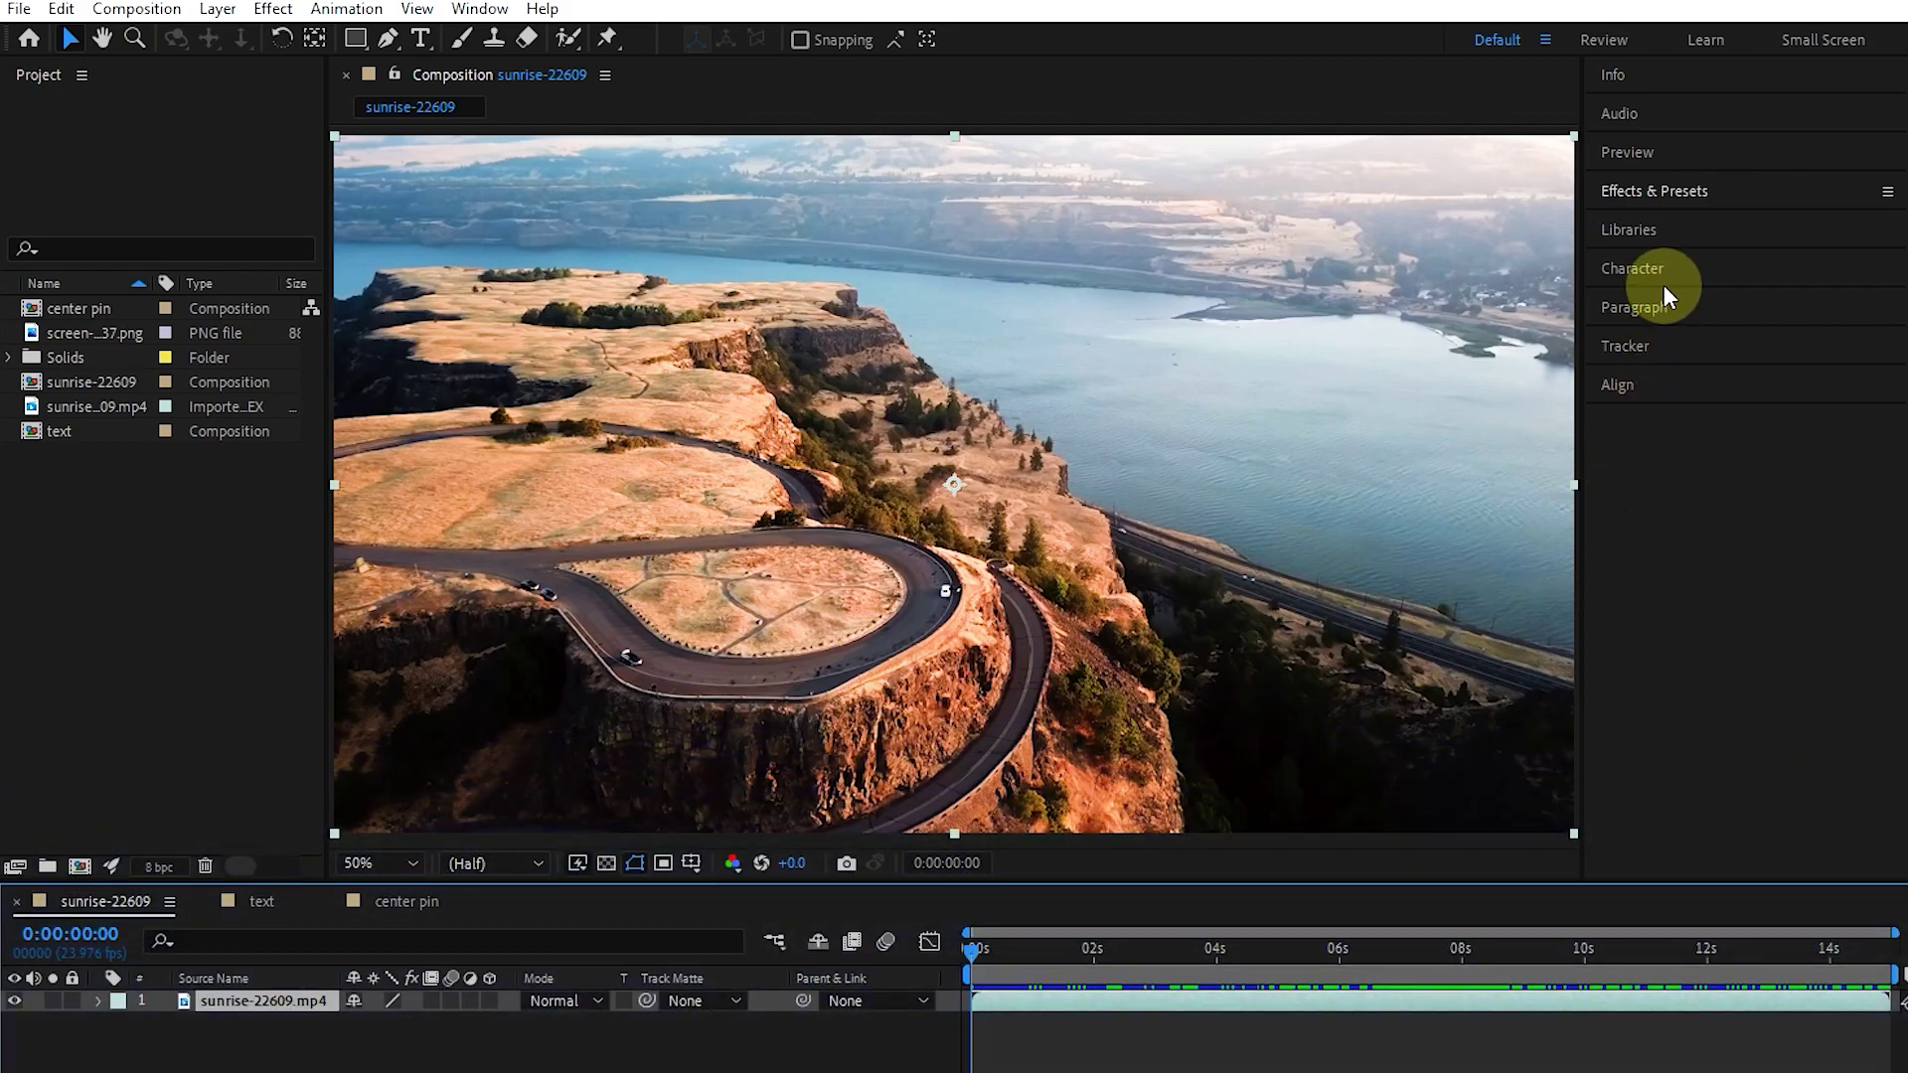
# Apply Turbulent Displace from the Distort category to the cliff footage.
pyautogui.click(1665, 190)
pyautogui.click(1595, 427)
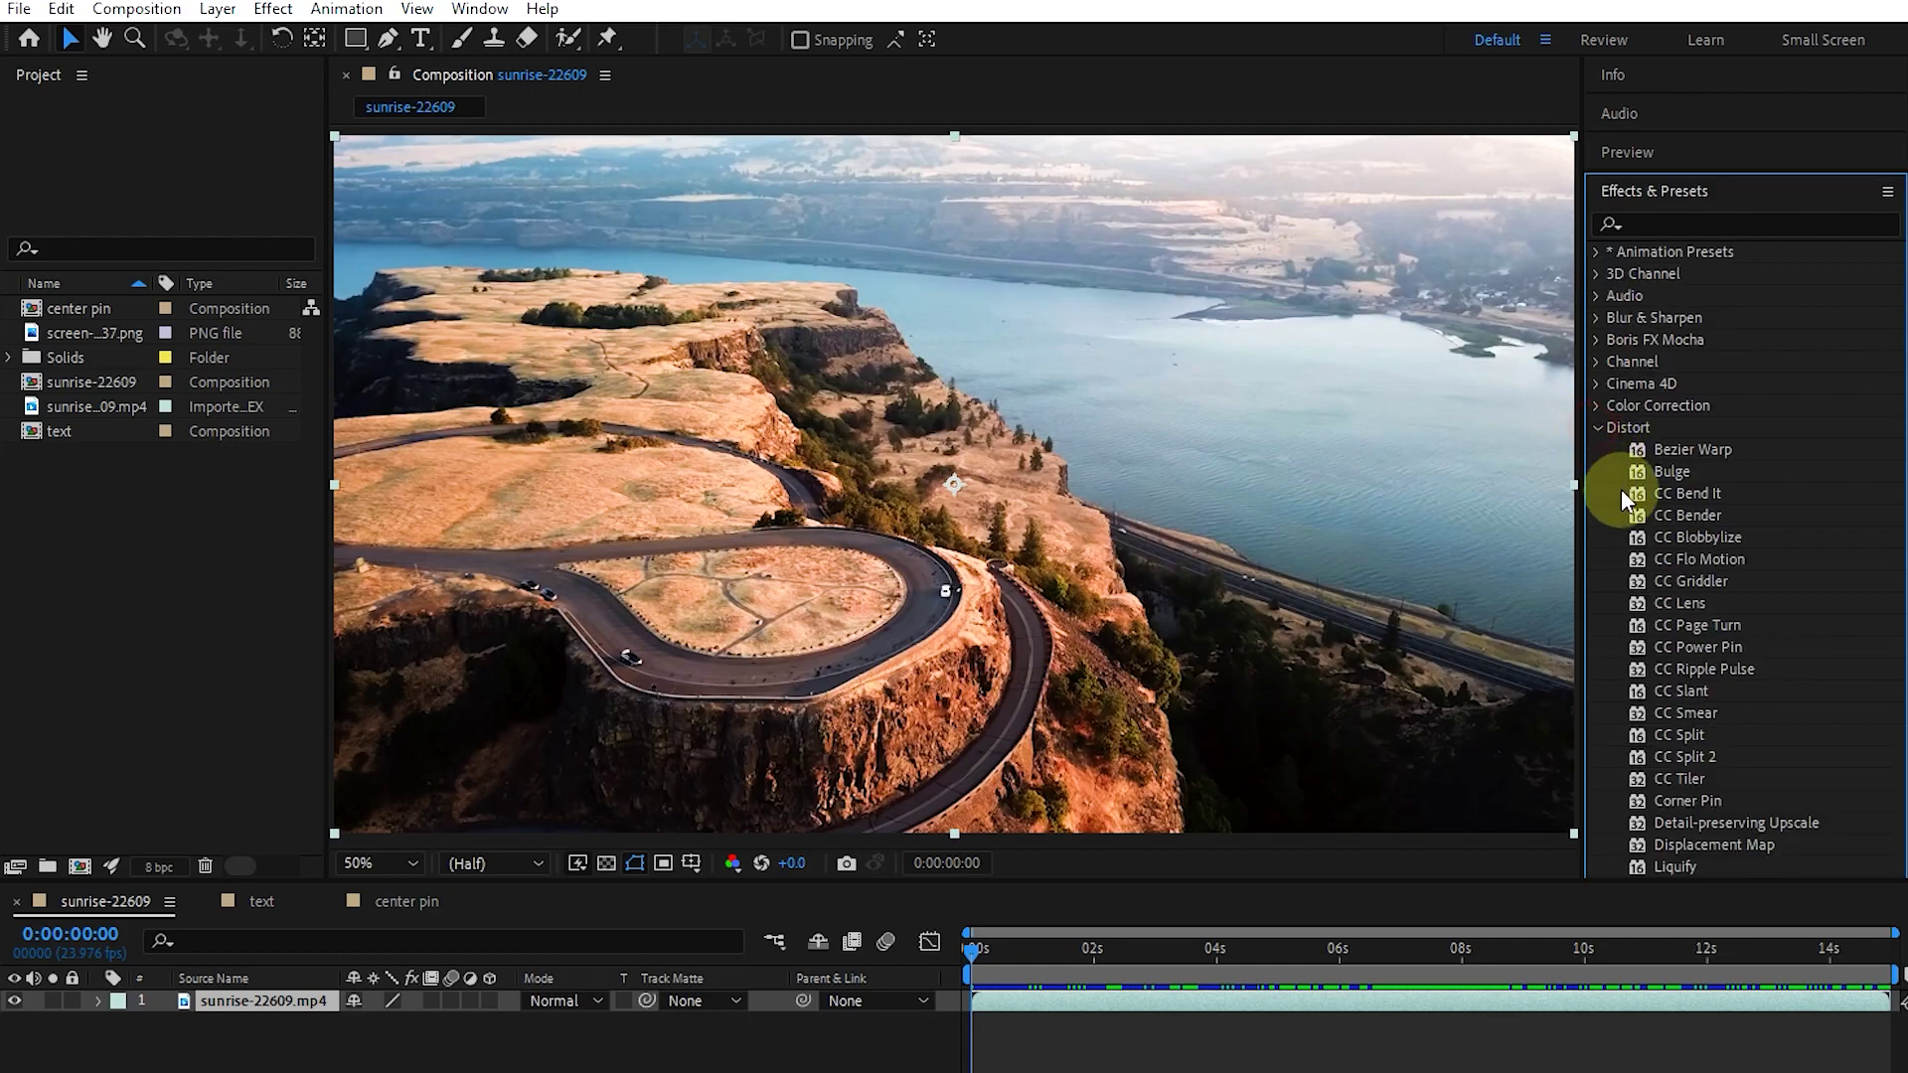
pyautogui.scroll(-8, 1697, 594)
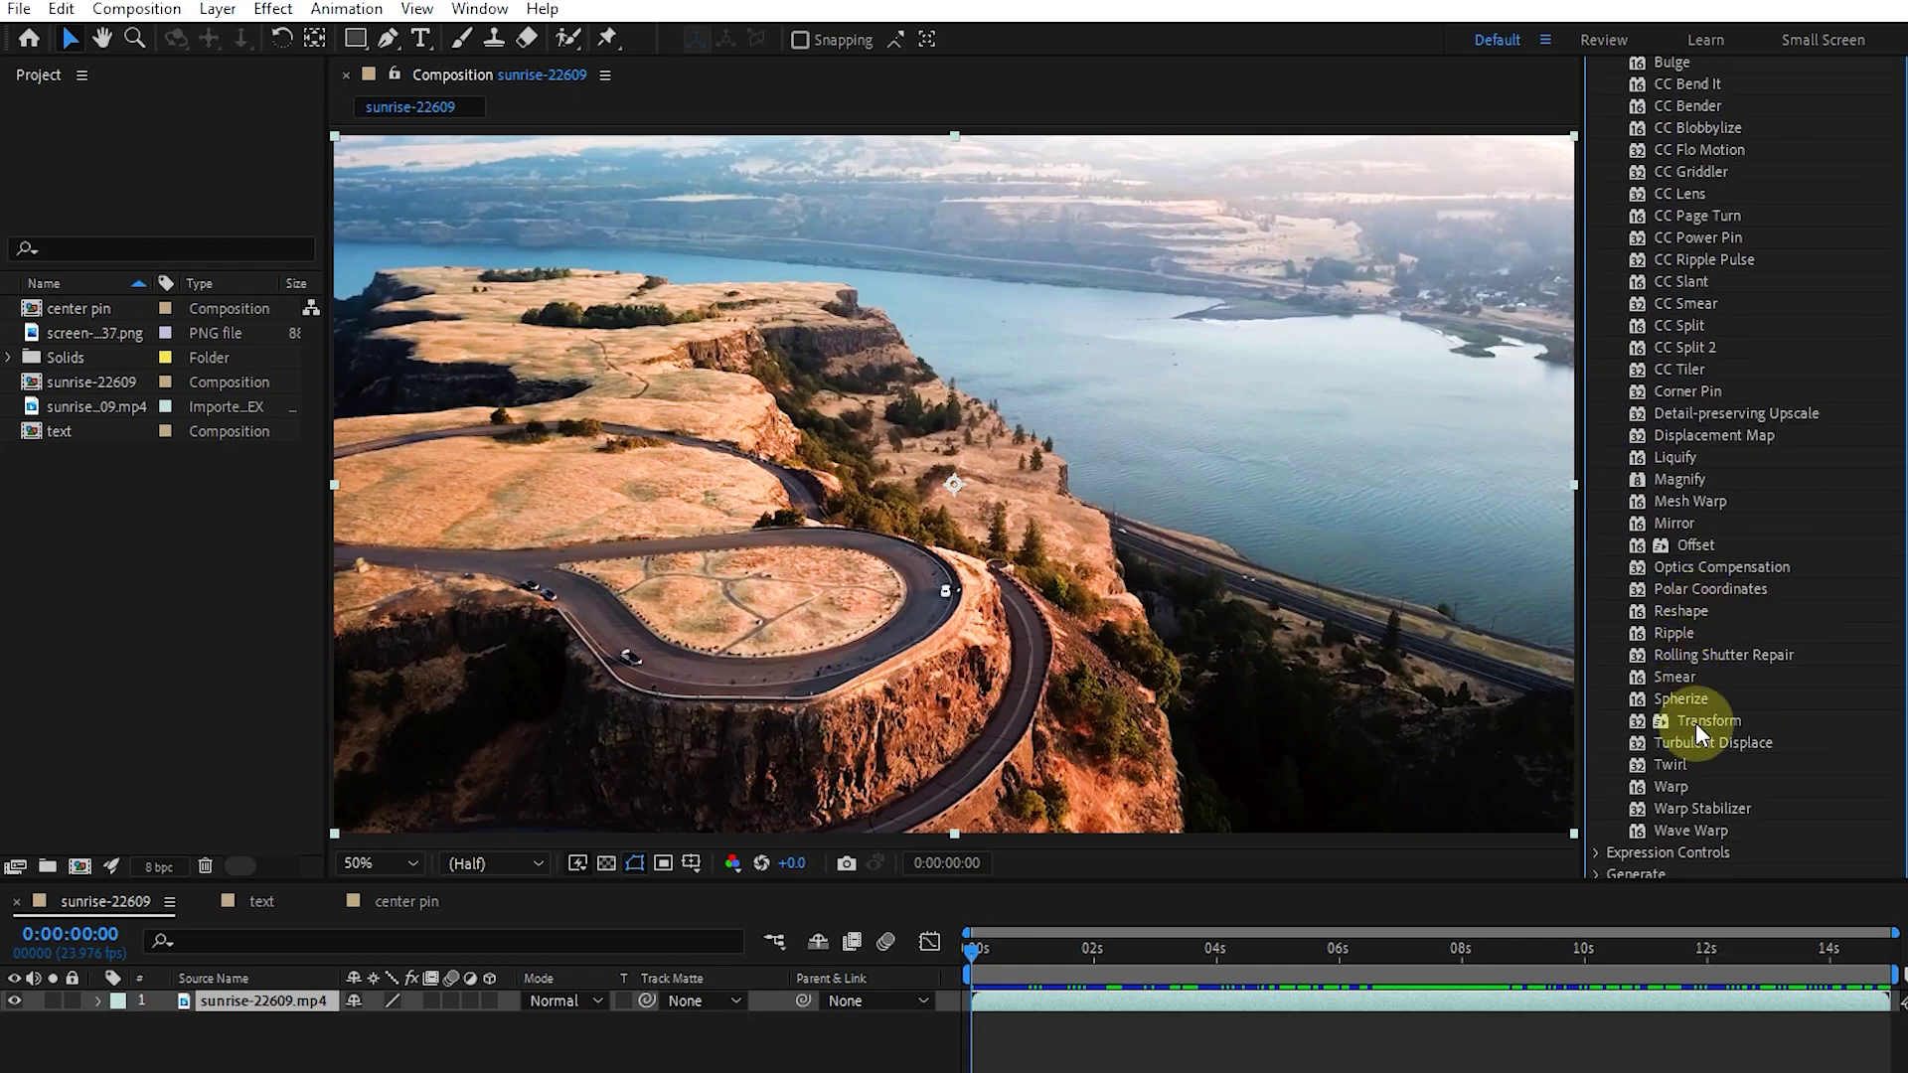
pyautogui.moveTo(1696, 739); pyautogui.dragTo(780, 480)
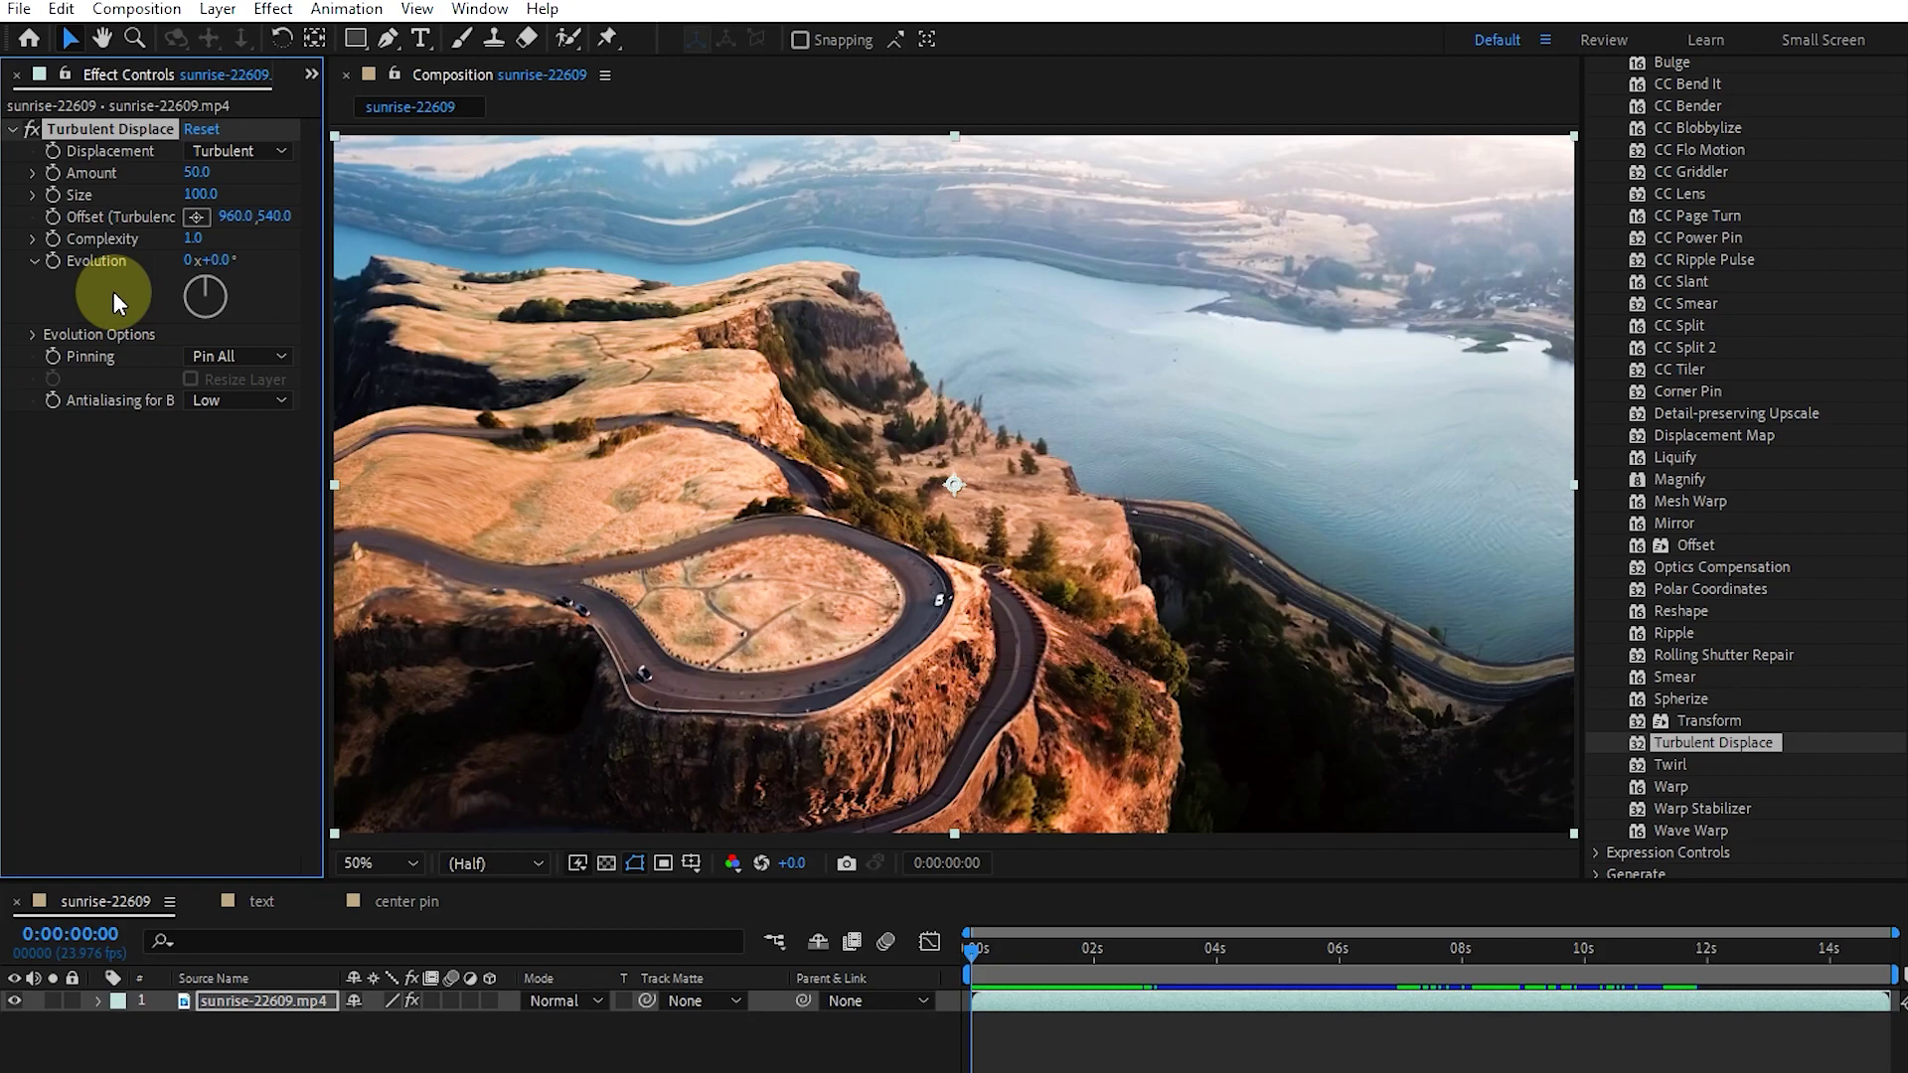
# Try the Bulge, Twist, Turbulent Smoother, Bulge Smoother and Twist Smoother displacement types, previewing over time.
pyautogui.click(238, 151)
pyautogui.click(255, 209)
pyautogui.click(219, 149)
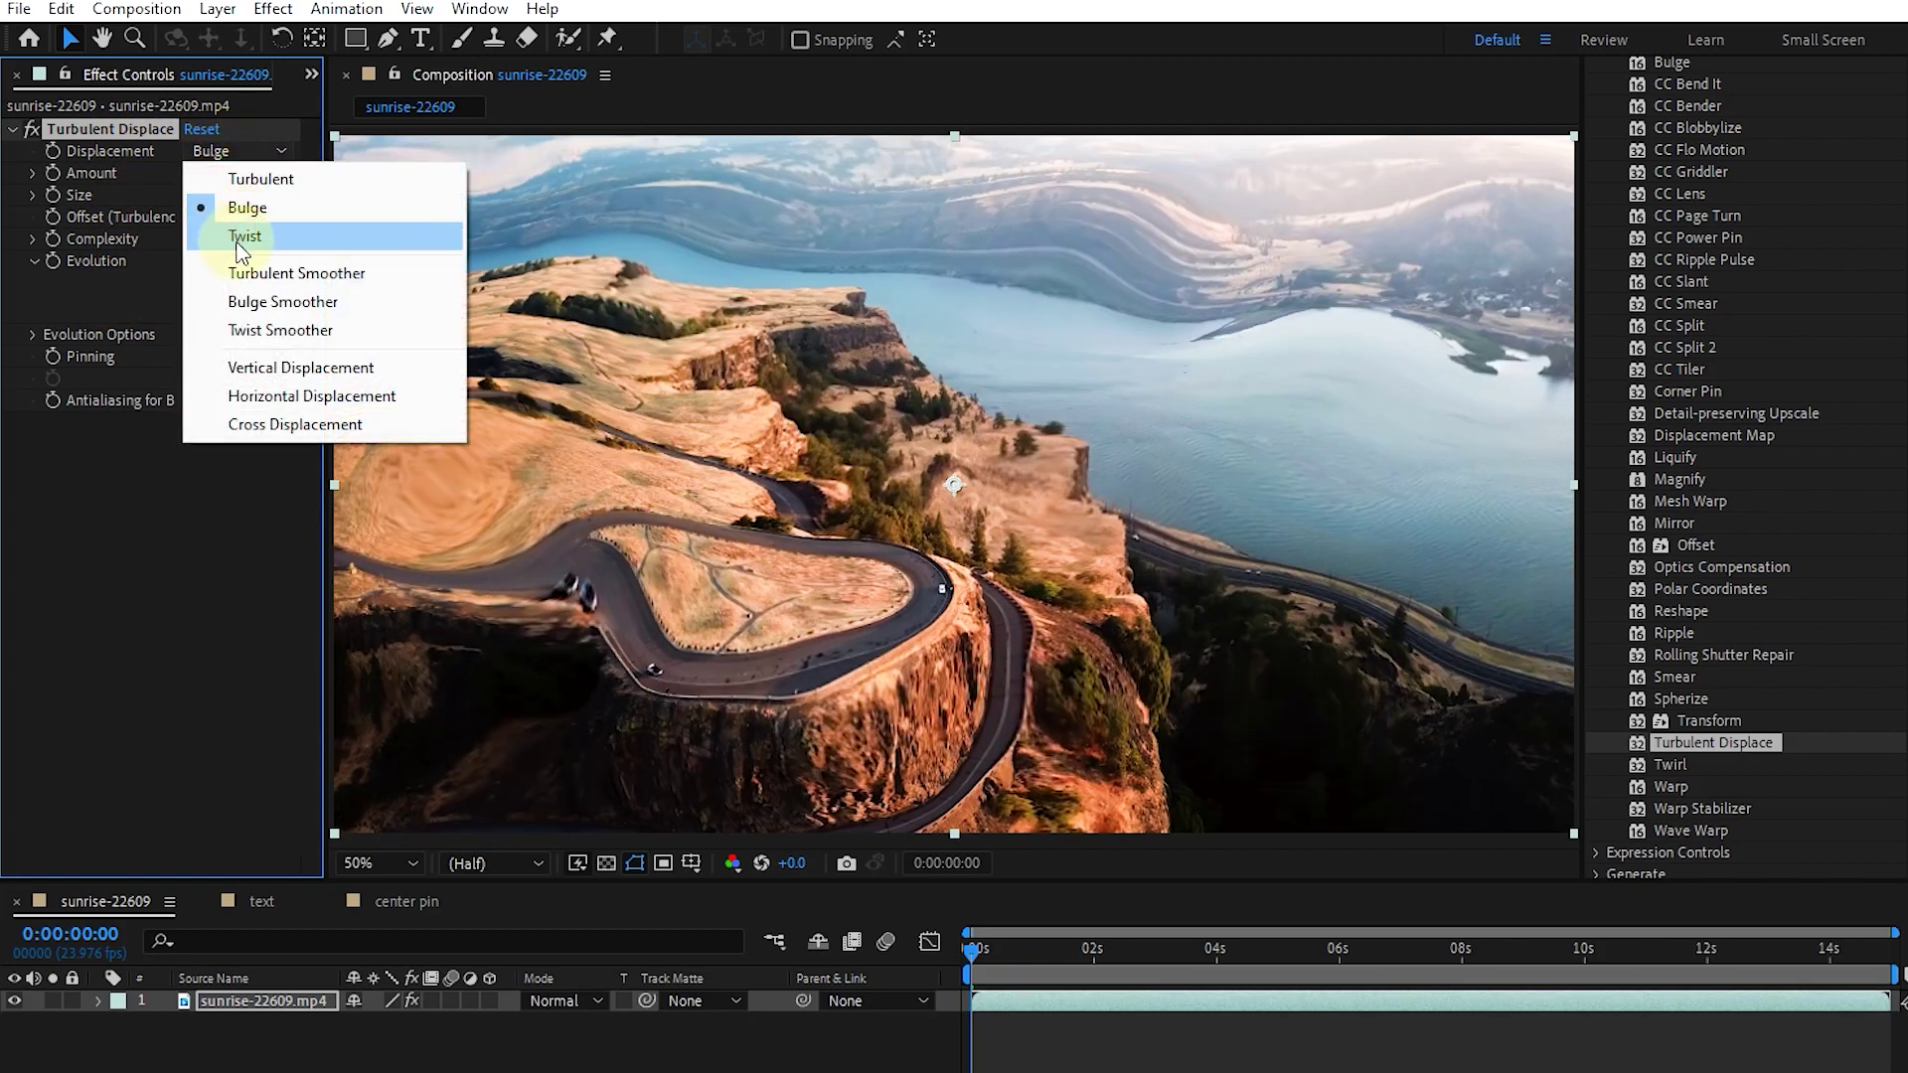
pyautogui.click(241, 235)
pyautogui.click(224, 151)
pyautogui.click(248, 268)
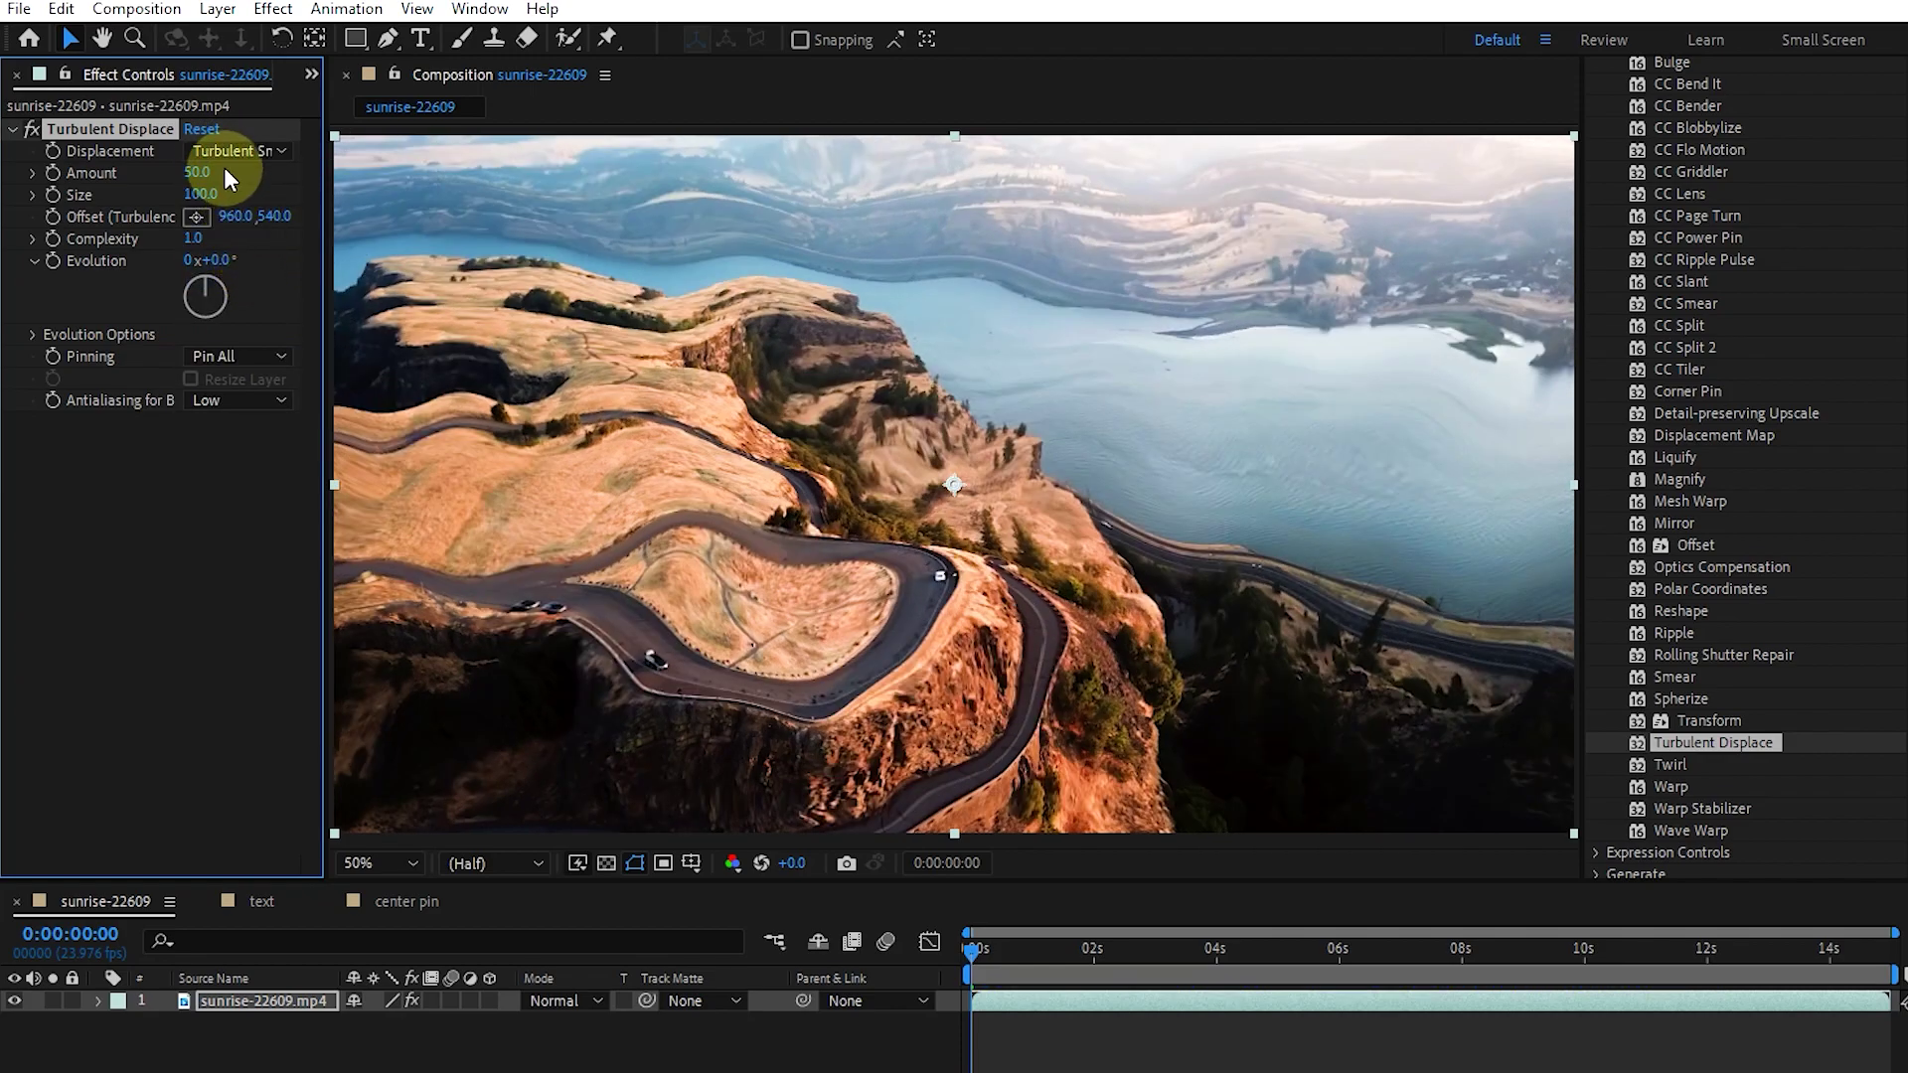
pyautogui.click(218, 149)
pyautogui.click(263, 298)
pyautogui.moveTo(974, 946); pyautogui.dragTo(933, 921)
pyautogui.click(228, 151)
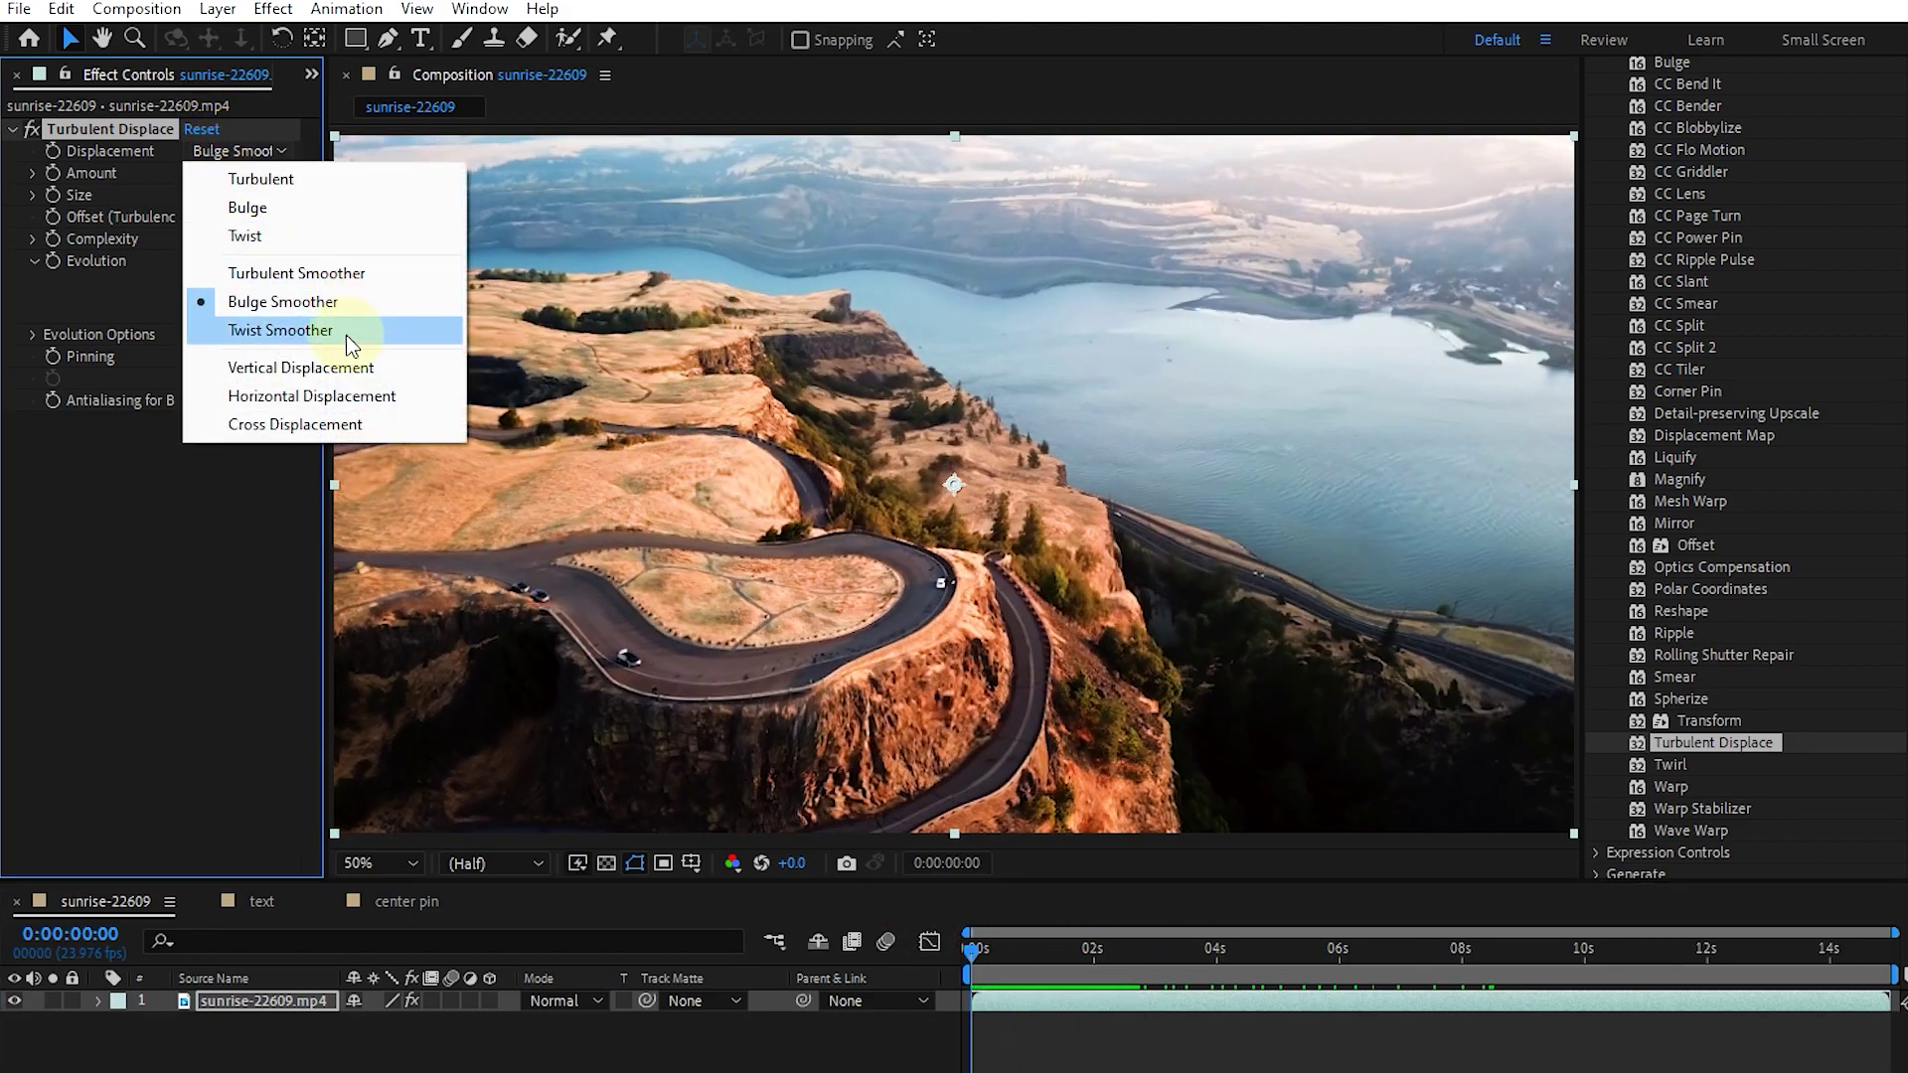
pyautogui.click(344, 330)
pyautogui.moveTo(992, 946)
pyautogui.mouseDown()
pyautogui.moveTo(1054, 956)
pyautogui.moveTo(974, 949)
pyautogui.mouseUp()
# Try Vertical and Horizontal Displacement, then settle on Cross Displacement and preview it.
pyautogui.click(245, 148)
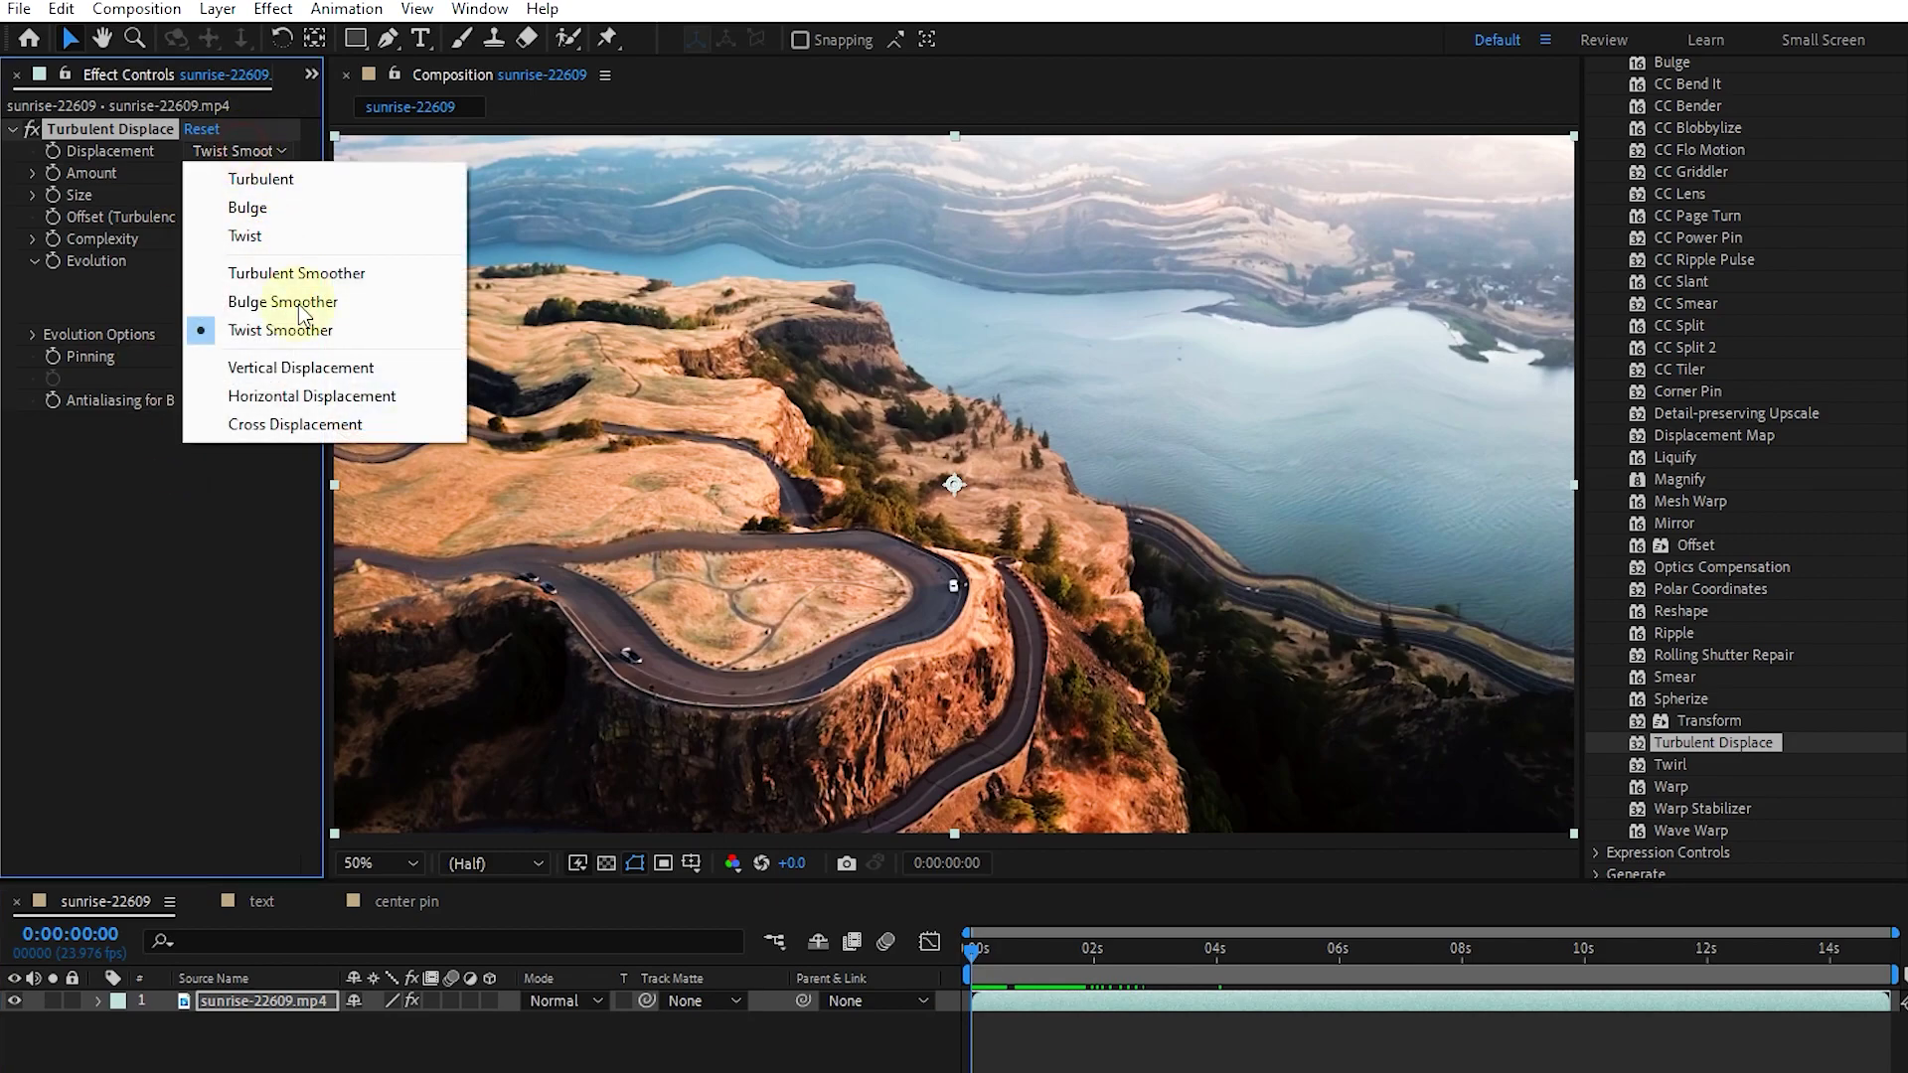
pyautogui.click(331, 375)
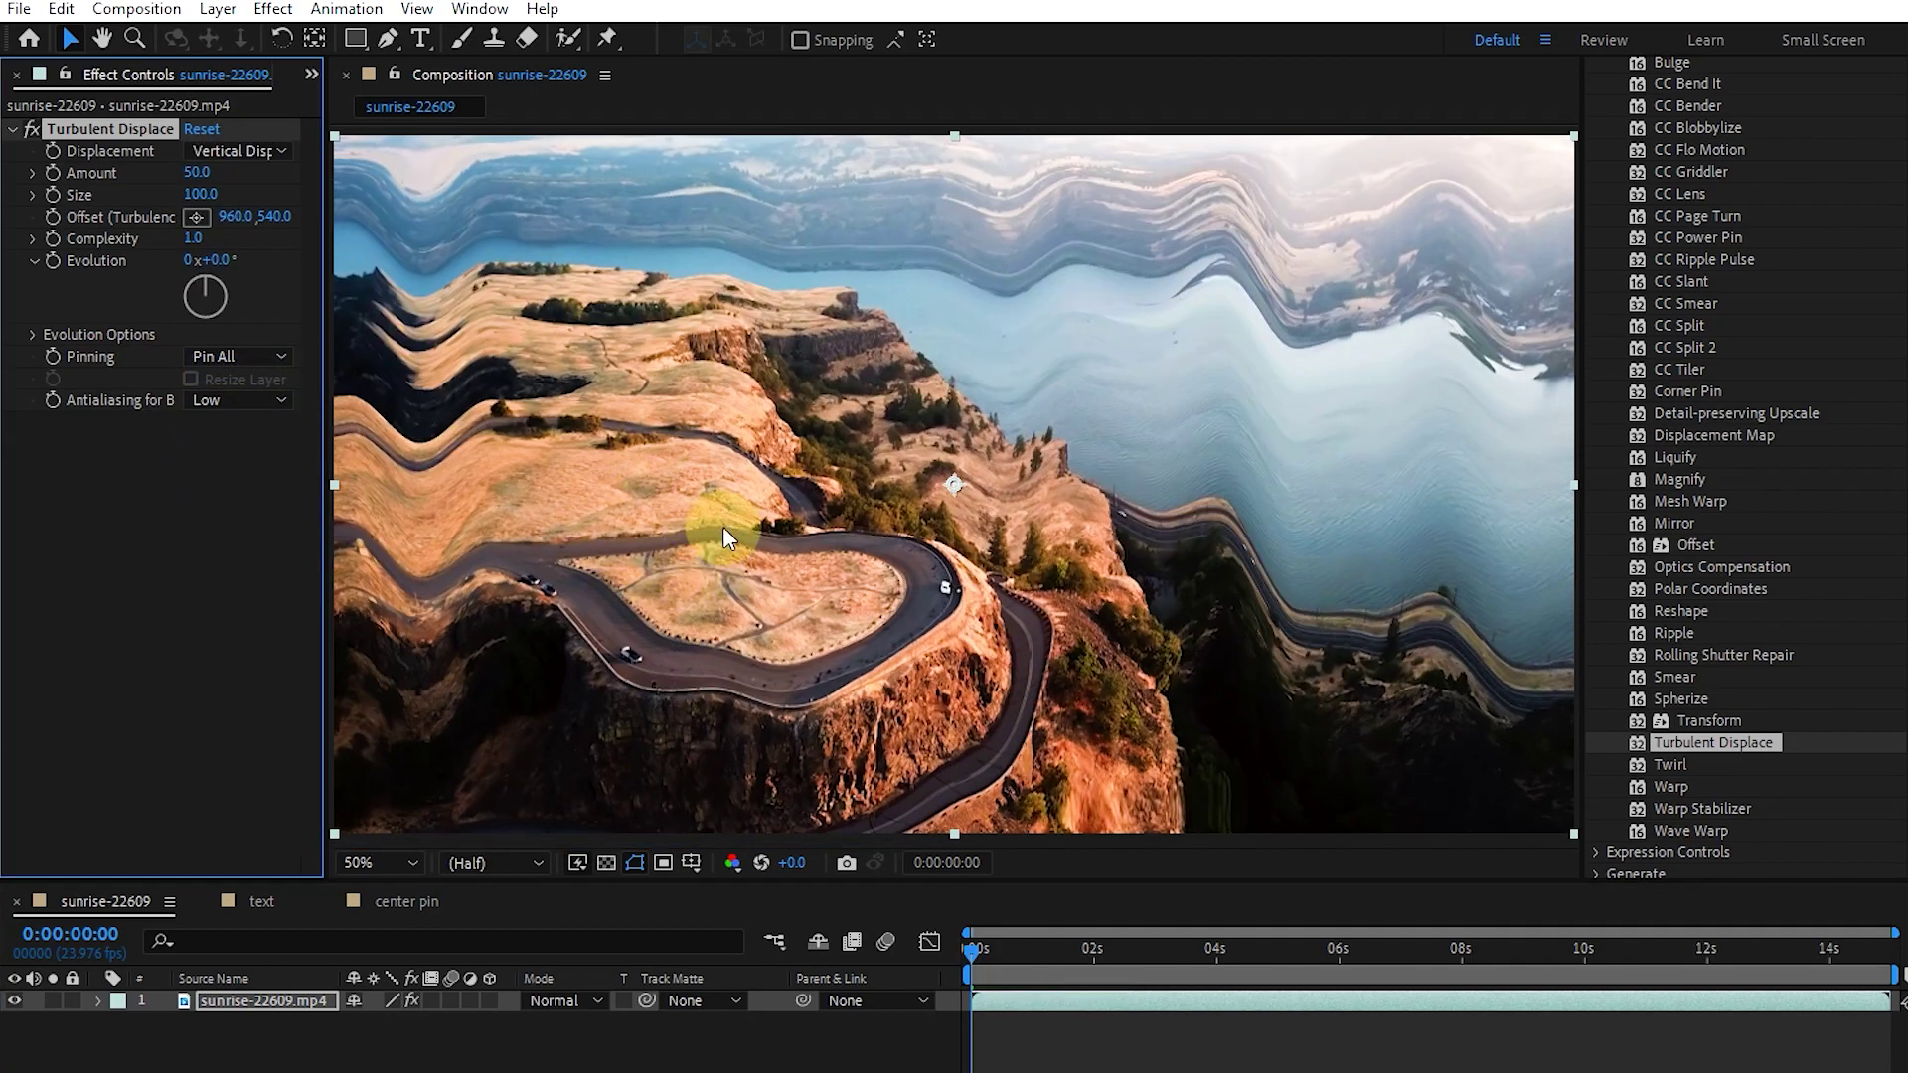
pyautogui.click(971, 952)
pyautogui.moveTo(1000, 946)
pyautogui.mouseDown()
pyautogui.moveTo(1078, 952)
pyautogui.moveTo(972, 952)
pyautogui.moveTo(1197, 990)
pyautogui.moveTo(963, 975)
pyautogui.moveTo(1001, 987)
pyautogui.moveTo(972, 952)
pyautogui.mouseUp()
pyautogui.click(254, 151)
pyautogui.click(260, 395)
pyautogui.click(254, 151)
pyautogui.click(260, 417)
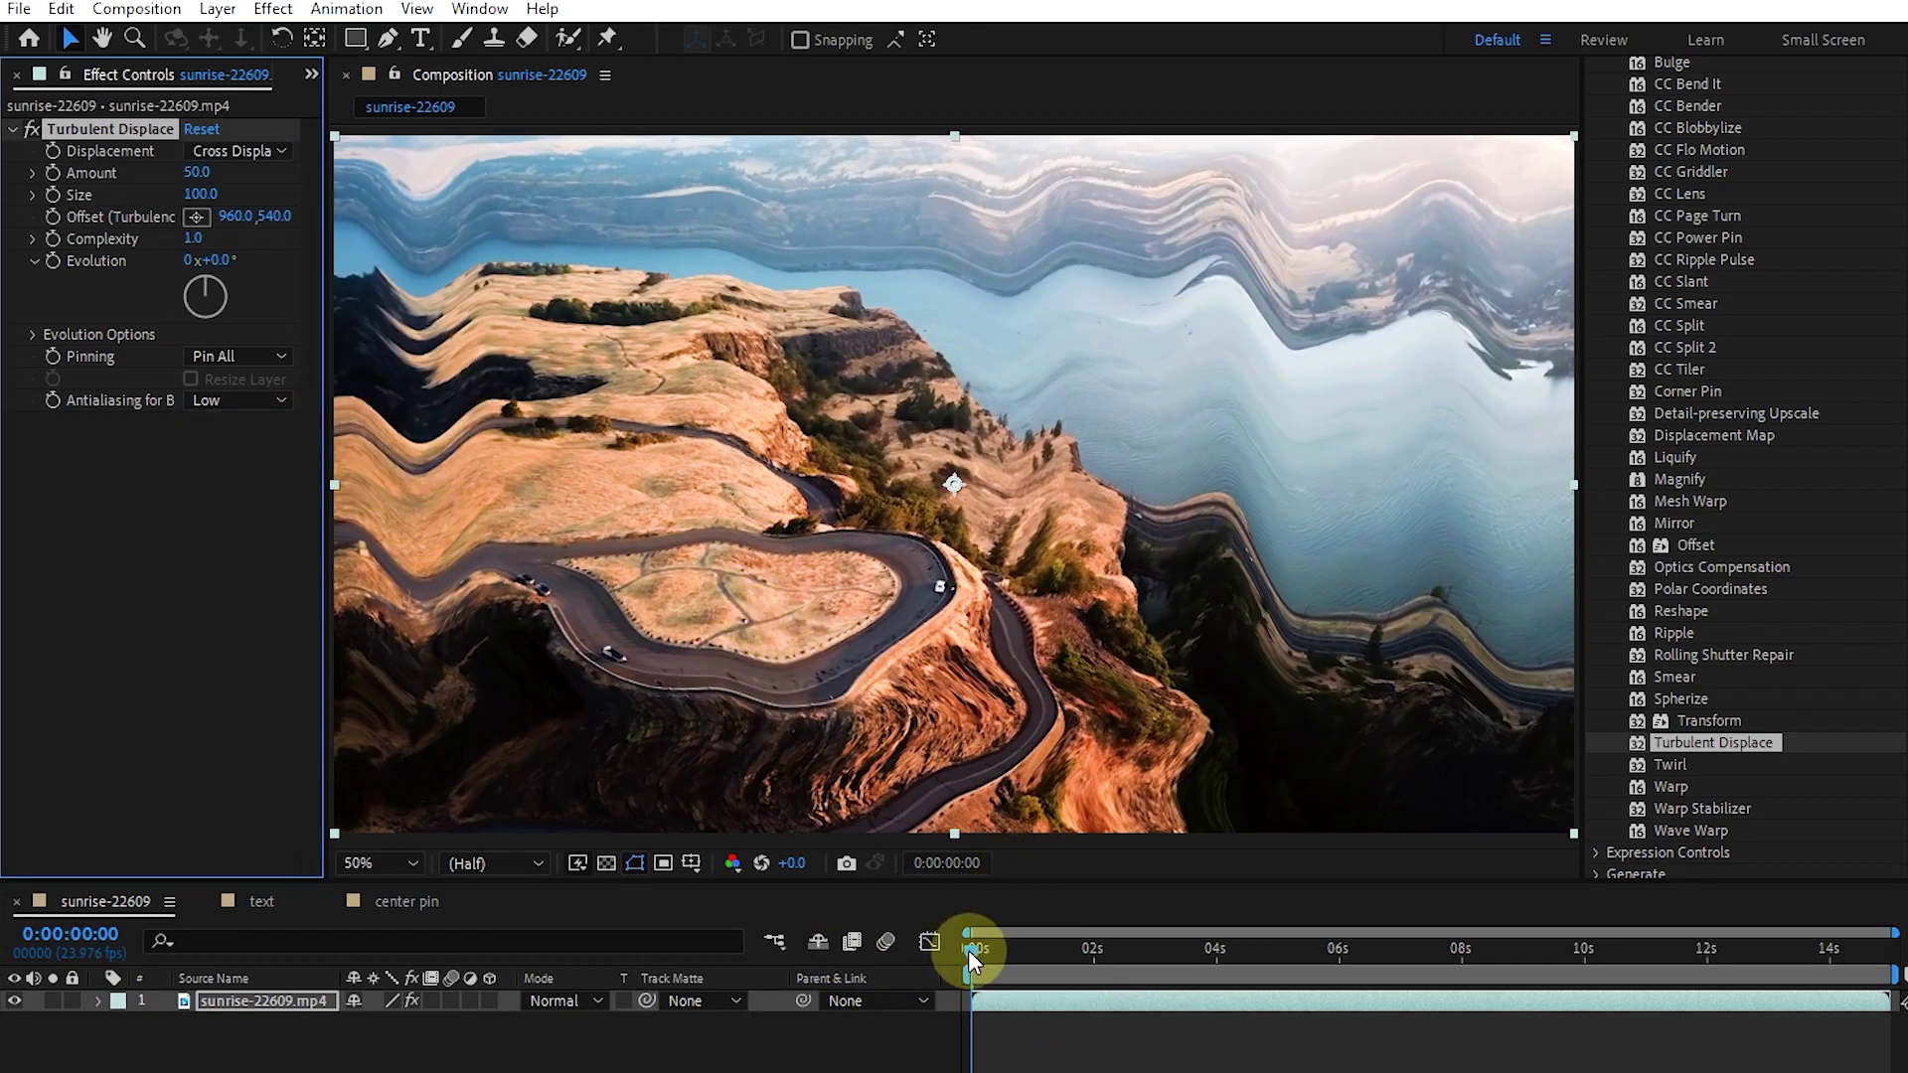
pyautogui.moveTo(968, 948)
pyautogui.mouseDown()
pyautogui.moveTo(1433, 949)
pyautogui.moveTo(1029, 922)
pyautogui.moveTo(964, 939)
pyautogui.mouseUp()
# Switch the displacement back to Turbulent with Amount 65 and Size 129.
pyautogui.click(249, 149)
pyautogui.click(260, 169)
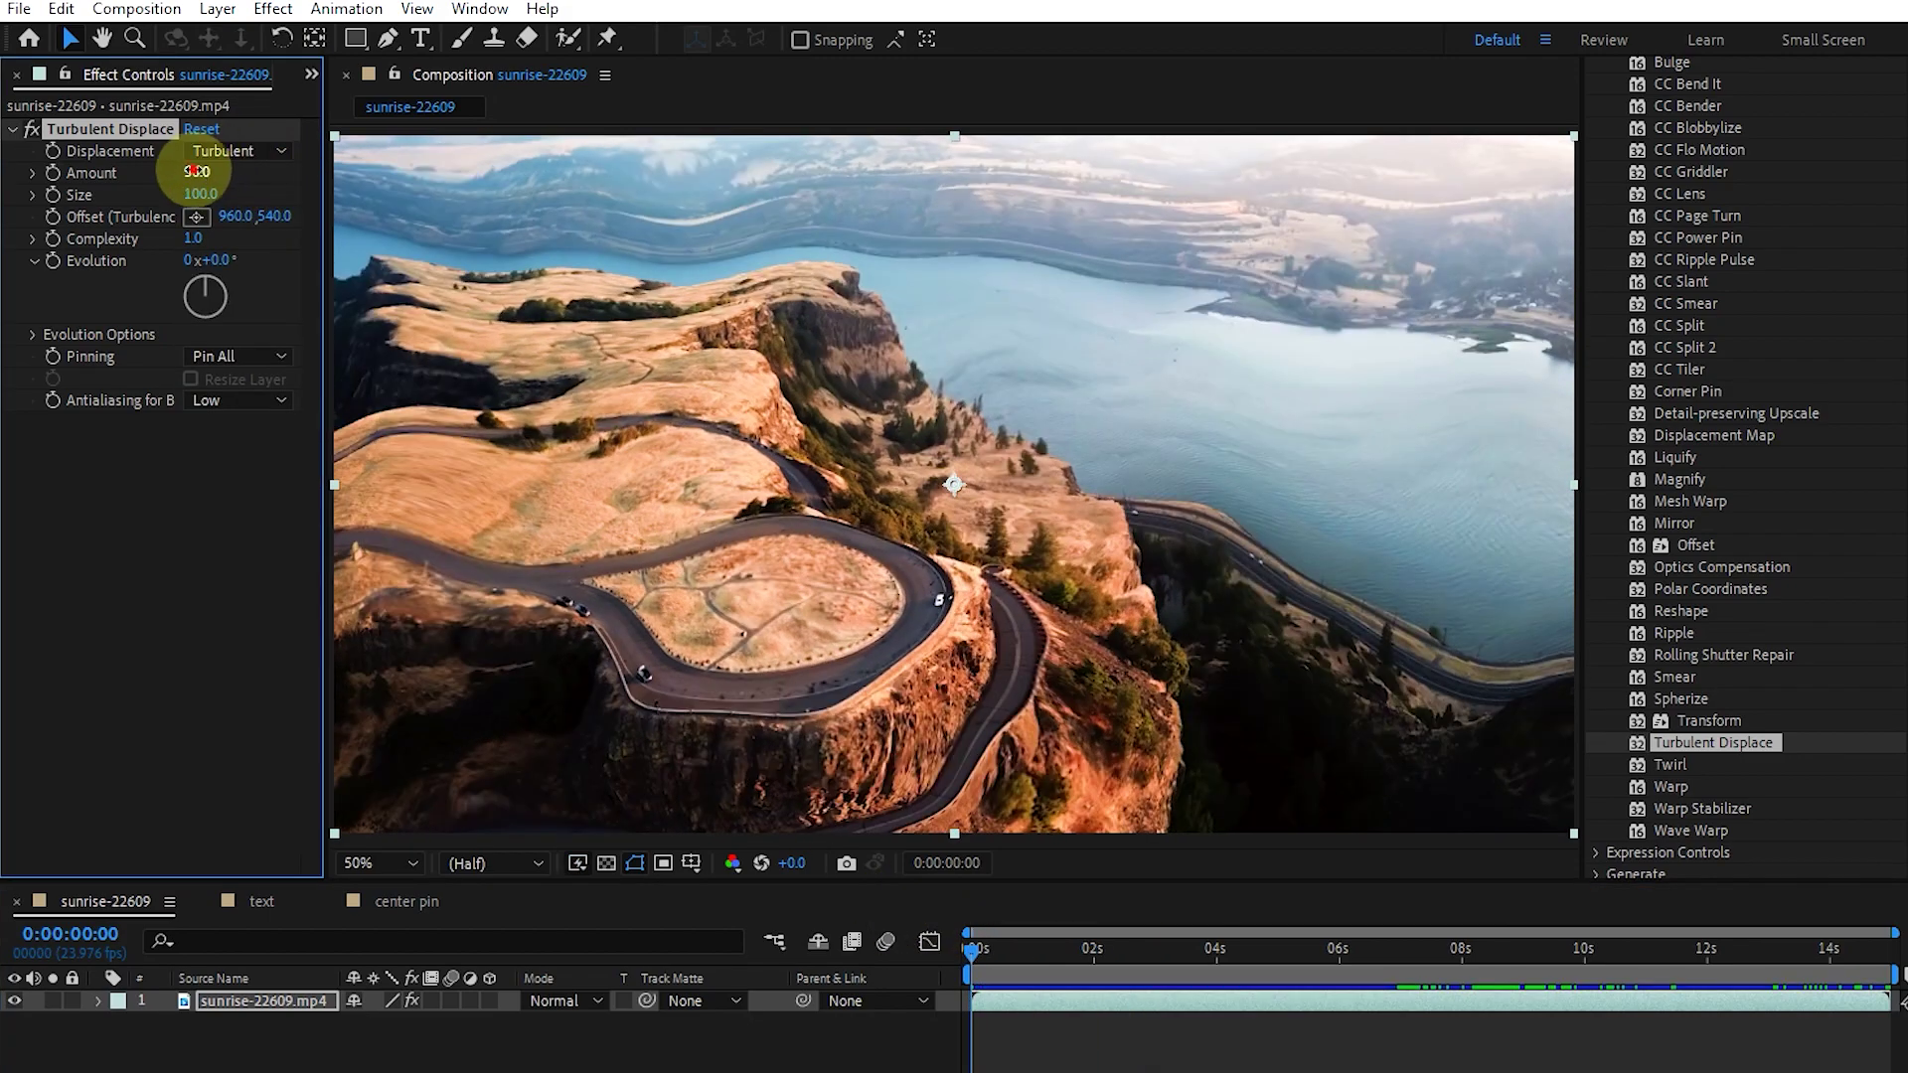
pyautogui.moveTo(194, 171); pyautogui.dragTo(358, 199)
pyautogui.moveTo(235, 216); pyautogui.dragTo(288, 256)
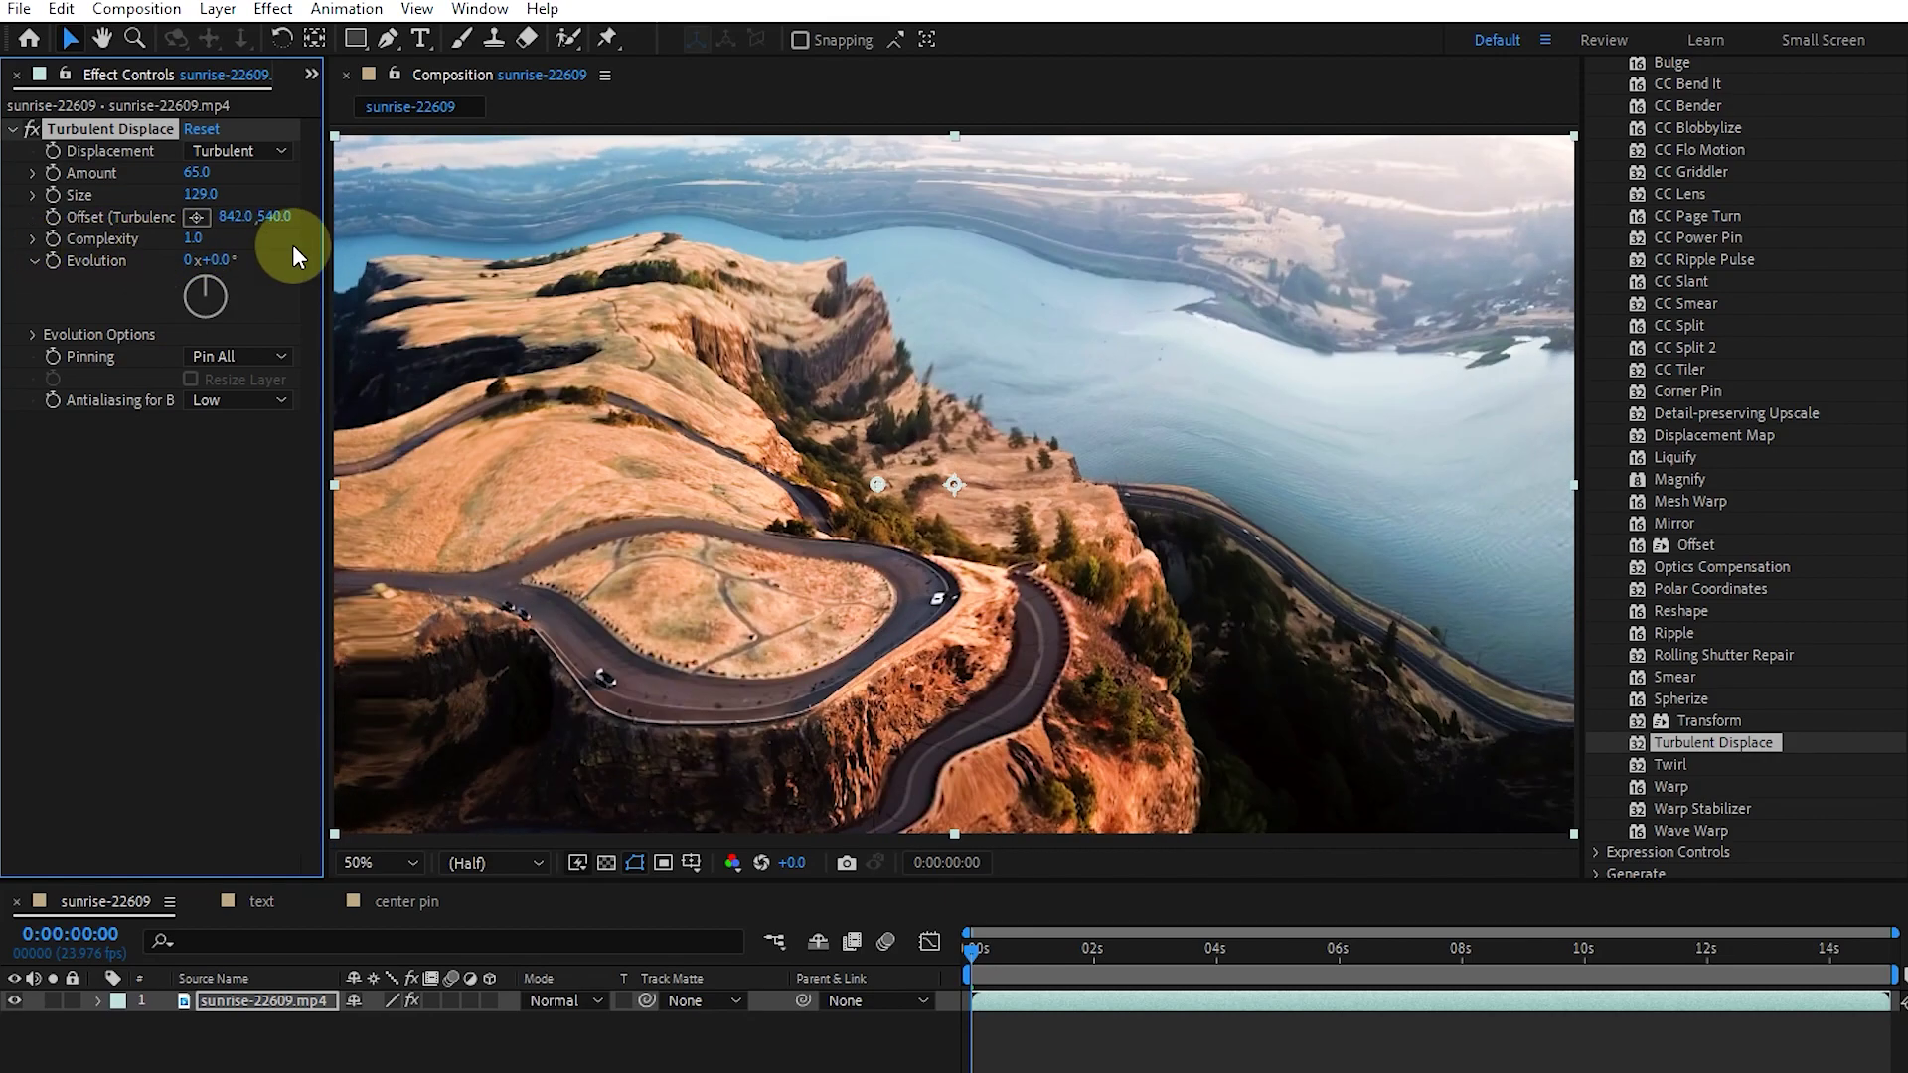
# Set the turbulence offset to 958,556, raise complexity, and turn Evolution to 112°.
pyautogui.moveTo(604, 255); pyautogui.dragTo(4, 368)
pyautogui.moveTo(873, 419); pyautogui.dragTo(523, 354)
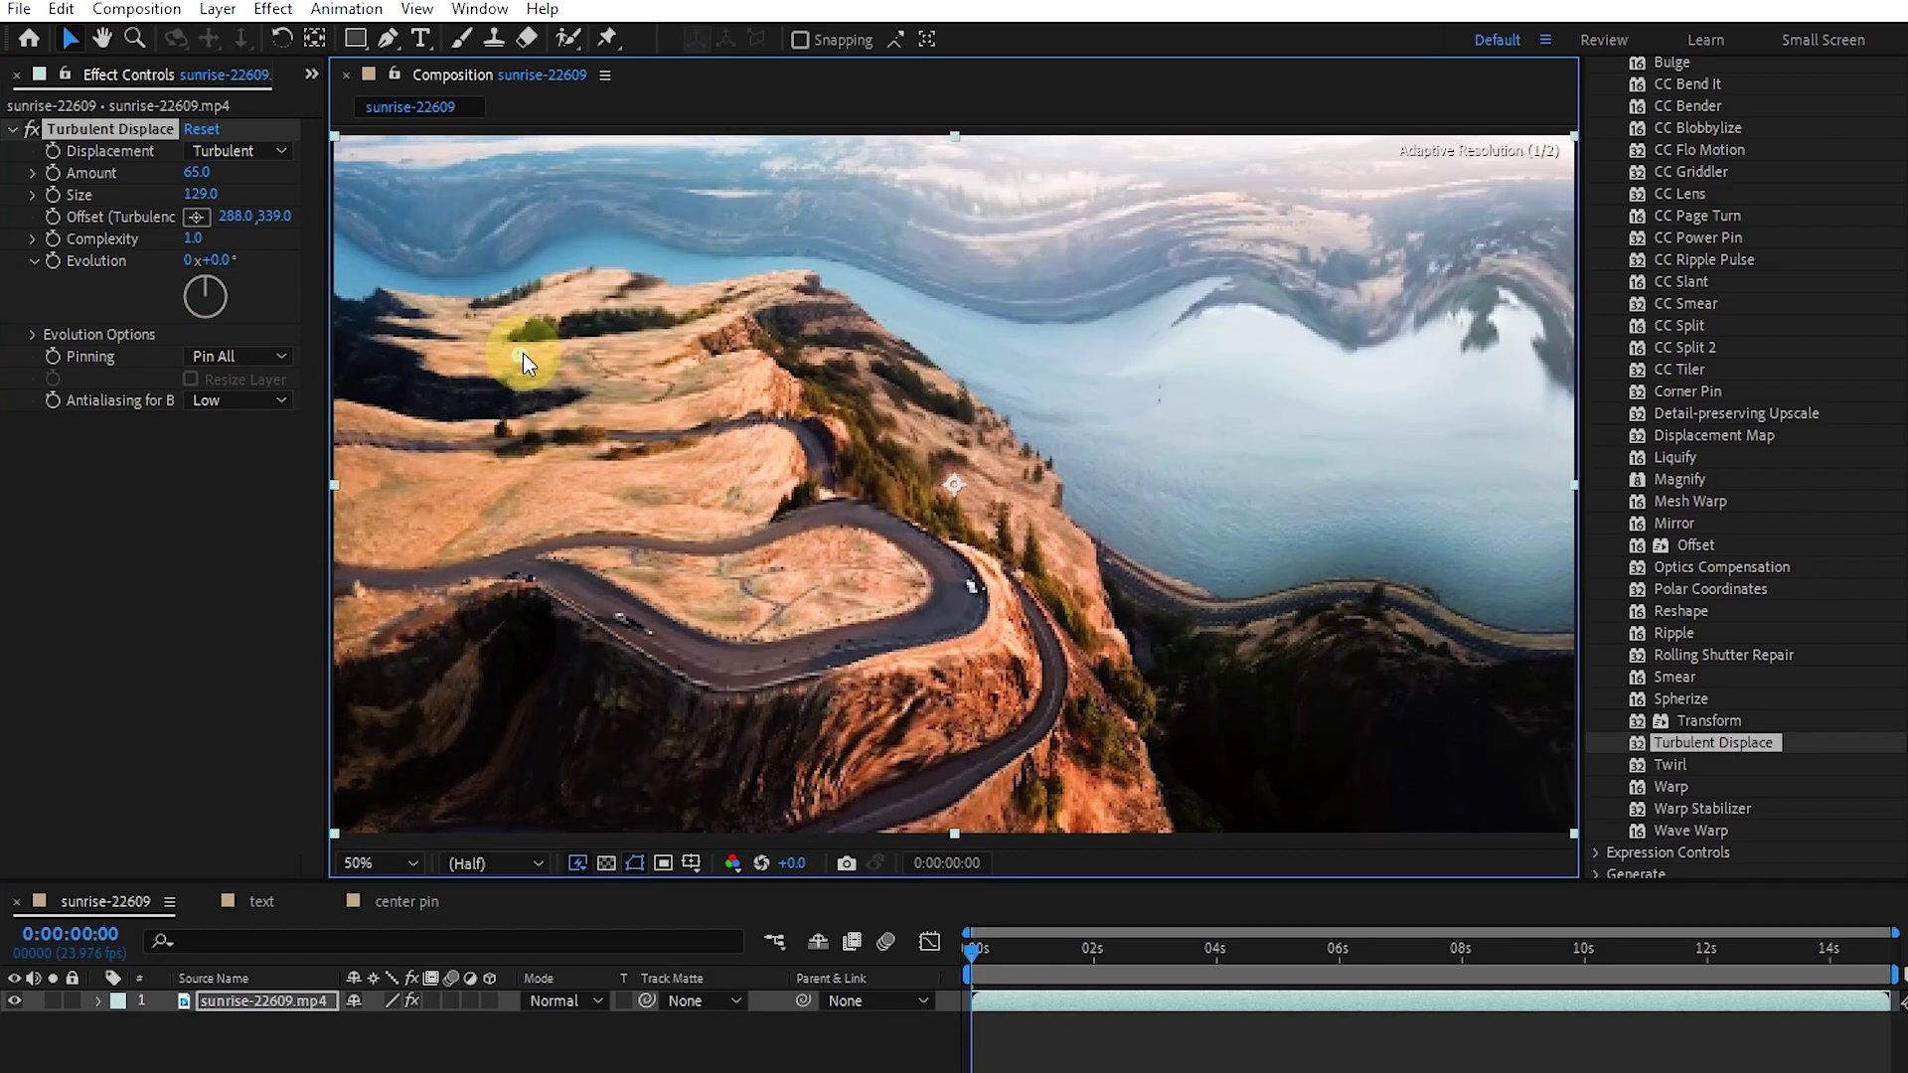
pyautogui.click(209, 219)
pyautogui.click(776, 434)
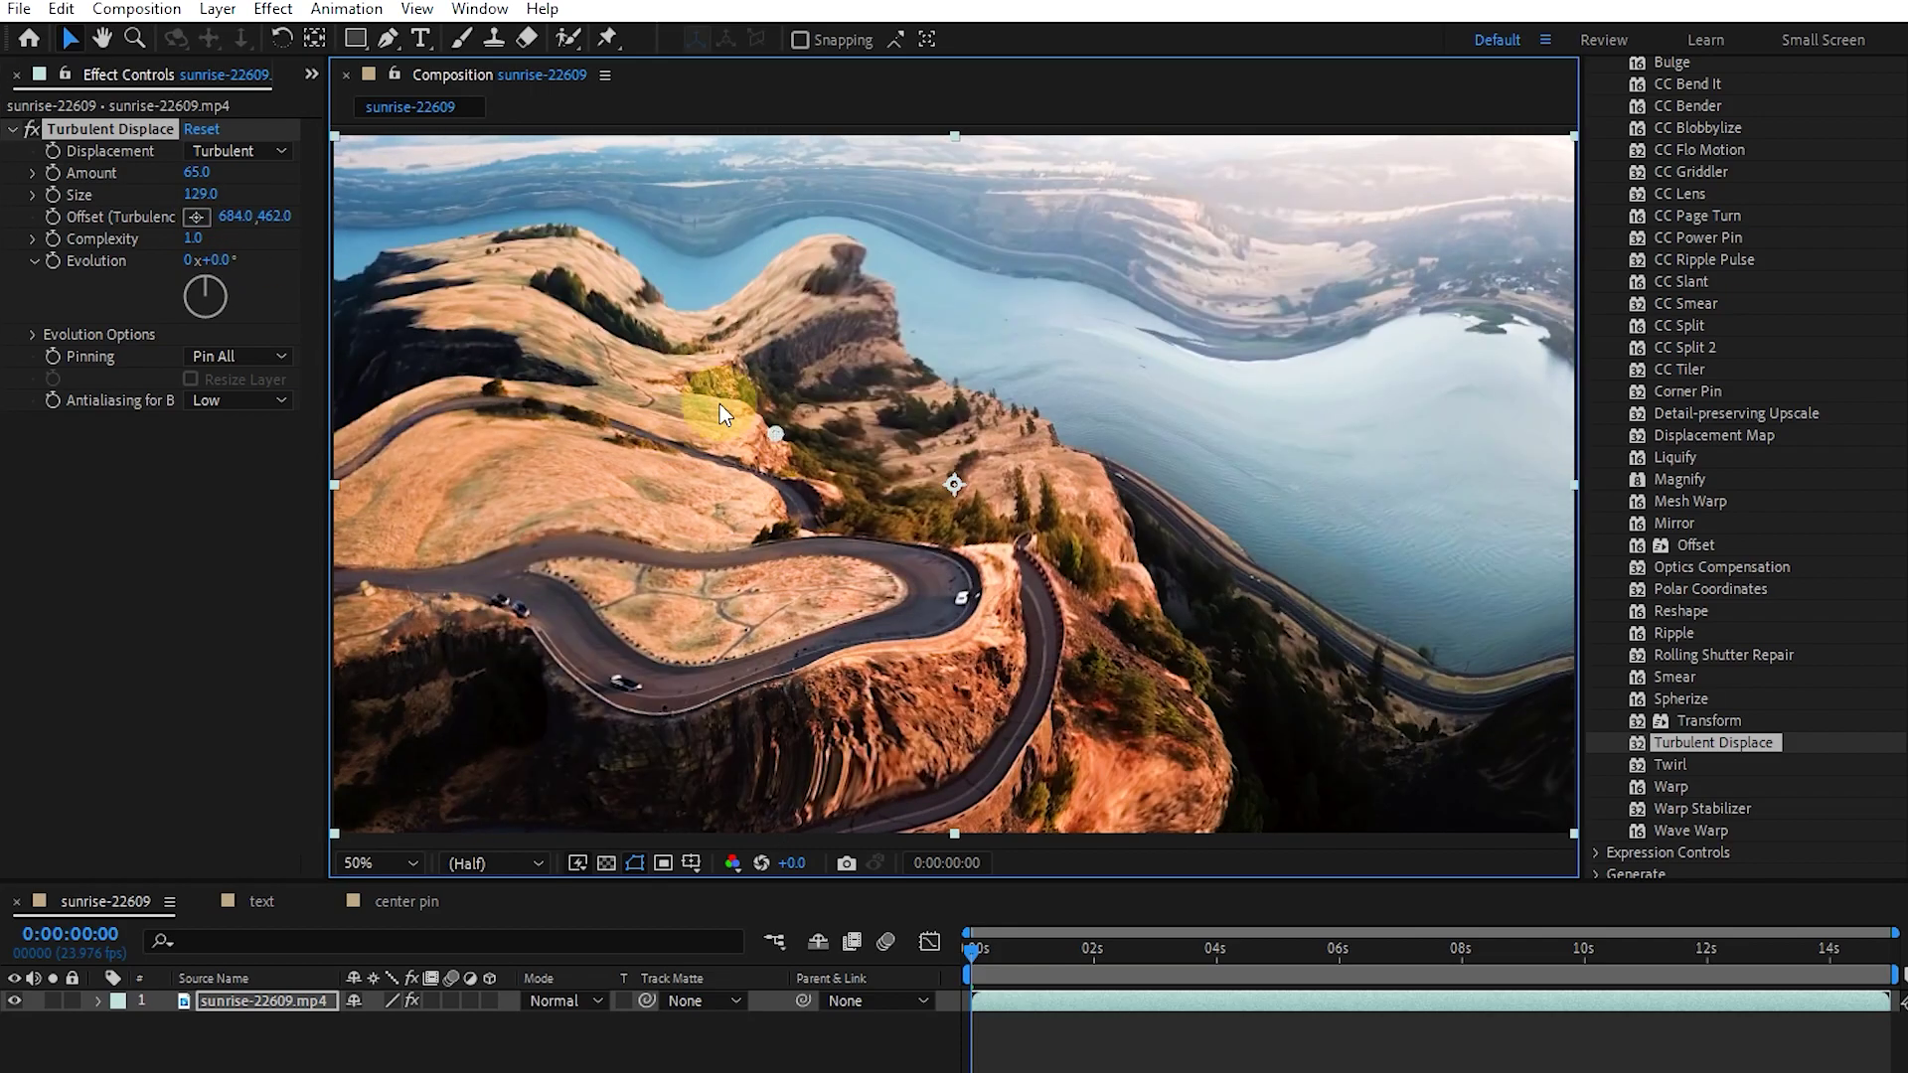
pyautogui.moveTo(839, 457); pyautogui.dragTo(953, 489)
pyautogui.moveTo(198, 240); pyautogui.dragTo(24, 269)
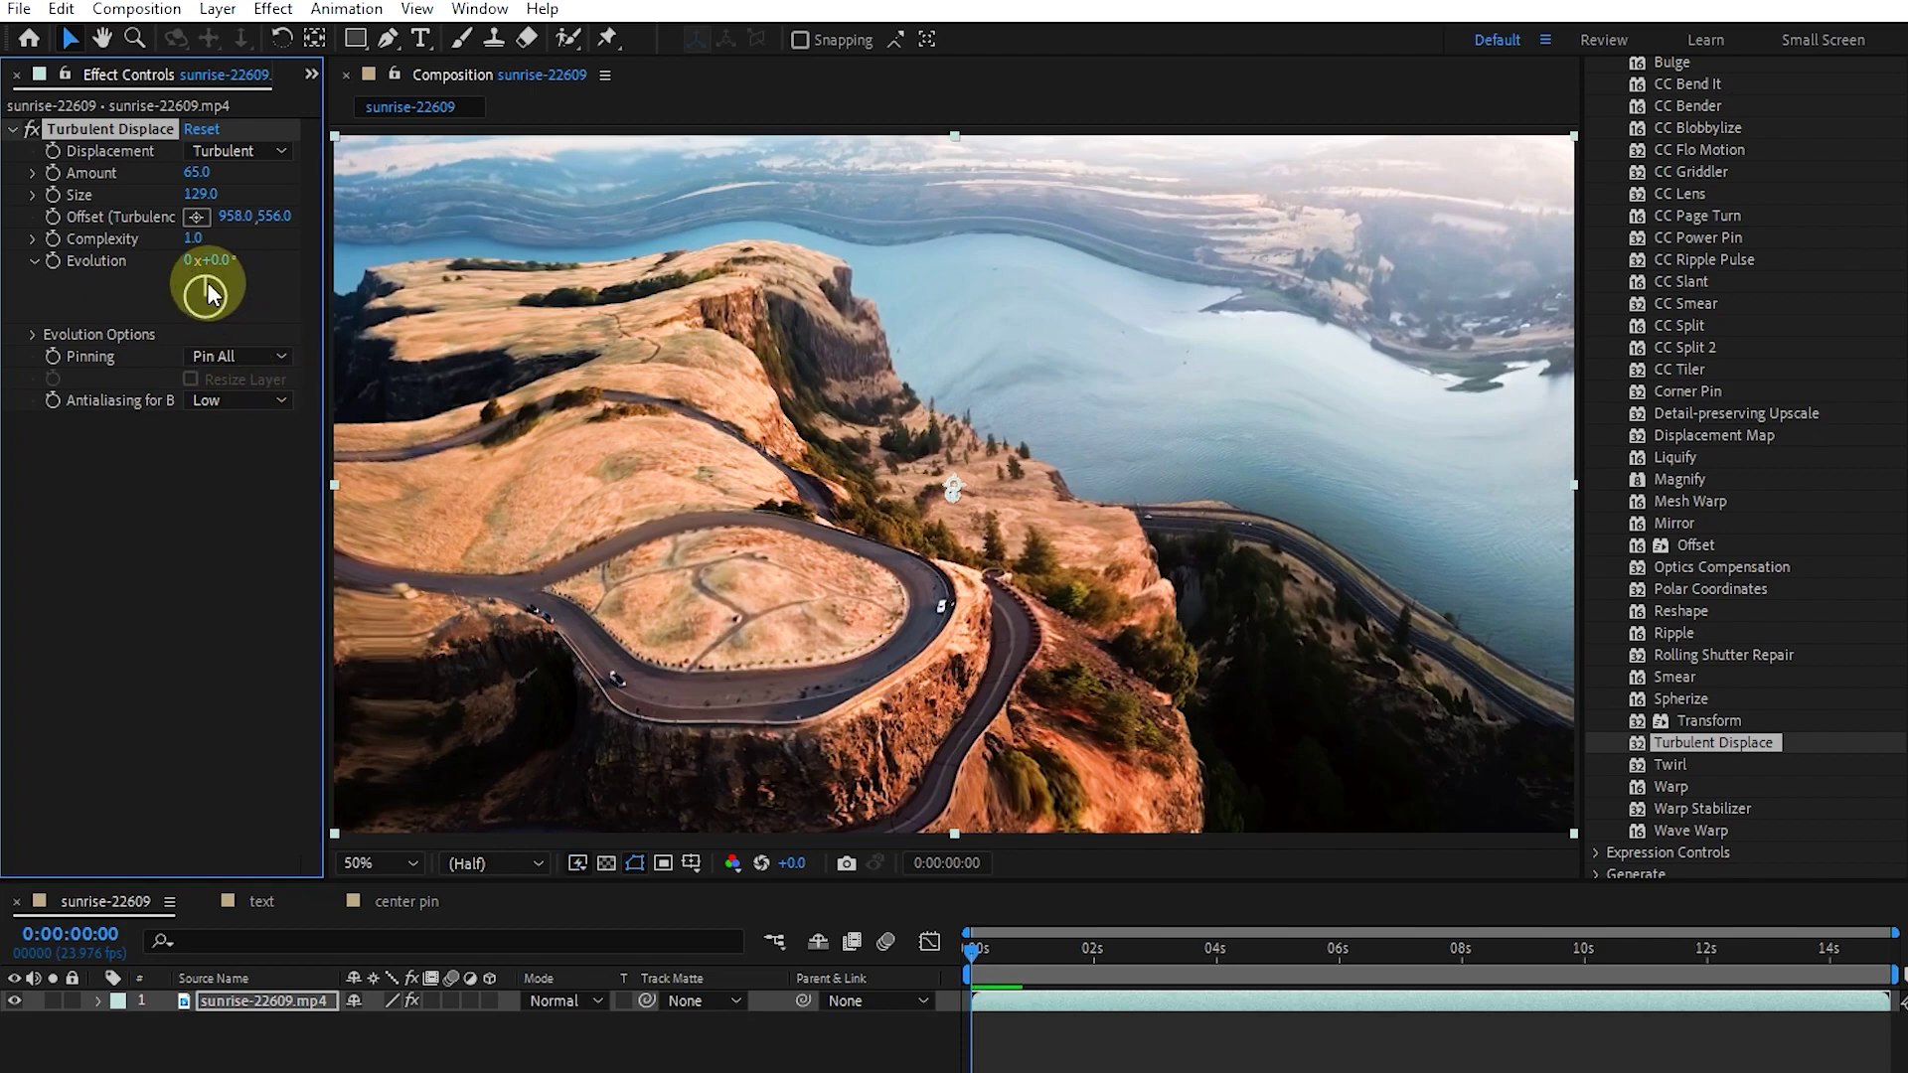
pyautogui.moveTo(231, 327); pyautogui.dragTo(123, 342)
# Enable Cycle Evolution with 5 cycles and preview the looping distortion.
pyautogui.click(30, 335)
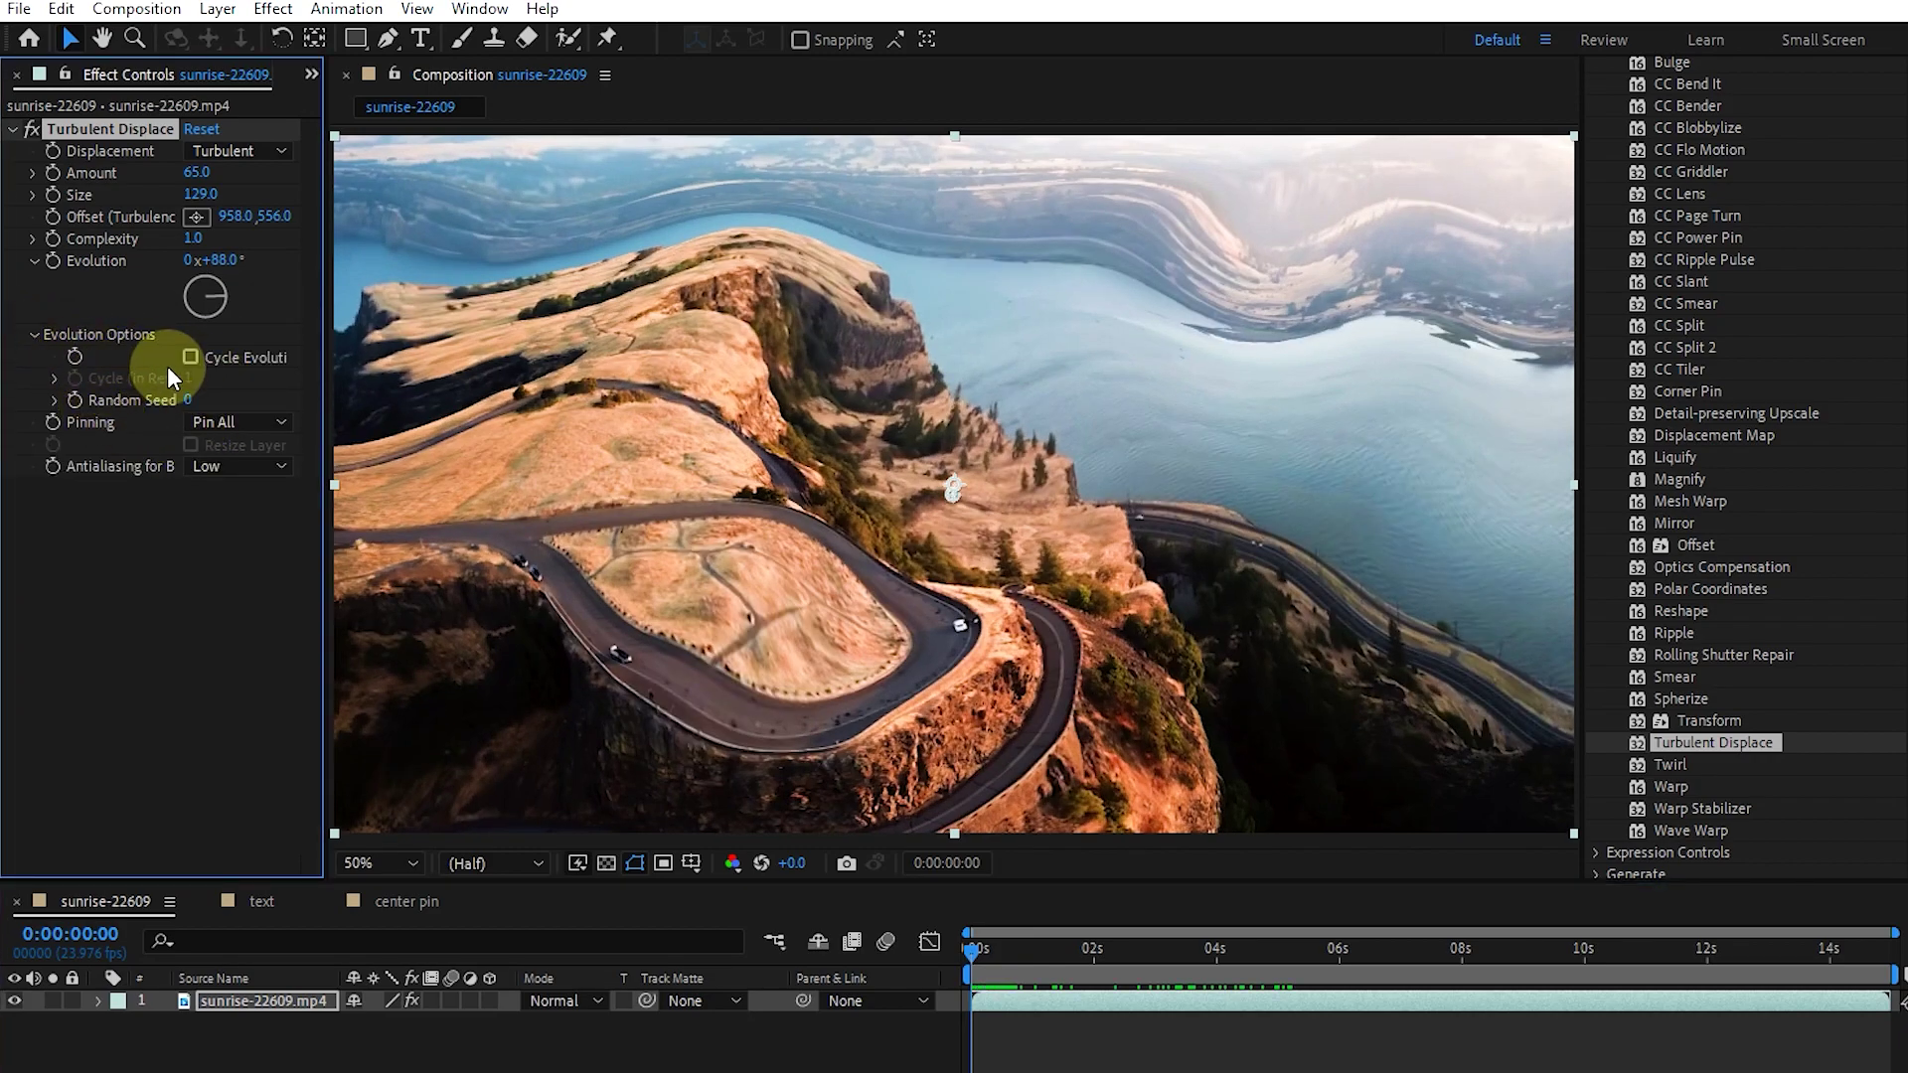
pyautogui.click(191, 358)
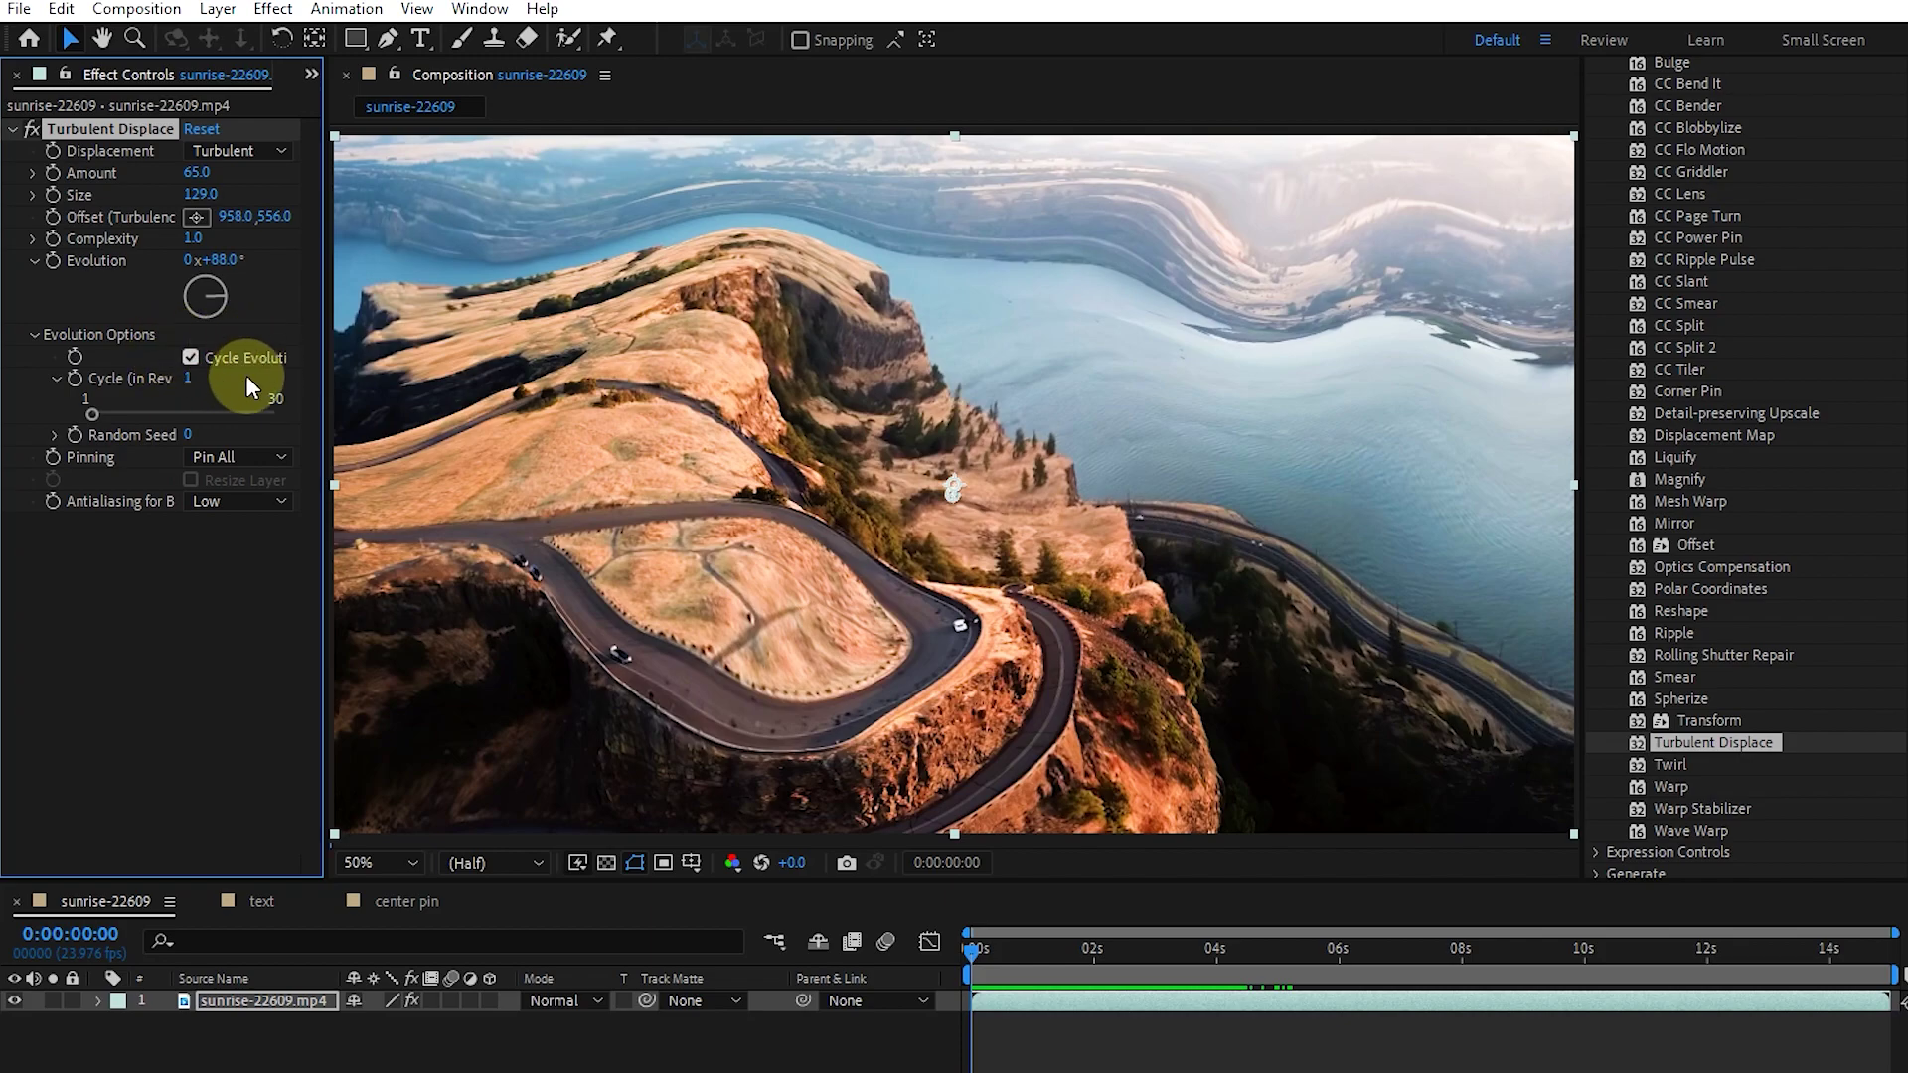
pyautogui.click(957, 940)
pyautogui.moveTo(1028, 958); pyautogui.dragTo(959, 974)
pyautogui.moveTo(200, 381); pyautogui.dragTo(264, 456)
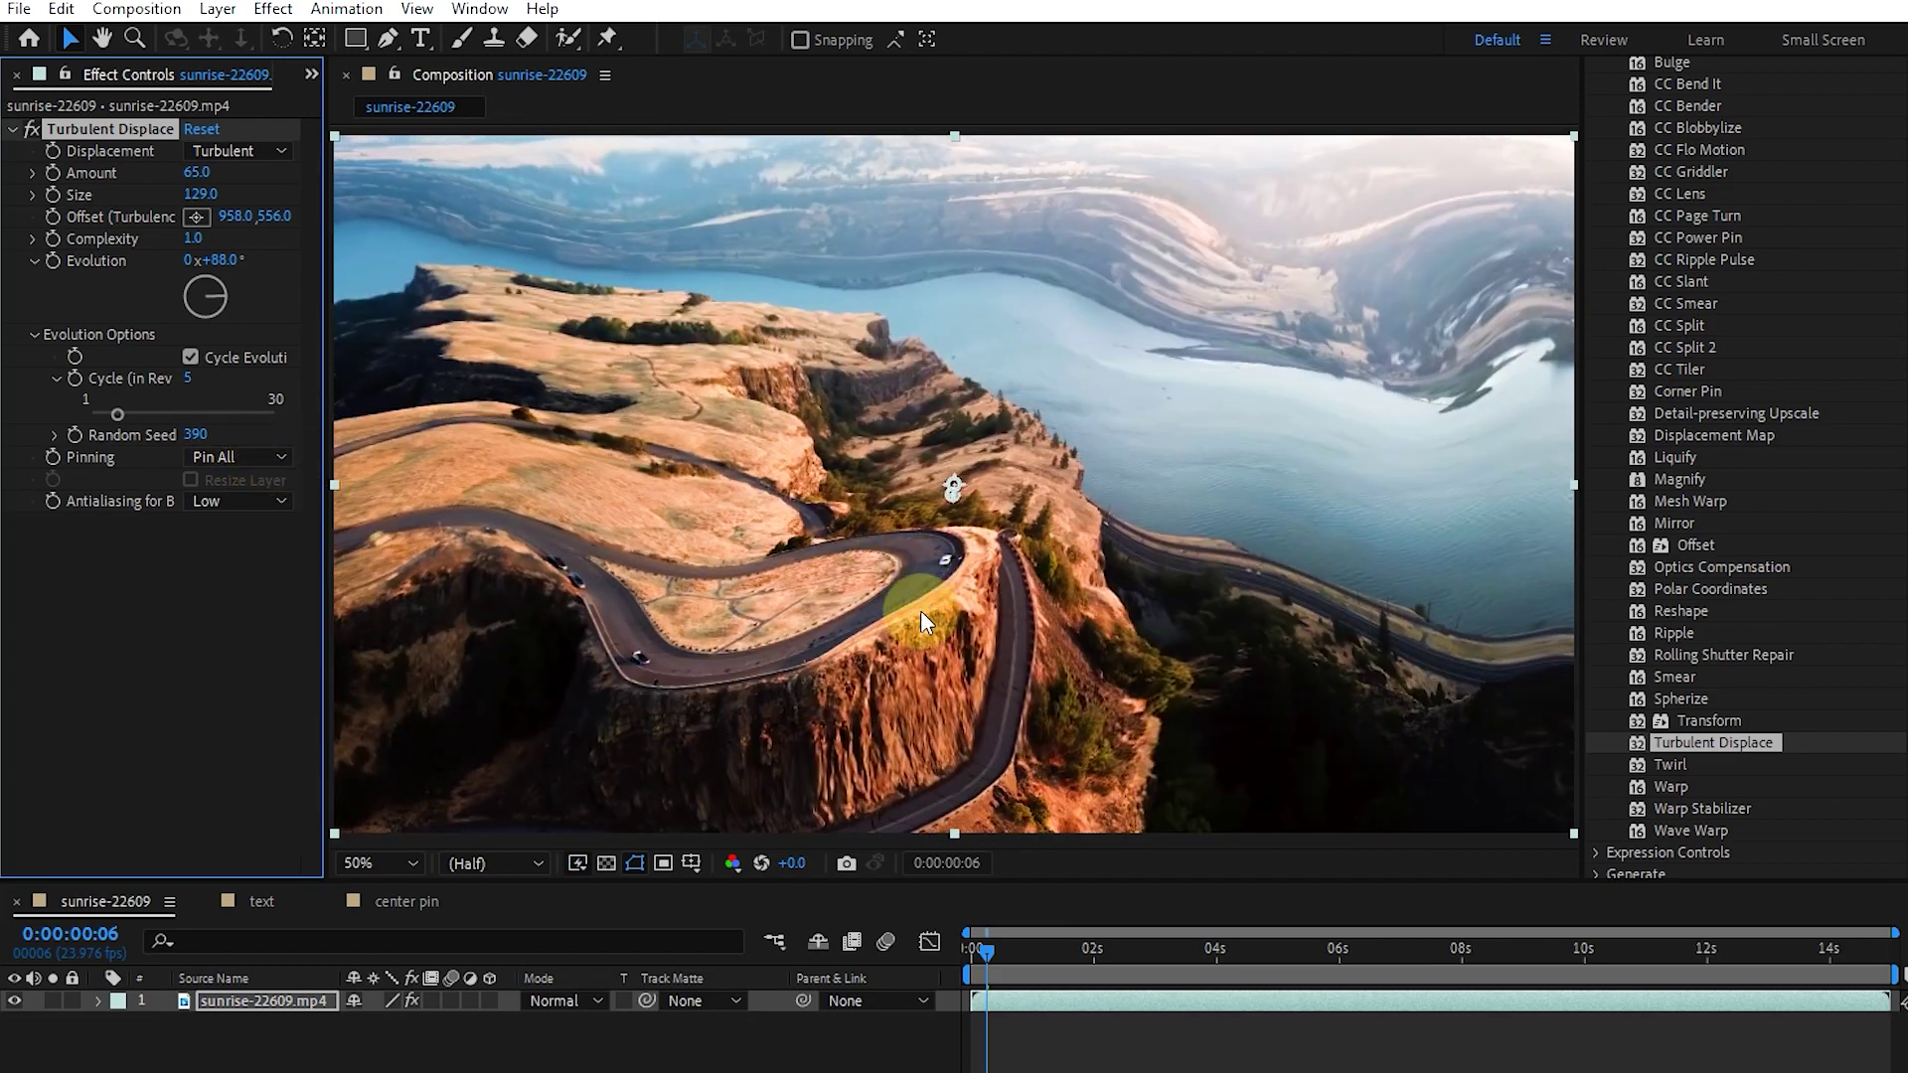
pyautogui.click(34, 337)
# Try Pin Horizontal, then set Pinning to Pin Vertical and preview the wavy edges.
pyautogui.click(231, 355)
pyautogui.click(250, 450)
pyautogui.press('space')
pyautogui.press('space')
pyautogui.click(238, 355)
pyautogui.click(264, 478)
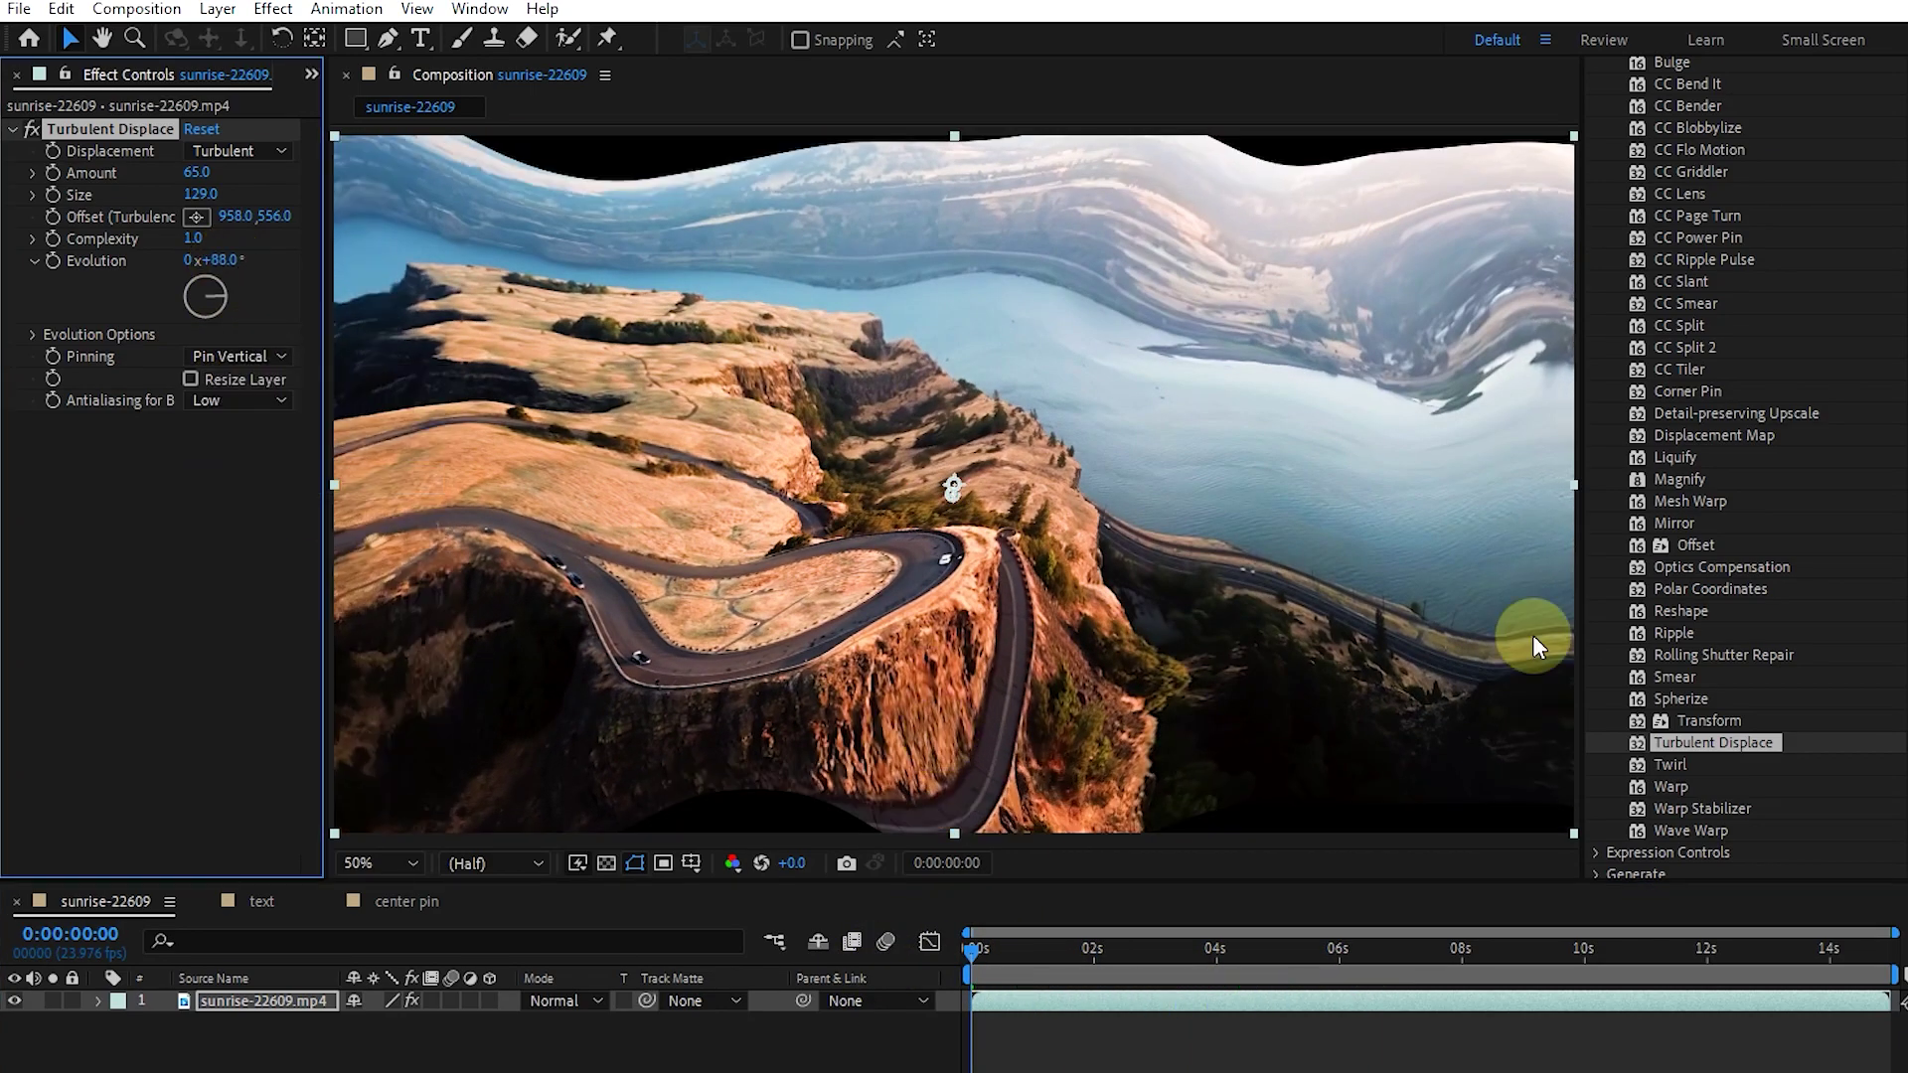
pyautogui.press(',')
pyautogui.press('space')
pyautogui.press('space')
# Delete Turbulent Displace and apply CC Lens to the cliff footage.
pyautogui.press('.')
pyautogui.click(119, 129)
pyautogui.press('Delete')
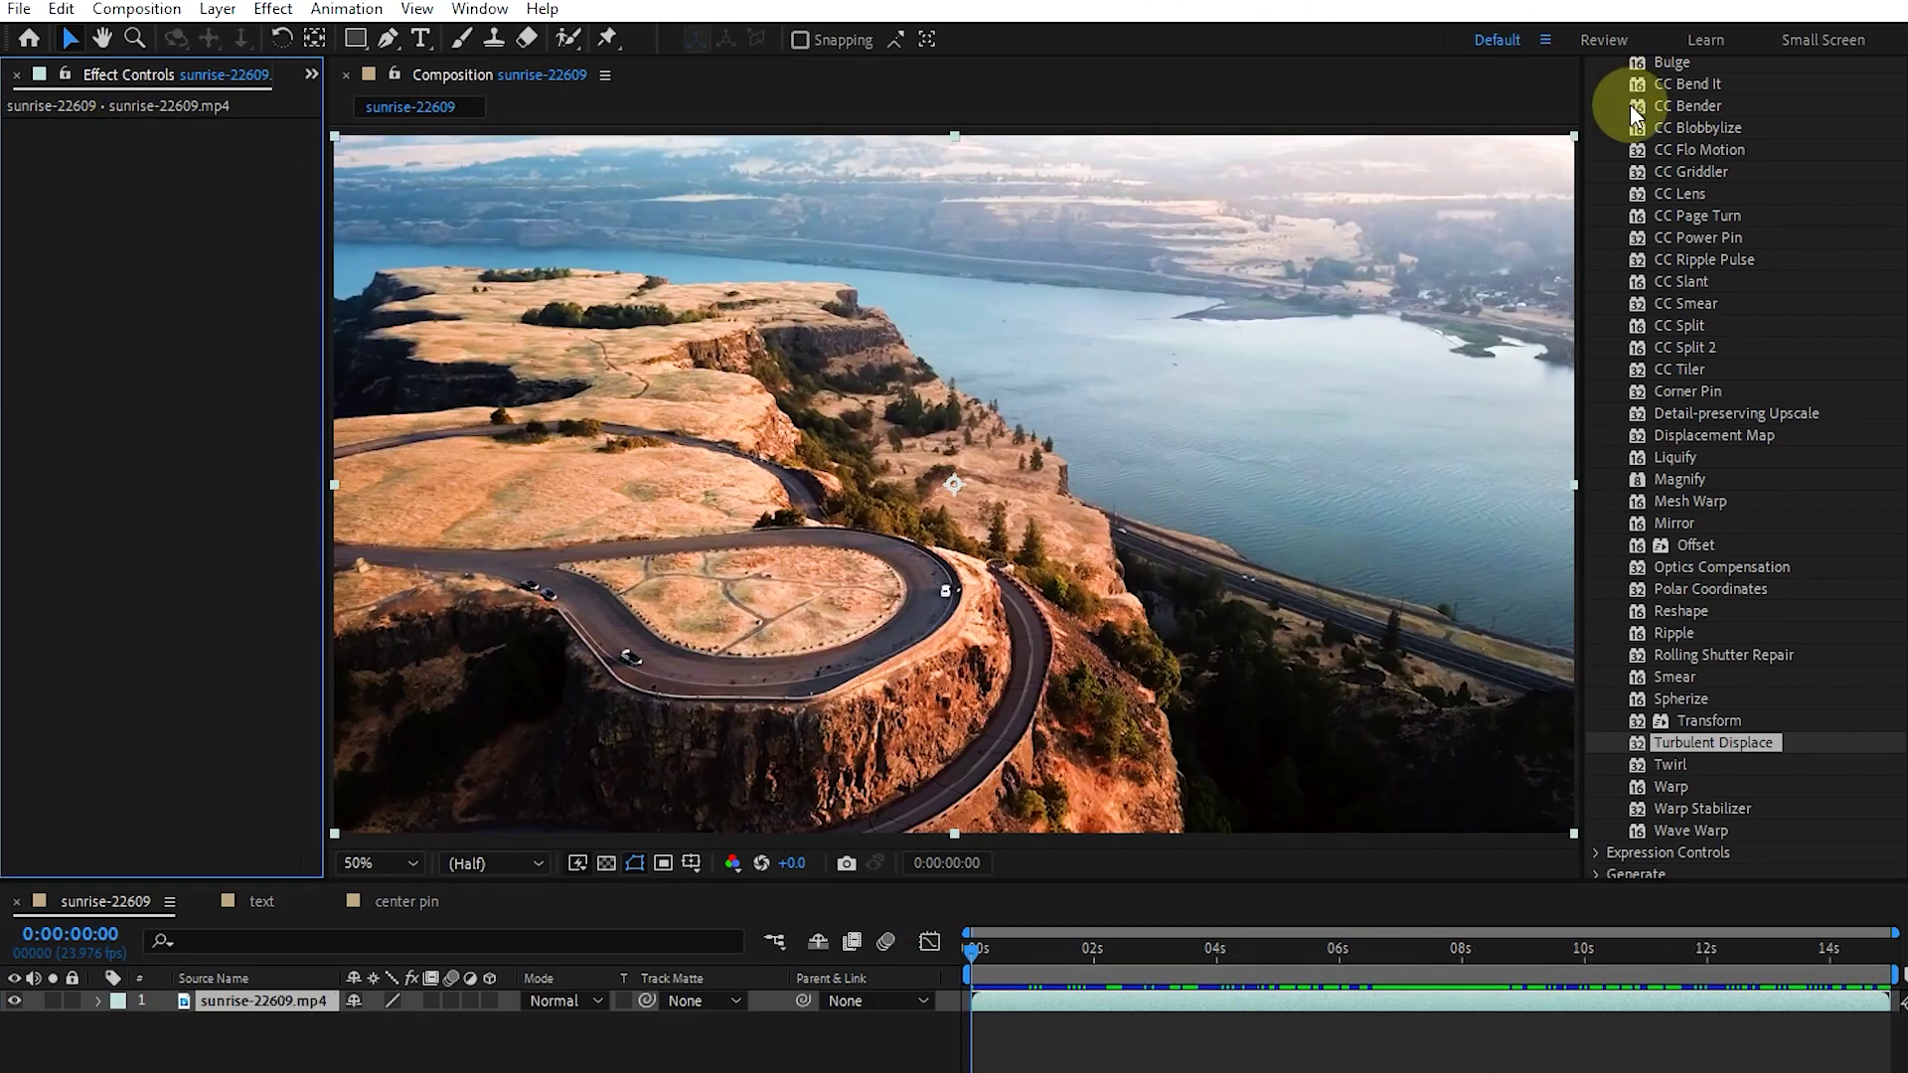
pyautogui.moveTo(1707, 197); pyautogui.dragTo(763, 484)
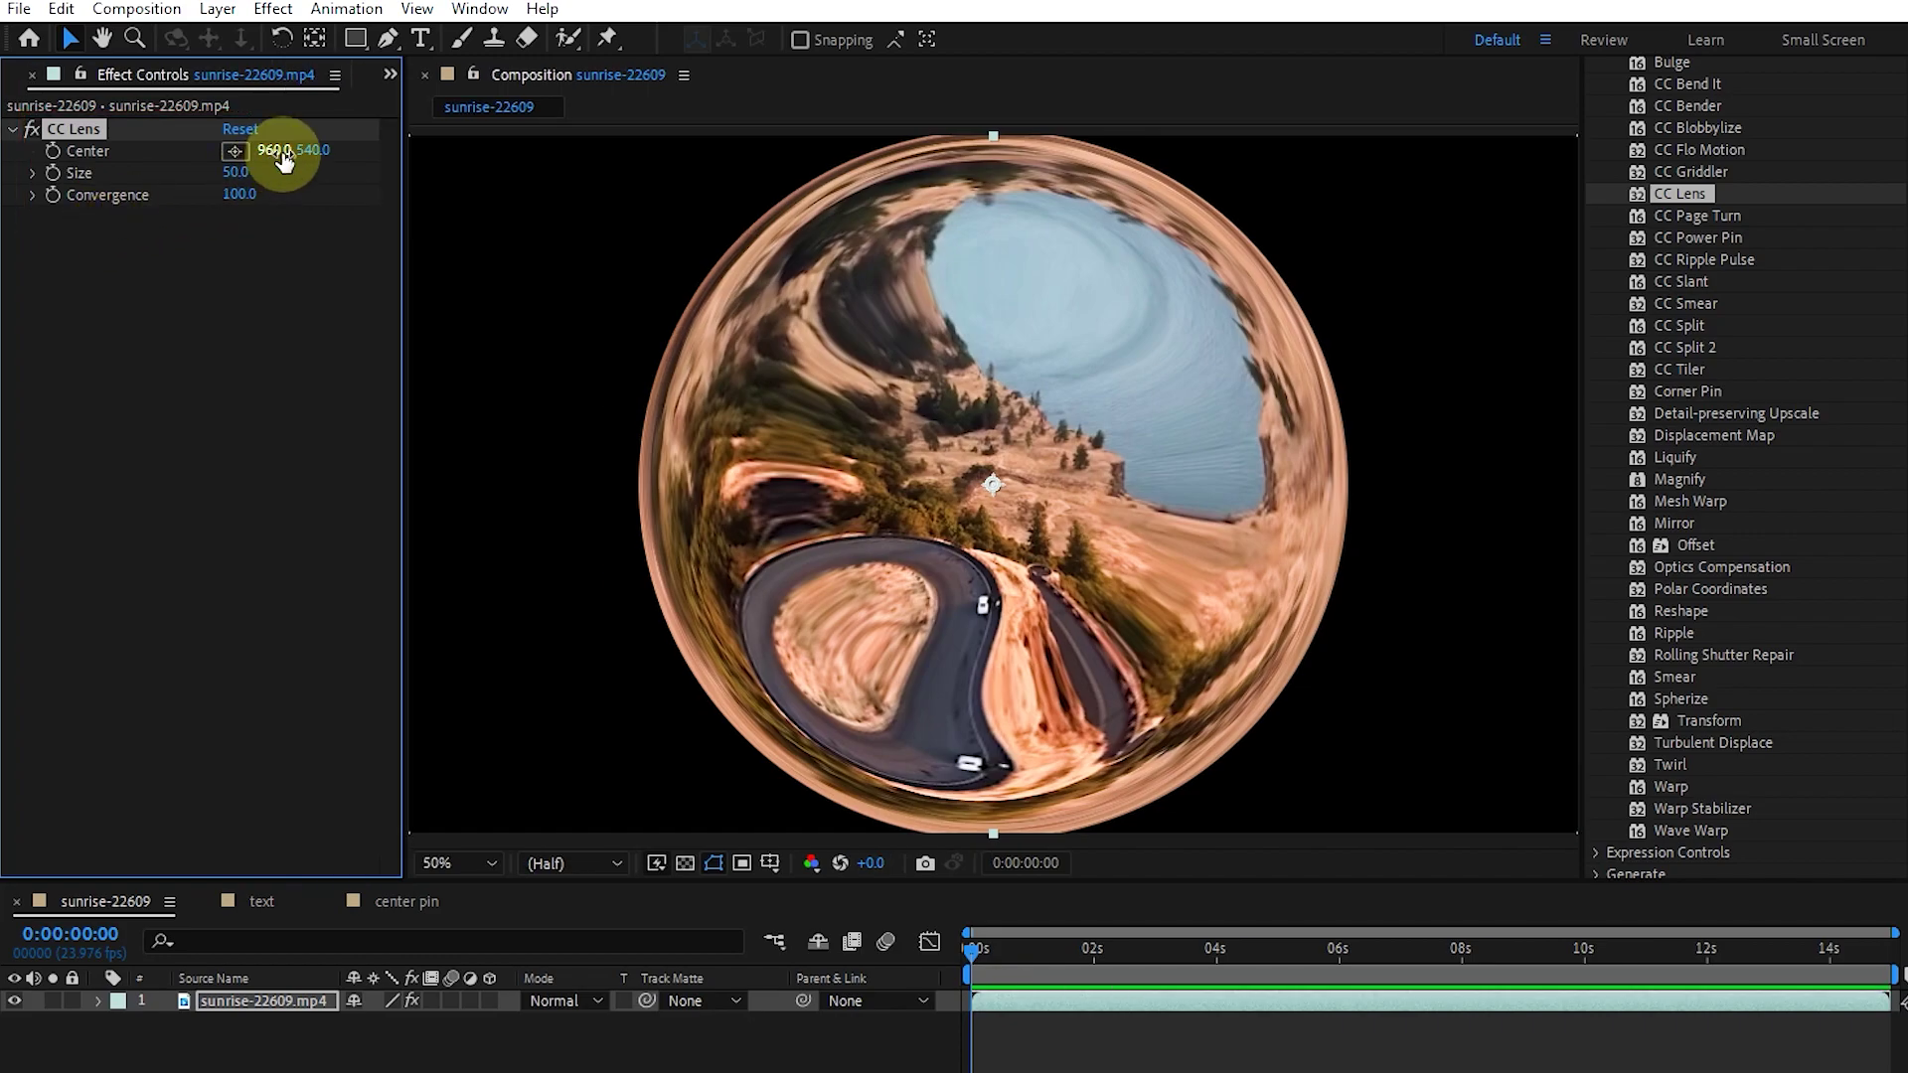
# Try several lens centre positions, then reset Center to its default 960,540.
pyautogui.moveTo(285, 149); pyautogui.dragTo(278, 234)
pyautogui.click(234, 150)
pyautogui.click(937, 348)
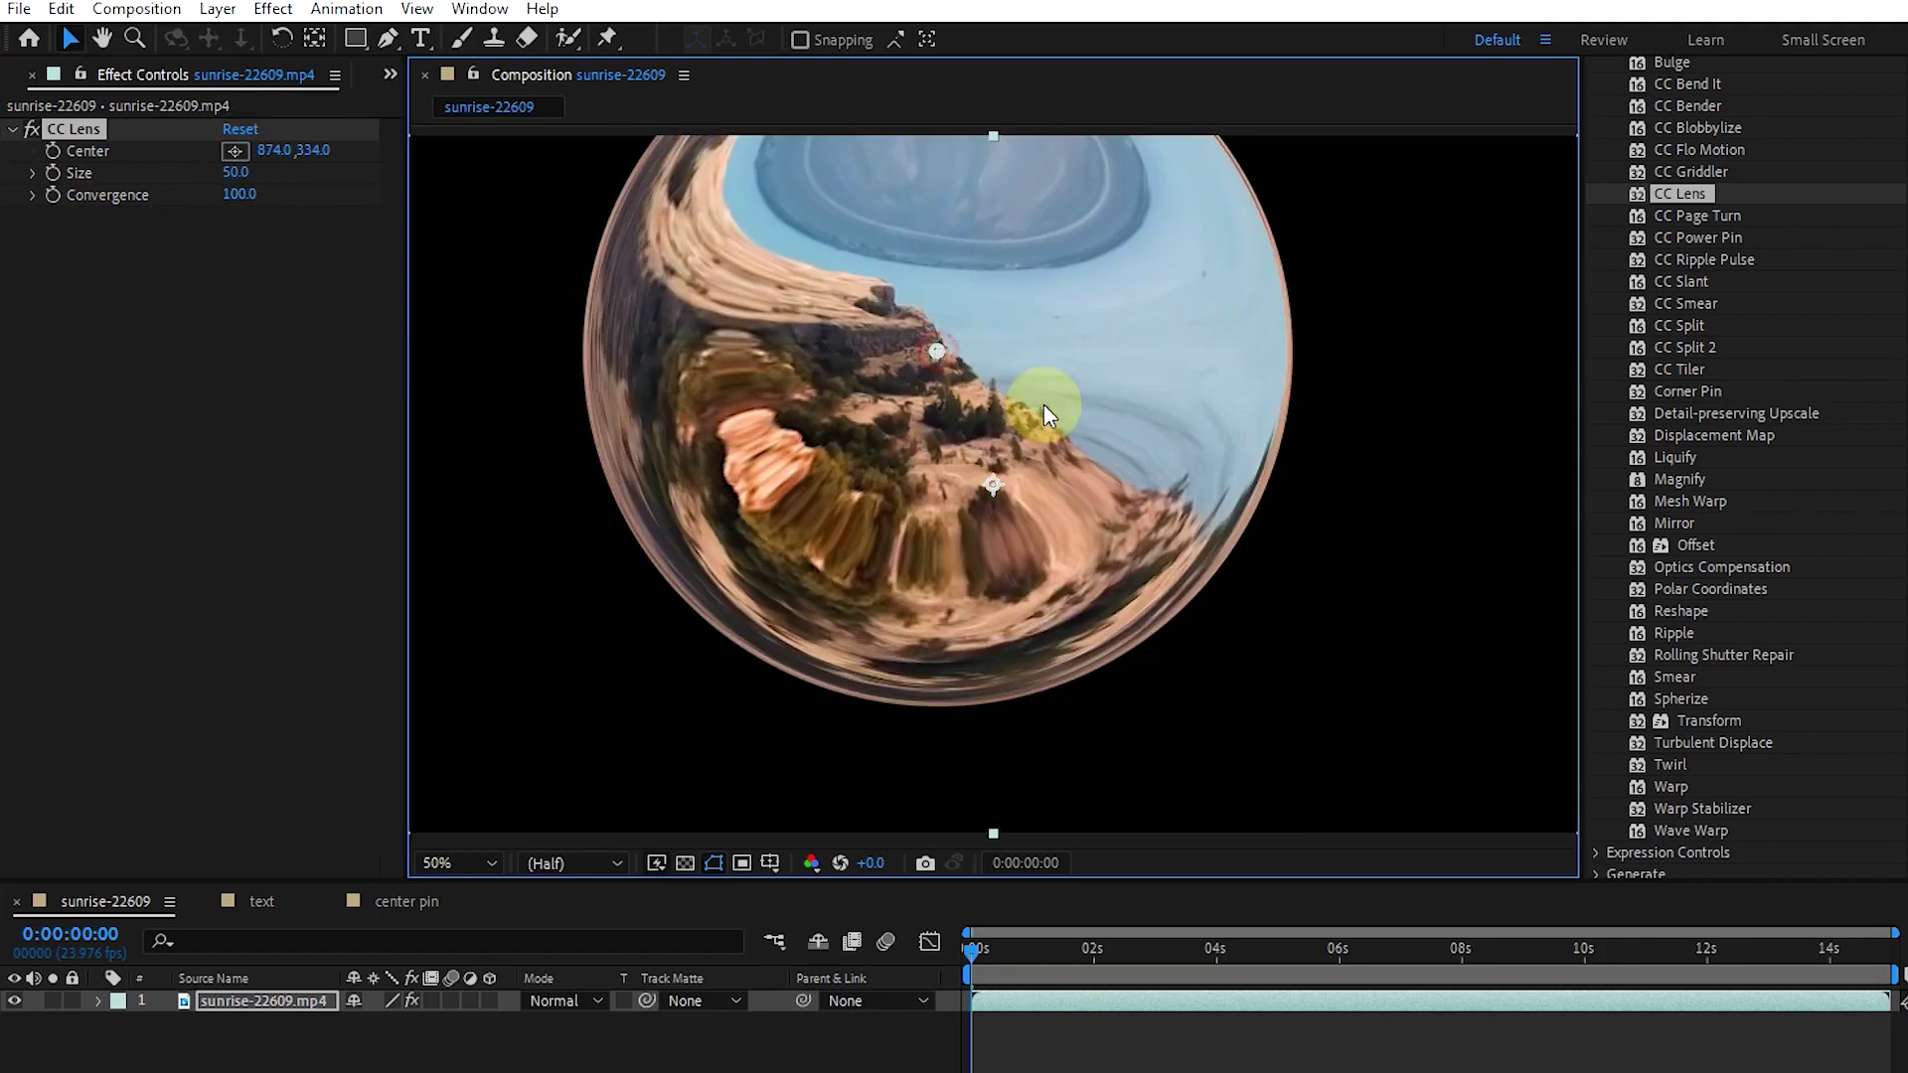
pyautogui.click(237, 151)
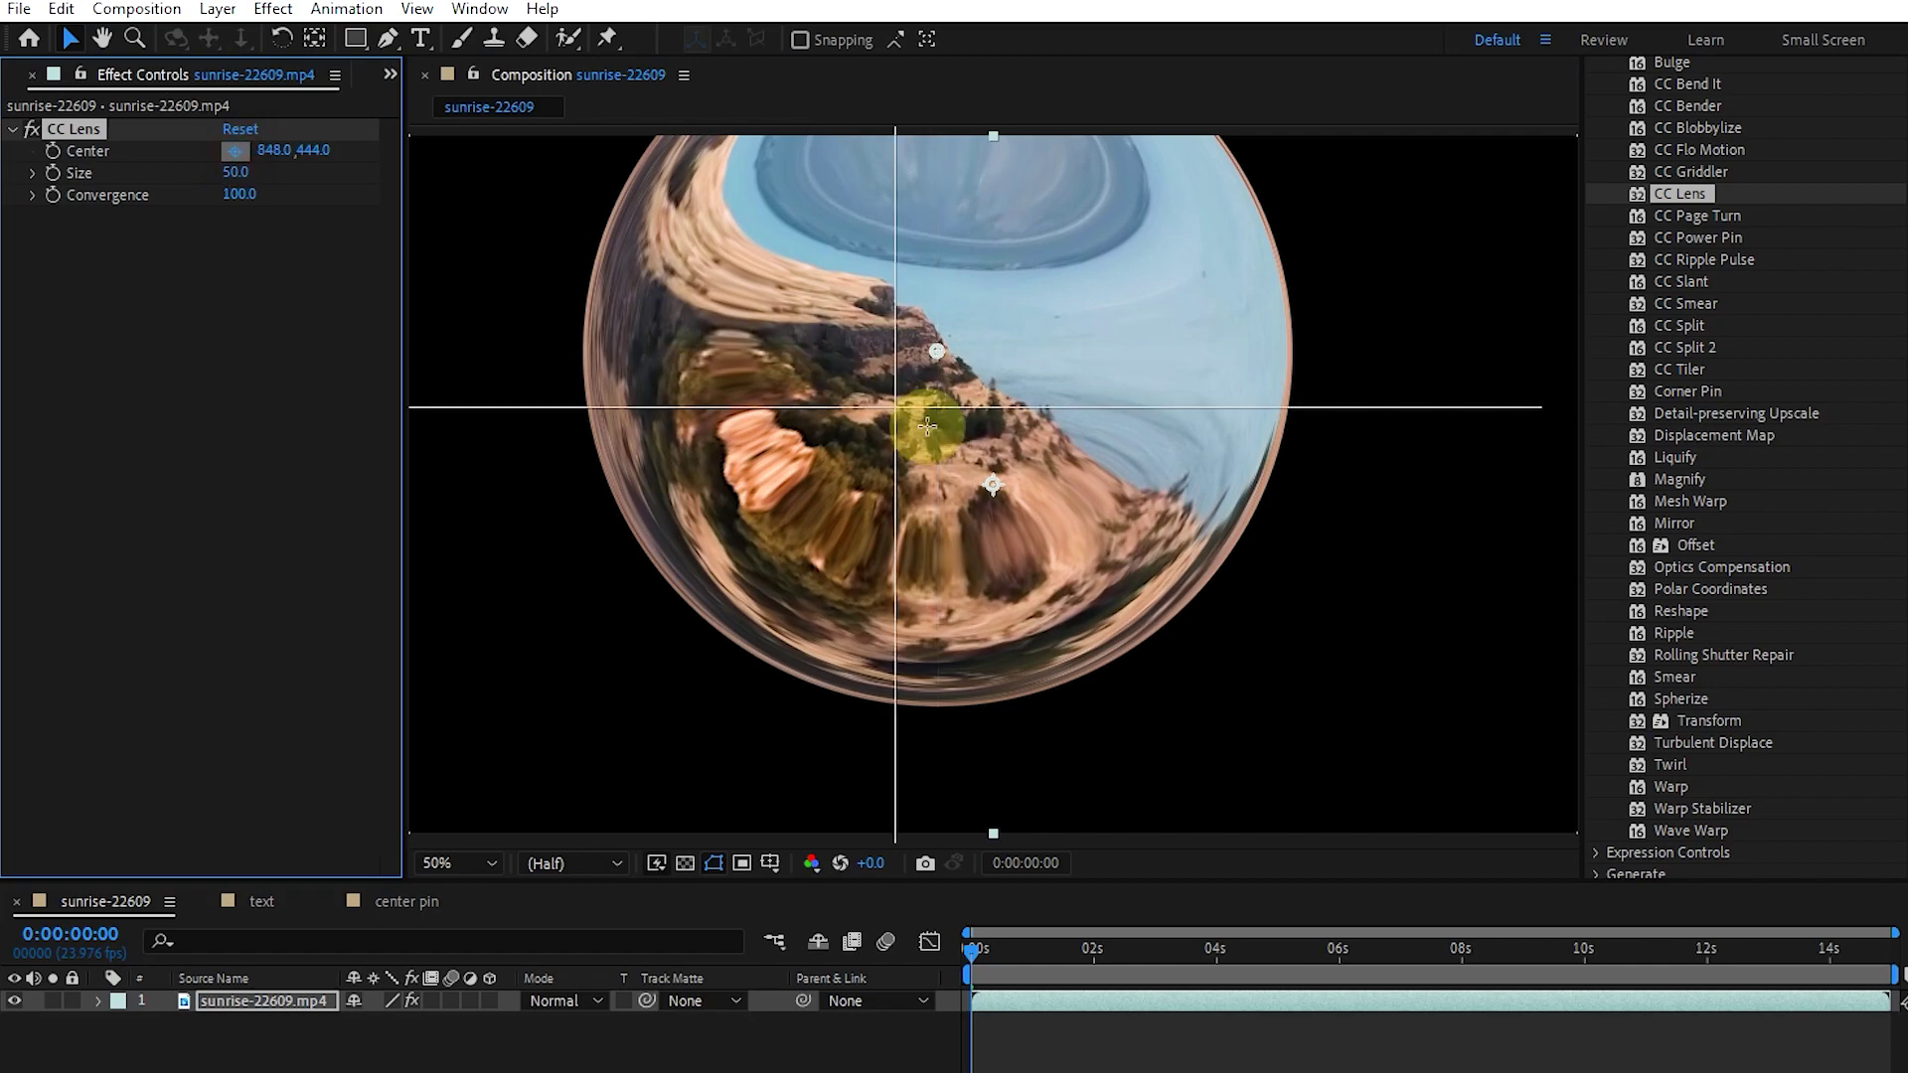
pyautogui.click(992, 487)
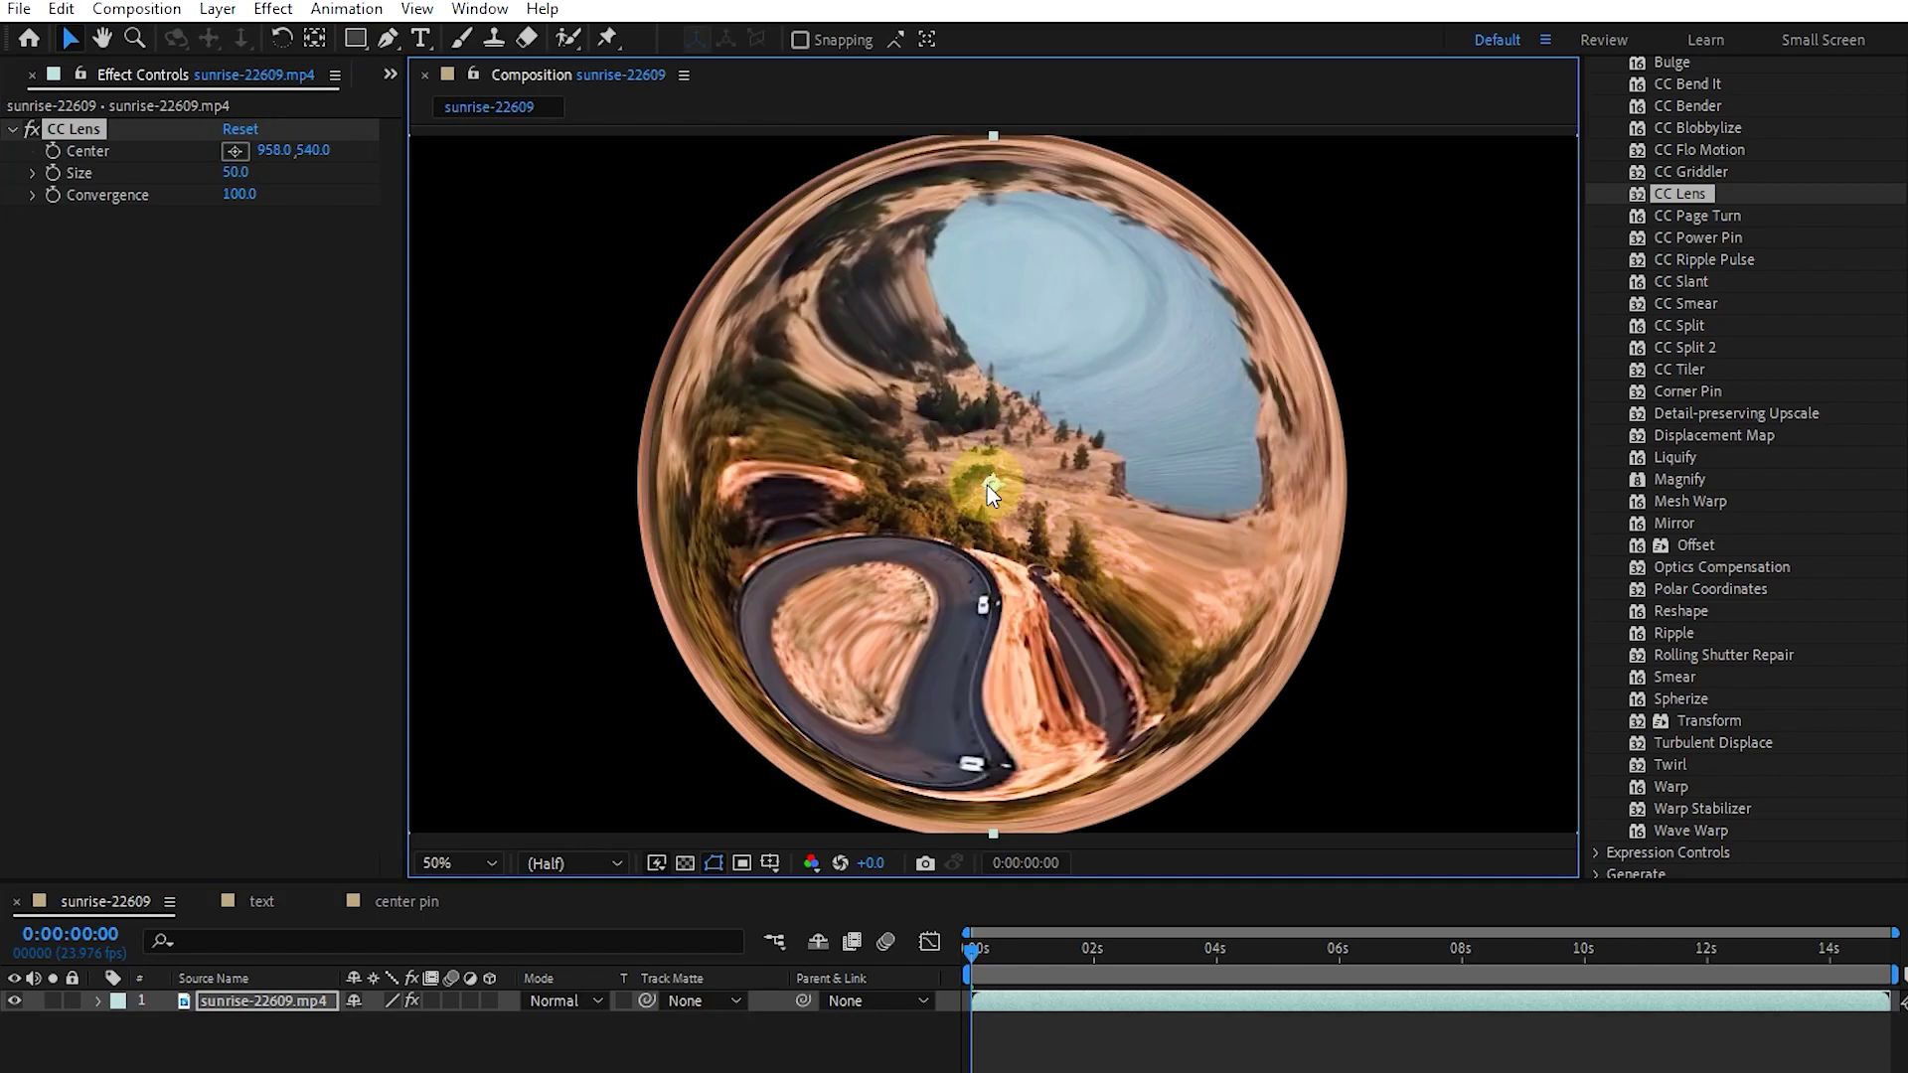
pyautogui.click(248, 129)
# Set the lens Size to 48 and Convergence to 77, and preview from the start.
pyautogui.moveTo(406, 477); pyautogui.dragTo(328, 477)
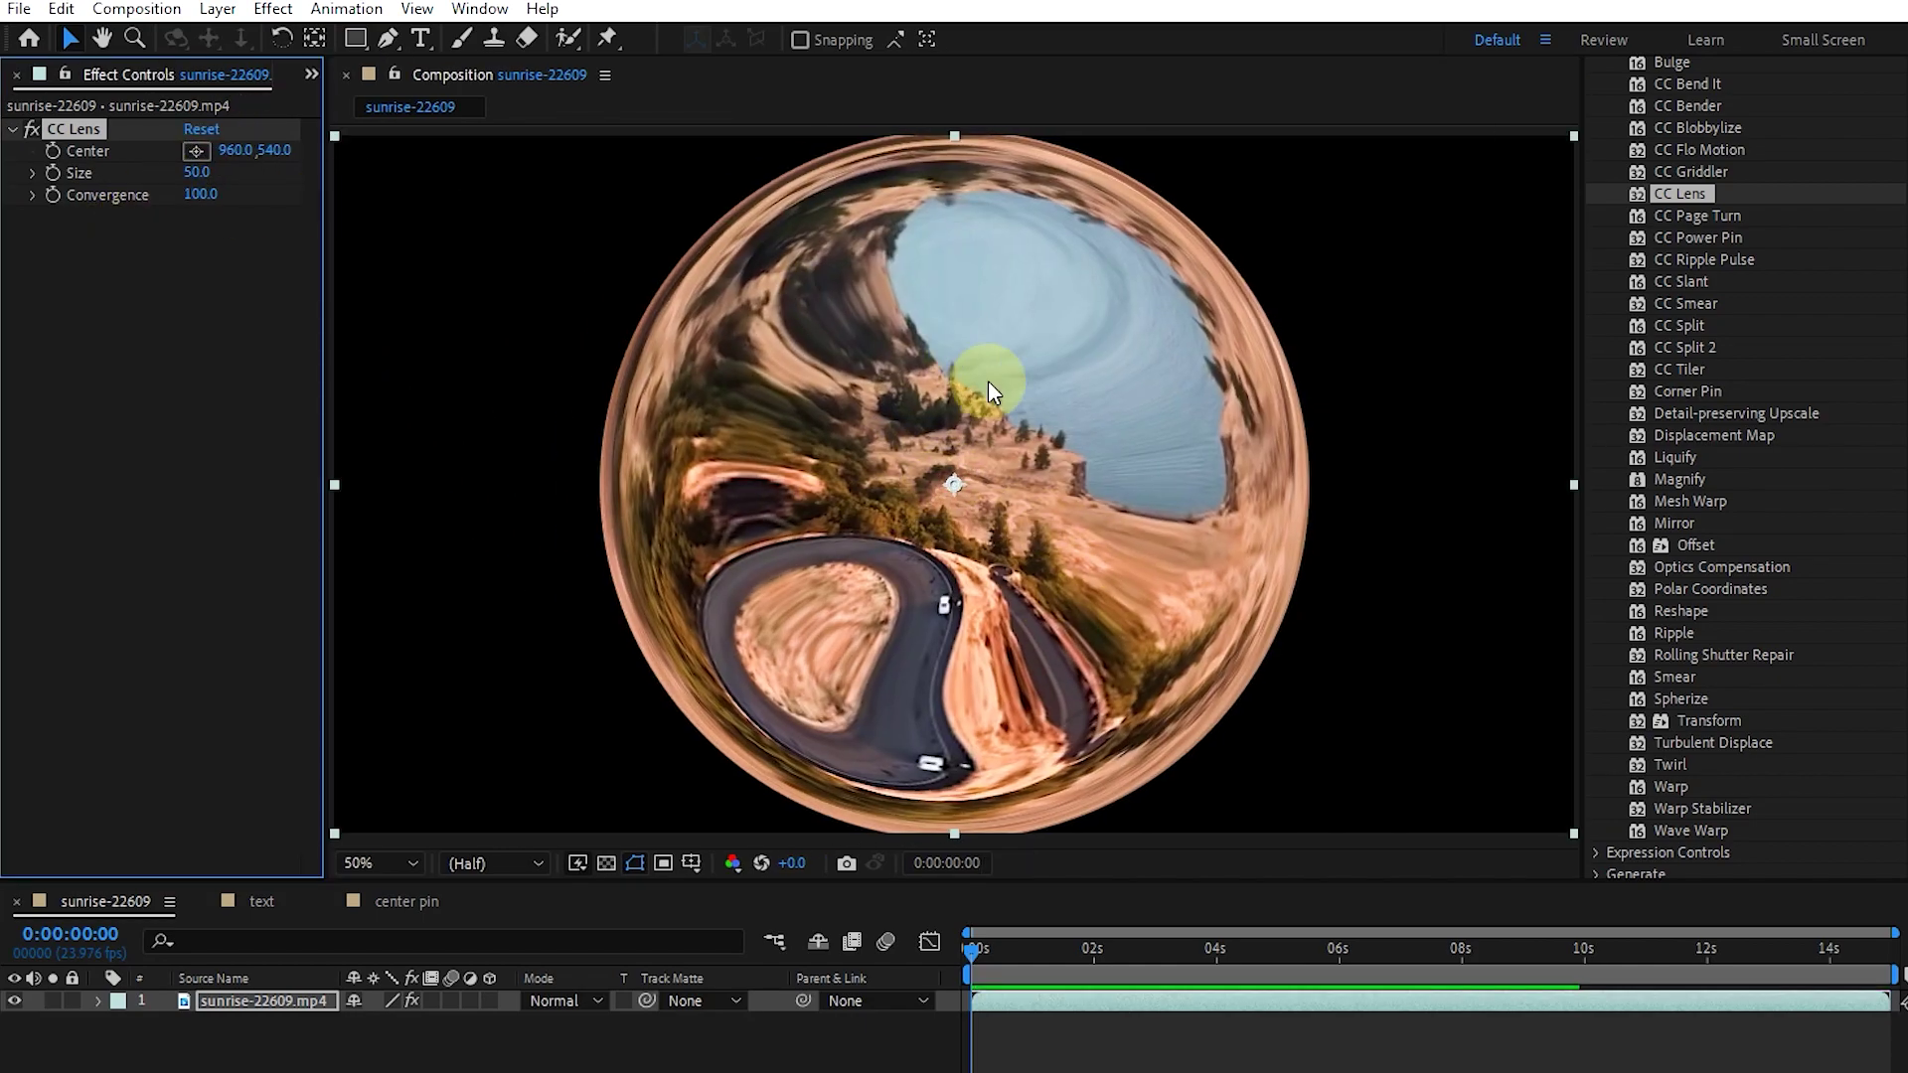
pyautogui.moveTo(159, 172); pyautogui.dragTo(246, 194)
pyautogui.click(988, 953)
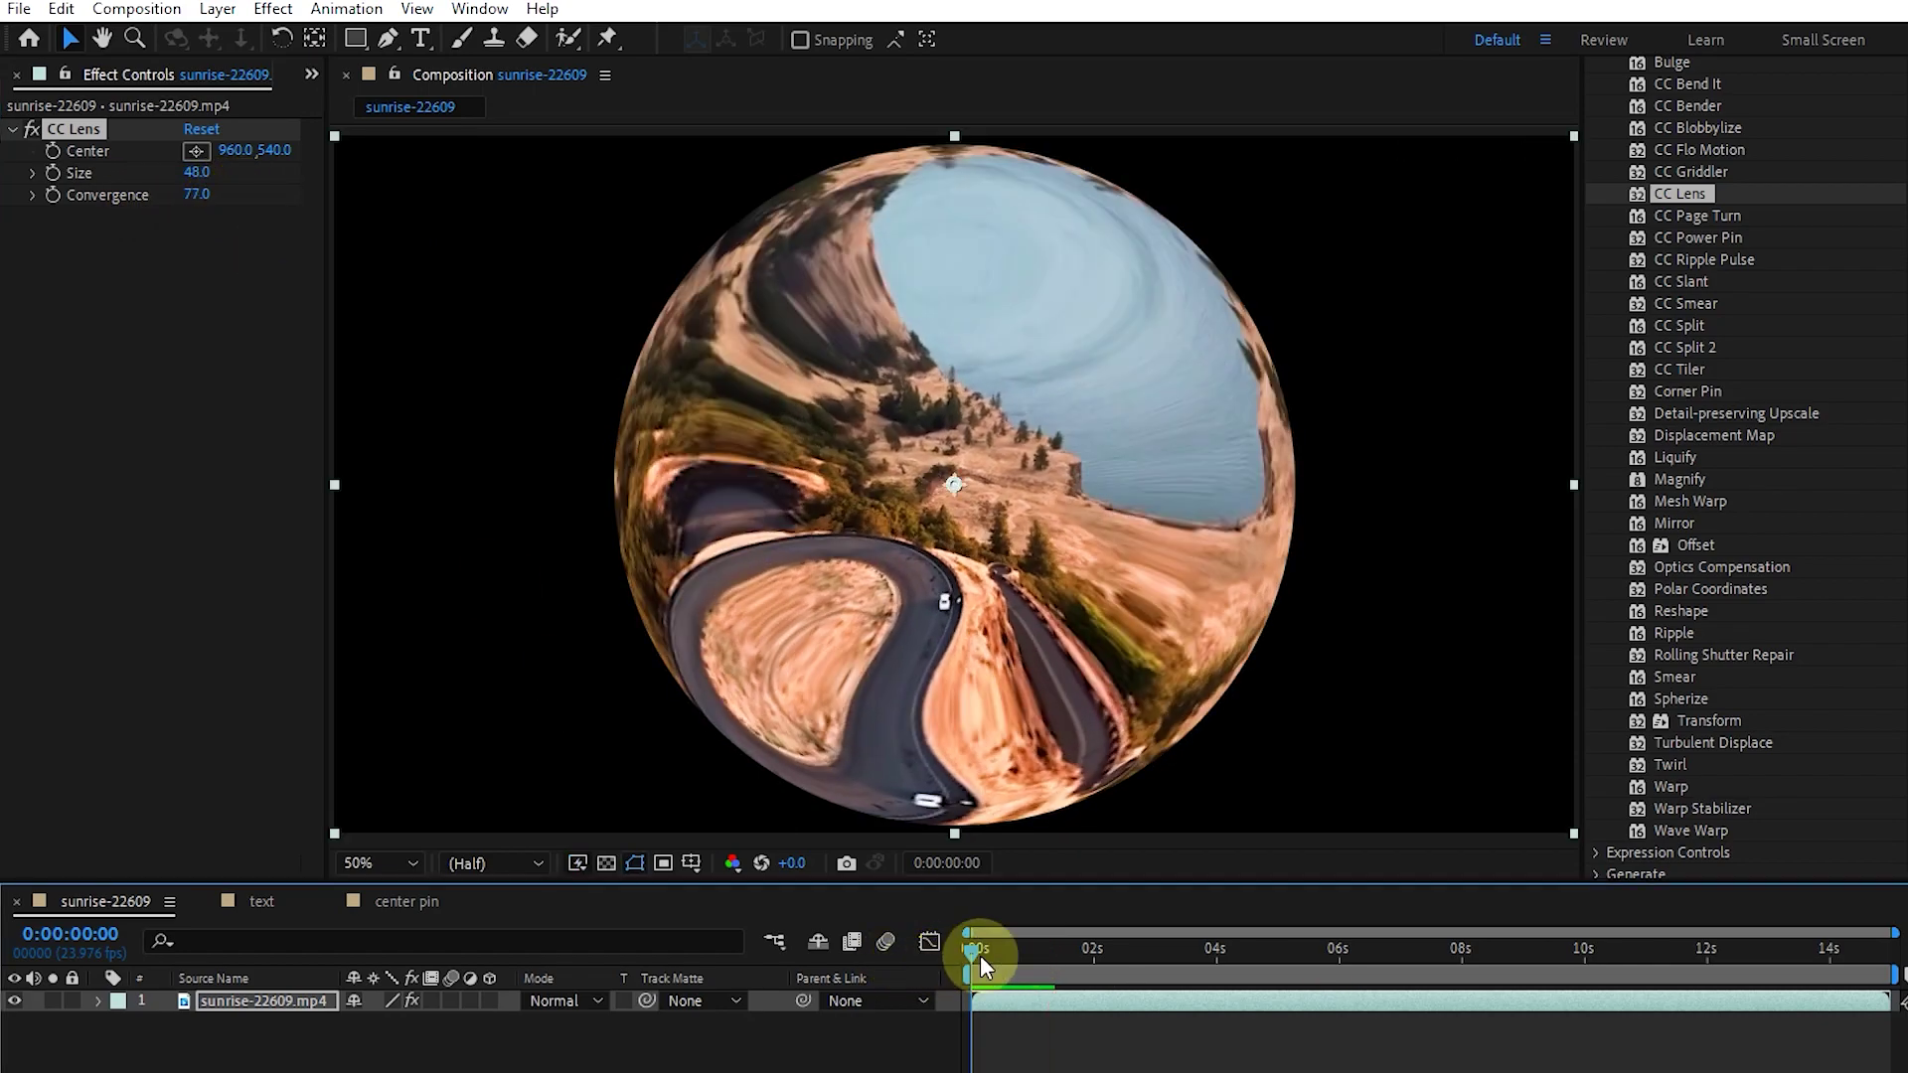
pyautogui.press('space')
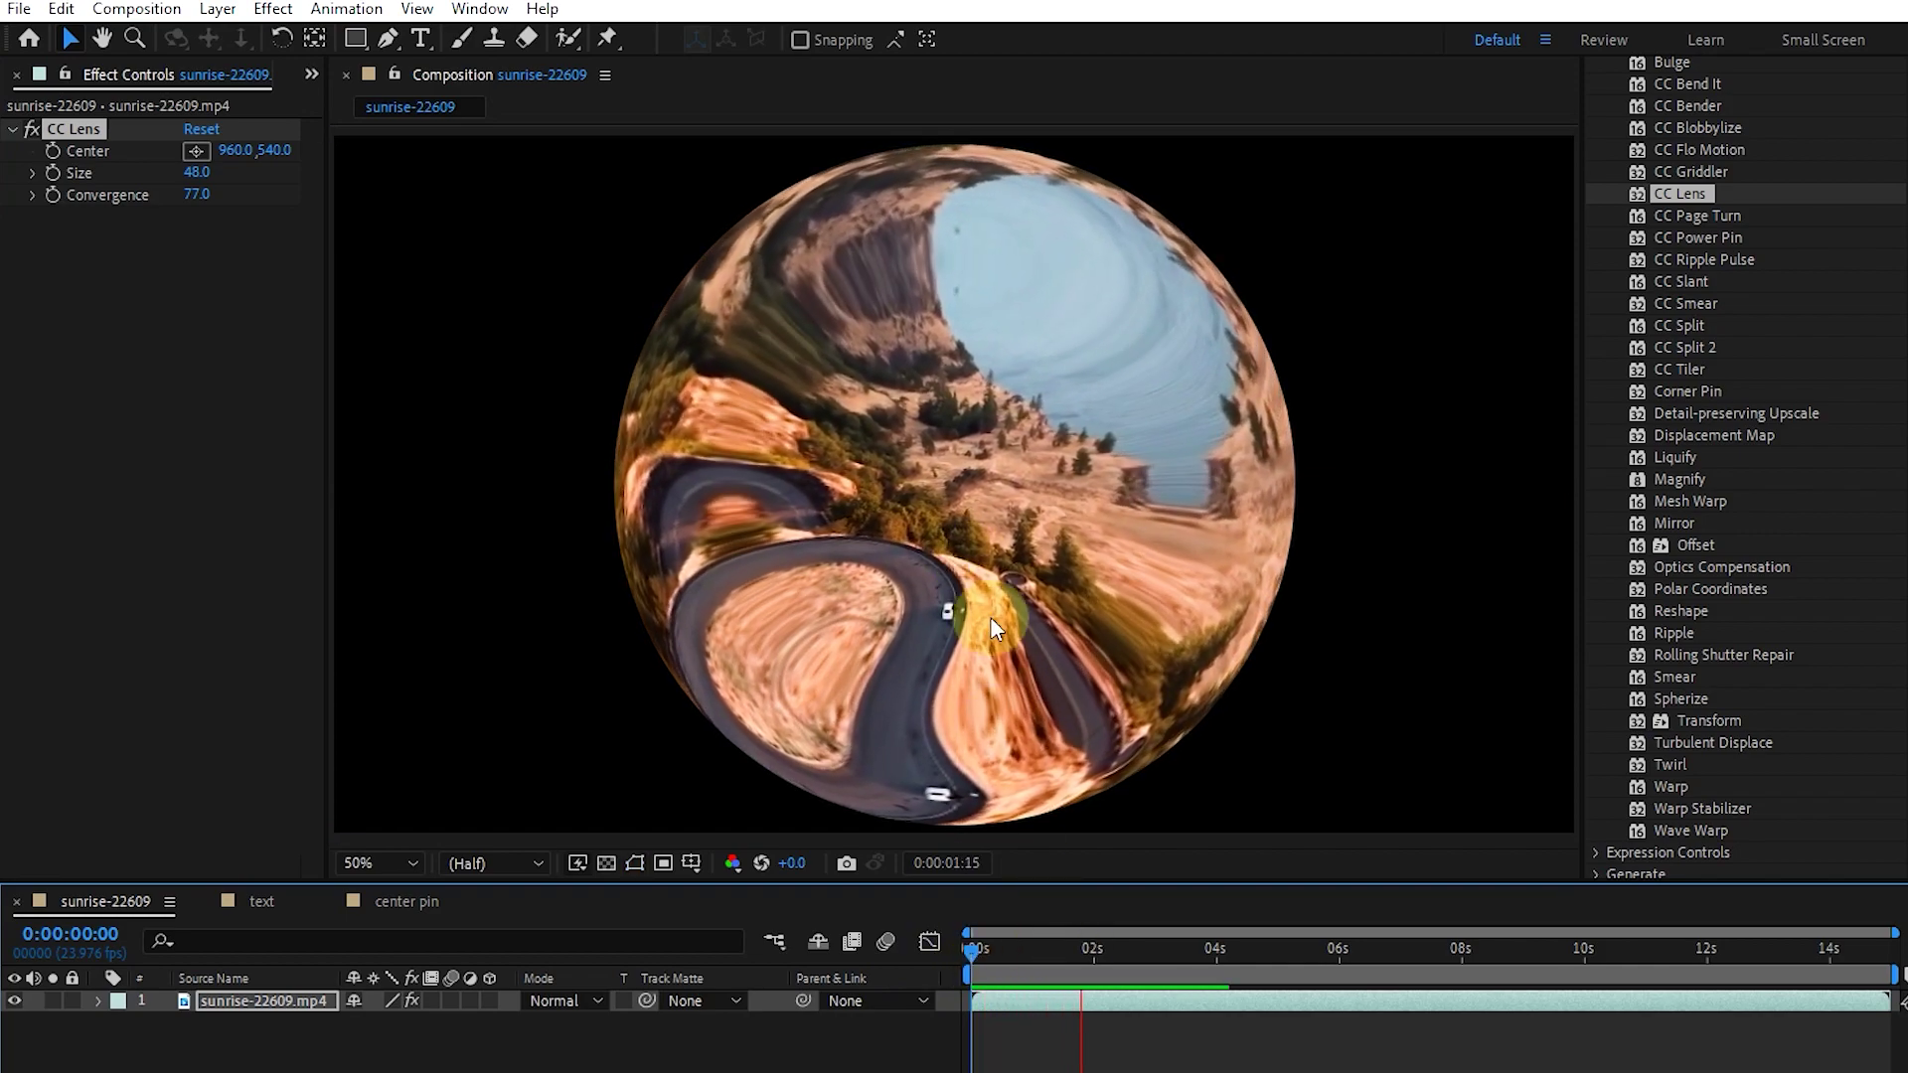
# Replace CC Lens with Liquify on the cliff footage.
pyautogui.click(1010, 956)
pyautogui.click(67, 126)
pyautogui.press('Delete')
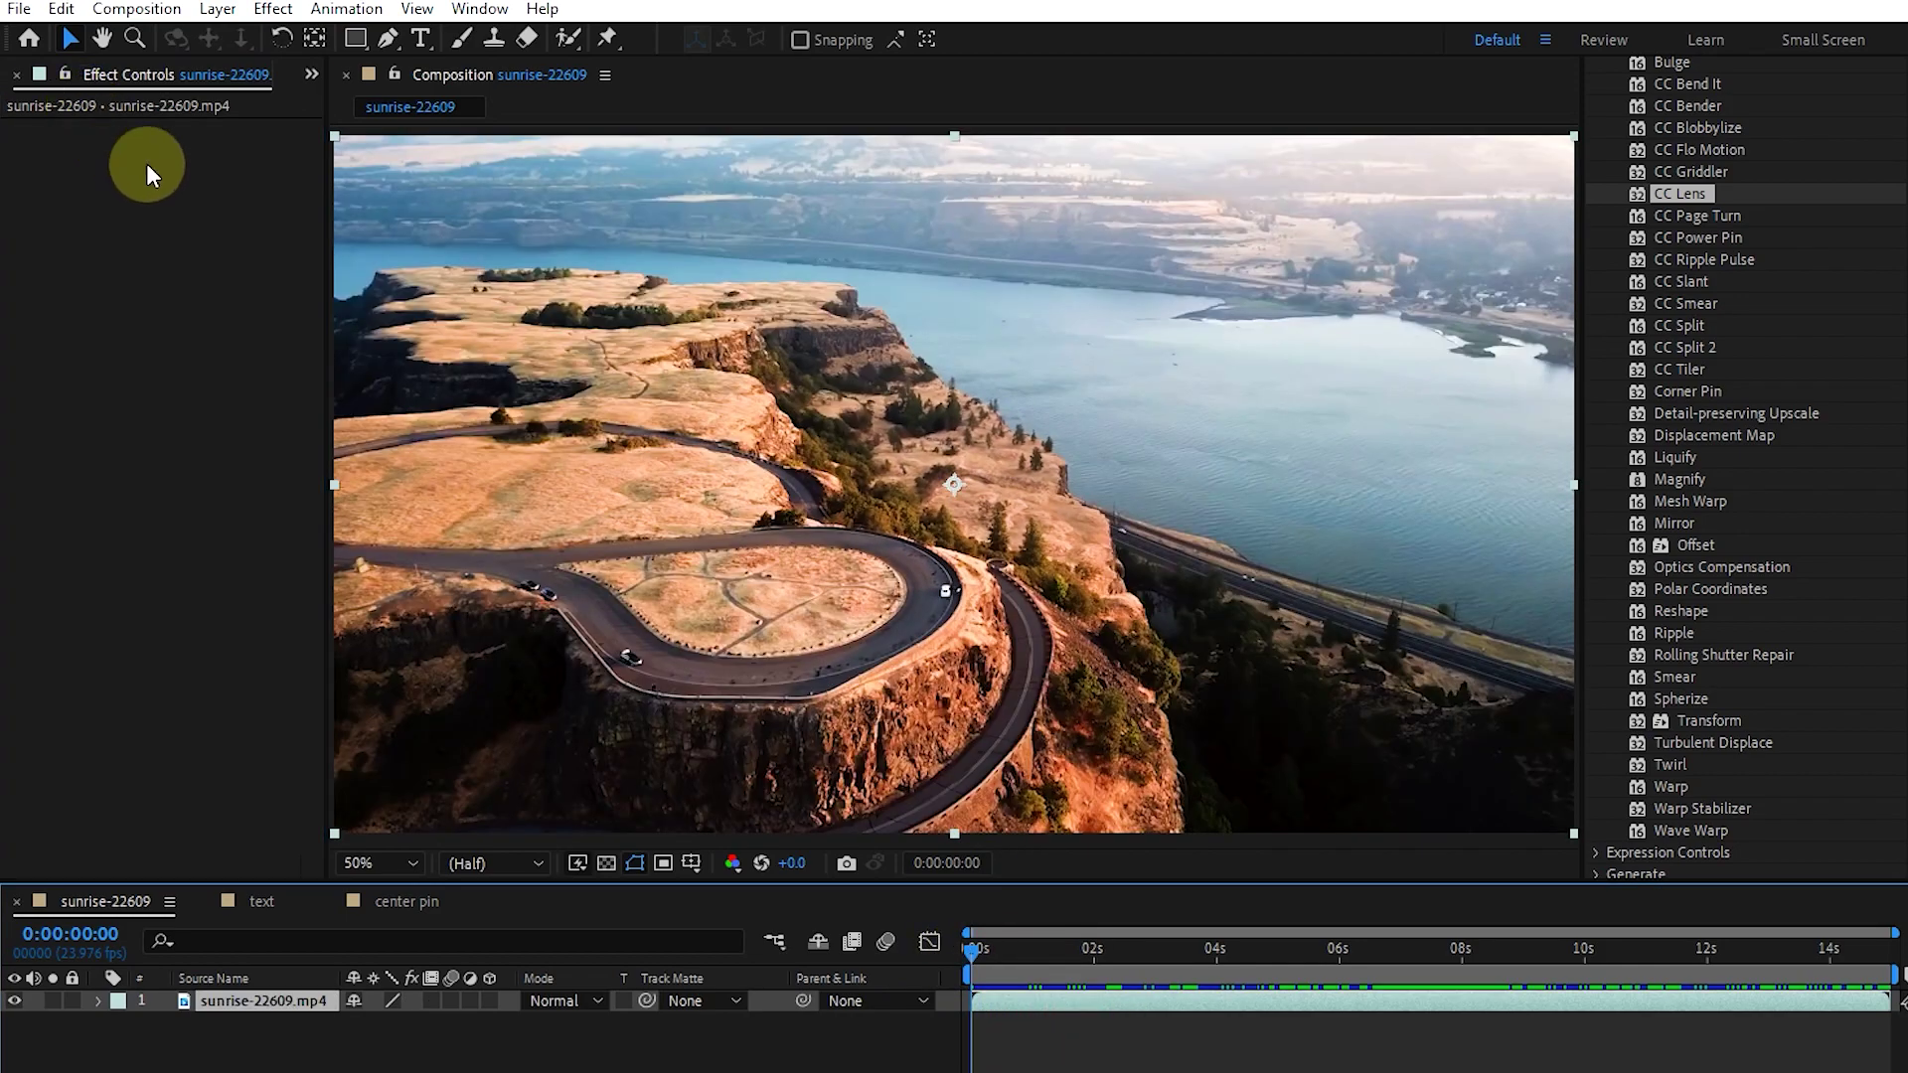
pyautogui.moveTo(1684, 462)
pyautogui.mouseDown()
pyautogui.moveTo(971, 404)
pyautogui.moveTo(1022, 426)
pyautogui.mouseUp()
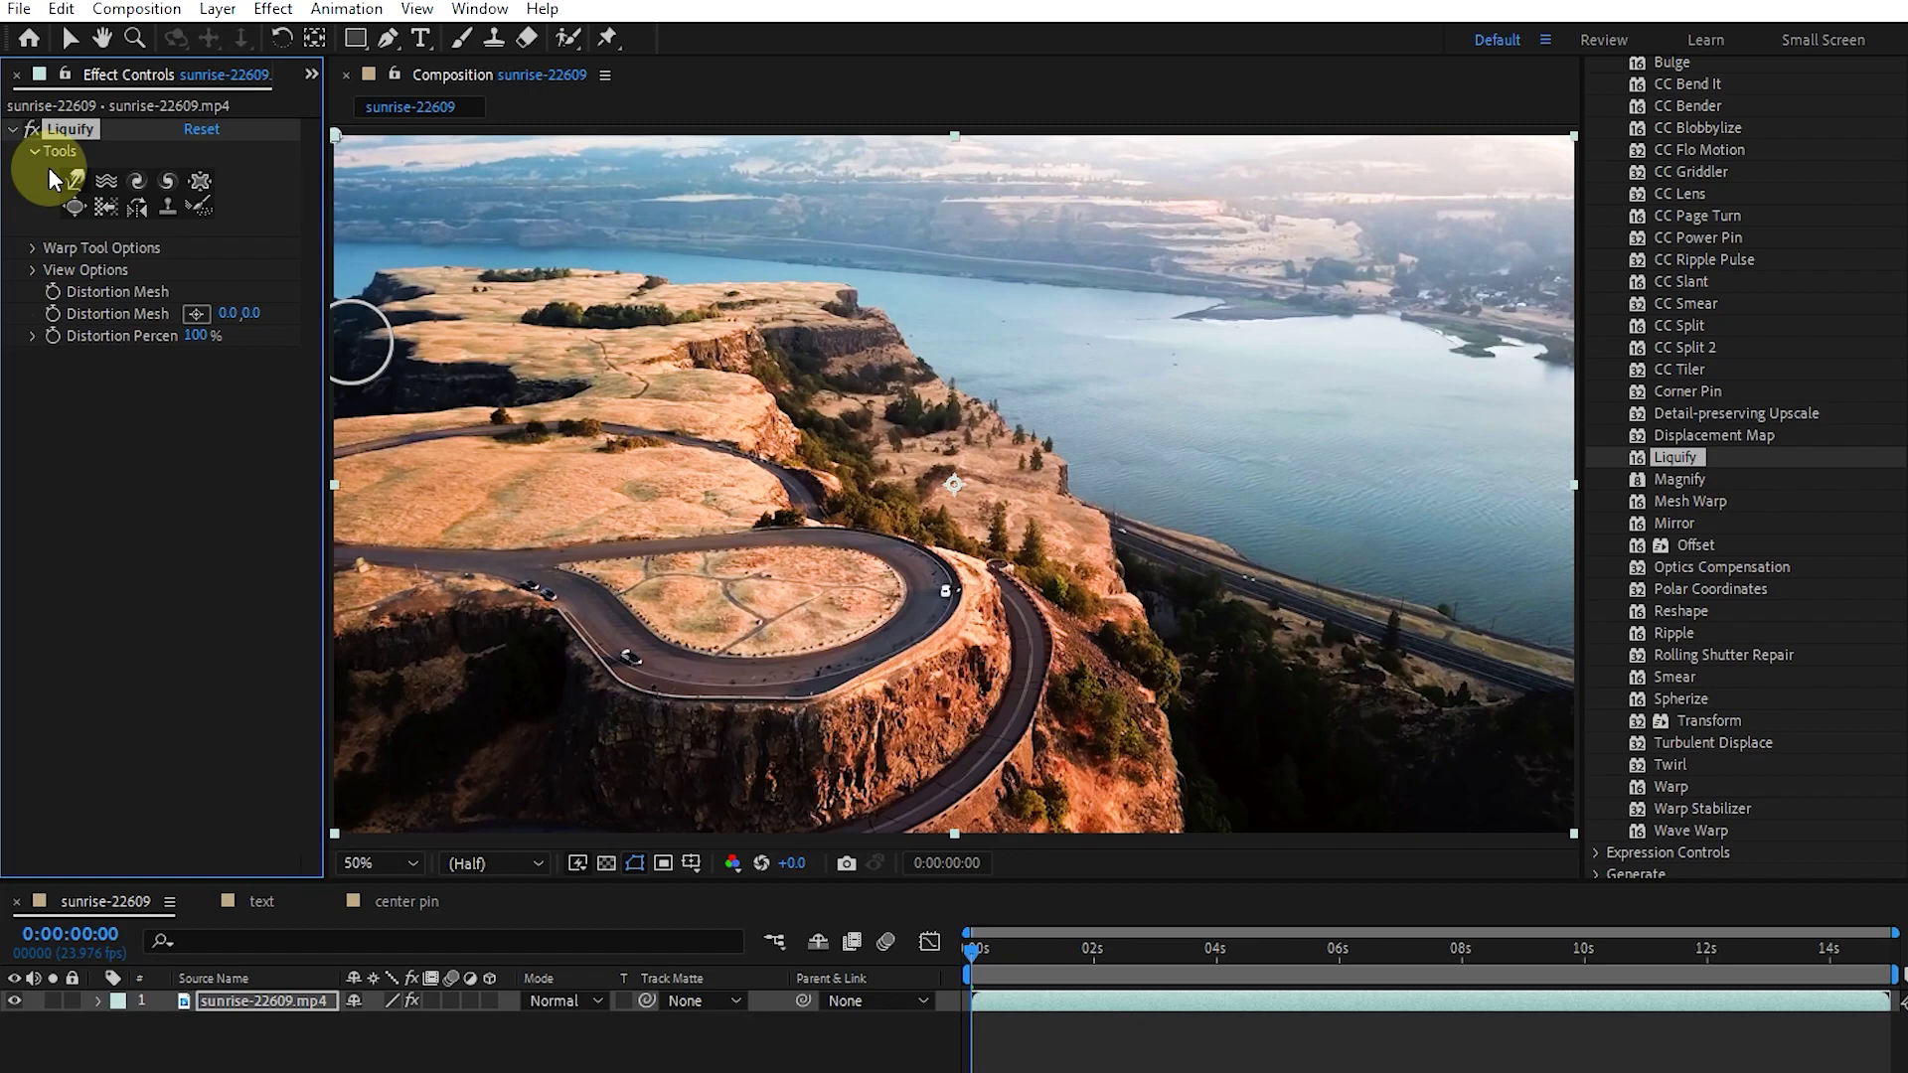
# Warp the cliff edge into waves and twirl the trees, then return to the Warp brush.
pyautogui.moveTo(570, 248)
pyautogui.mouseDown()
pyautogui.moveTo(521, 266)
pyautogui.moveTo(666, 289)
pyautogui.moveTo(812, 385)
pyautogui.moveTo(777, 295)
pyautogui.moveTo(705, 279)
pyautogui.moveTo(759, 272)
pyautogui.mouseUp()
pyautogui.click(168, 180)
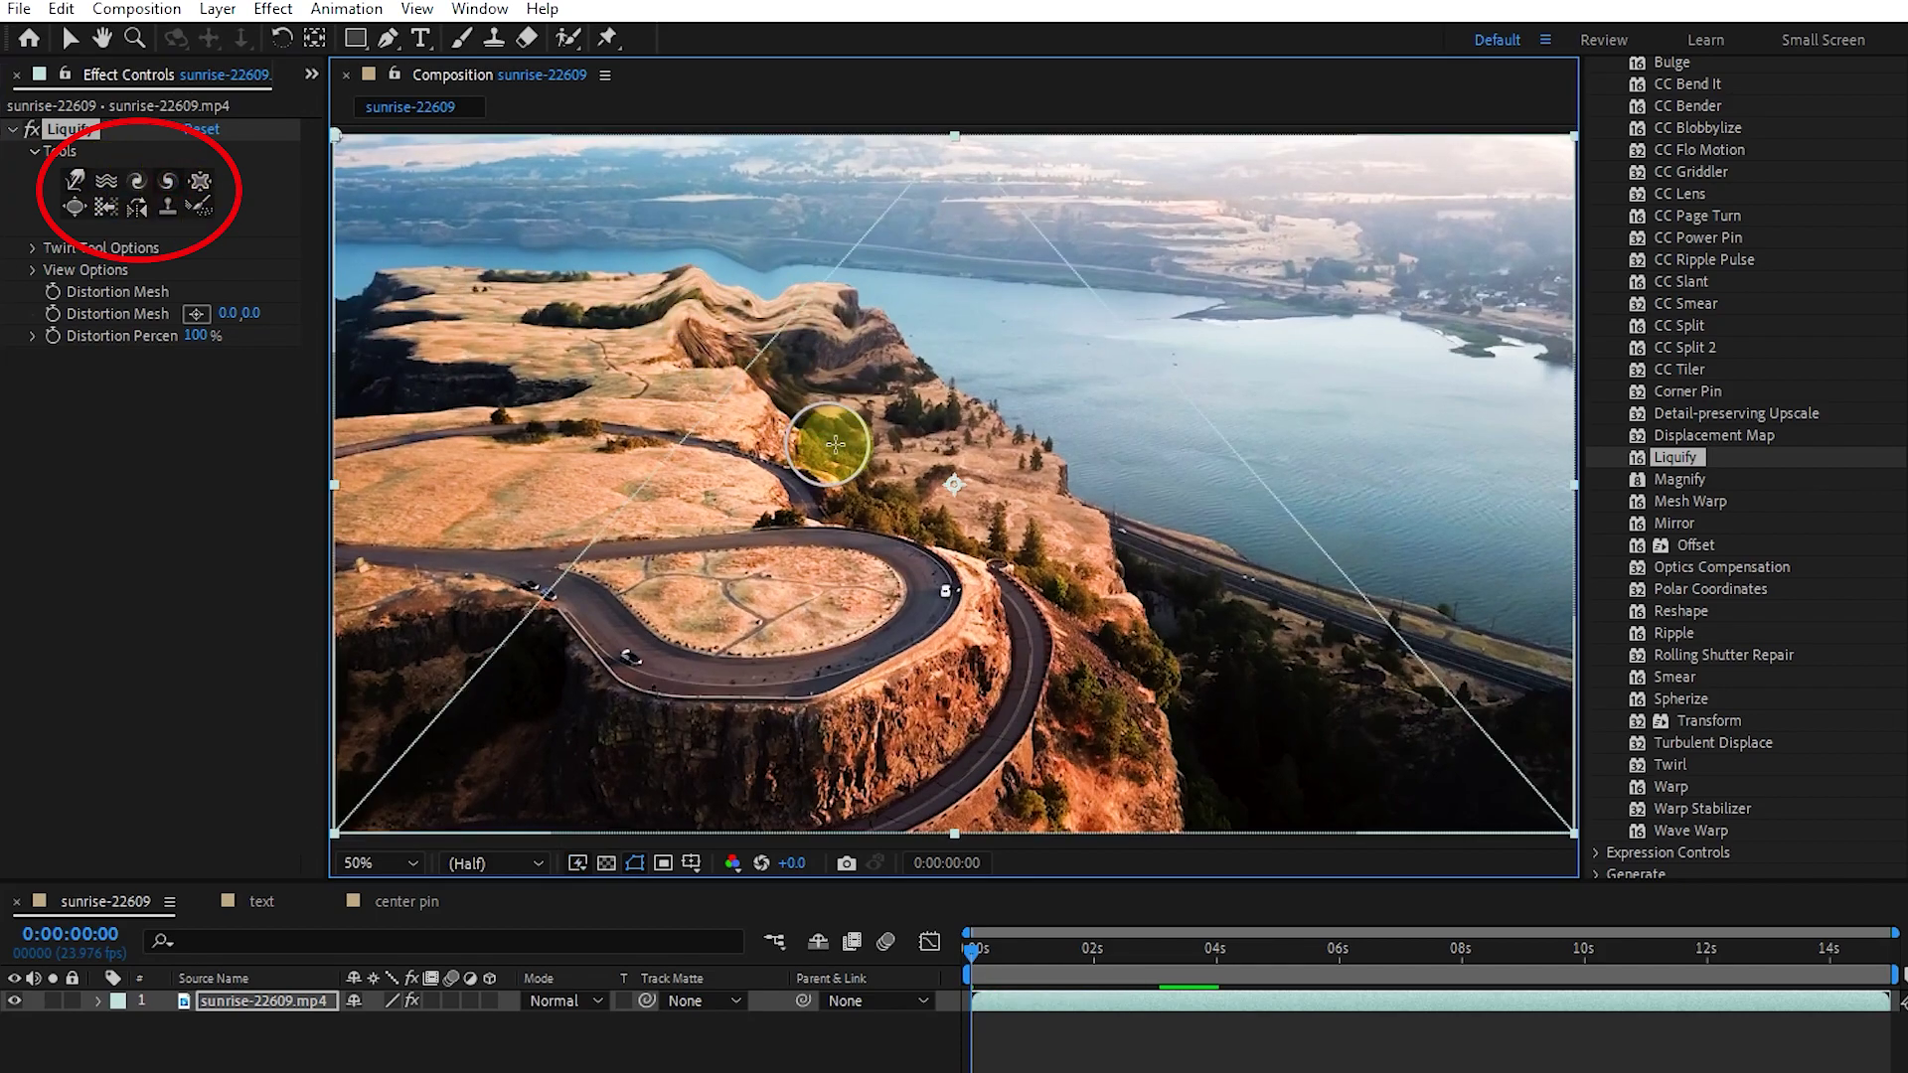
pyautogui.moveTo(835, 434)
pyautogui.mouseDown()
pyautogui.moveTo(863, 483)
pyautogui.moveTo(818, 498)
pyautogui.moveTo(899, 534)
pyautogui.moveTo(899, 466)
pyautogui.moveTo(849, 430)
pyautogui.moveTo(884, 458)
pyautogui.moveTo(868, 513)
pyautogui.mouseUp()
pyautogui.click(31, 129)
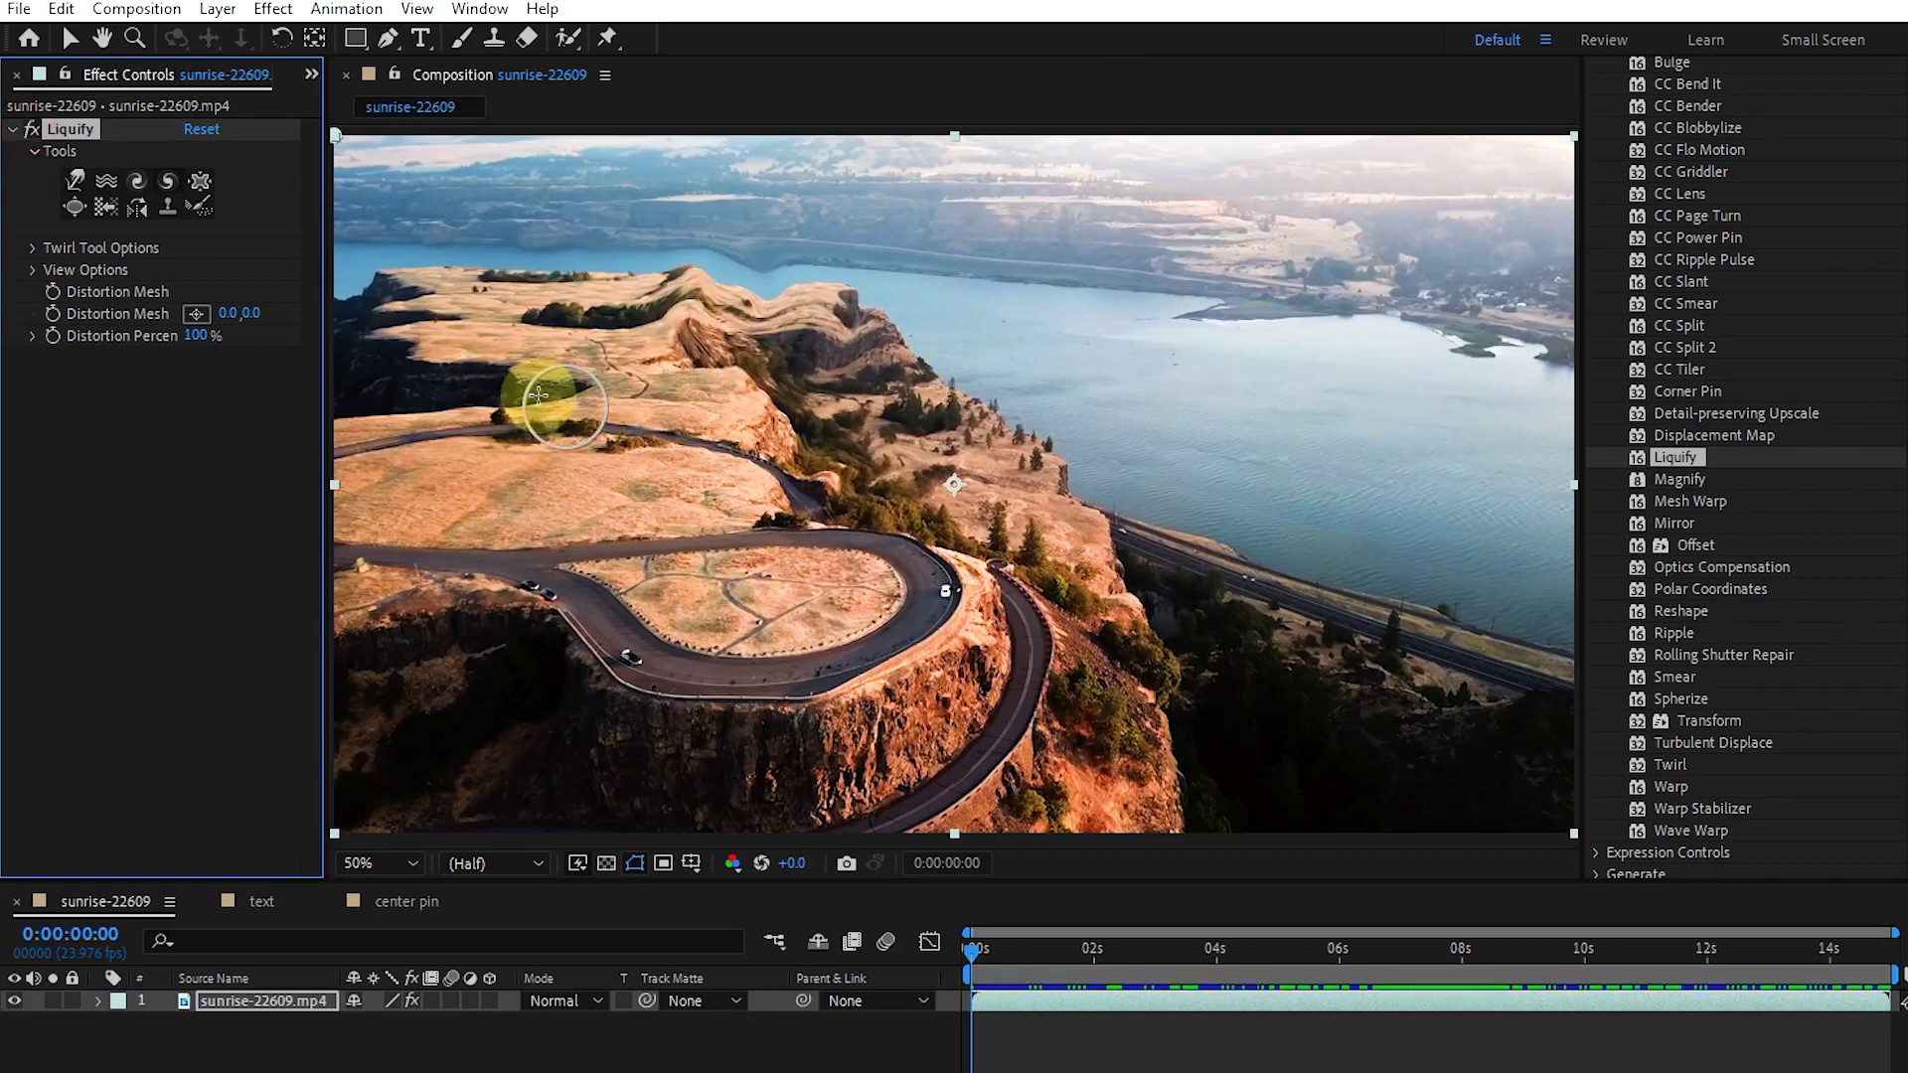
pyautogui.click(201, 132)
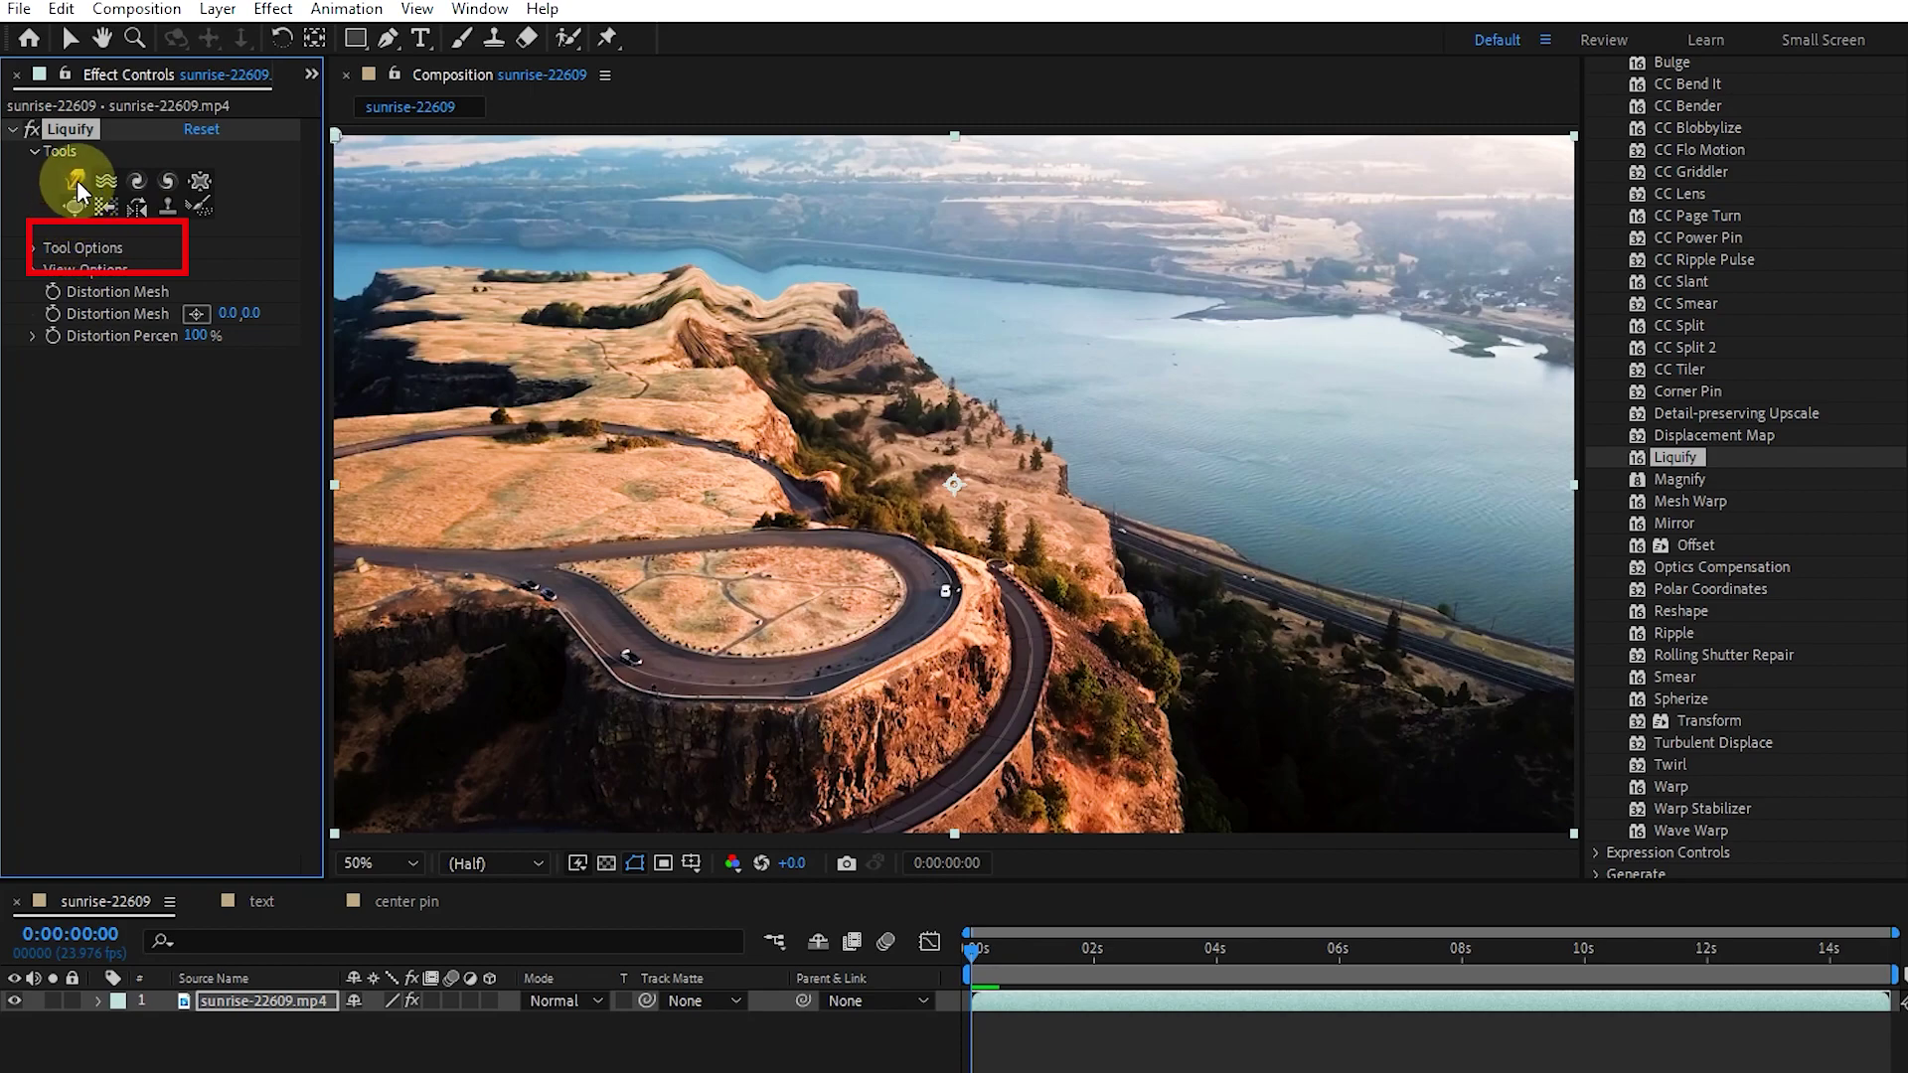
pyautogui.click(75, 181)
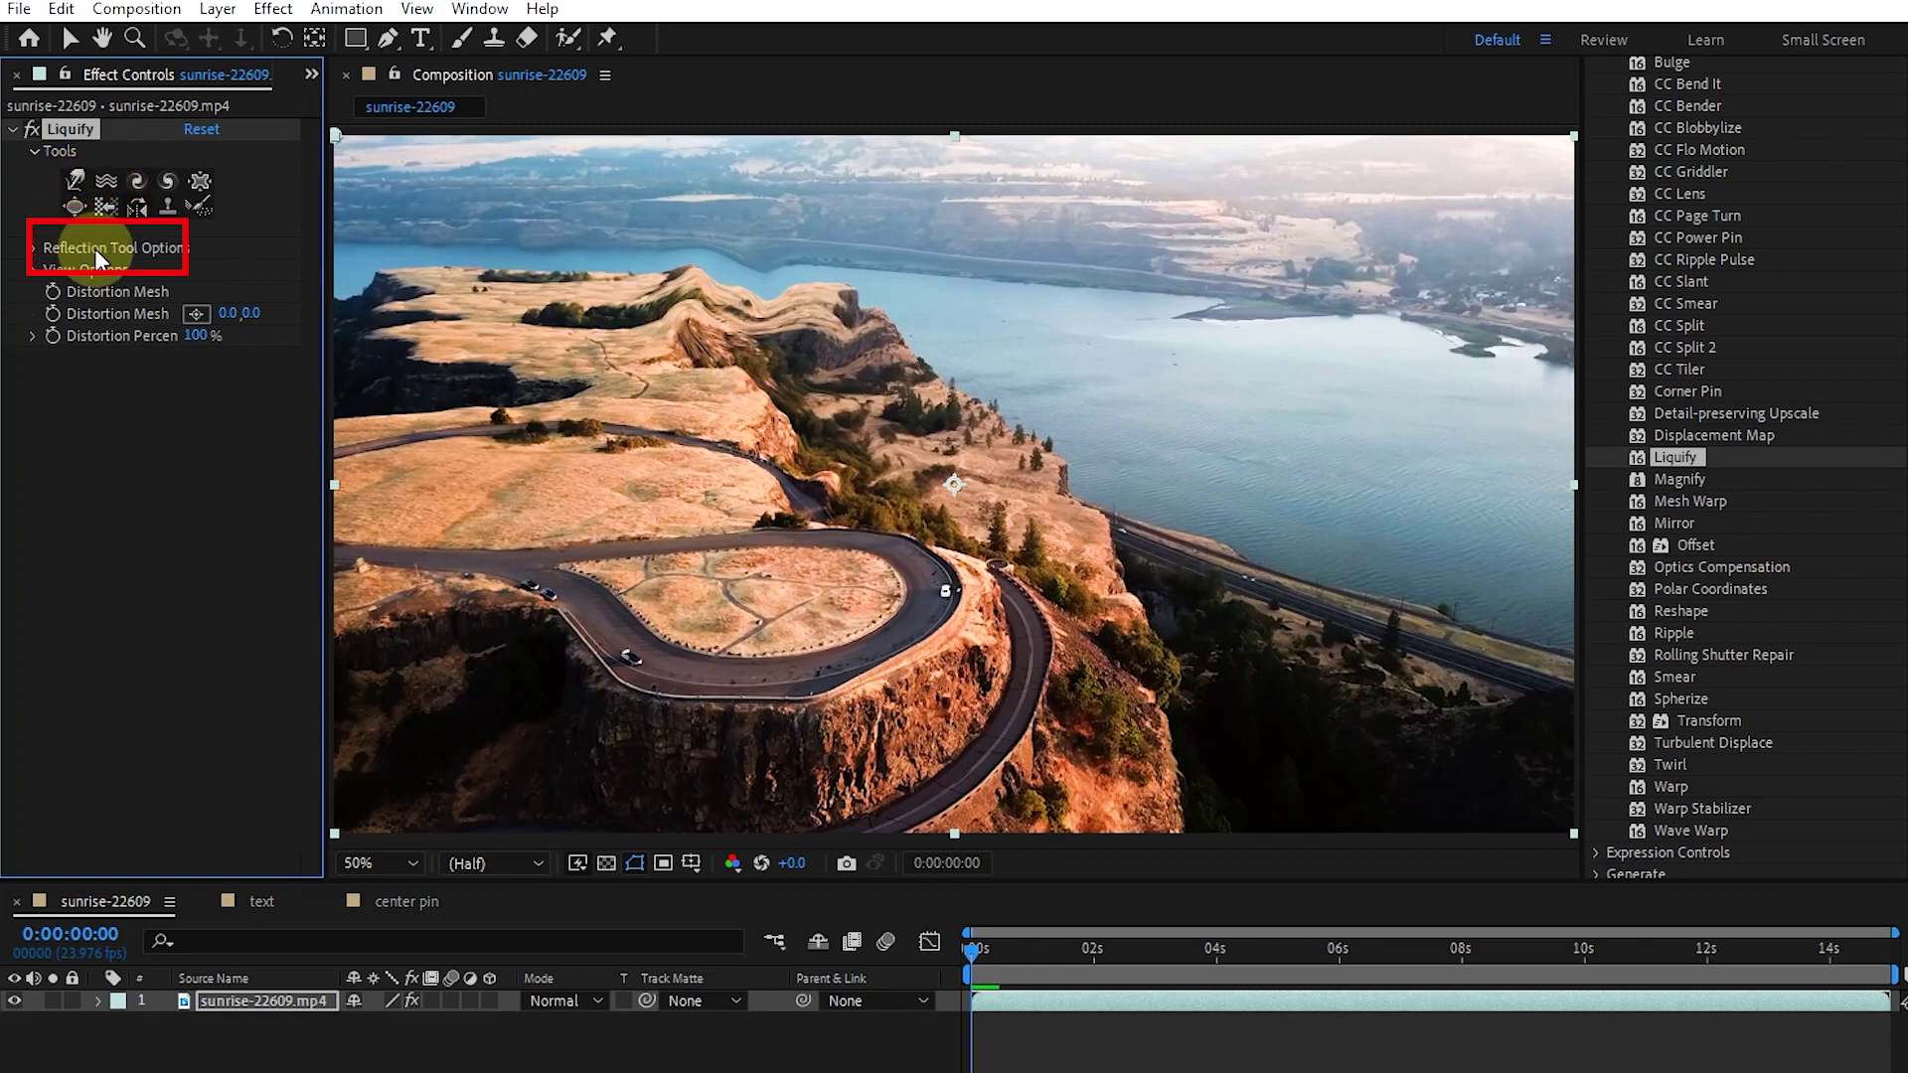
# Enlarge the warp brush, lower its pressure to 32, and warp the river shoreline.
pyautogui.click(32, 248)
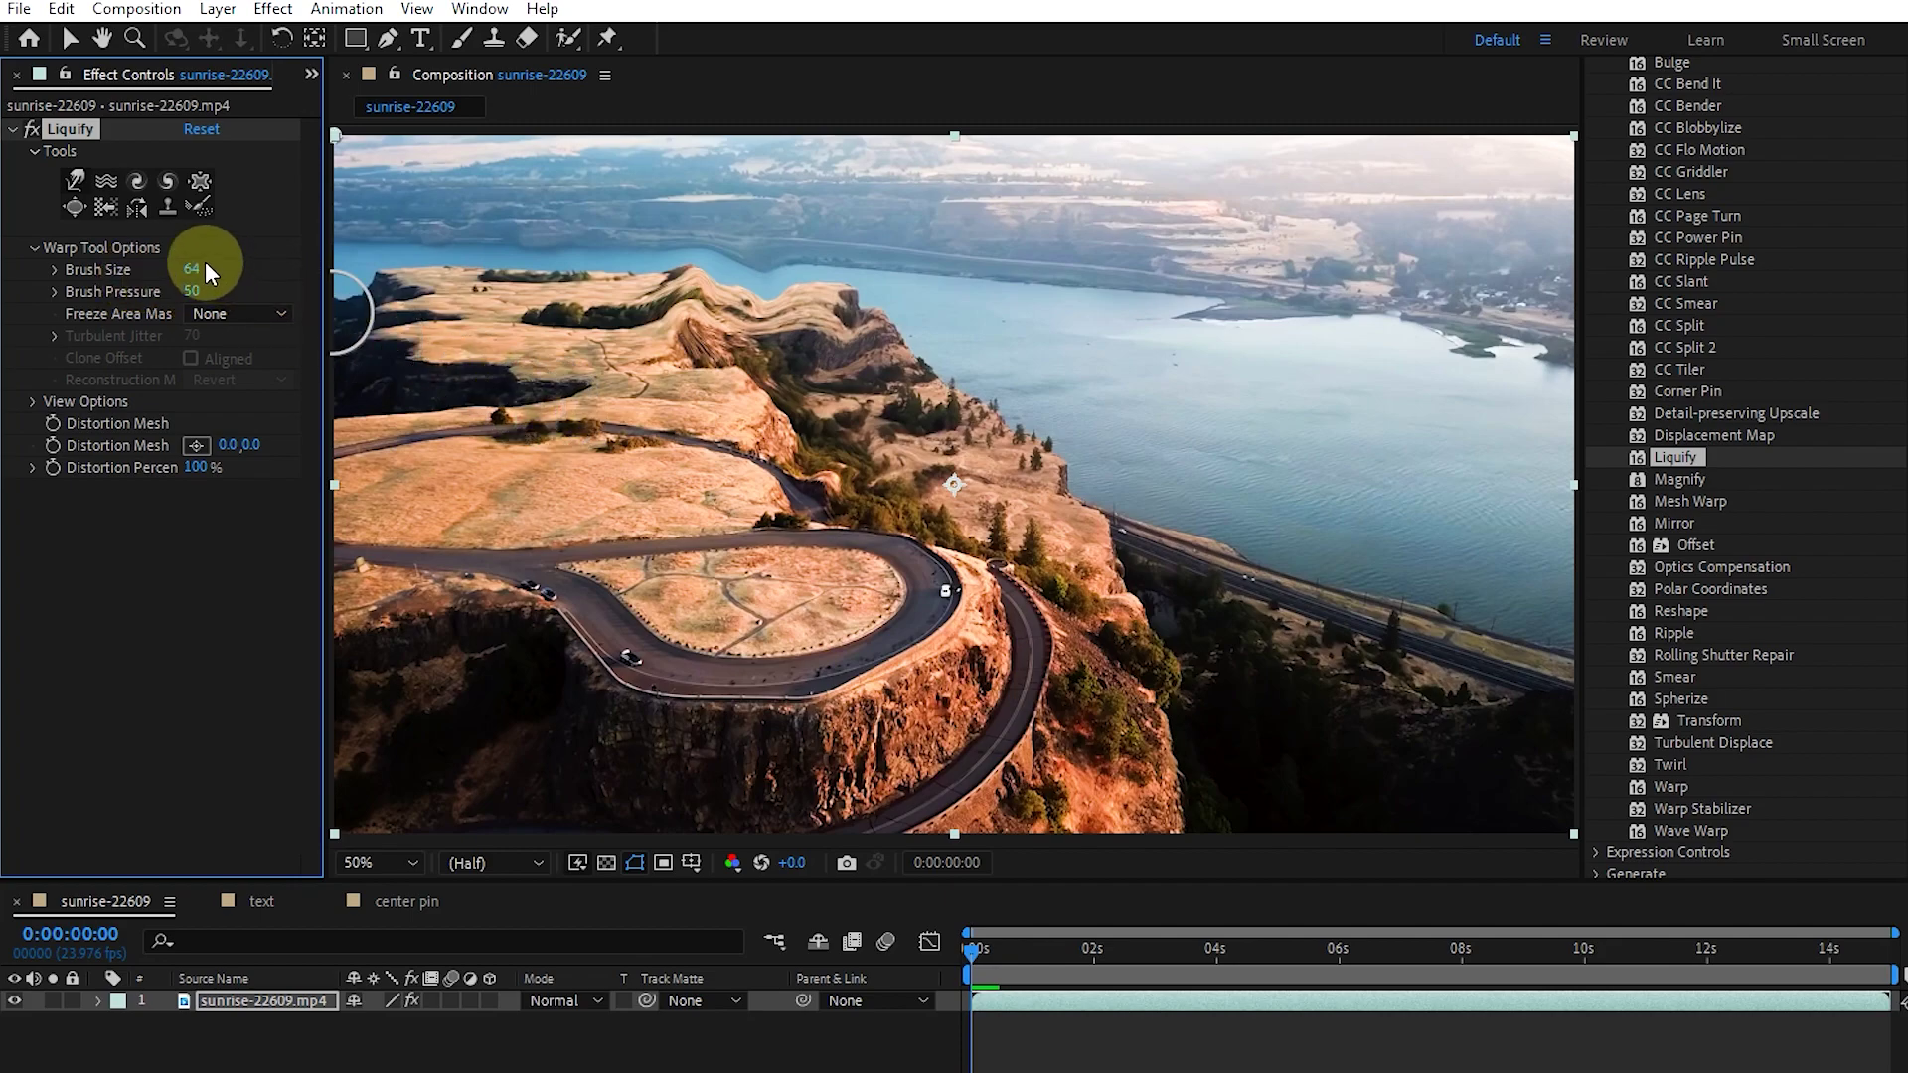
pyautogui.moveTo(190, 273)
pyautogui.mouseDown()
pyautogui.moveTo(298, 266)
pyautogui.moveTo(204, 264)
pyautogui.moveTo(268, 265)
pyautogui.moveTo(195, 291)
pyautogui.moveTo(269, 299)
pyautogui.mouseUp()
pyautogui.moveTo(788, 375)
pyautogui.mouseDown()
pyautogui.moveTo(1094, 442)
pyautogui.moveTo(1063, 516)
pyautogui.moveTo(1097, 475)
pyautogui.moveTo(1037, 490)
pyautogui.moveTo(1118, 516)
pyautogui.moveTo(1044, 468)
pyautogui.mouseUp()
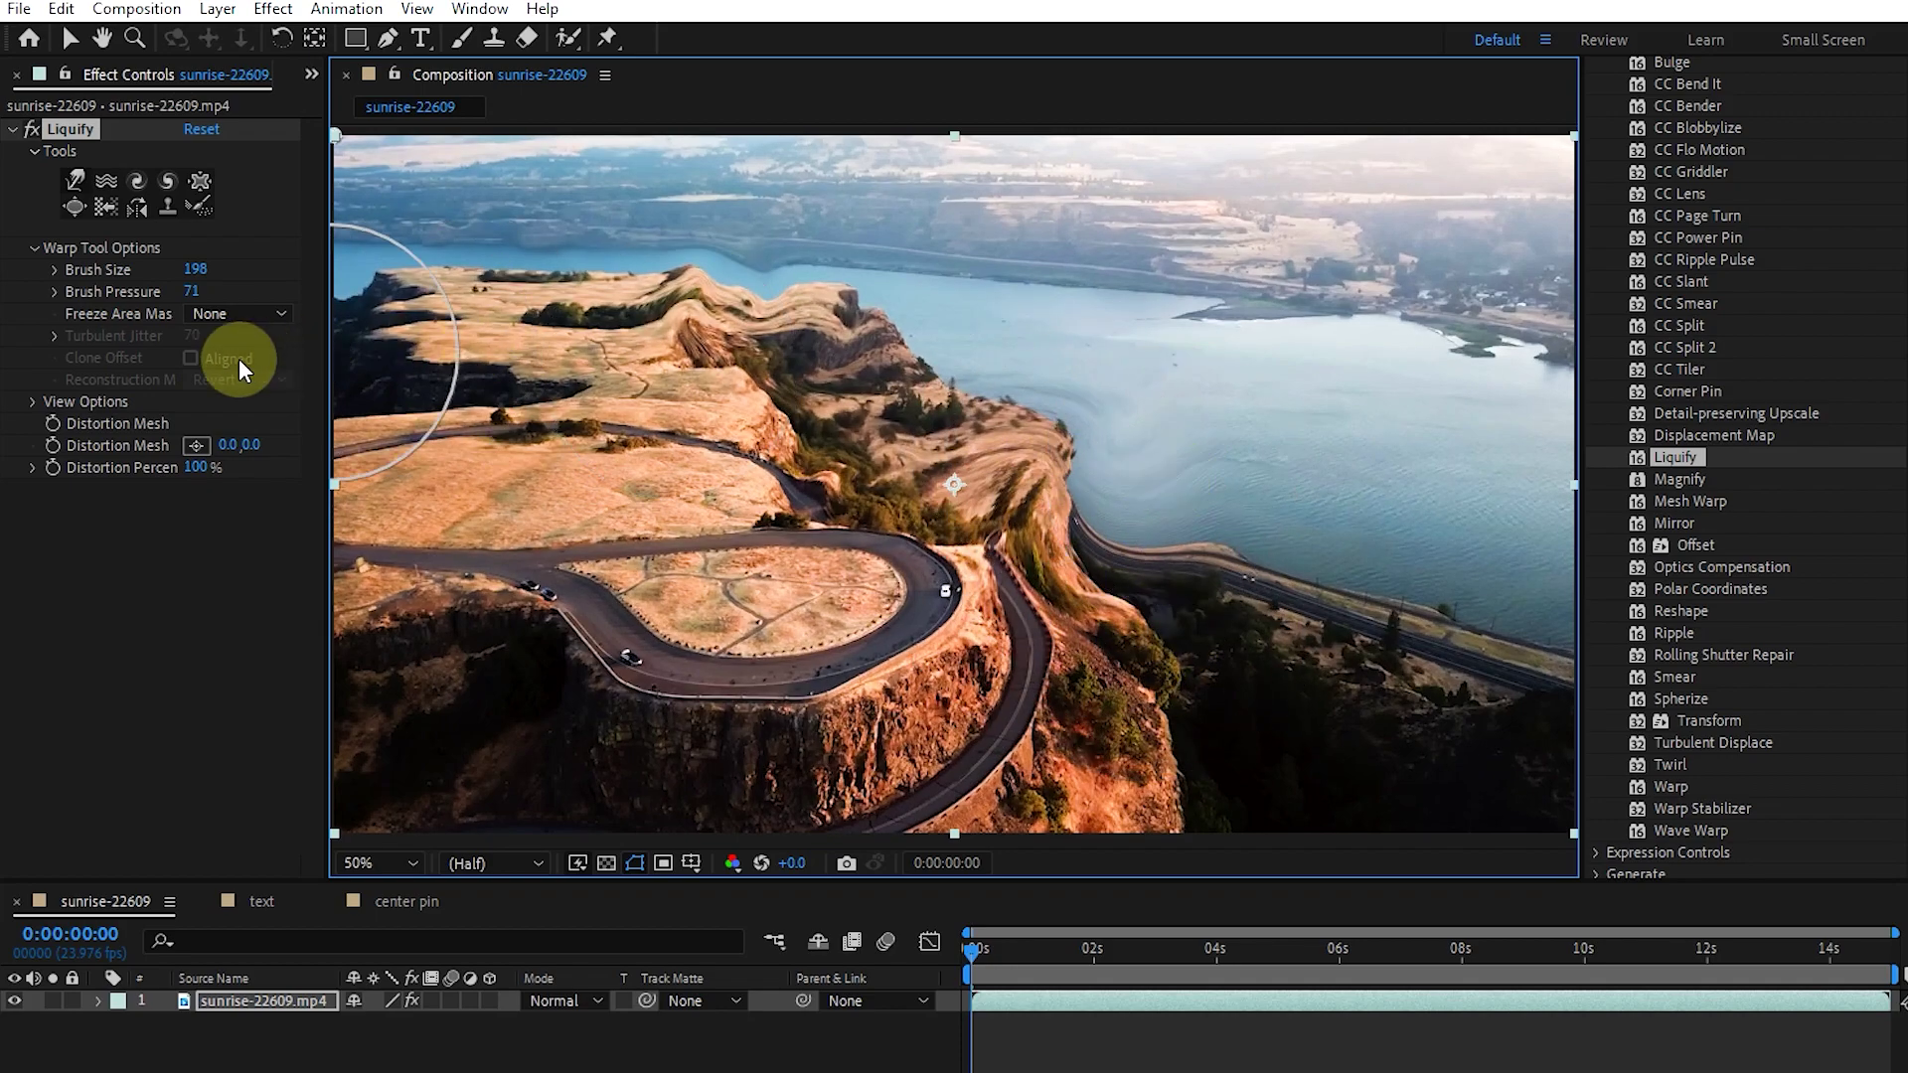
pyautogui.moveTo(190, 292); pyautogui.dragTo(5, 300)
pyautogui.moveTo(204, 303); pyautogui.dragTo(65, 293)
pyautogui.moveTo(193, 289); pyautogui.dragTo(159, 291)
pyautogui.moveTo(793, 486); pyautogui.dragTo(785, 482)
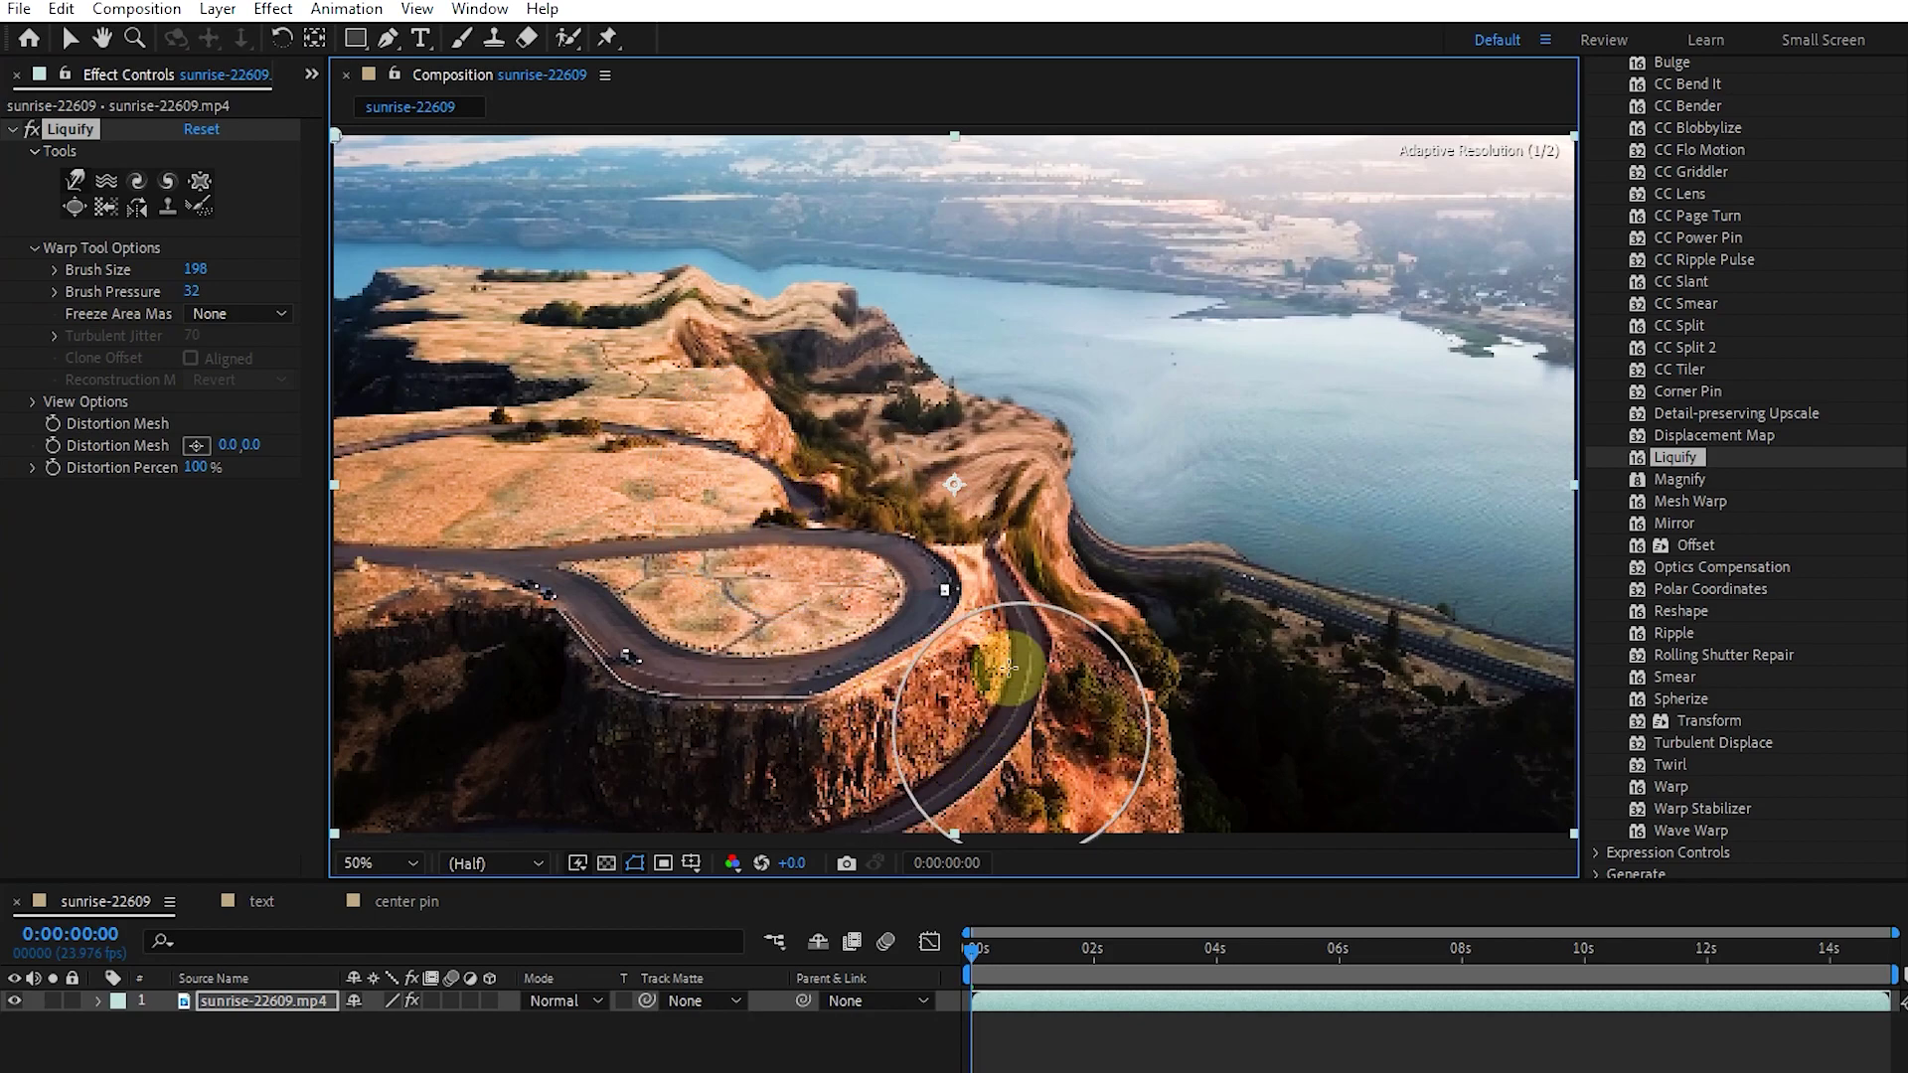
# Compare the footage with Liquify off and on, then reset all Liquify distortion.
pyautogui.click(31, 130)
pyautogui.click(31, 131)
pyautogui.click(200, 207)
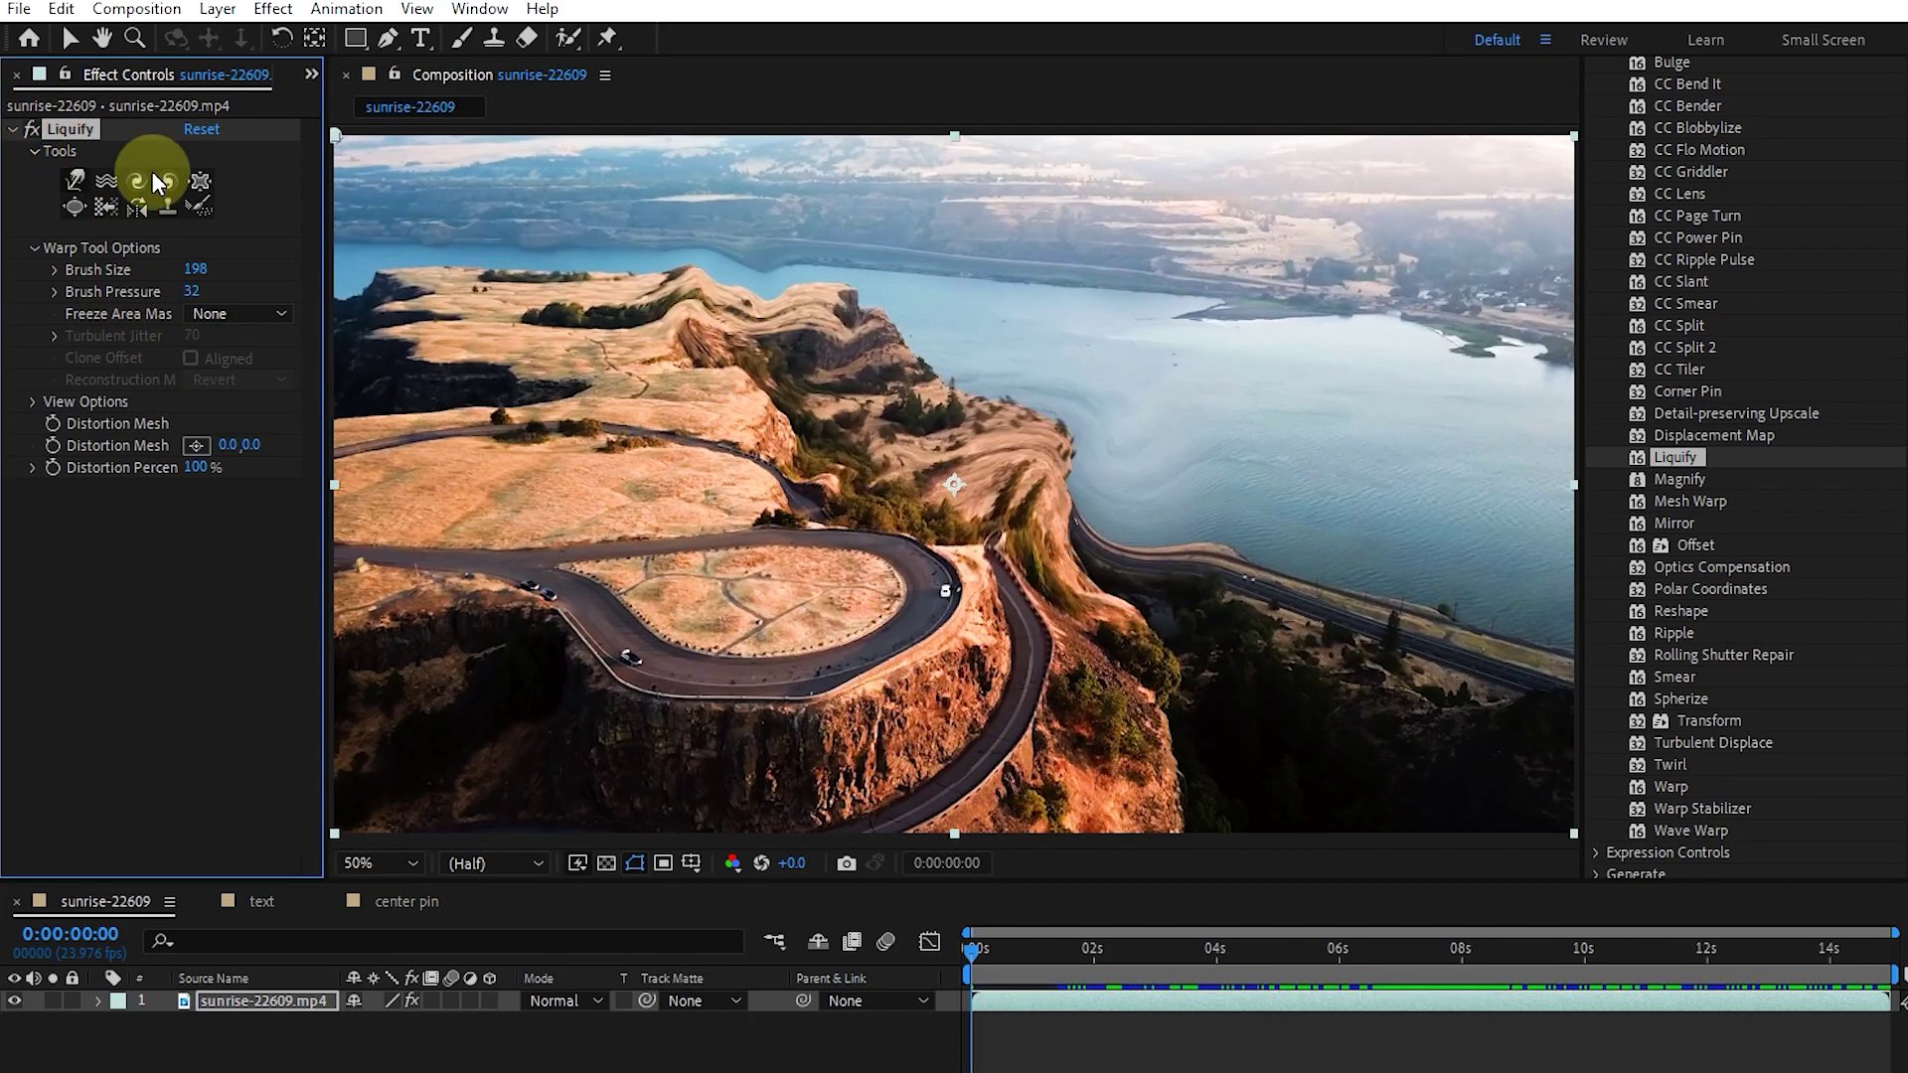
# Reset the Liquify warp and type 'blue cube' as a new text layer over the cliff.
pyautogui.click(202, 130)
pyautogui.click(202, 209)
pyautogui.click(421, 38)
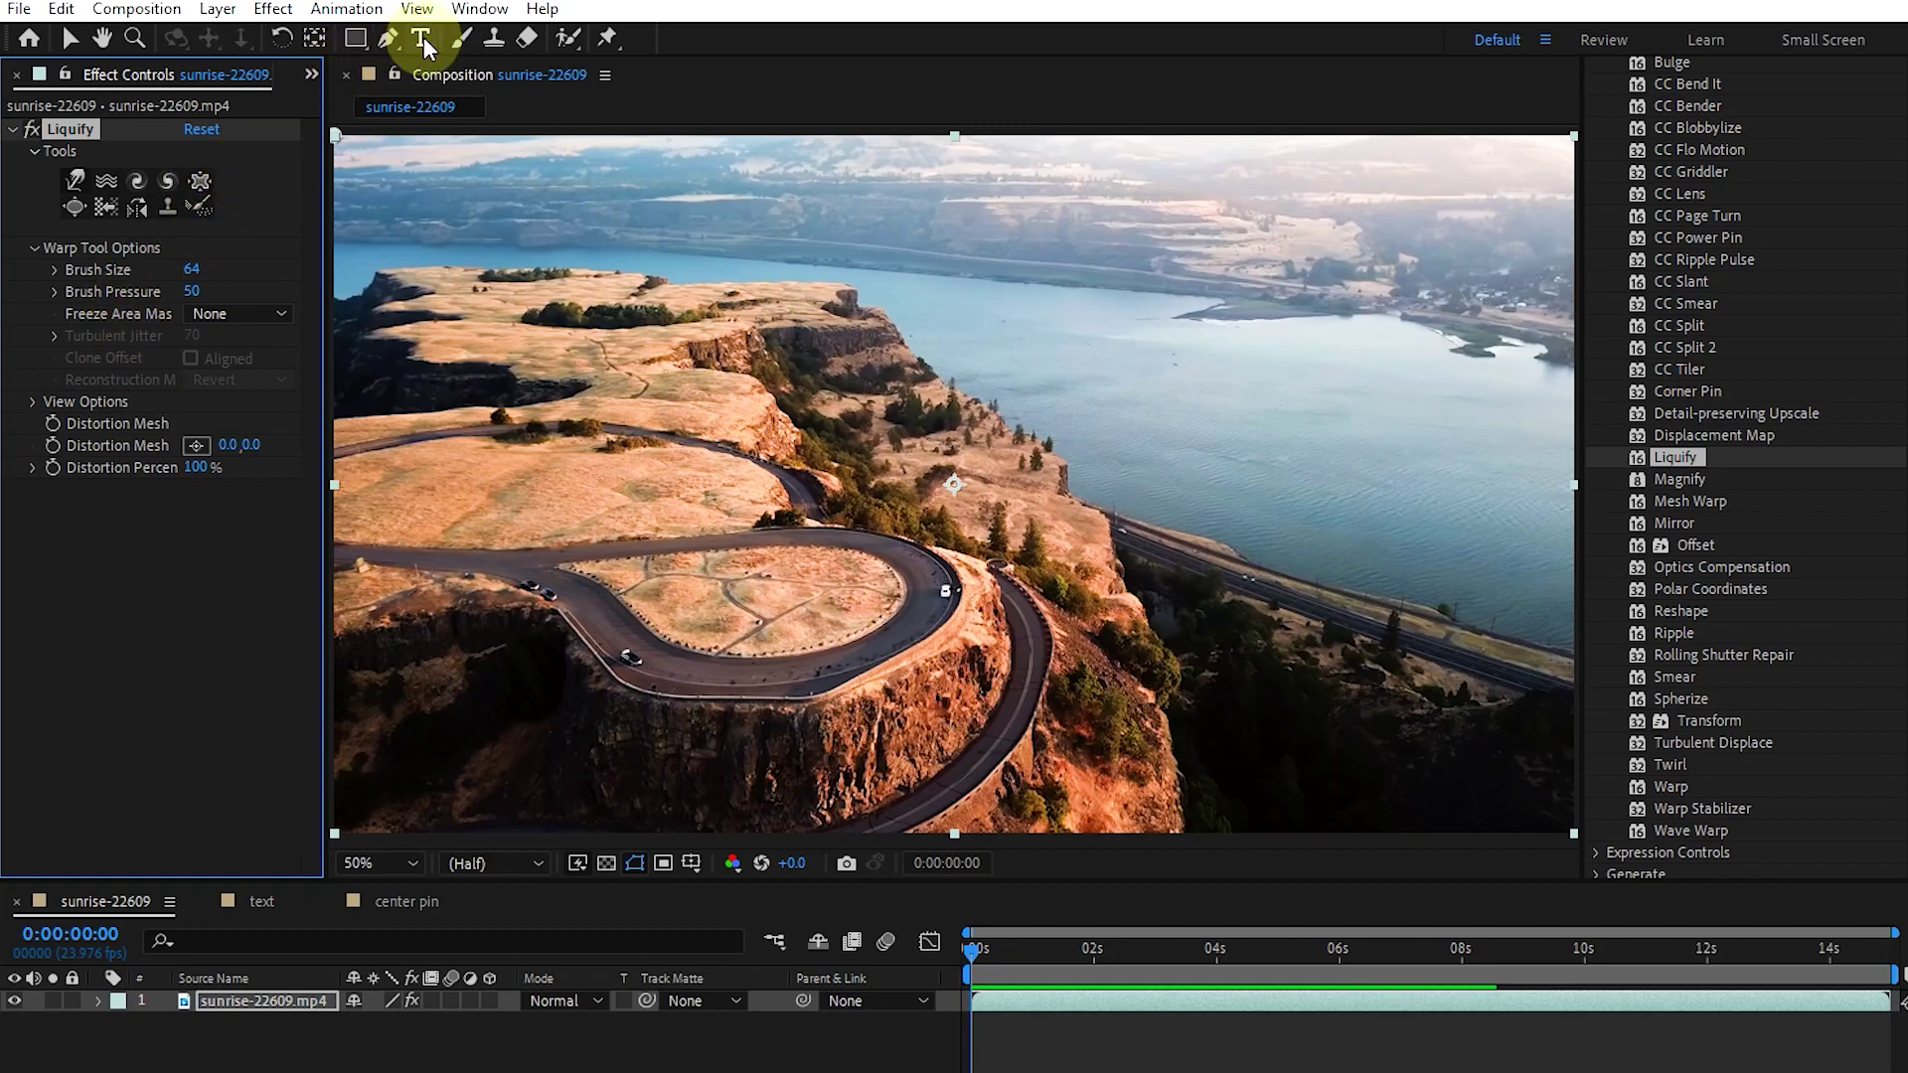
pyautogui.click(771, 484)
pyautogui.write('bl')
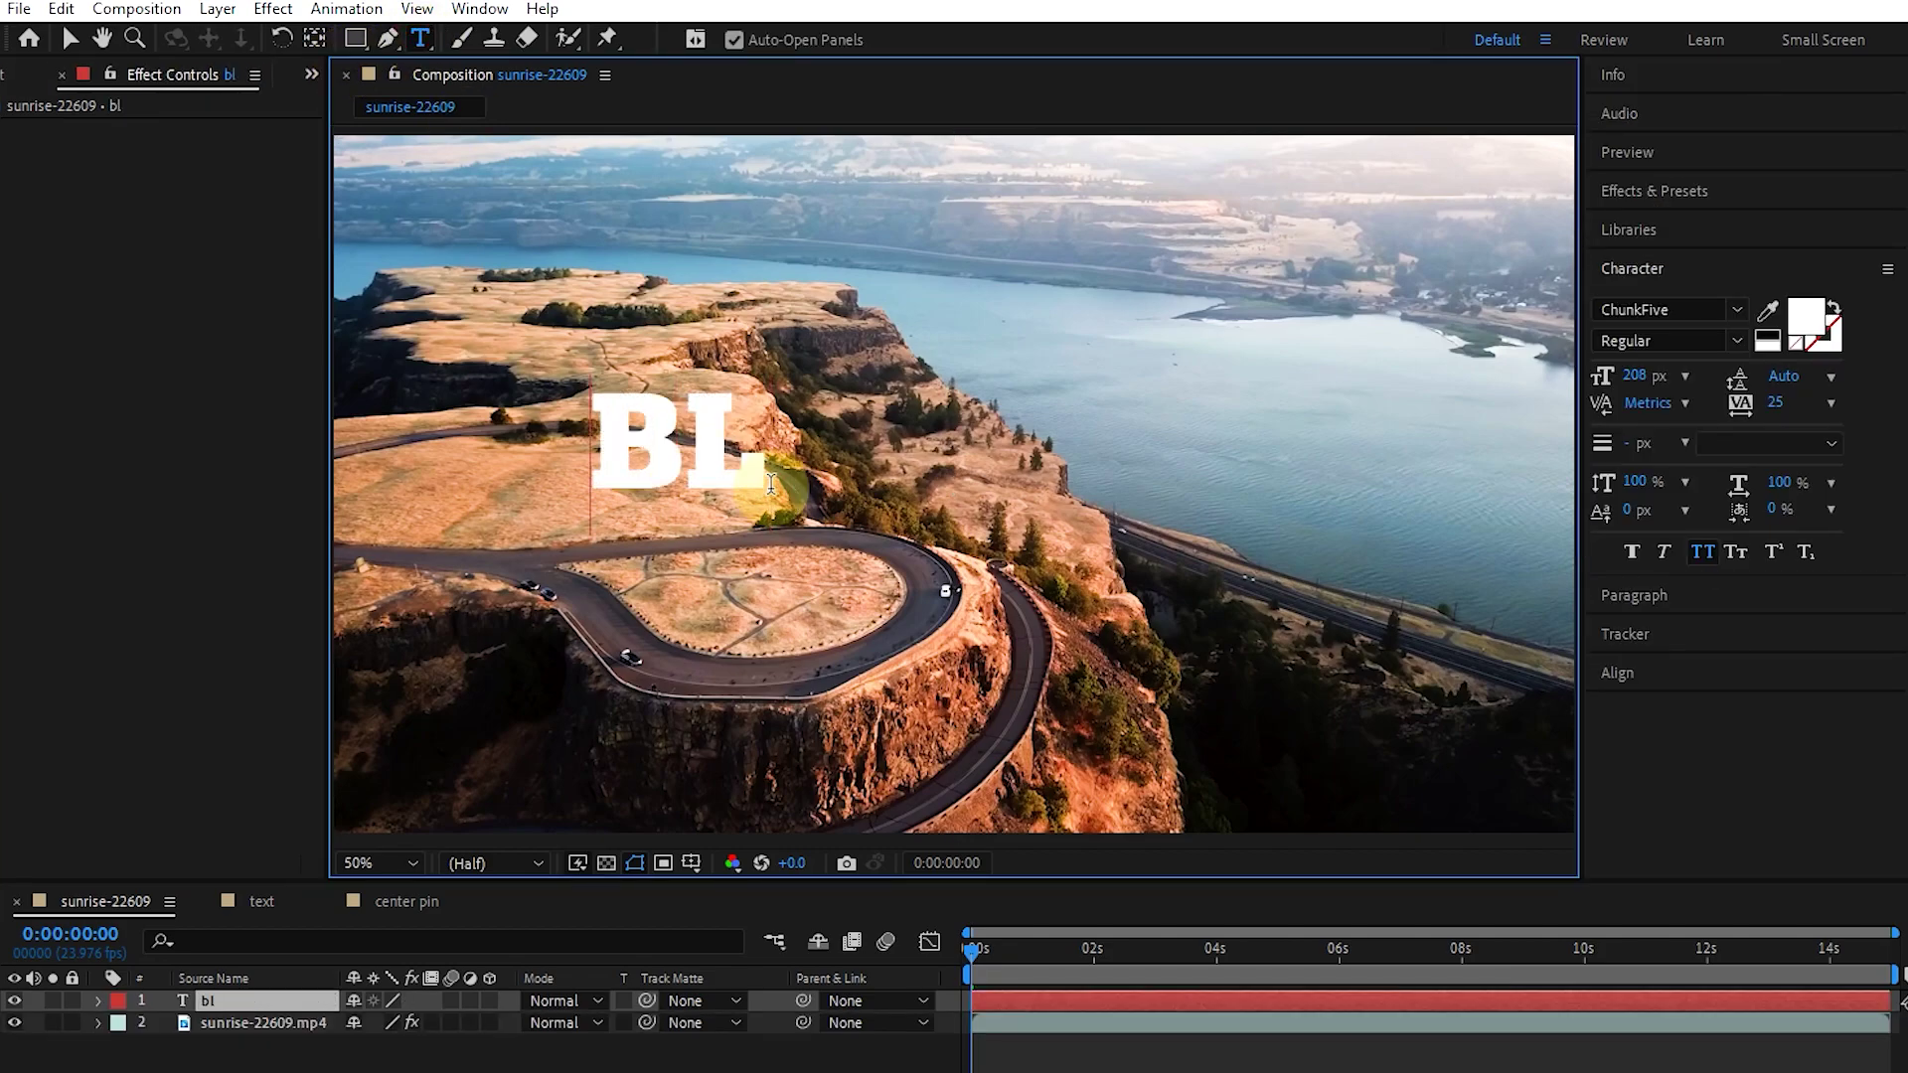
pyautogui.write('ue cube')
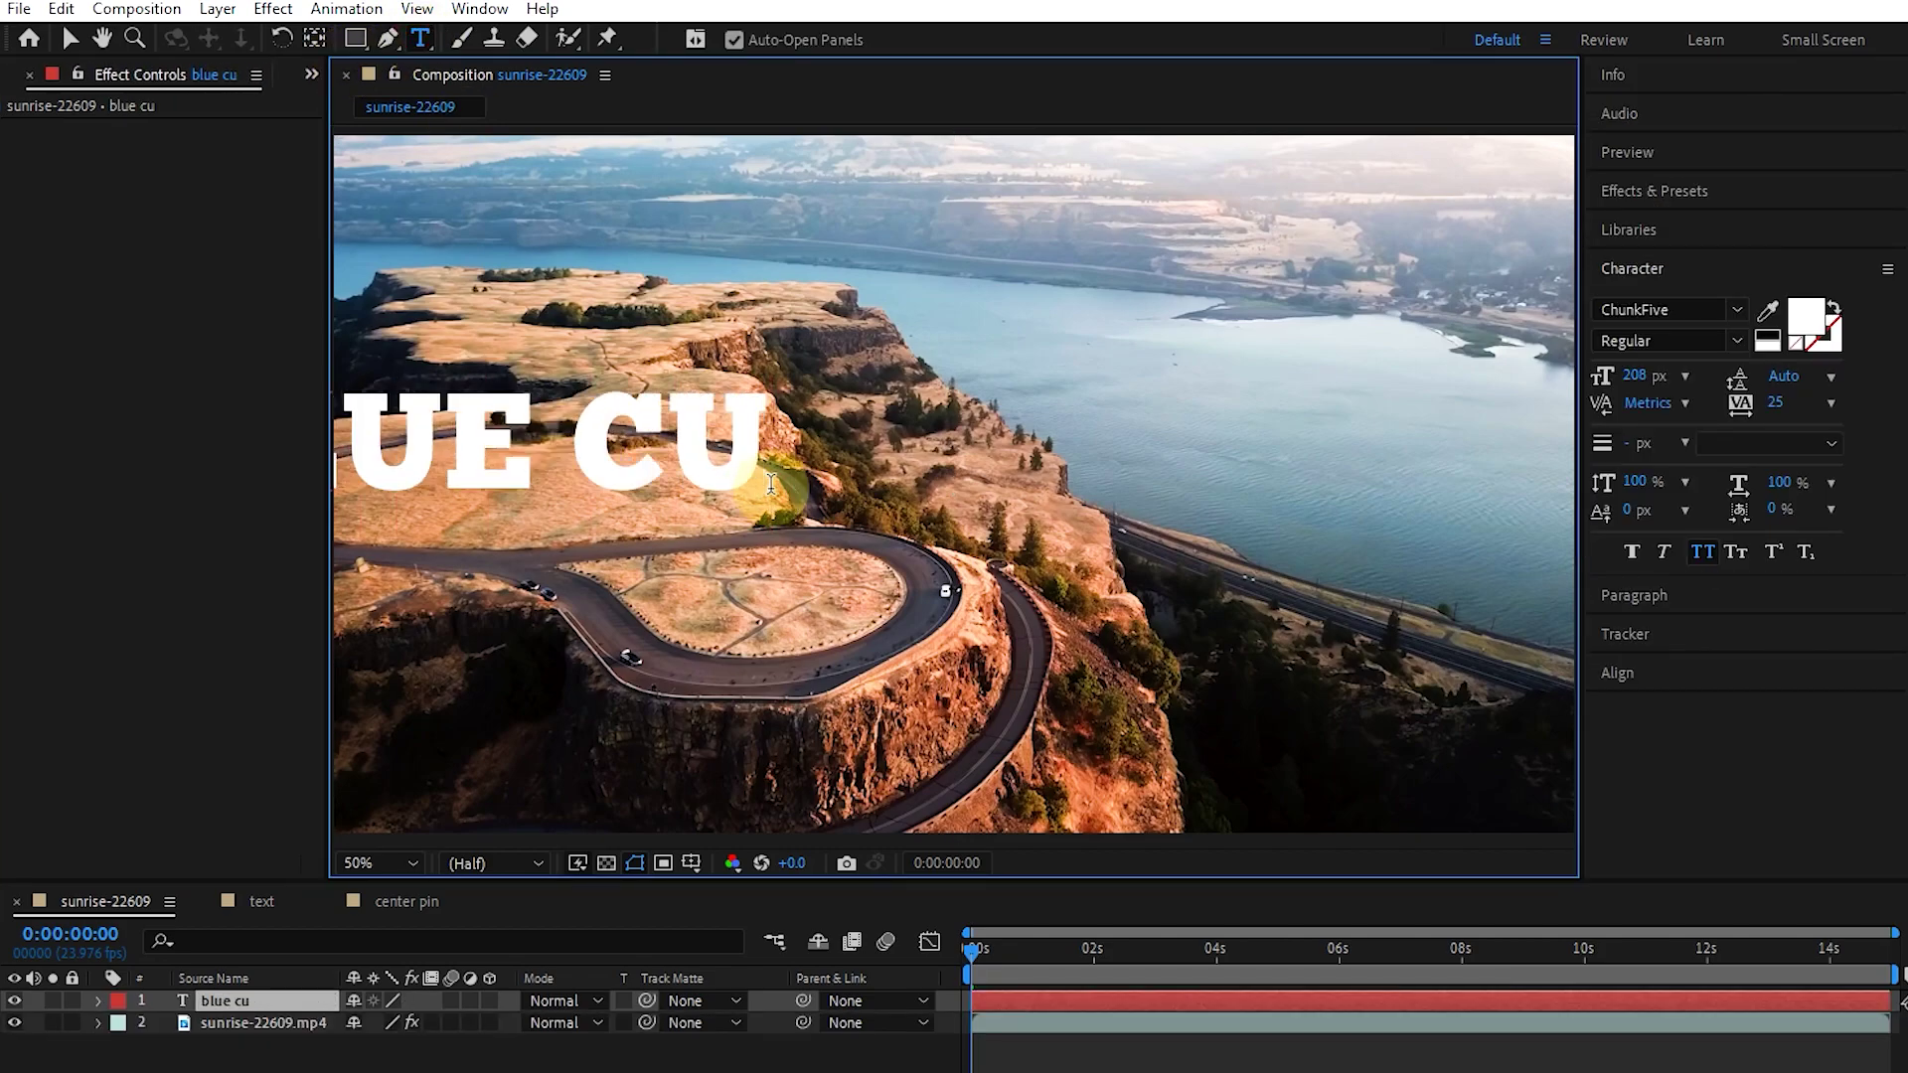
# Centre the BLUE CUBE text horizontally and vertically with the Align panel.
pyautogui.click(1636, 676)
pyautogui.click(1655, 464)
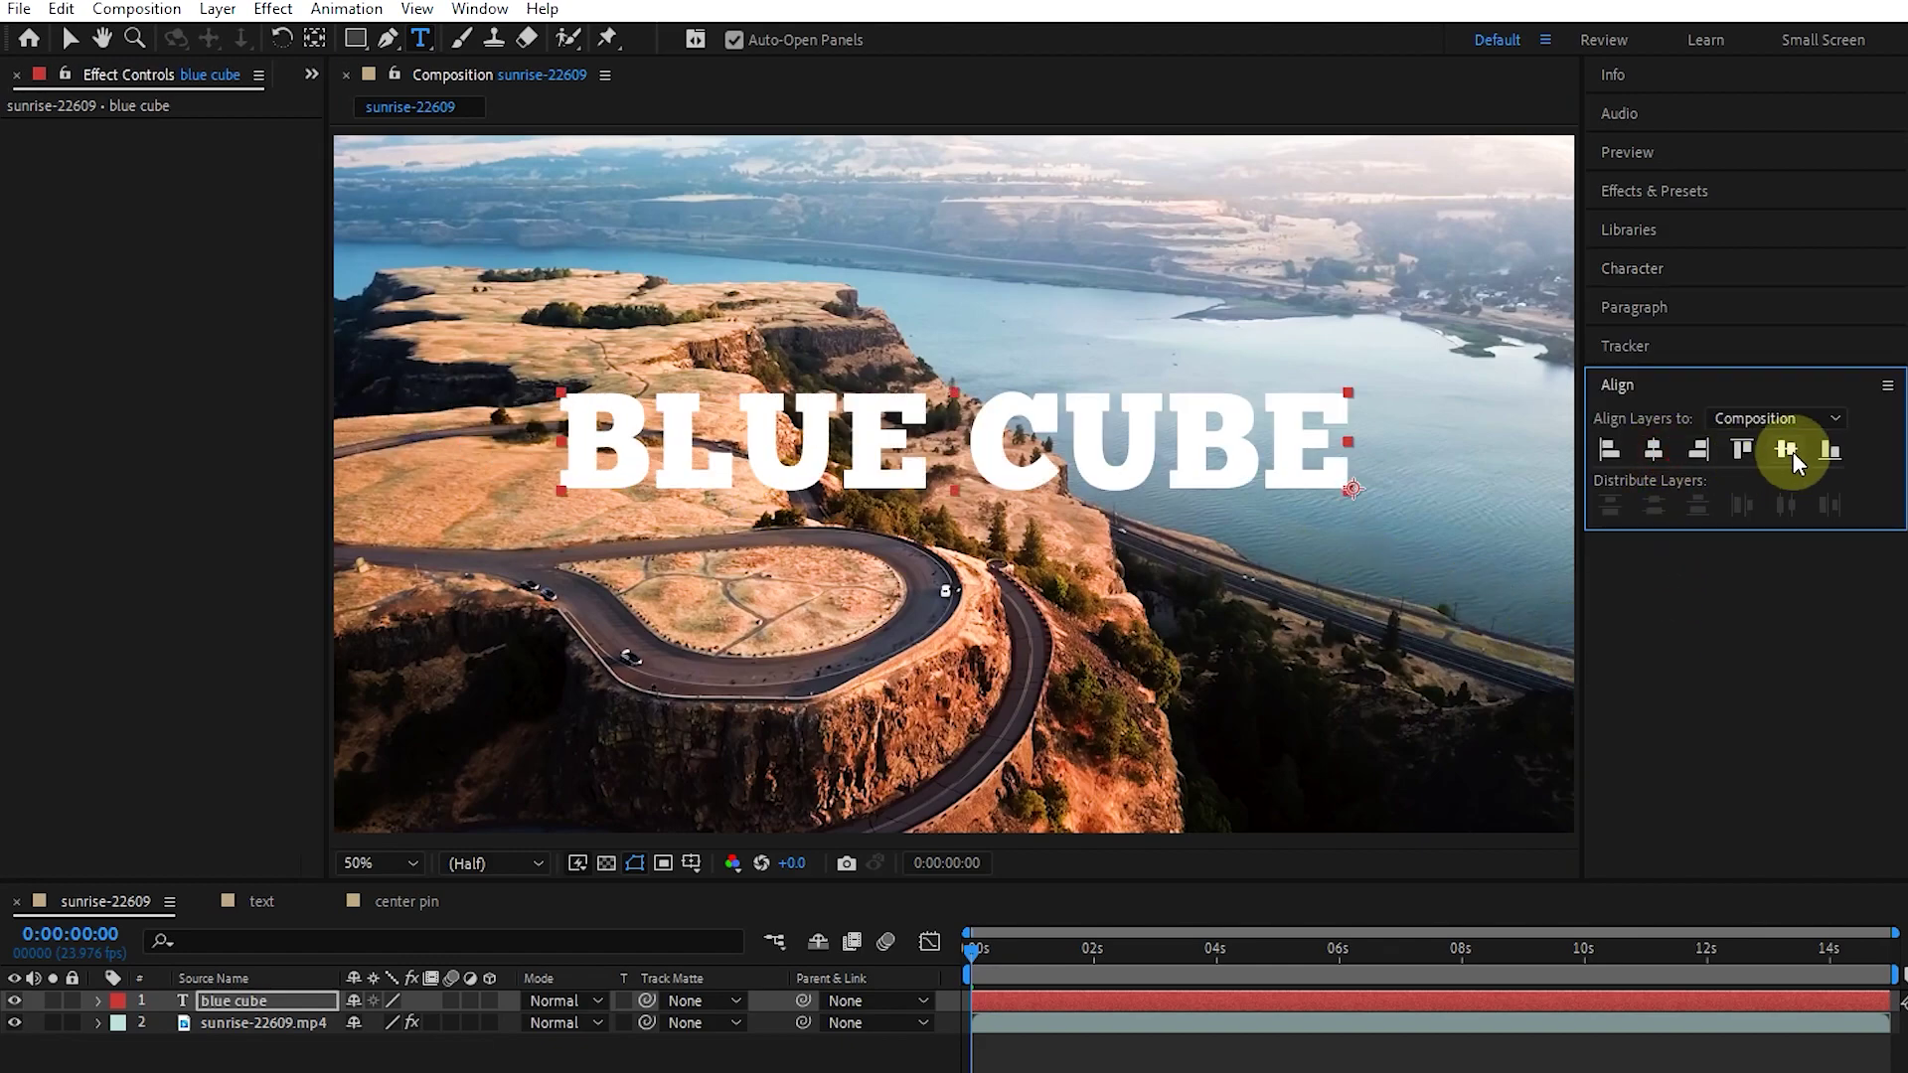
pyautogui.click(1789, 451)
# Apply Liquify to the BLUE CUBE text and drag the bottoms of B, L and U into drips.
pyautogui.click(1767, 188)
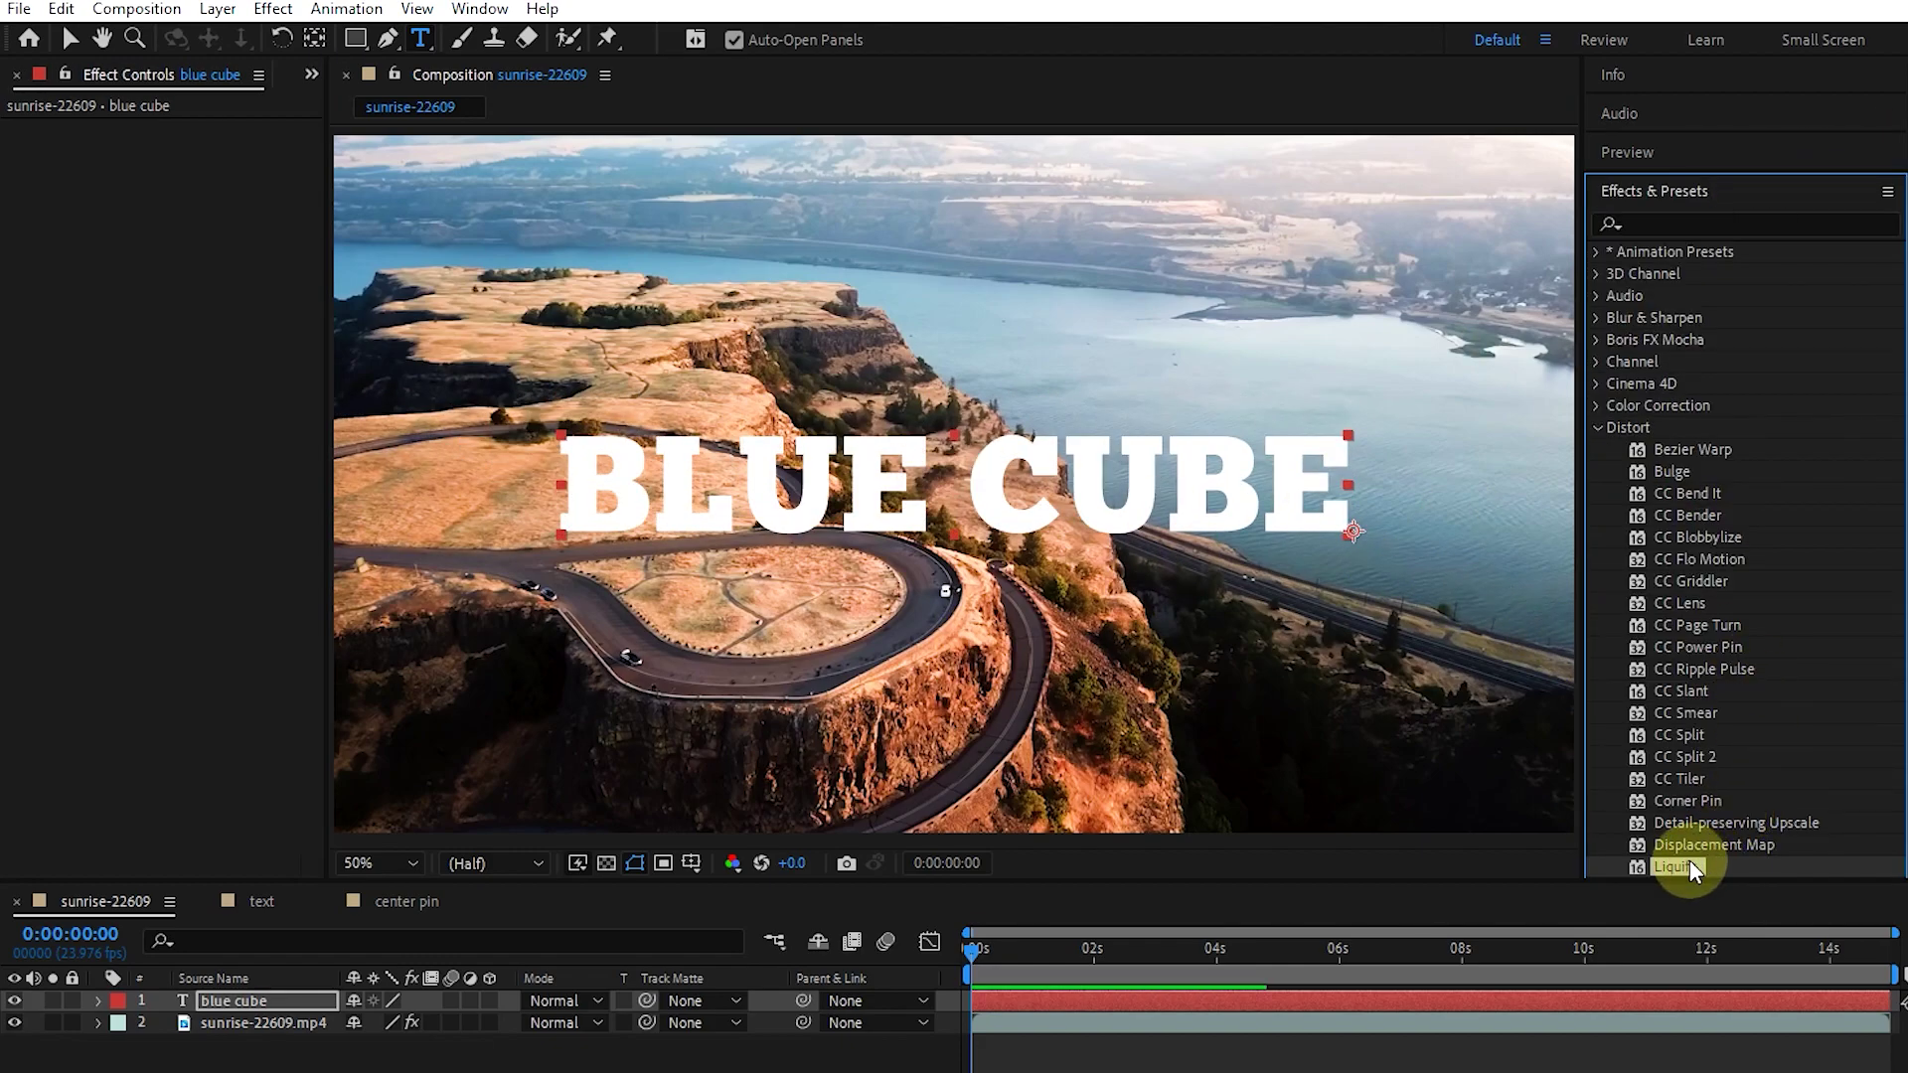
pyautogui.moveTo(1689, 865); pyautogui.dragTo(999, 479)
pyautogui.moveTo(567, 497); pyautogui.dragTo(596, 546)
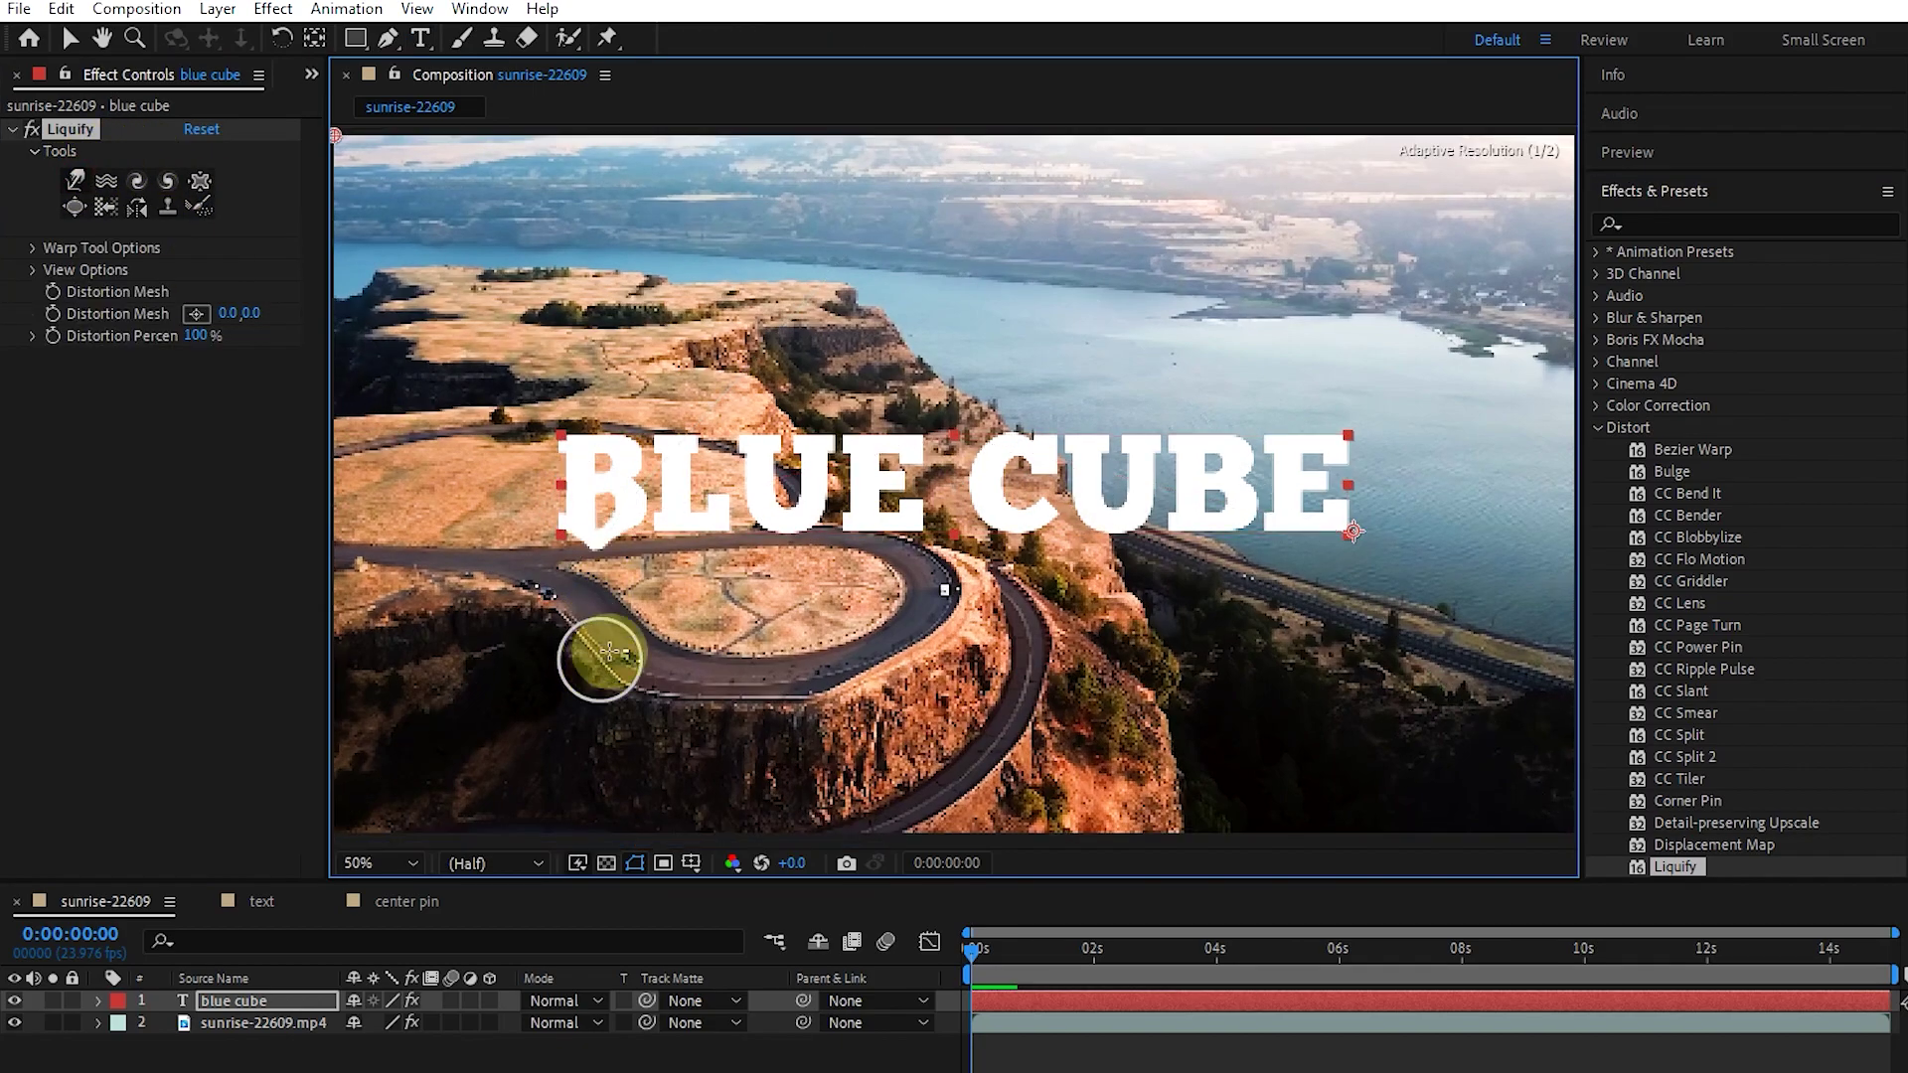
pyautogui.moveTo(642, 624)
pyautogui.mouseDown()
pyautogui.moveTo(705, 528)
pyautogui.moveTo(691, 516)
pyautogui.moveTo(691, 624)
pyautogui.moveTo(818, 537)
pyautogui.moveTo(791, 616)
pyautogui.moveTo(870, 521)
pyautogui.moveTo(873, 598)
pyautogui.moveTo(1030, 523)
pyautogui.moveTo(1025, 598)
pyautogui.moveTo(1132, 510)
pyautogui.moveTo(1208, 533)
pyautogui.moveTo(1225, 517)
pyautogui.moveTo(1228, 594)
pyautogui.moveTo(1308, 508)
pyautogui.moveTo(1311, 585)
pyautogui.moveTo(1213, 489)
pyautogui.mouseUp()
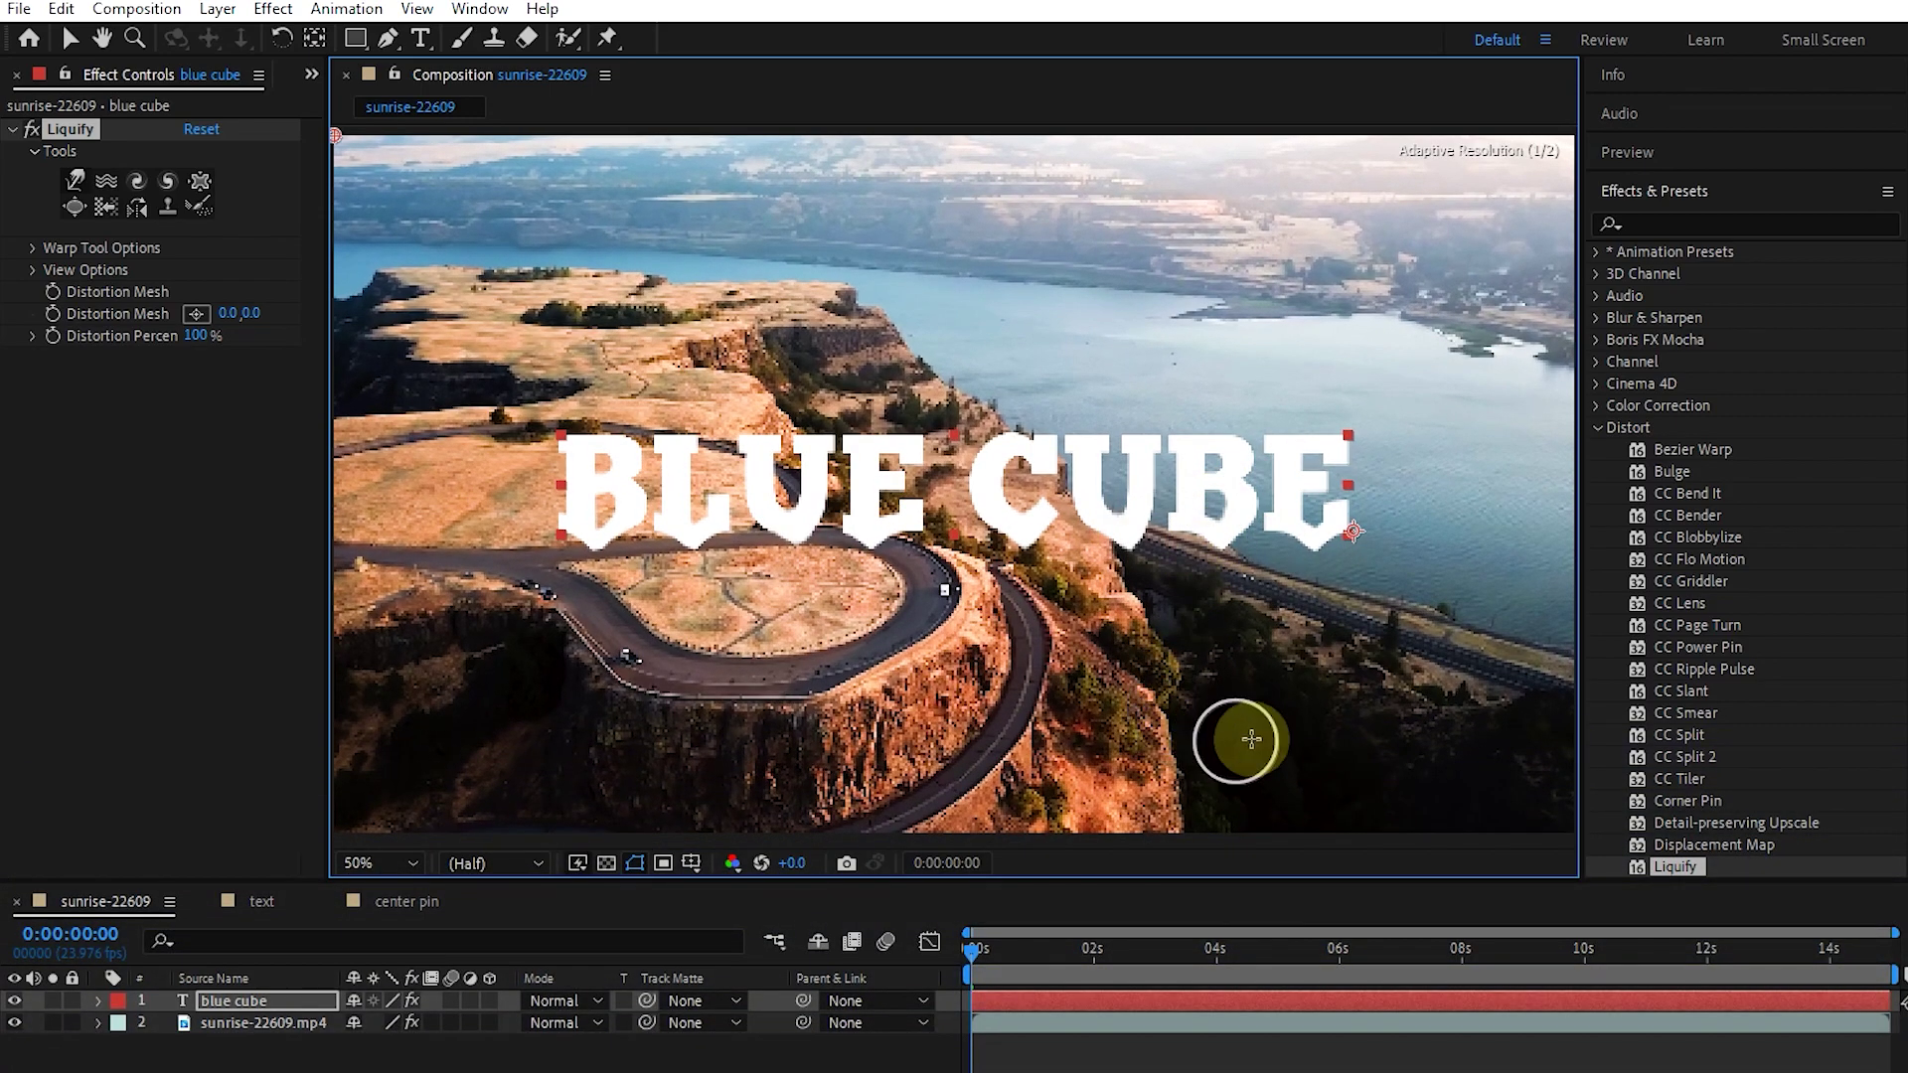
pyautogui.moveTo(1258, 739)
pyautogui.mouseDown()
pyautogui.moveTo(1474, 630)
pyautogui.moveTo(1161, 645)
pyautogui.moveTo(795, 531)
pyautogui.moveTo(755, 611)
pyautogui.mouseUp()
# Set Distortion Percent to 162% and start keyframing the Distortion Mesh at 0s.
pyautogui.click(183, 341)
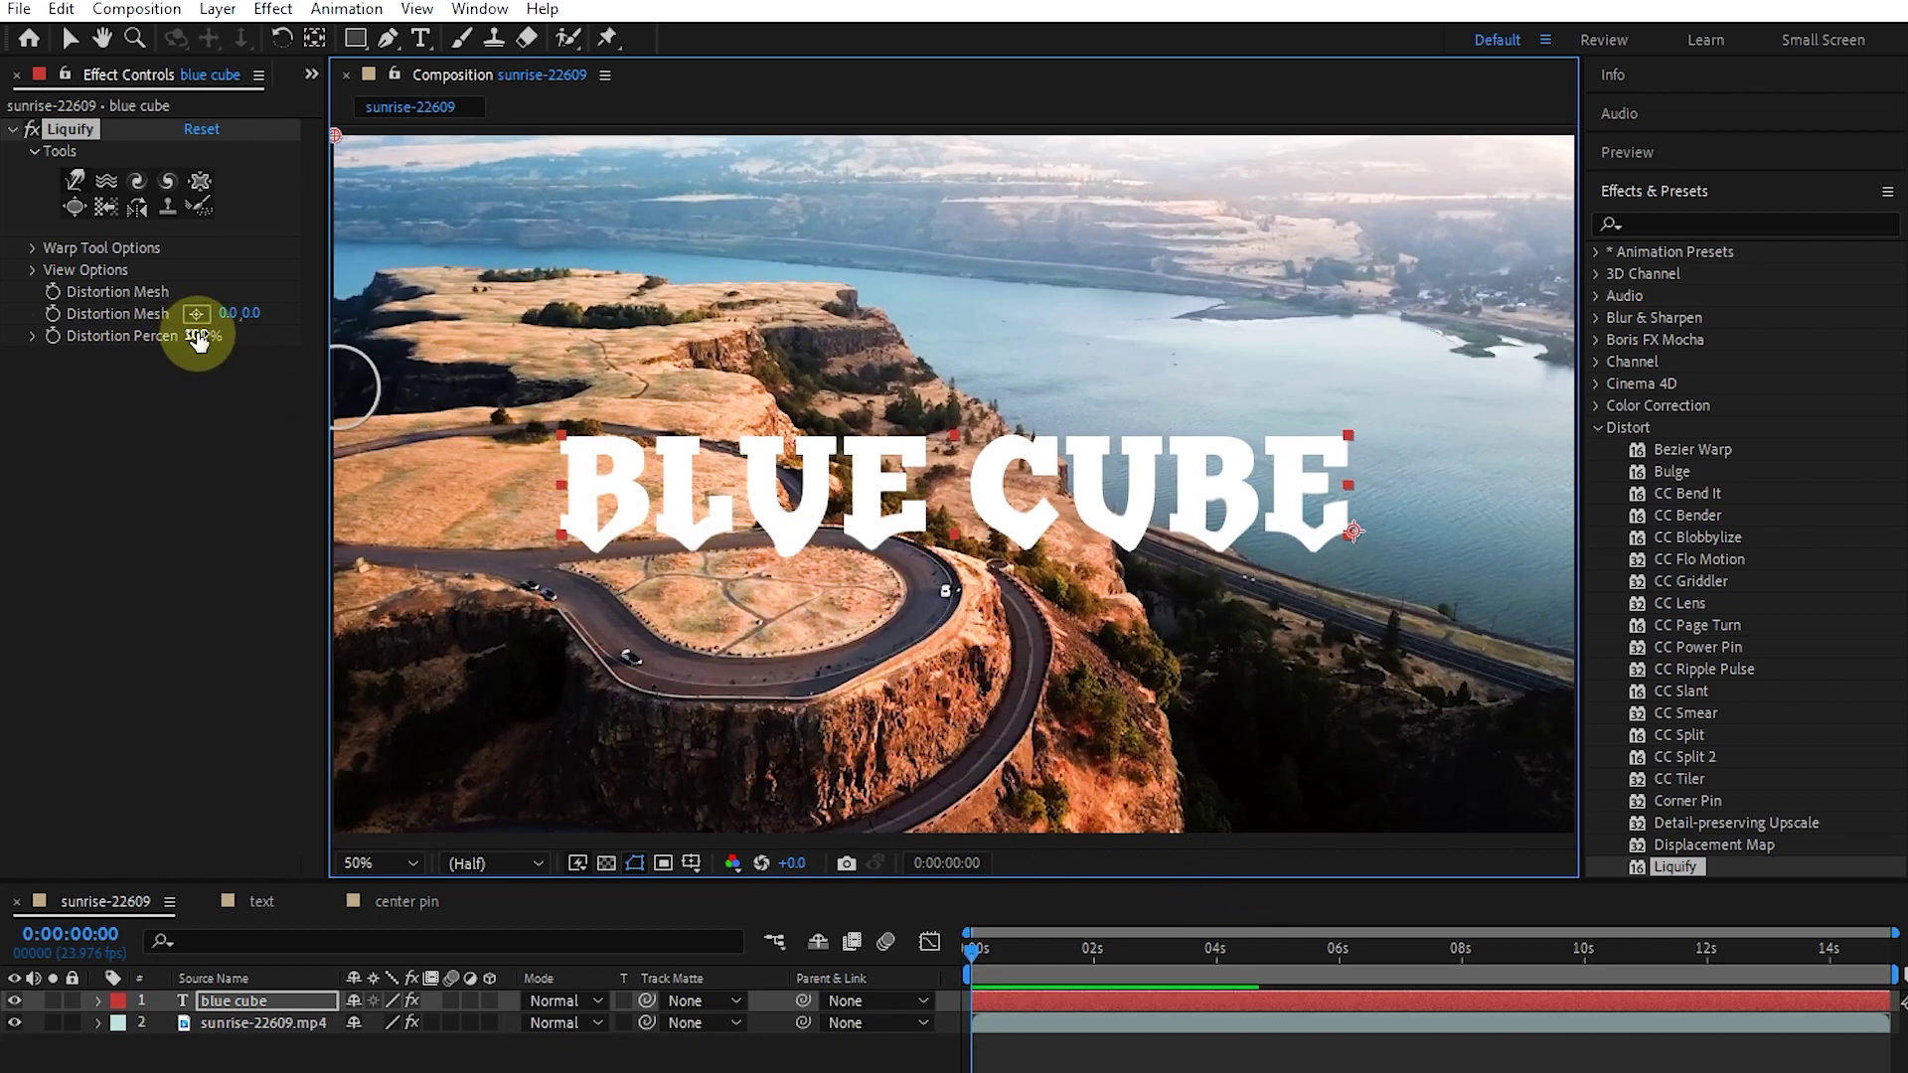
pyautogui.moveTo(198, 341); pyautogui.dragTo(954, 607)
pyautogui.moveTo(1160, 606); pyautogui.dragTo(88, 298)
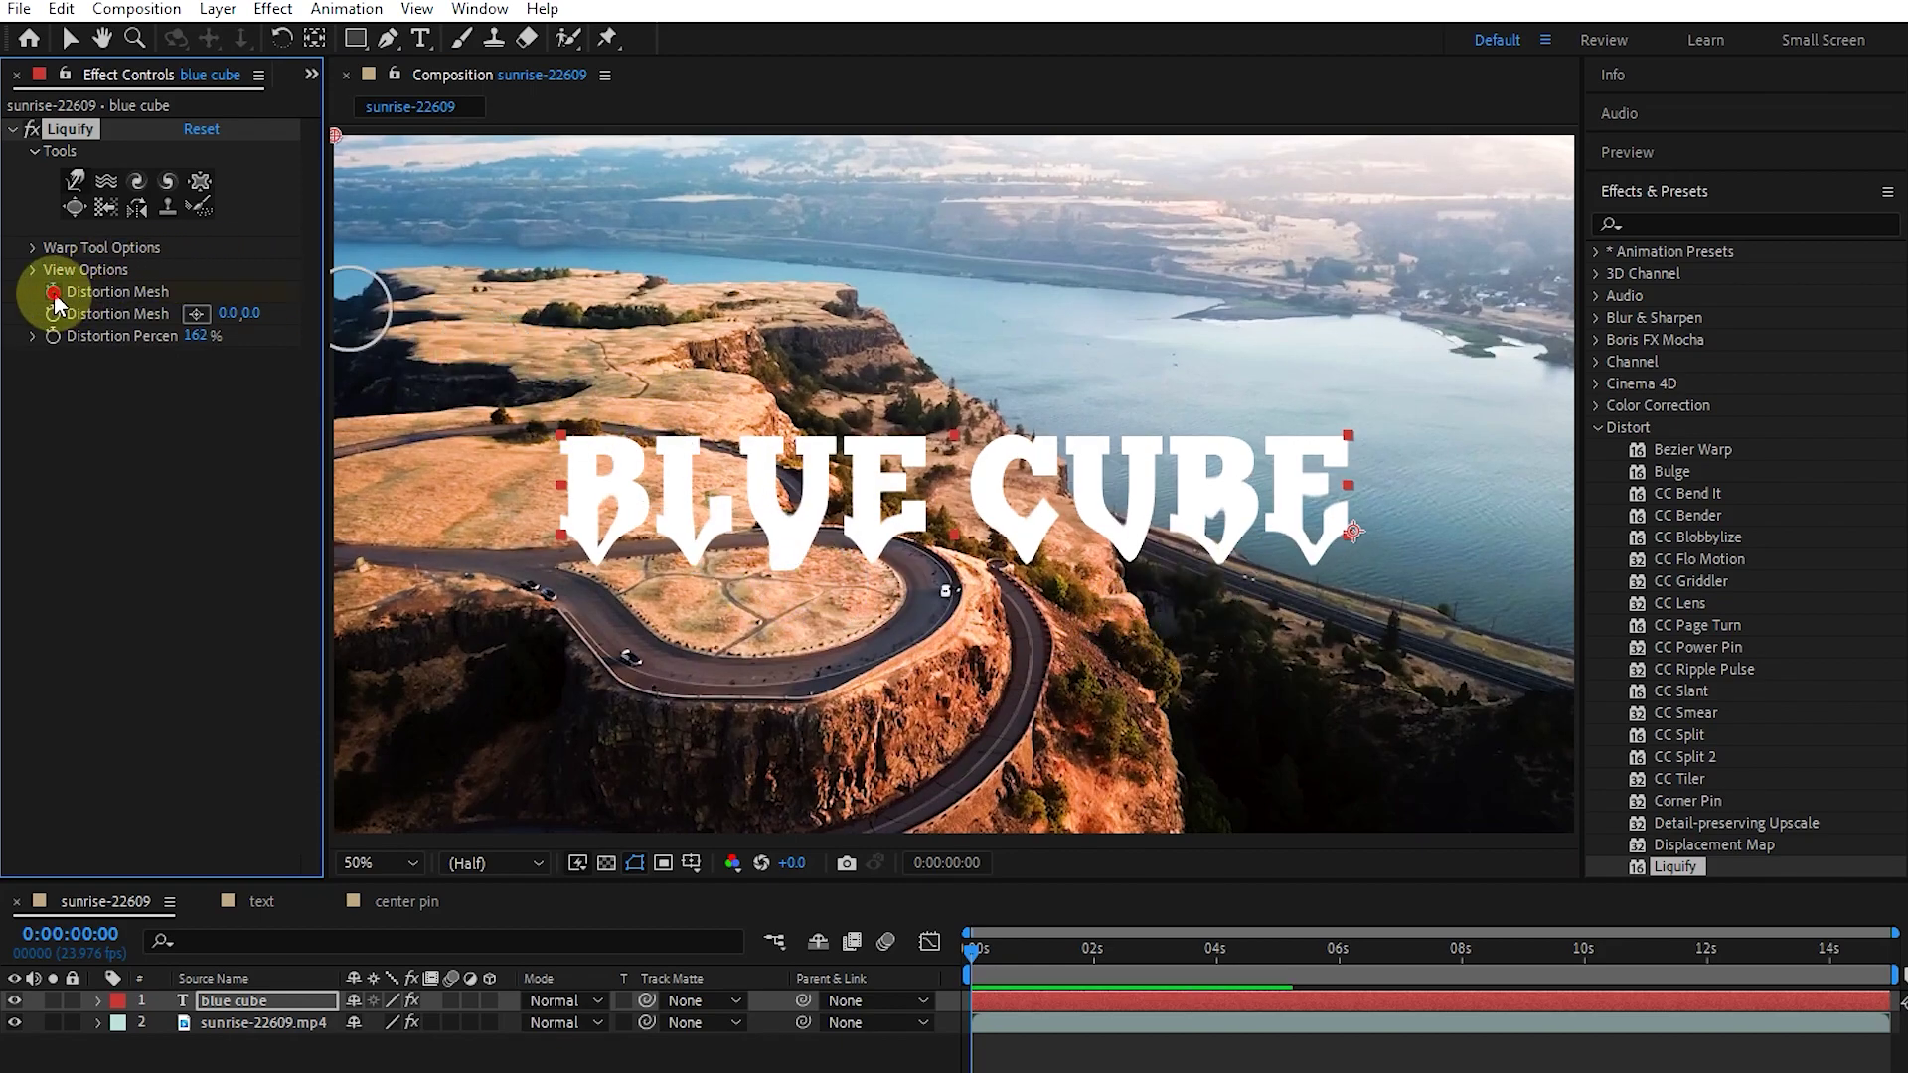
pyautogui.click(54, 294)
# At about three seconds, reset Liquify to keyframe clean, undistorted text.
pyautogui.click(1157, 954)
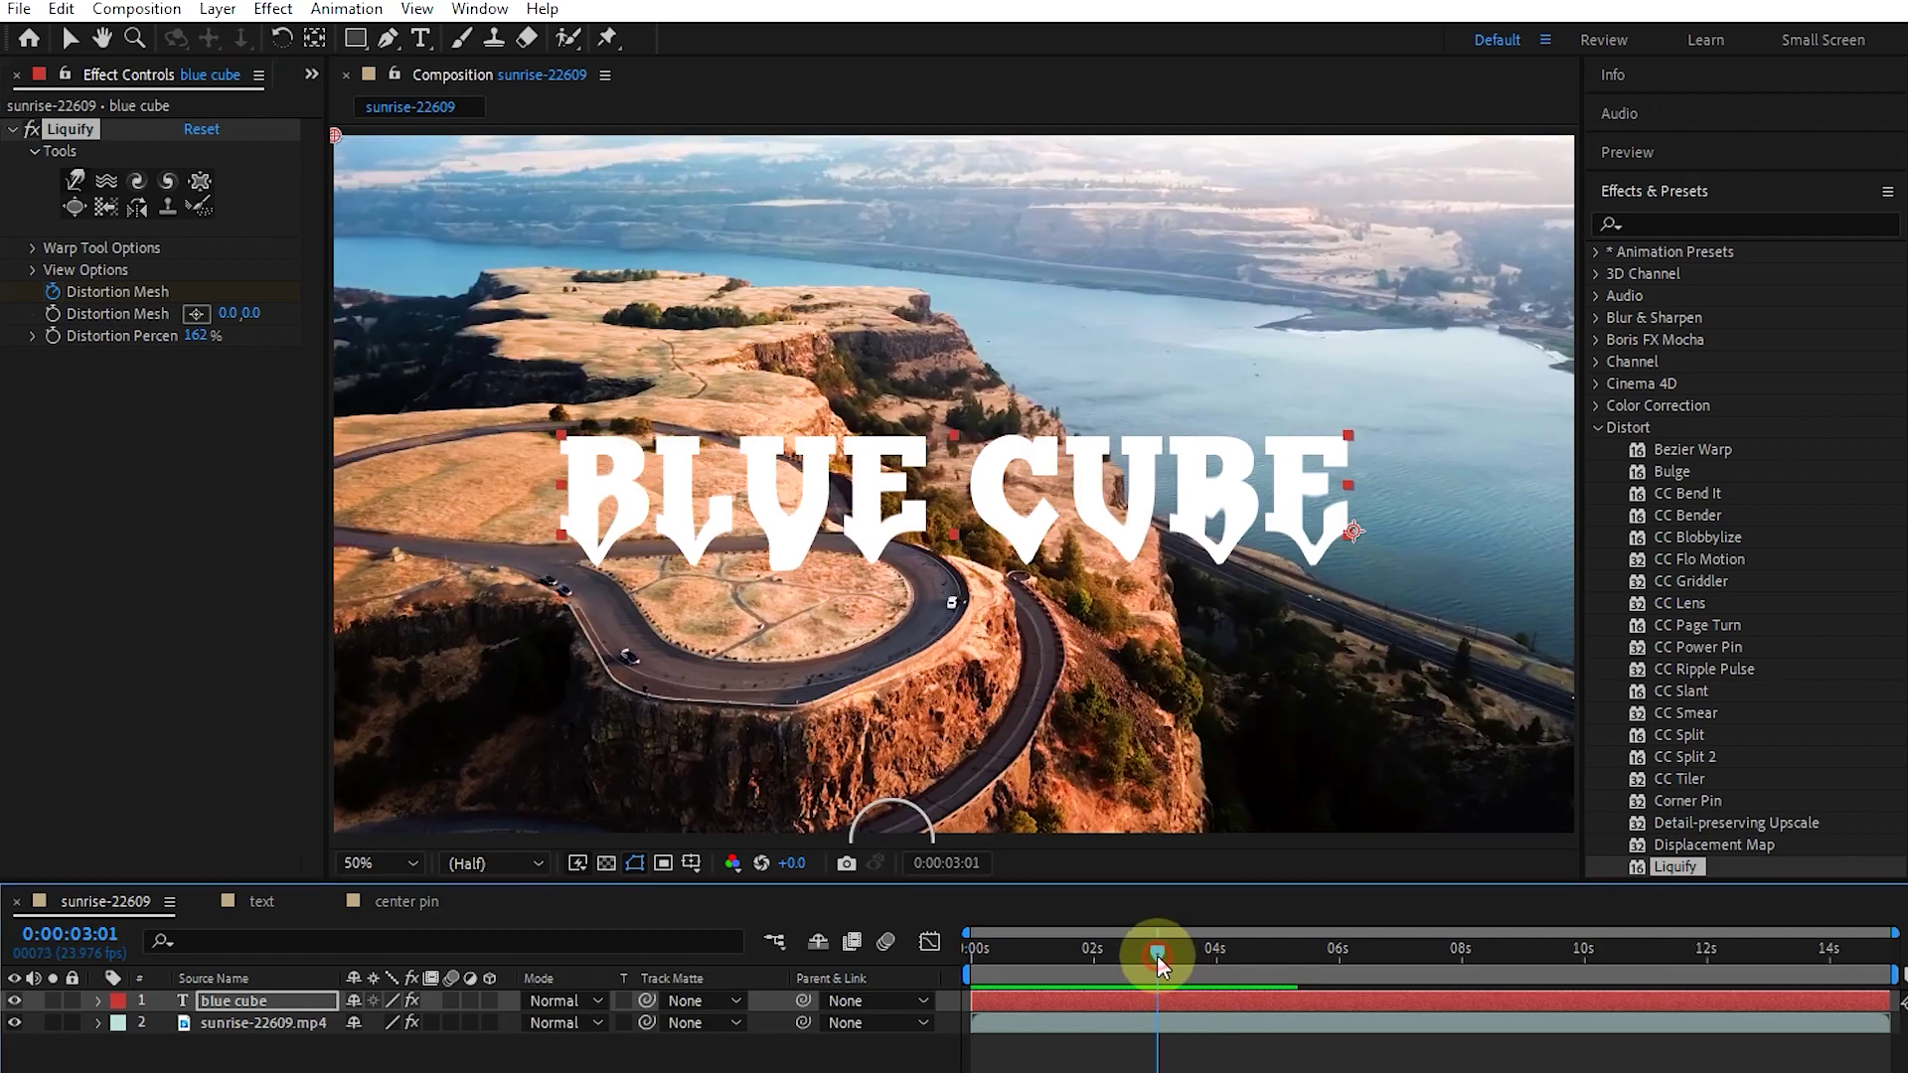
pyautogui.moveTo(1157, 956); pyautogui.dragTo(1154, 956)
pyautogui.click(360, 712)
pyautogui.click(202, 134)
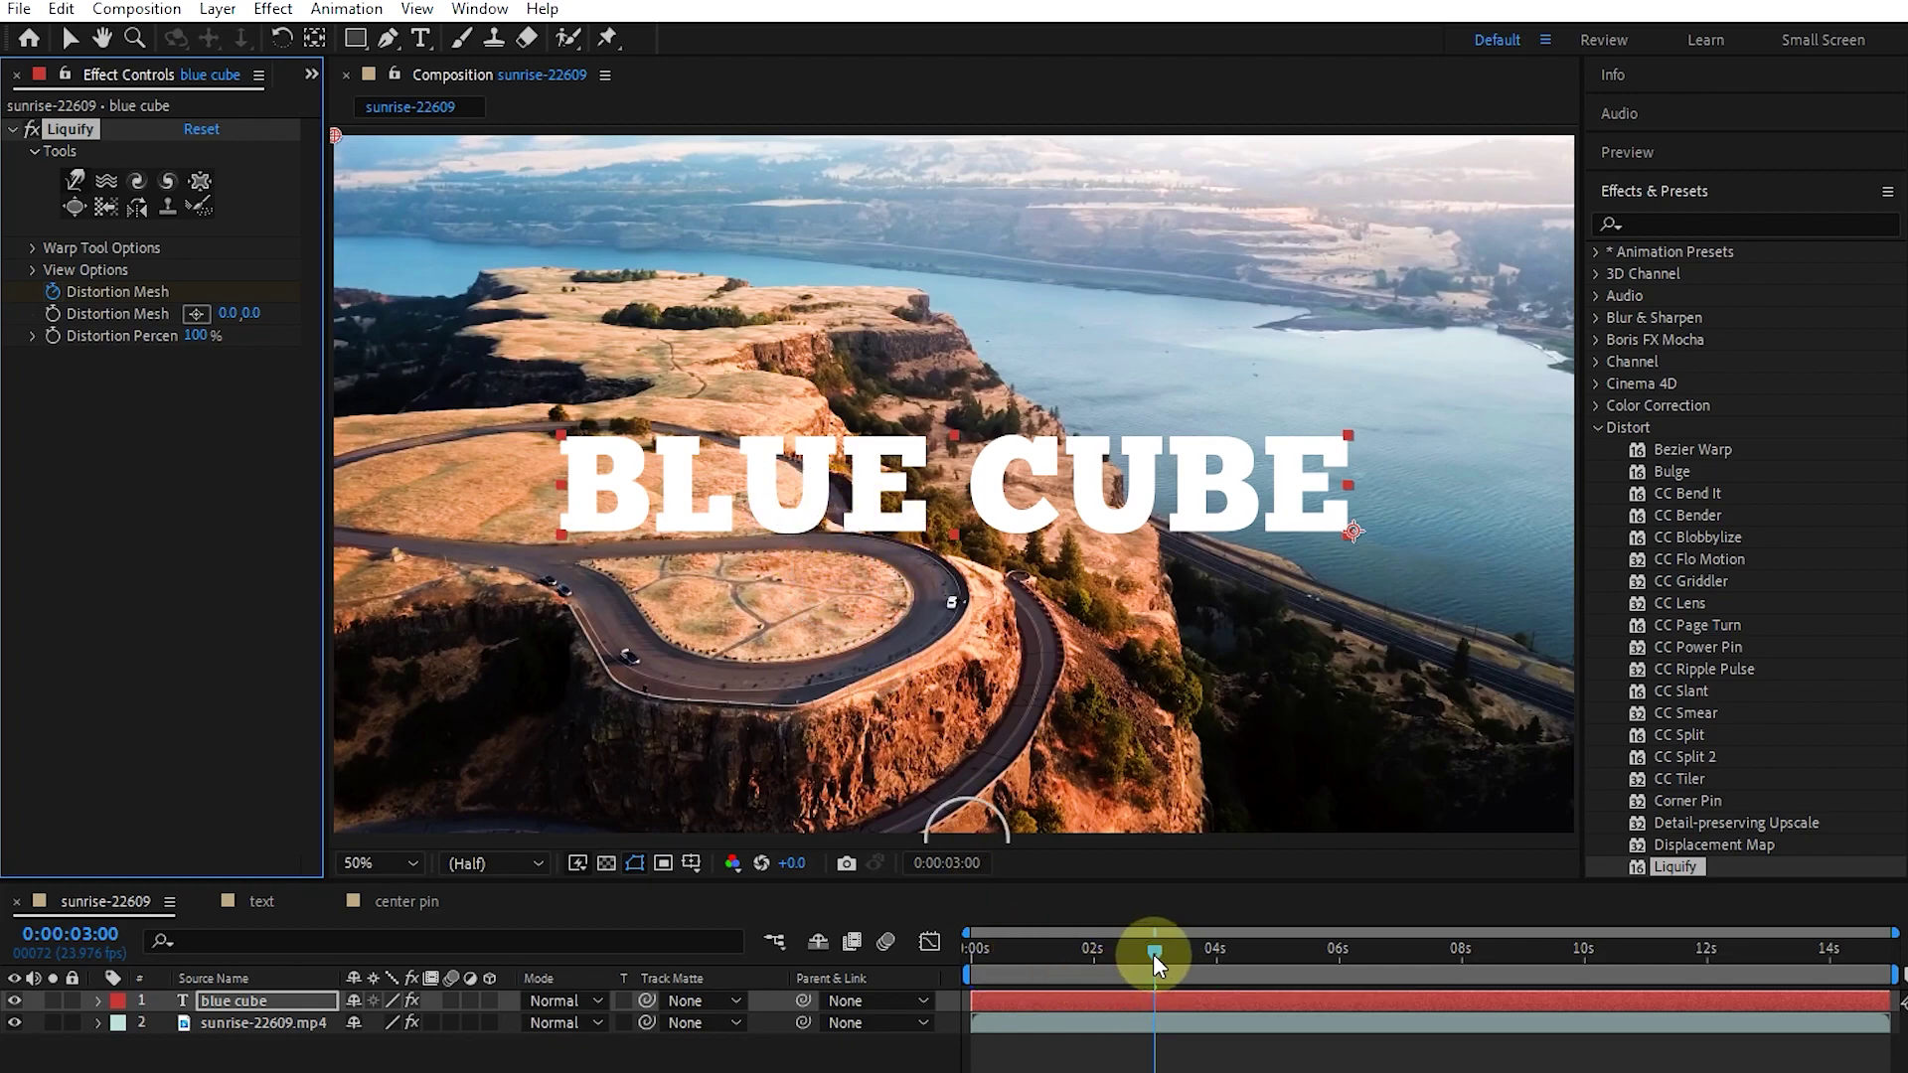
# Preview the drip-to-clean animation and reveal the layer's Distortion Mesh keyframes with U.
pyautogui.moveTo(1153, 954); pyautogui.dragTo(1002, 948)
pyautogui.press('space')
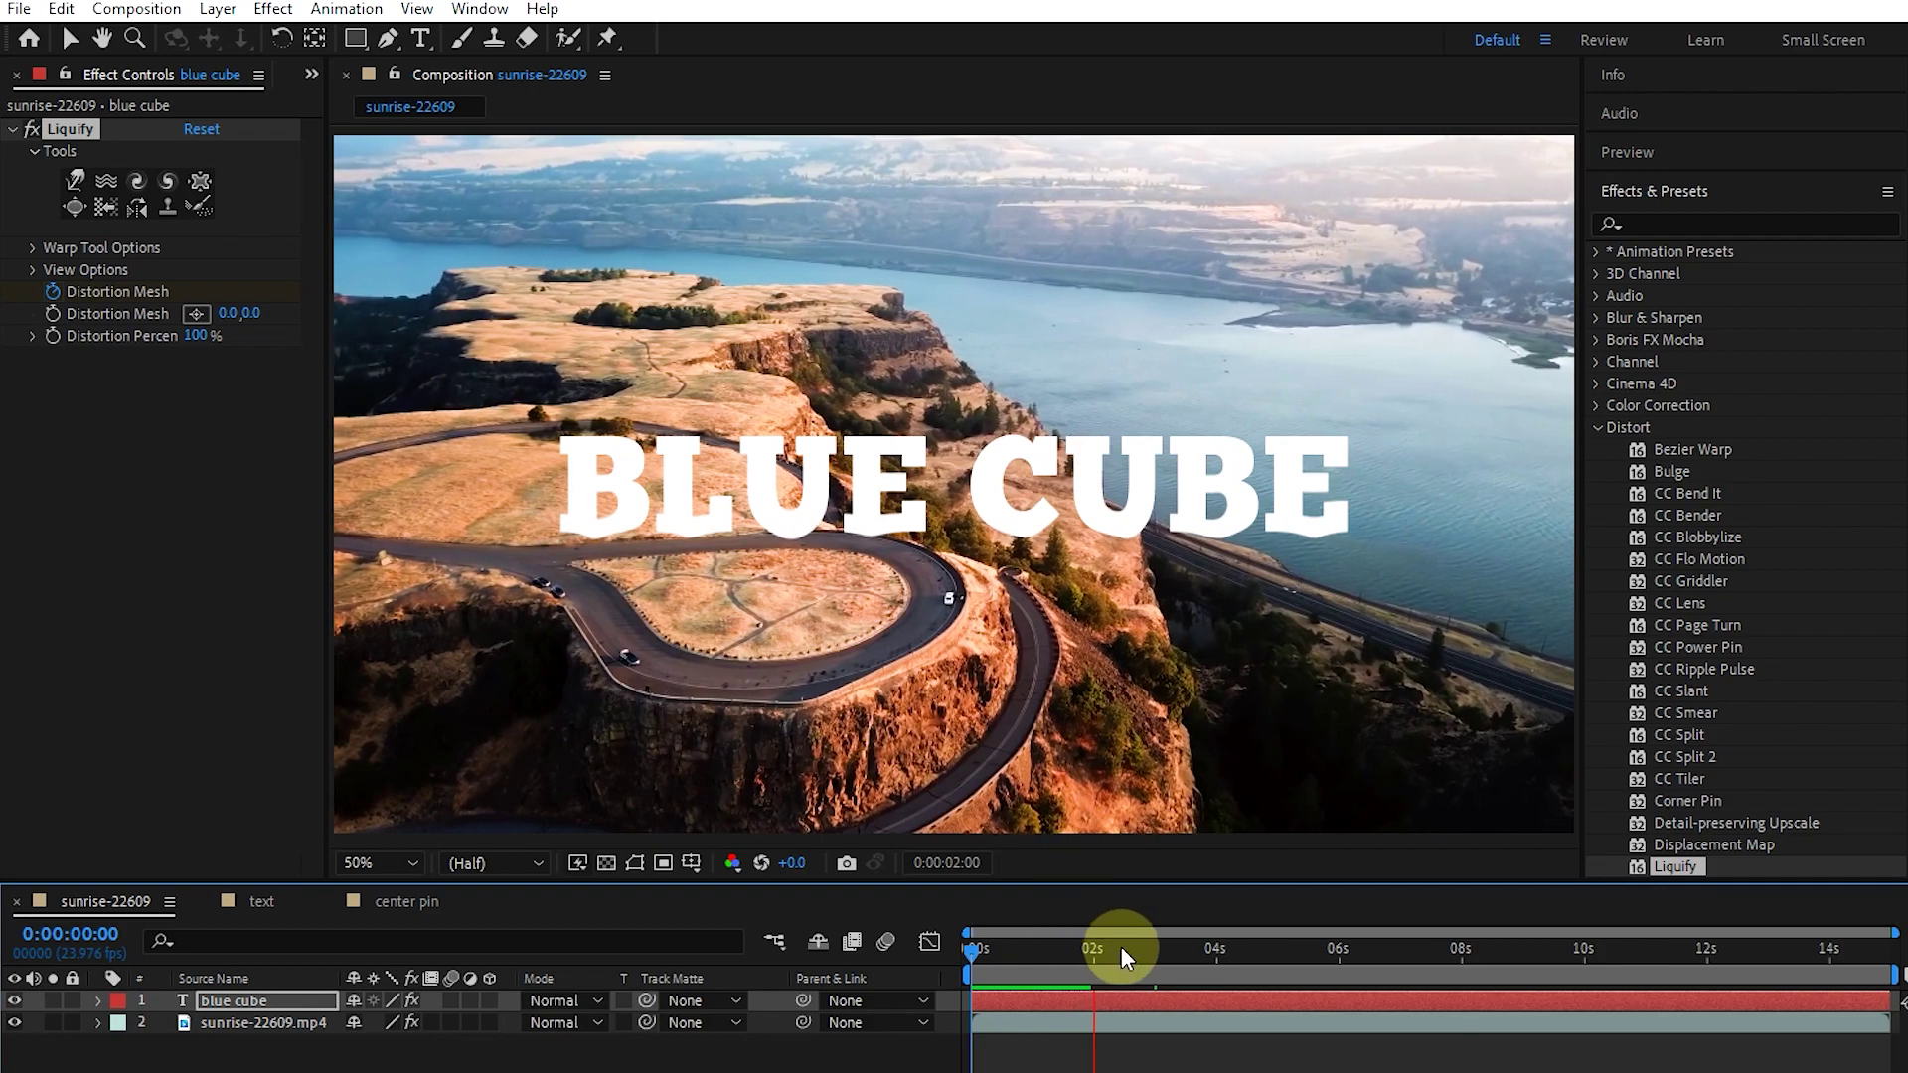
pyautogui.press('space')
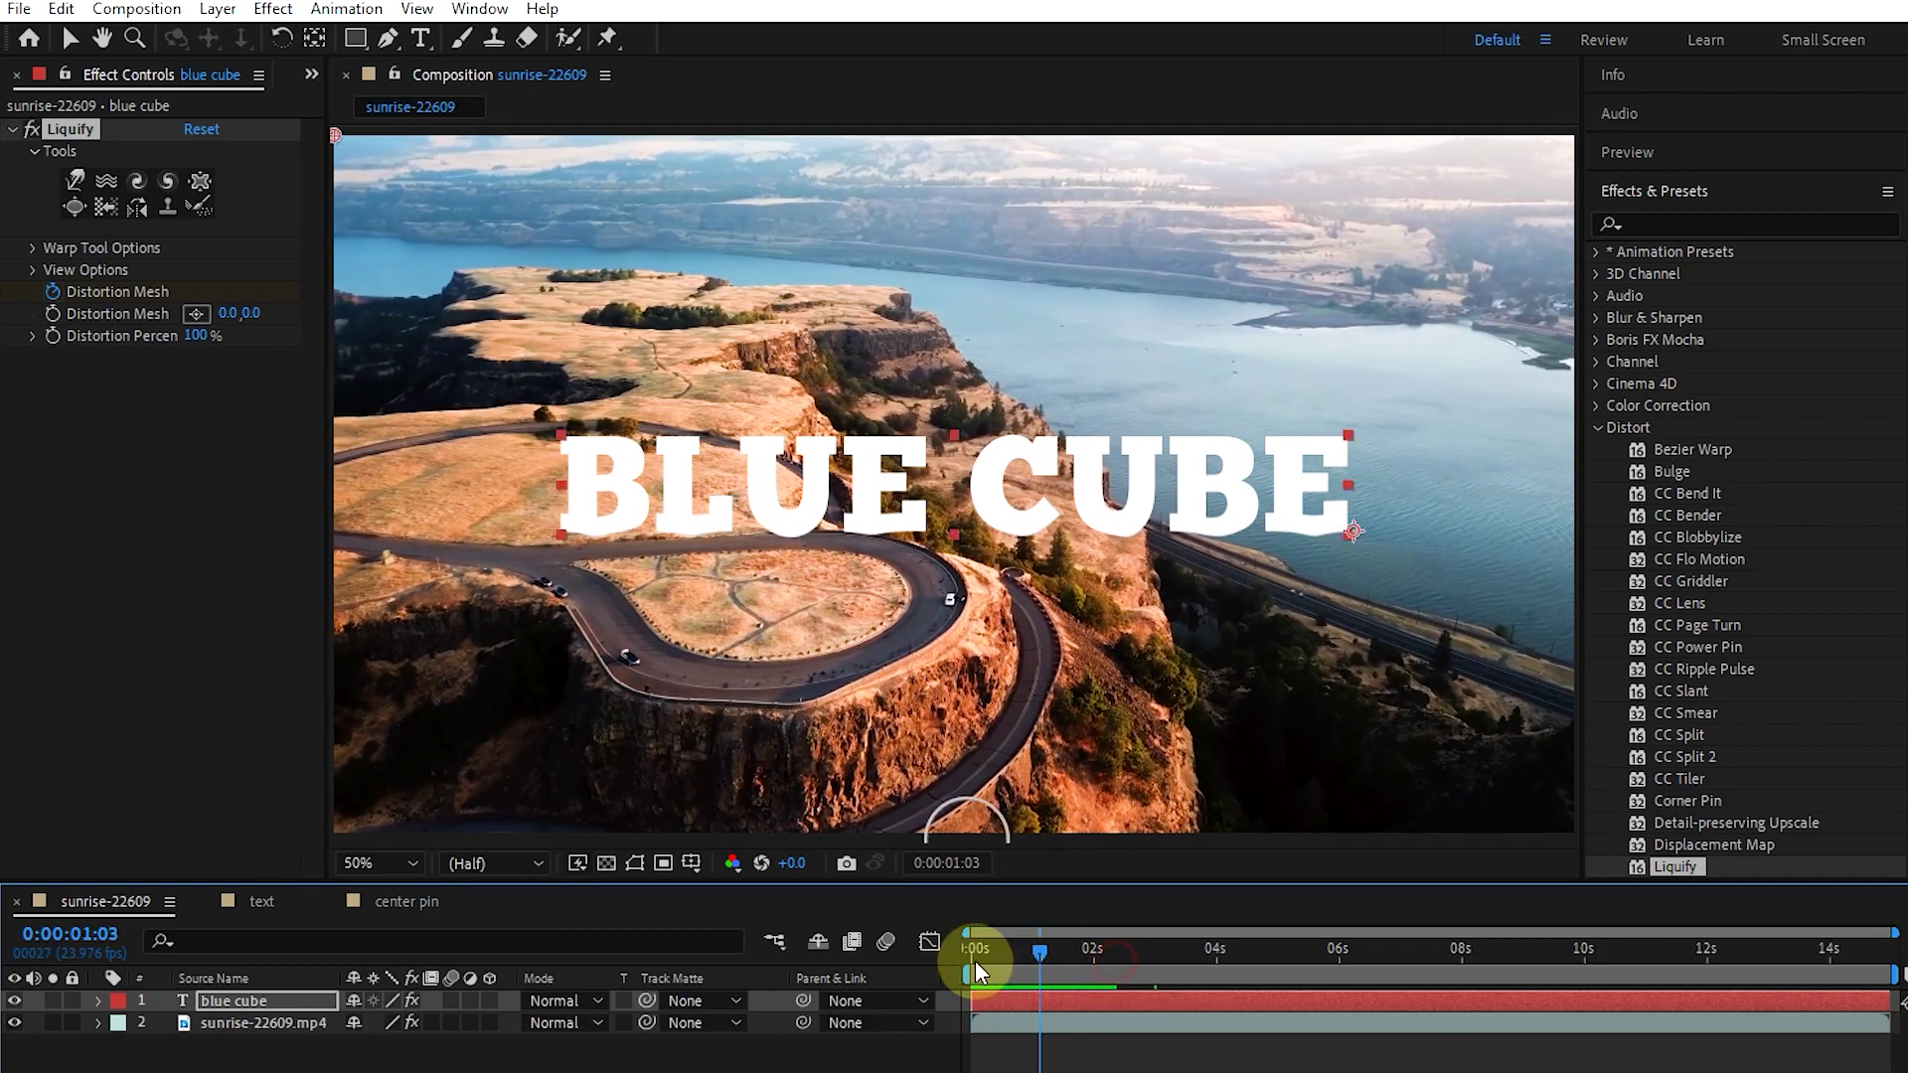
pyautogui.moveTo(958, 962); pyautogui.dragTo(925, 963)
pyautogui.click(224, 996)
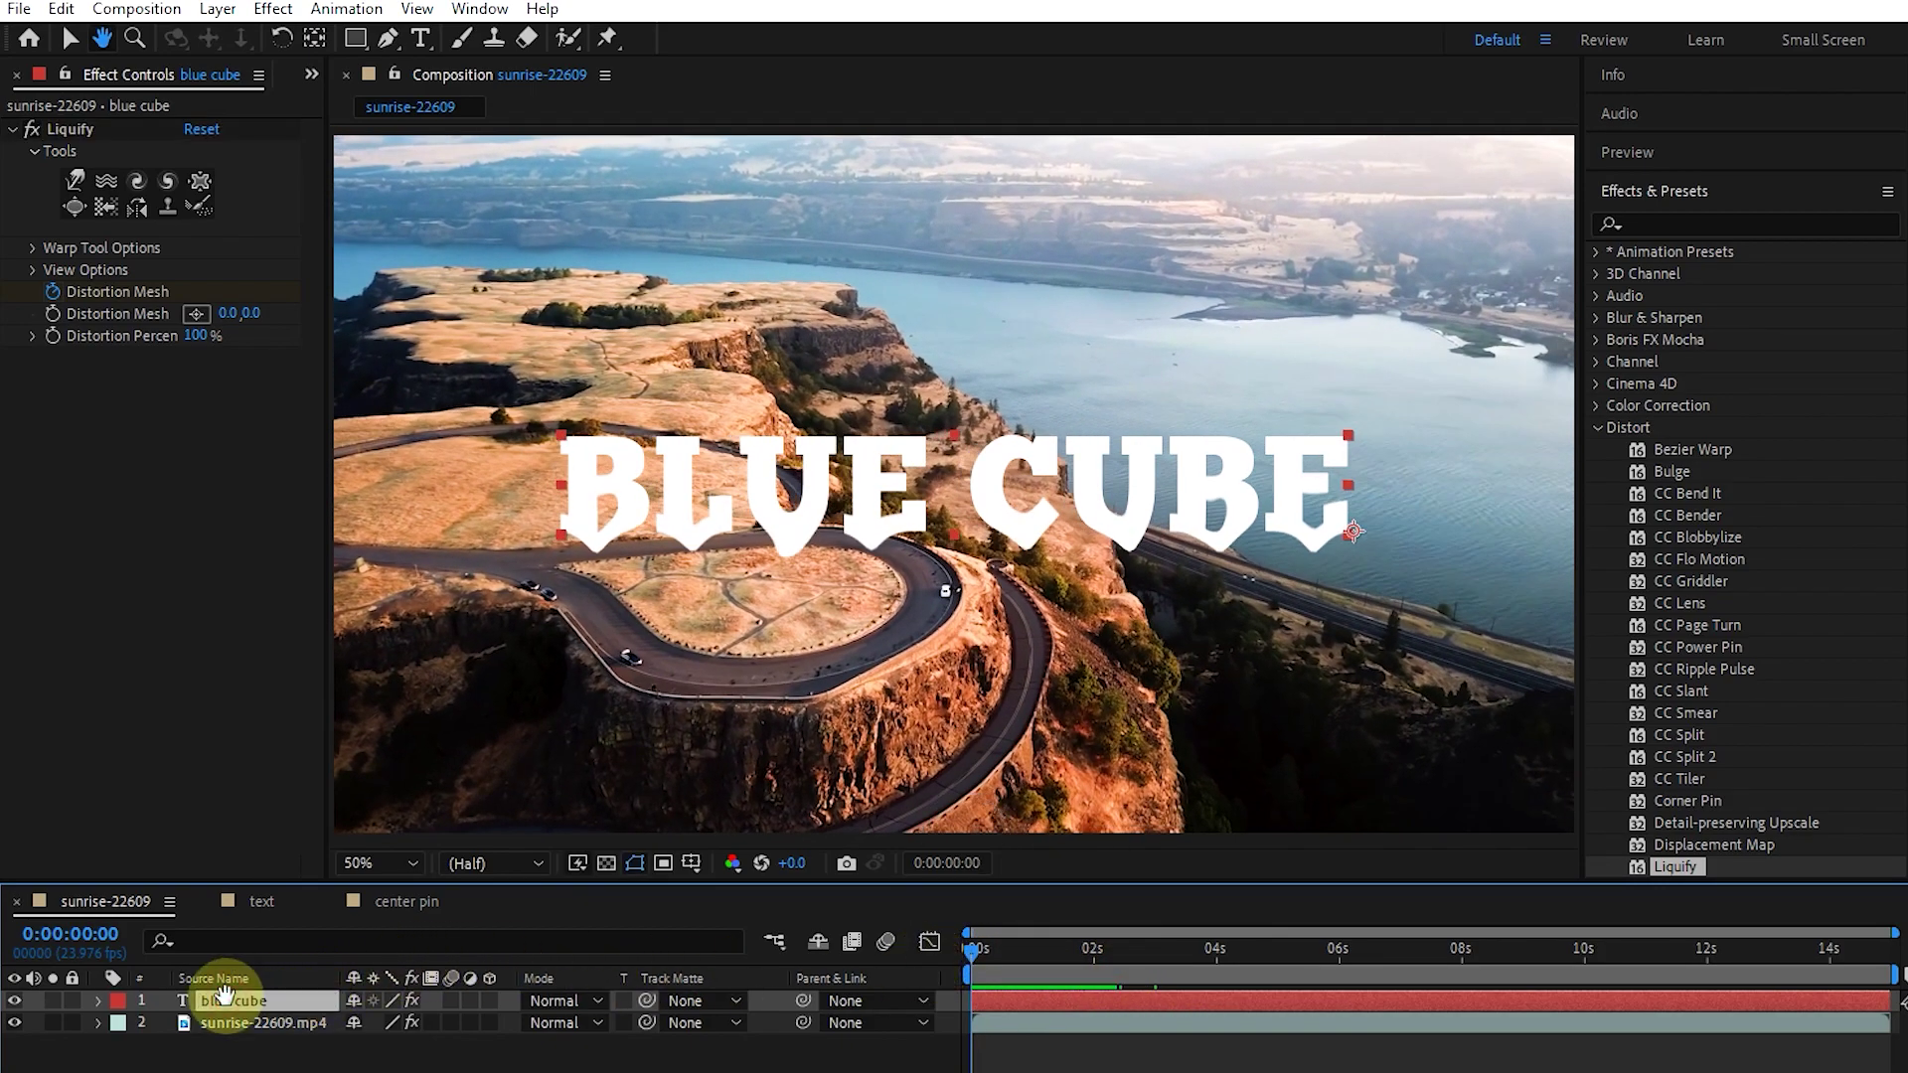
pyautogui.press('u')
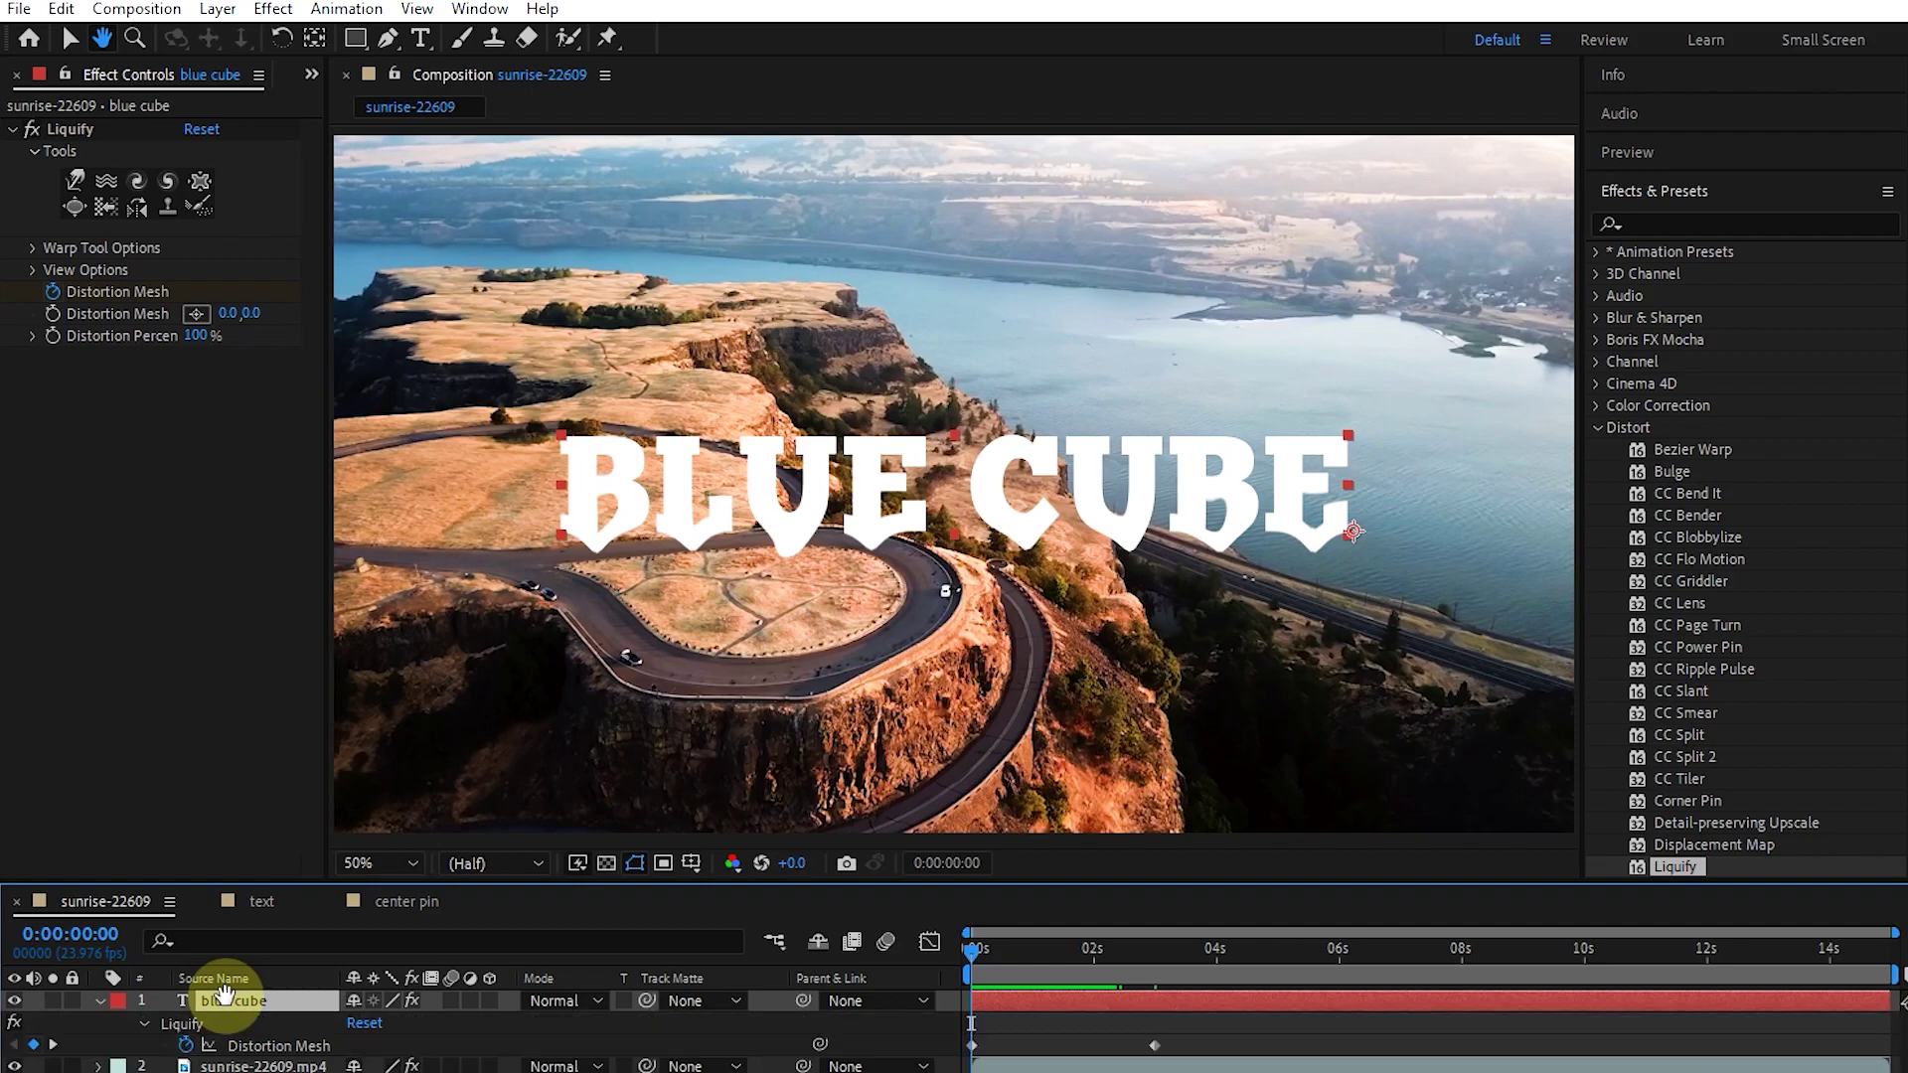
pyautogui.click(1141, 1046)
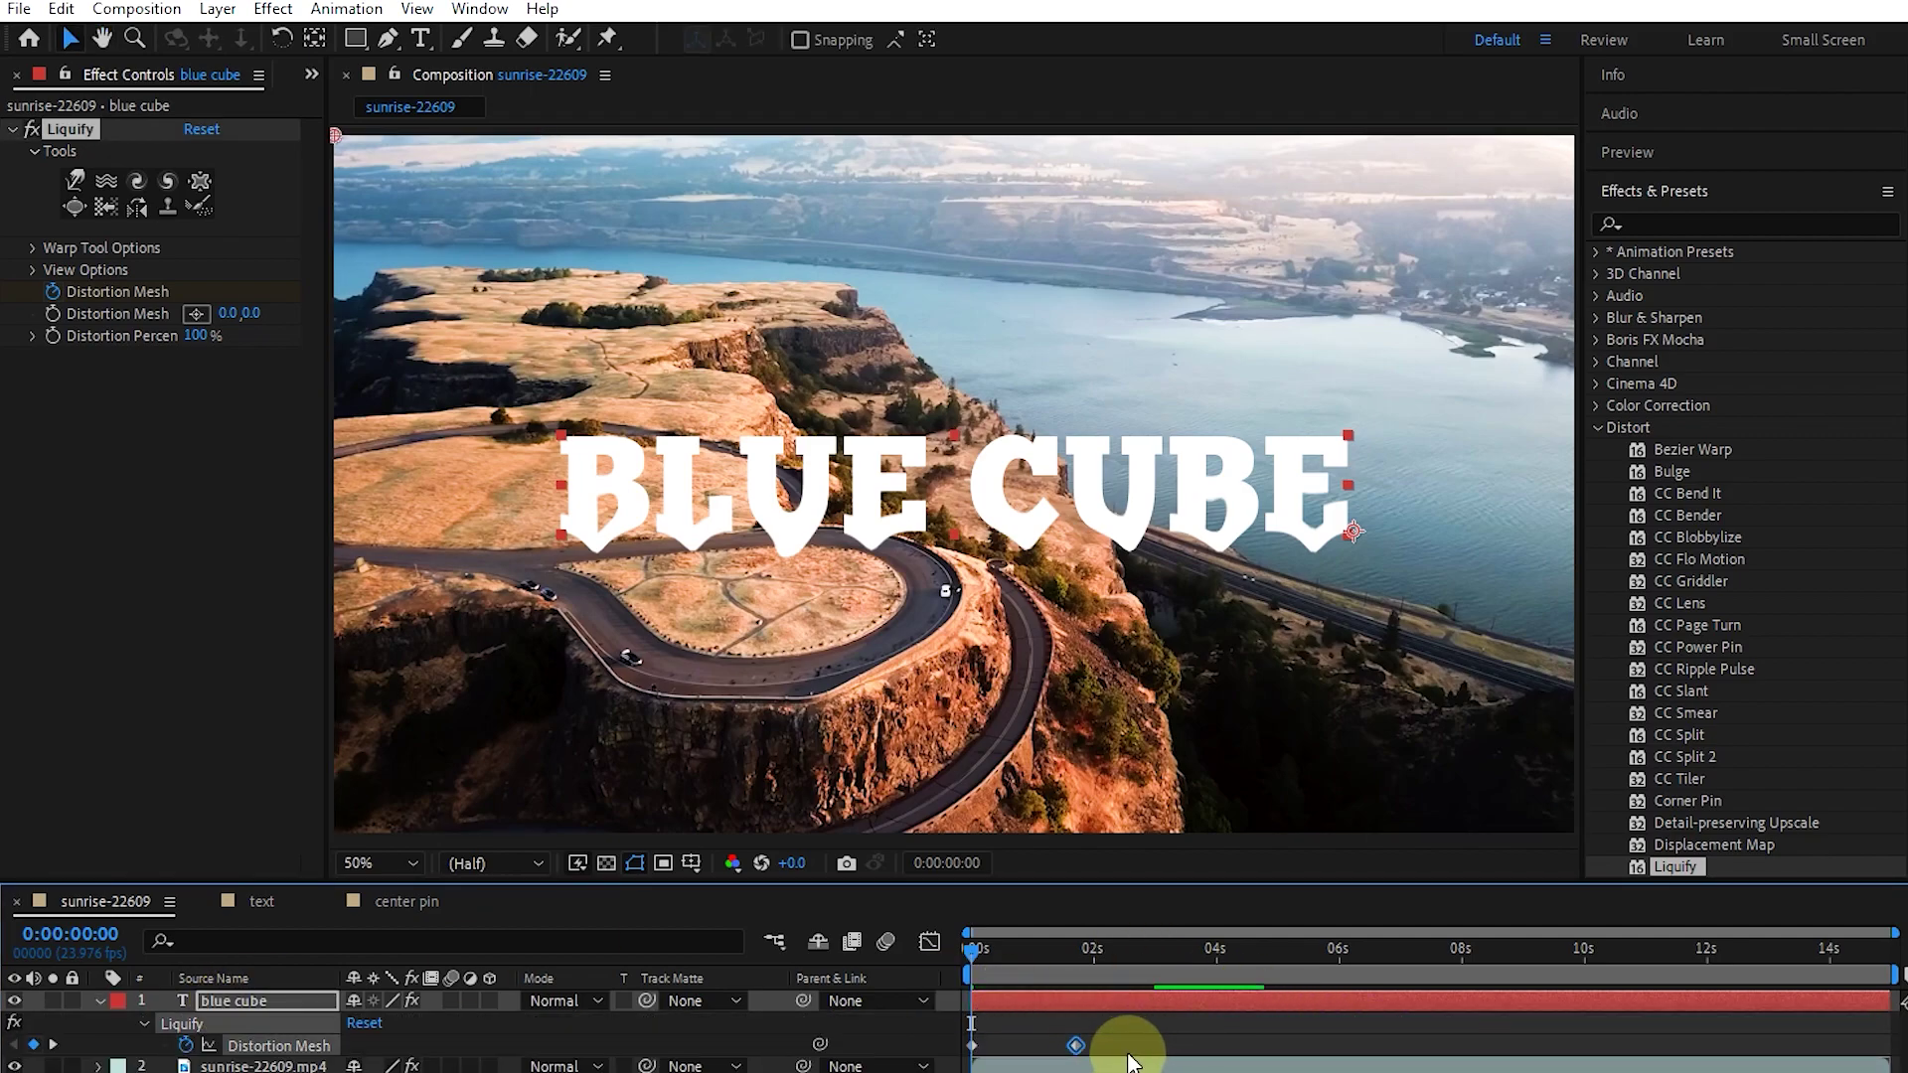
pyautogui.moveTo(1149, 998); pyautogui.dragTo(1055, 979)
pyautogui.press('Home')
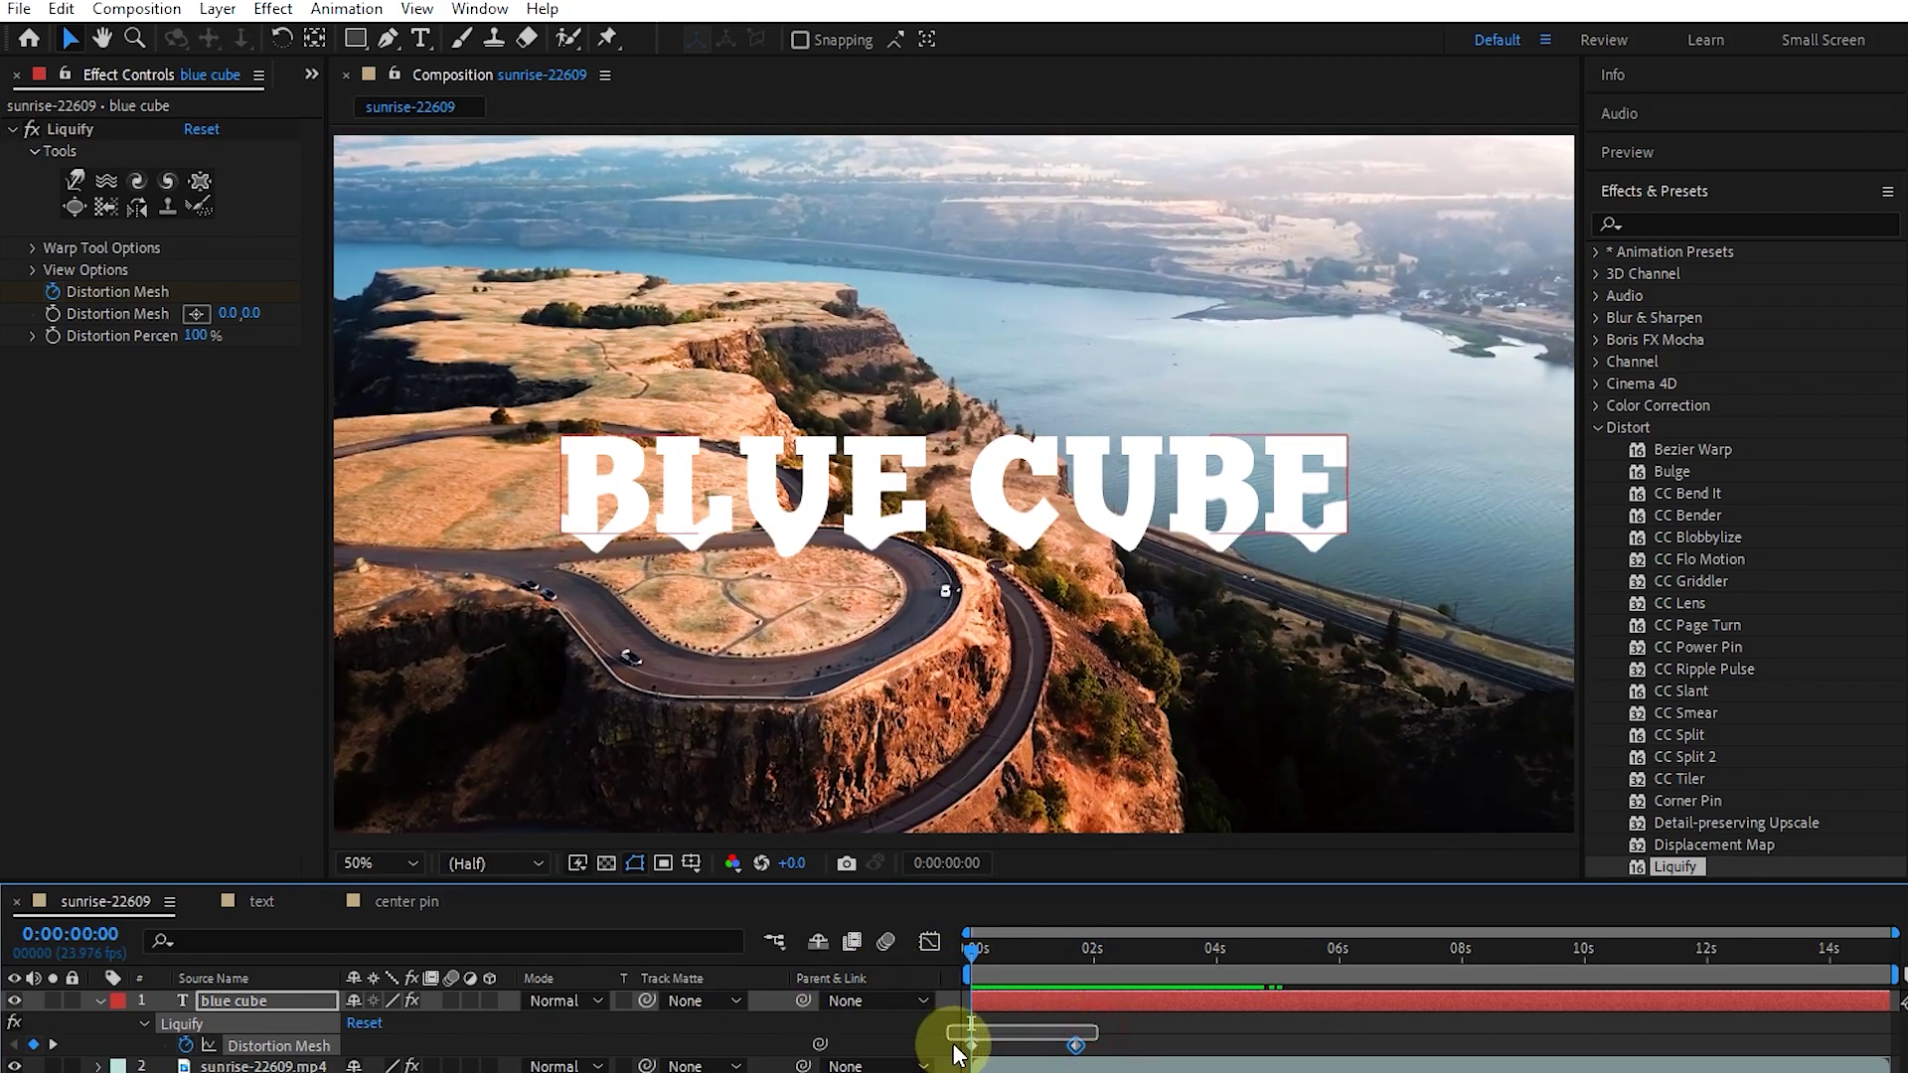
pyautogui.click(972, 1046)
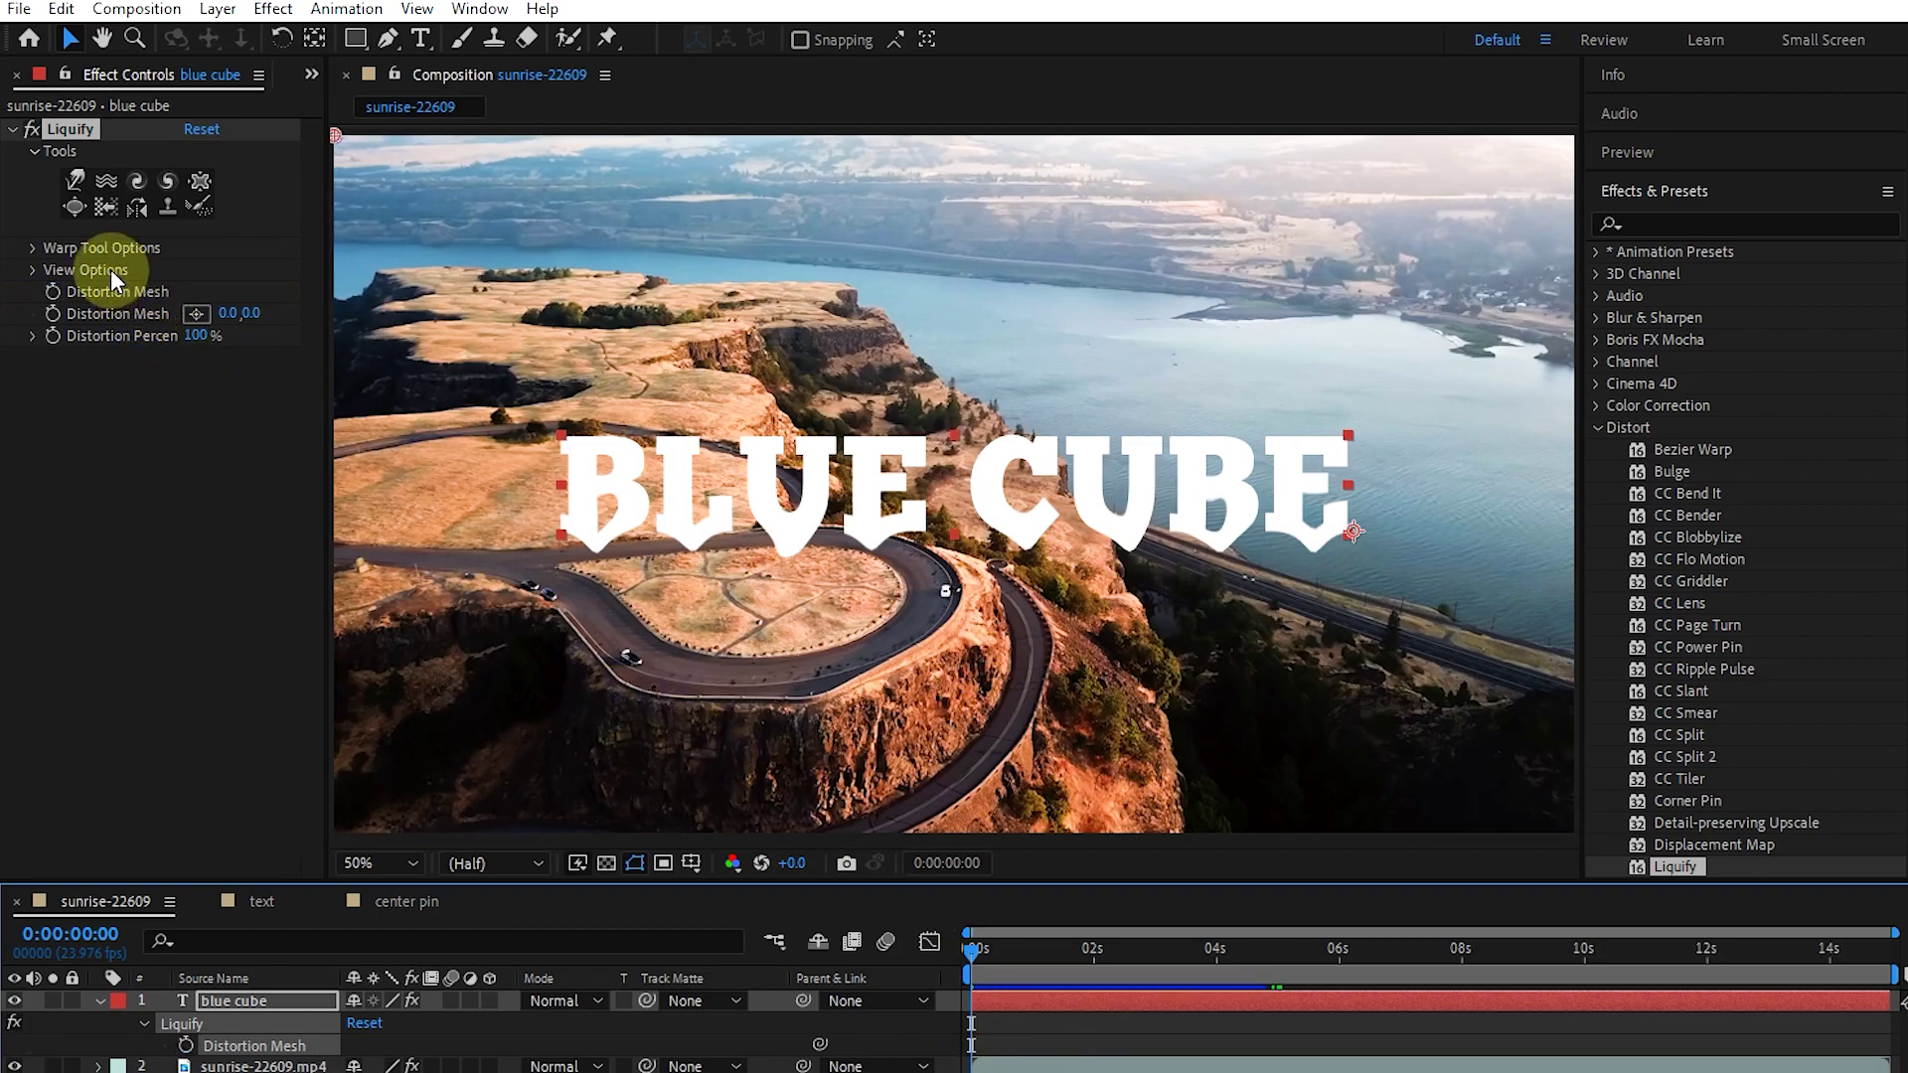
# Turn on View Mesh, try Large then settle on Medium mesh size, coloured Green.
pyautogui.click(32, 266)
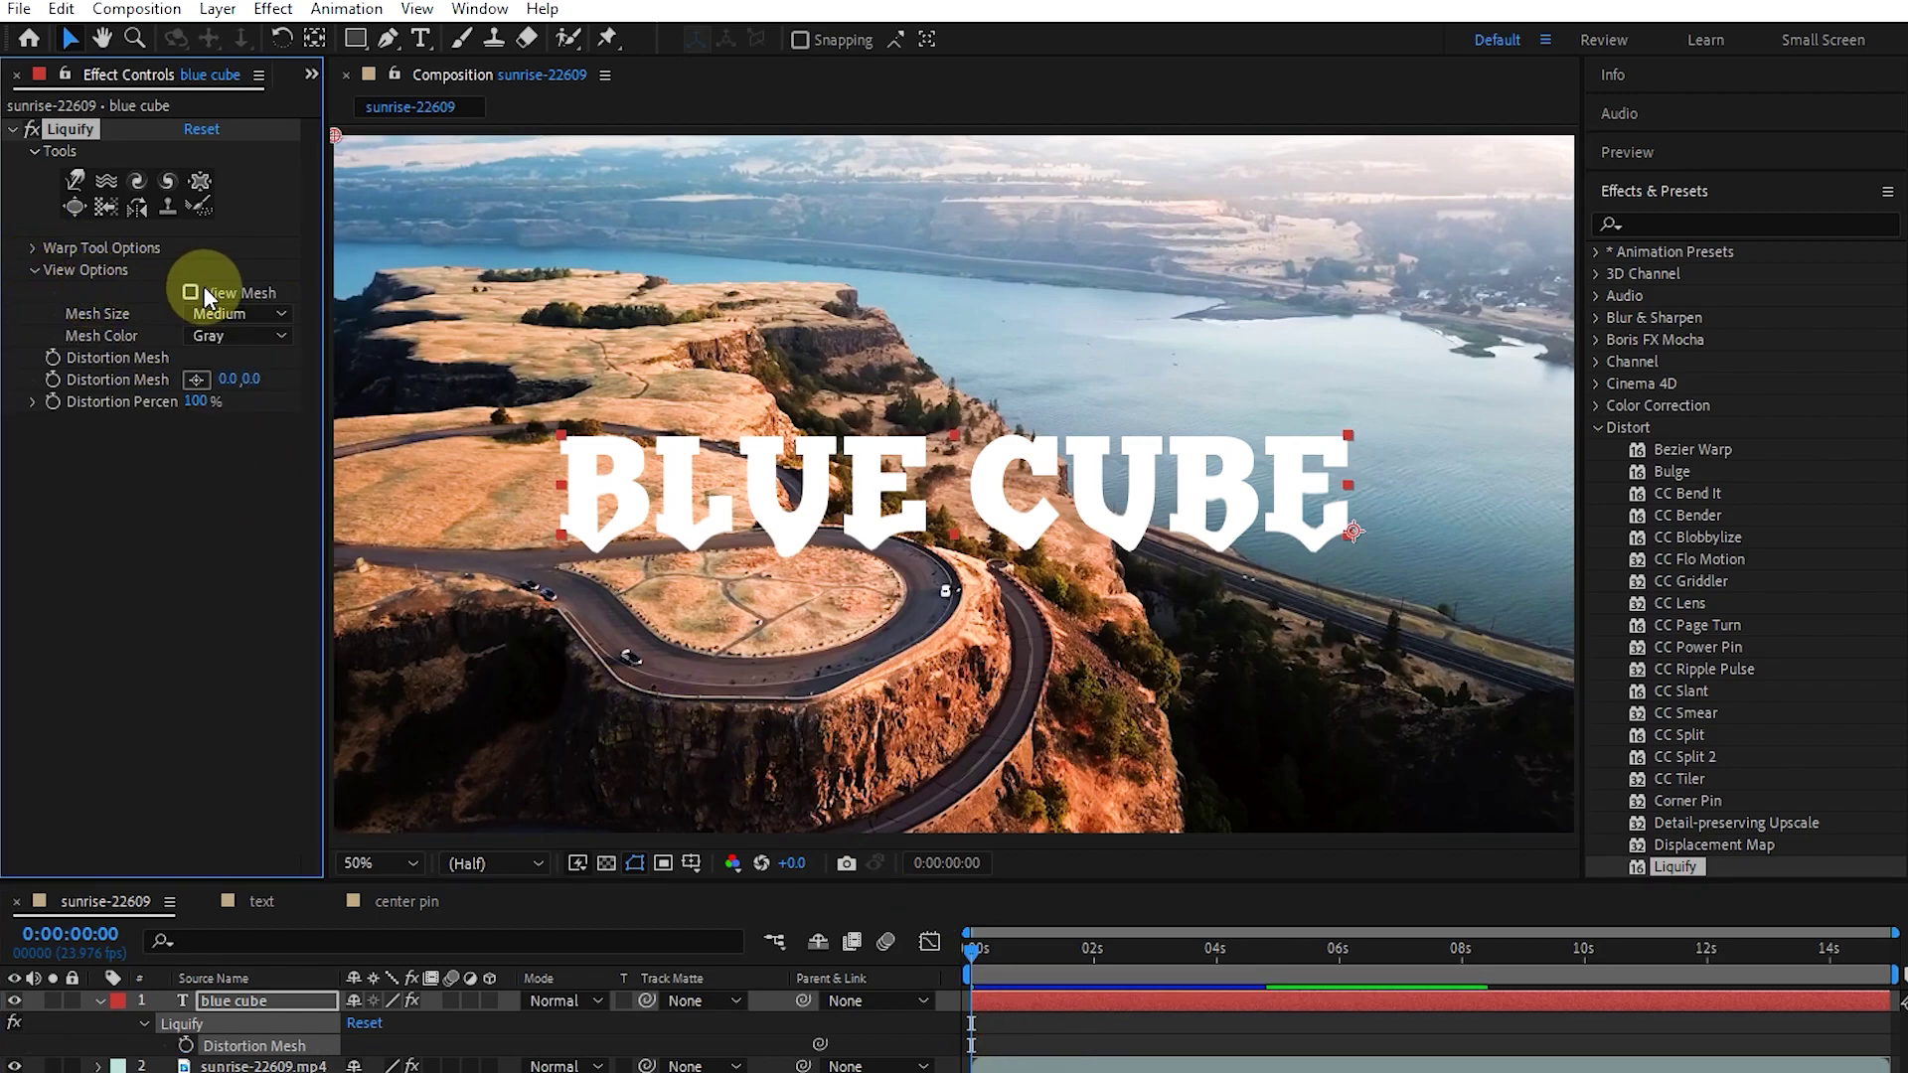
pyautogui.click(190, 292)
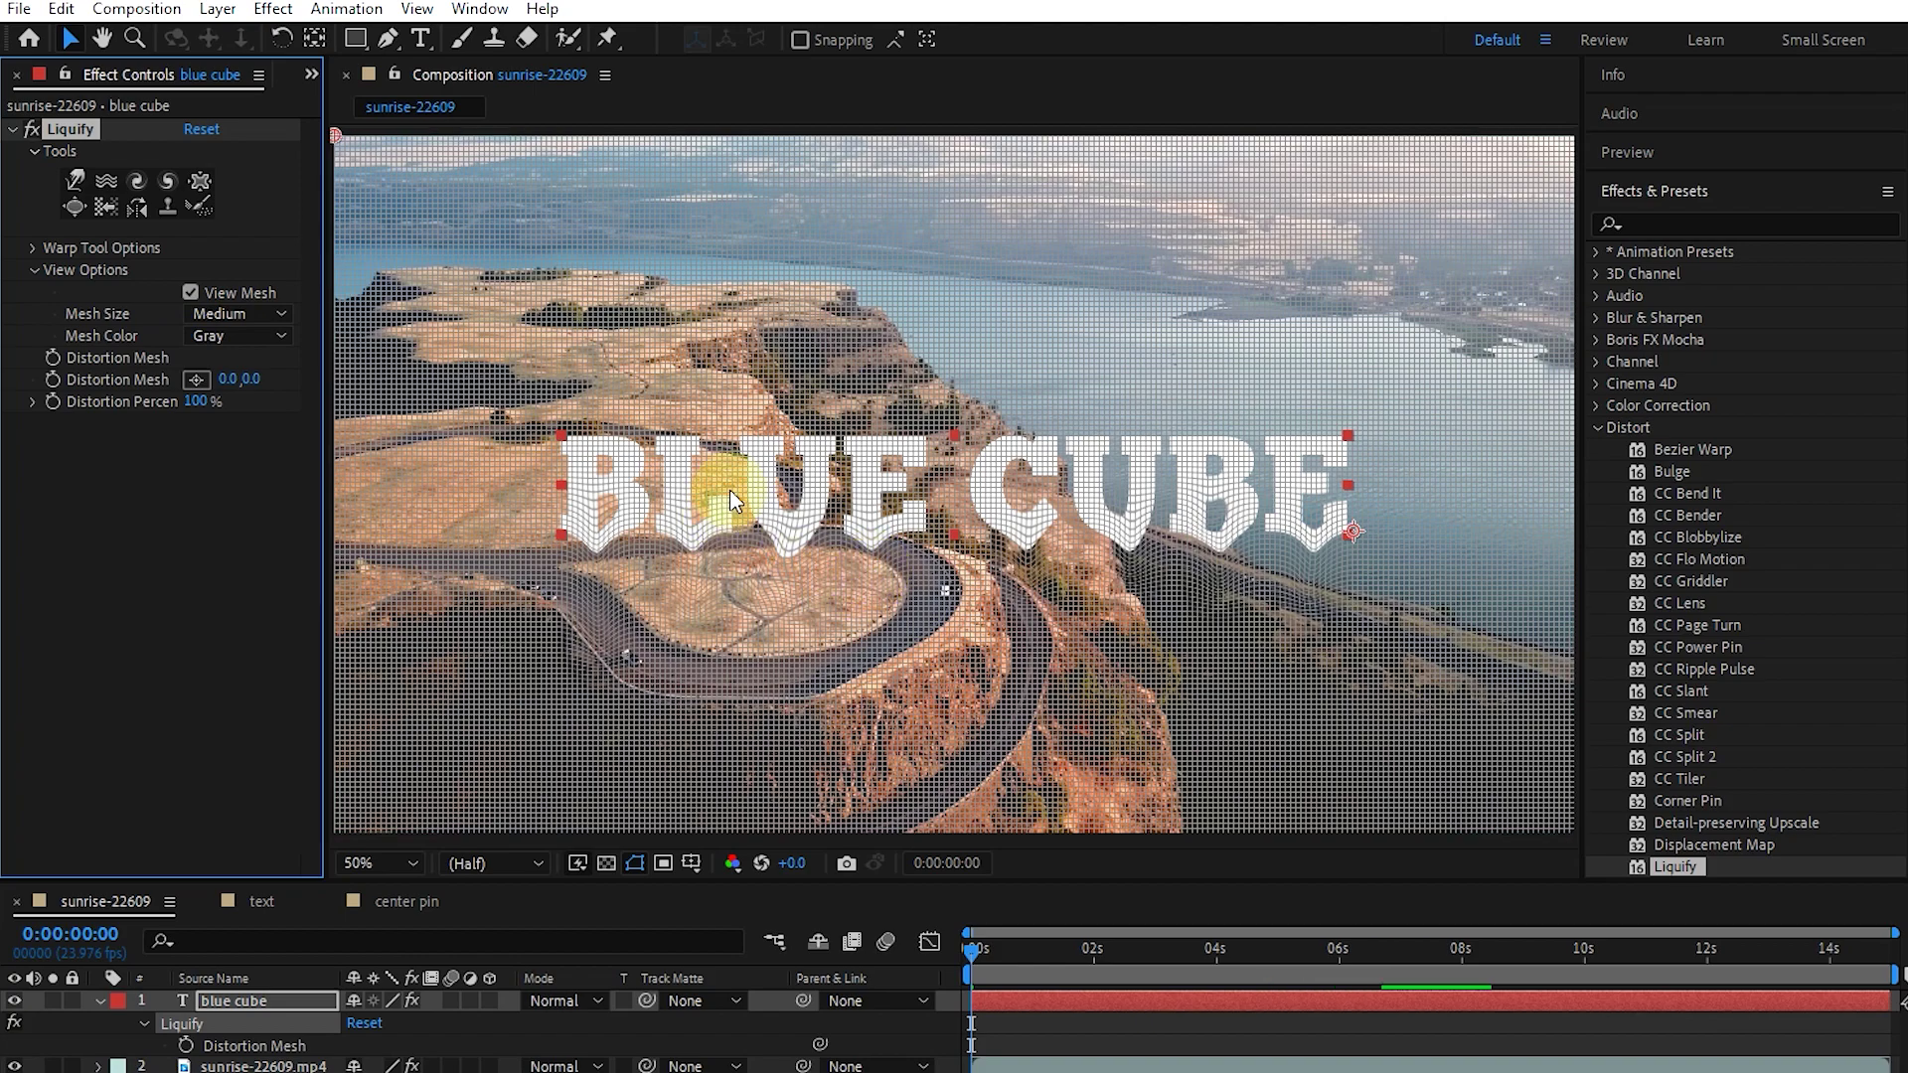
pyautogui.click(256, 313)
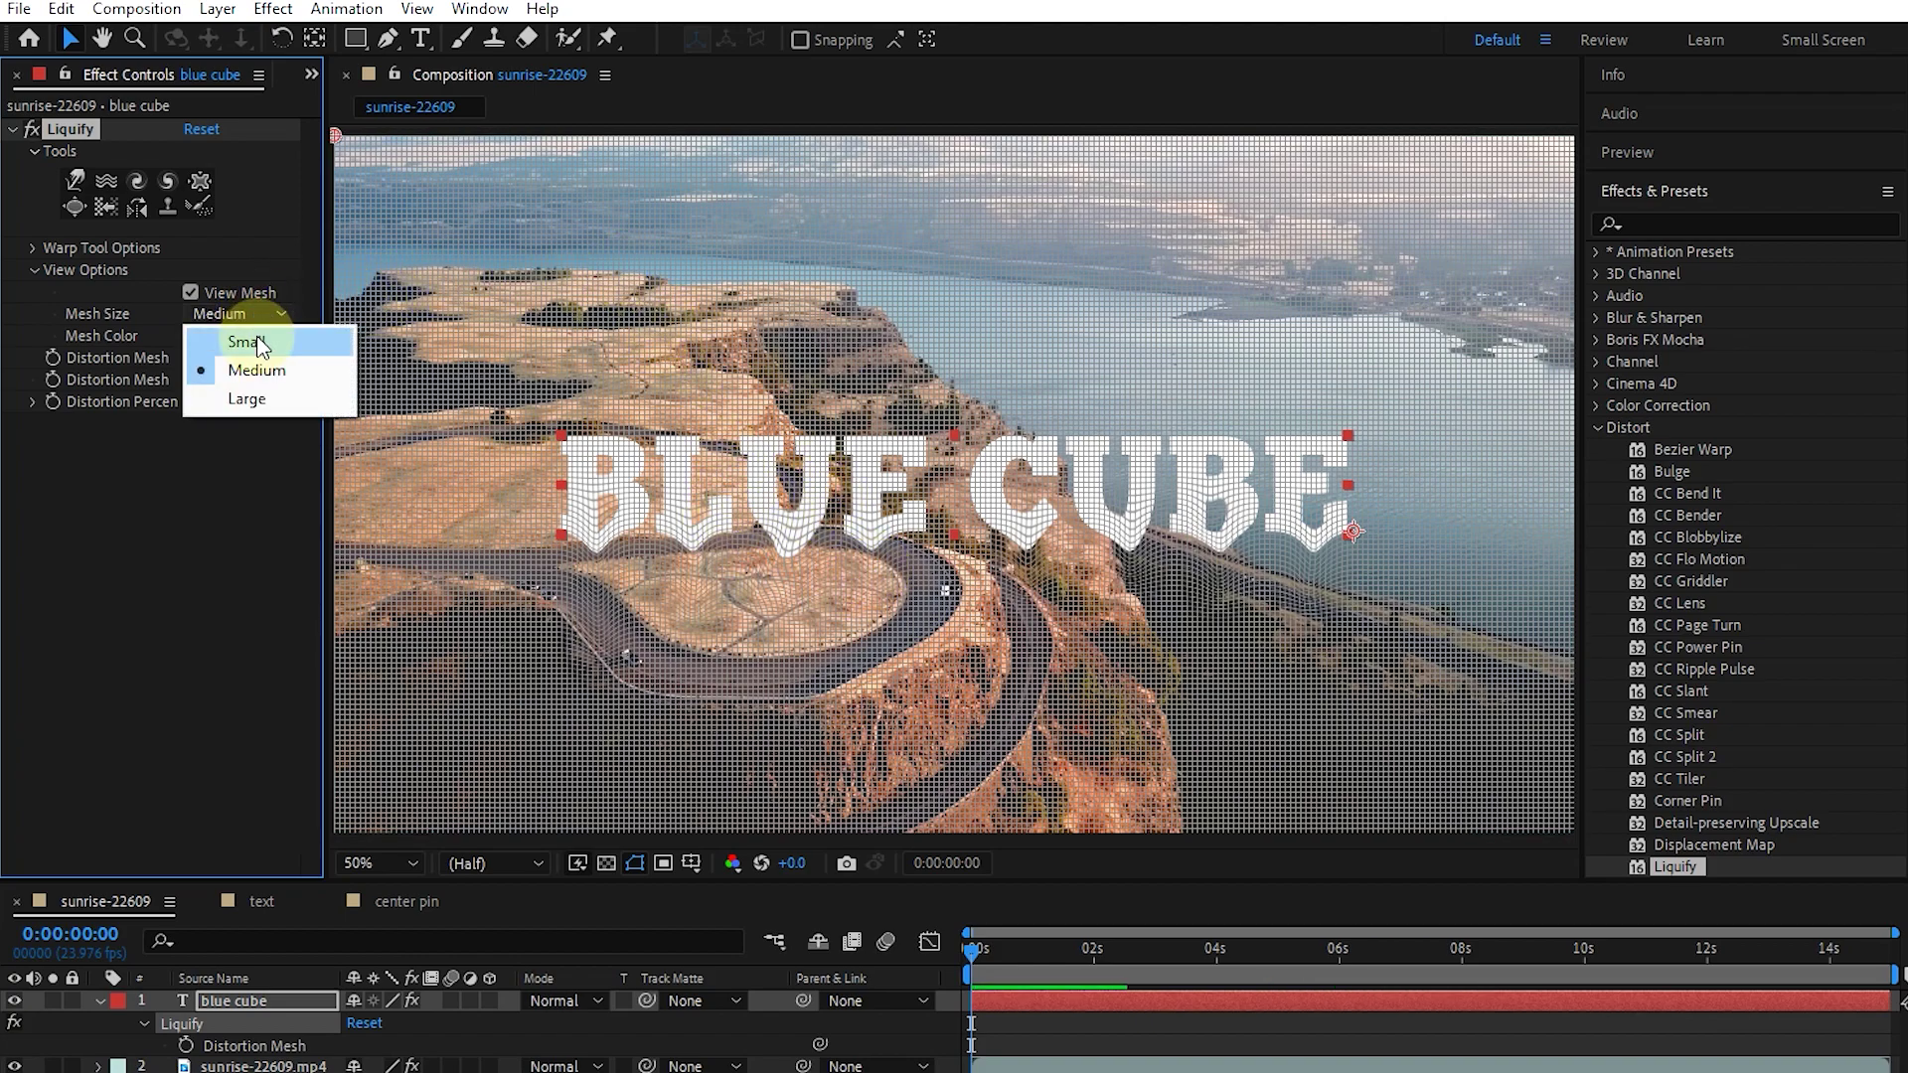
pyautogui.click(259, 402)
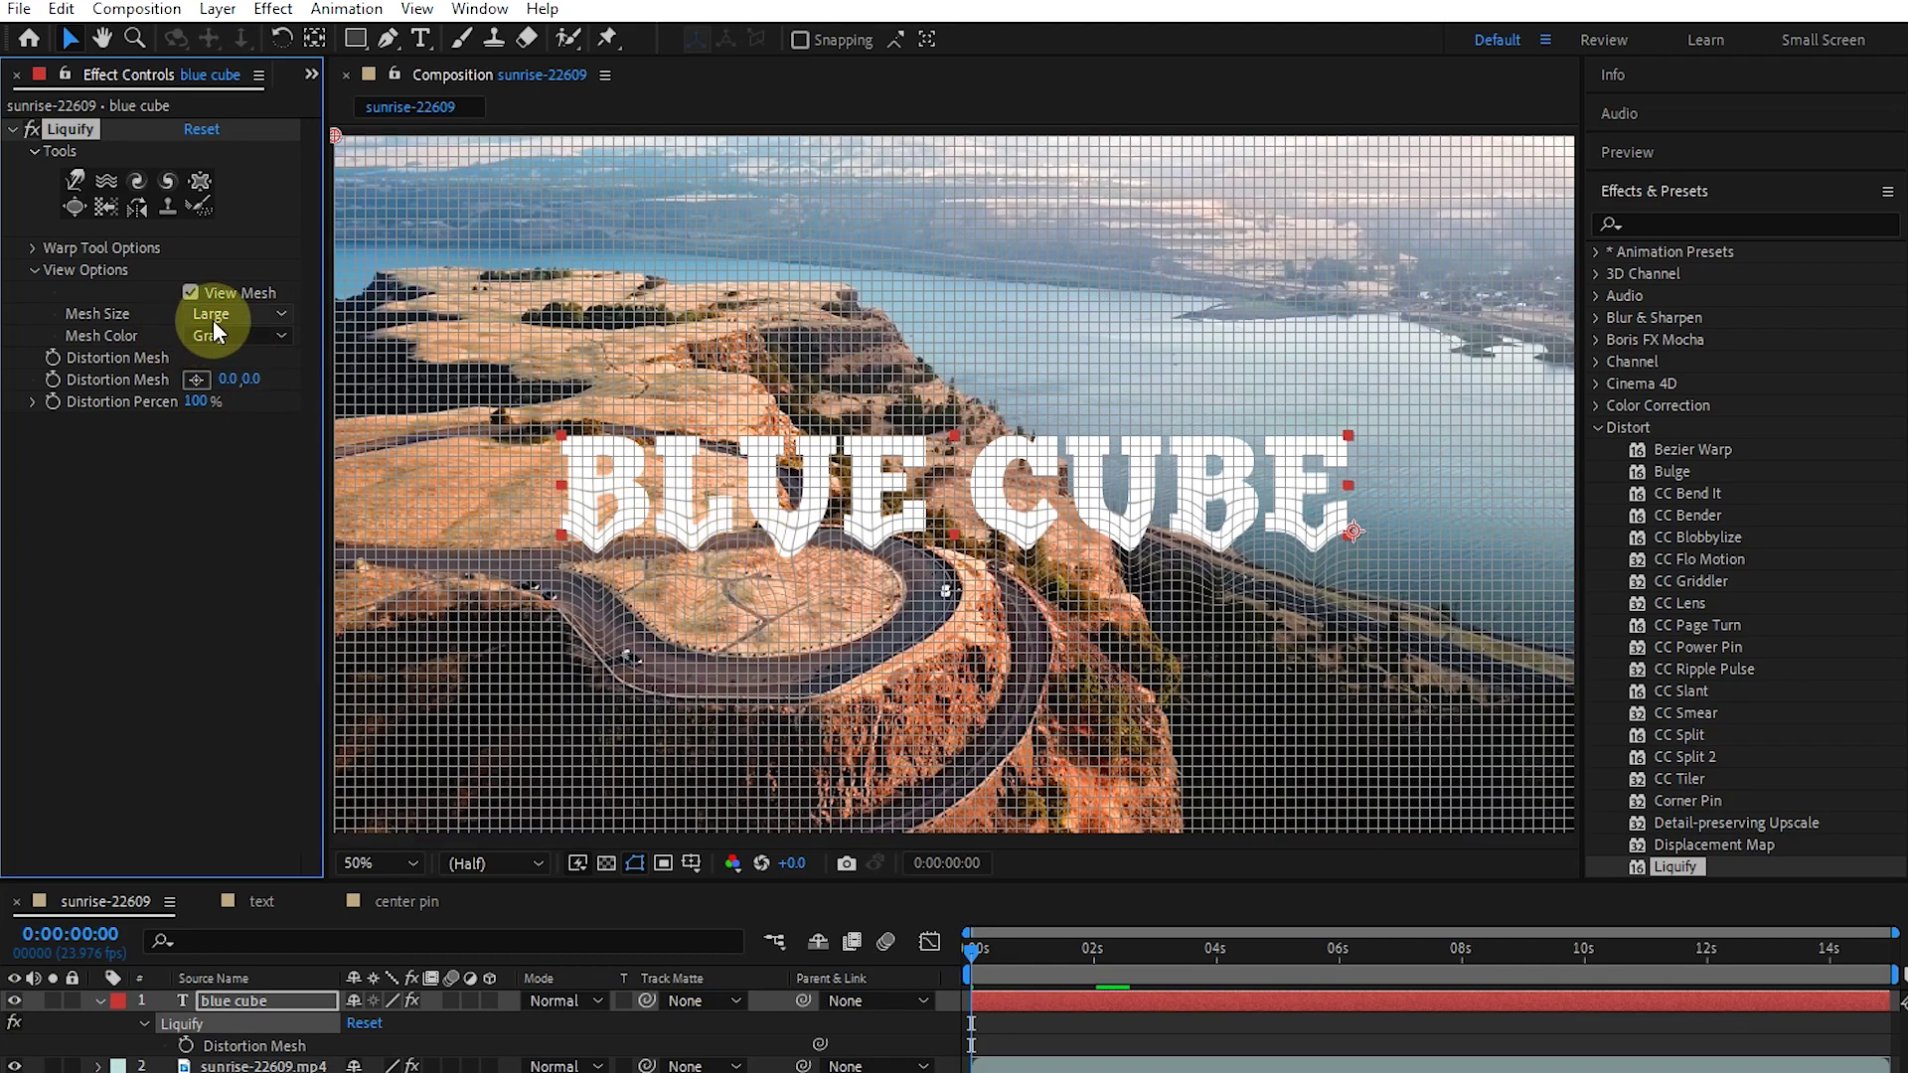
pyautogui.click(213, 316)
pyautogui.click(230, 371)
pyautogui.click(212, 336)
pyautogui.click(253, 426)
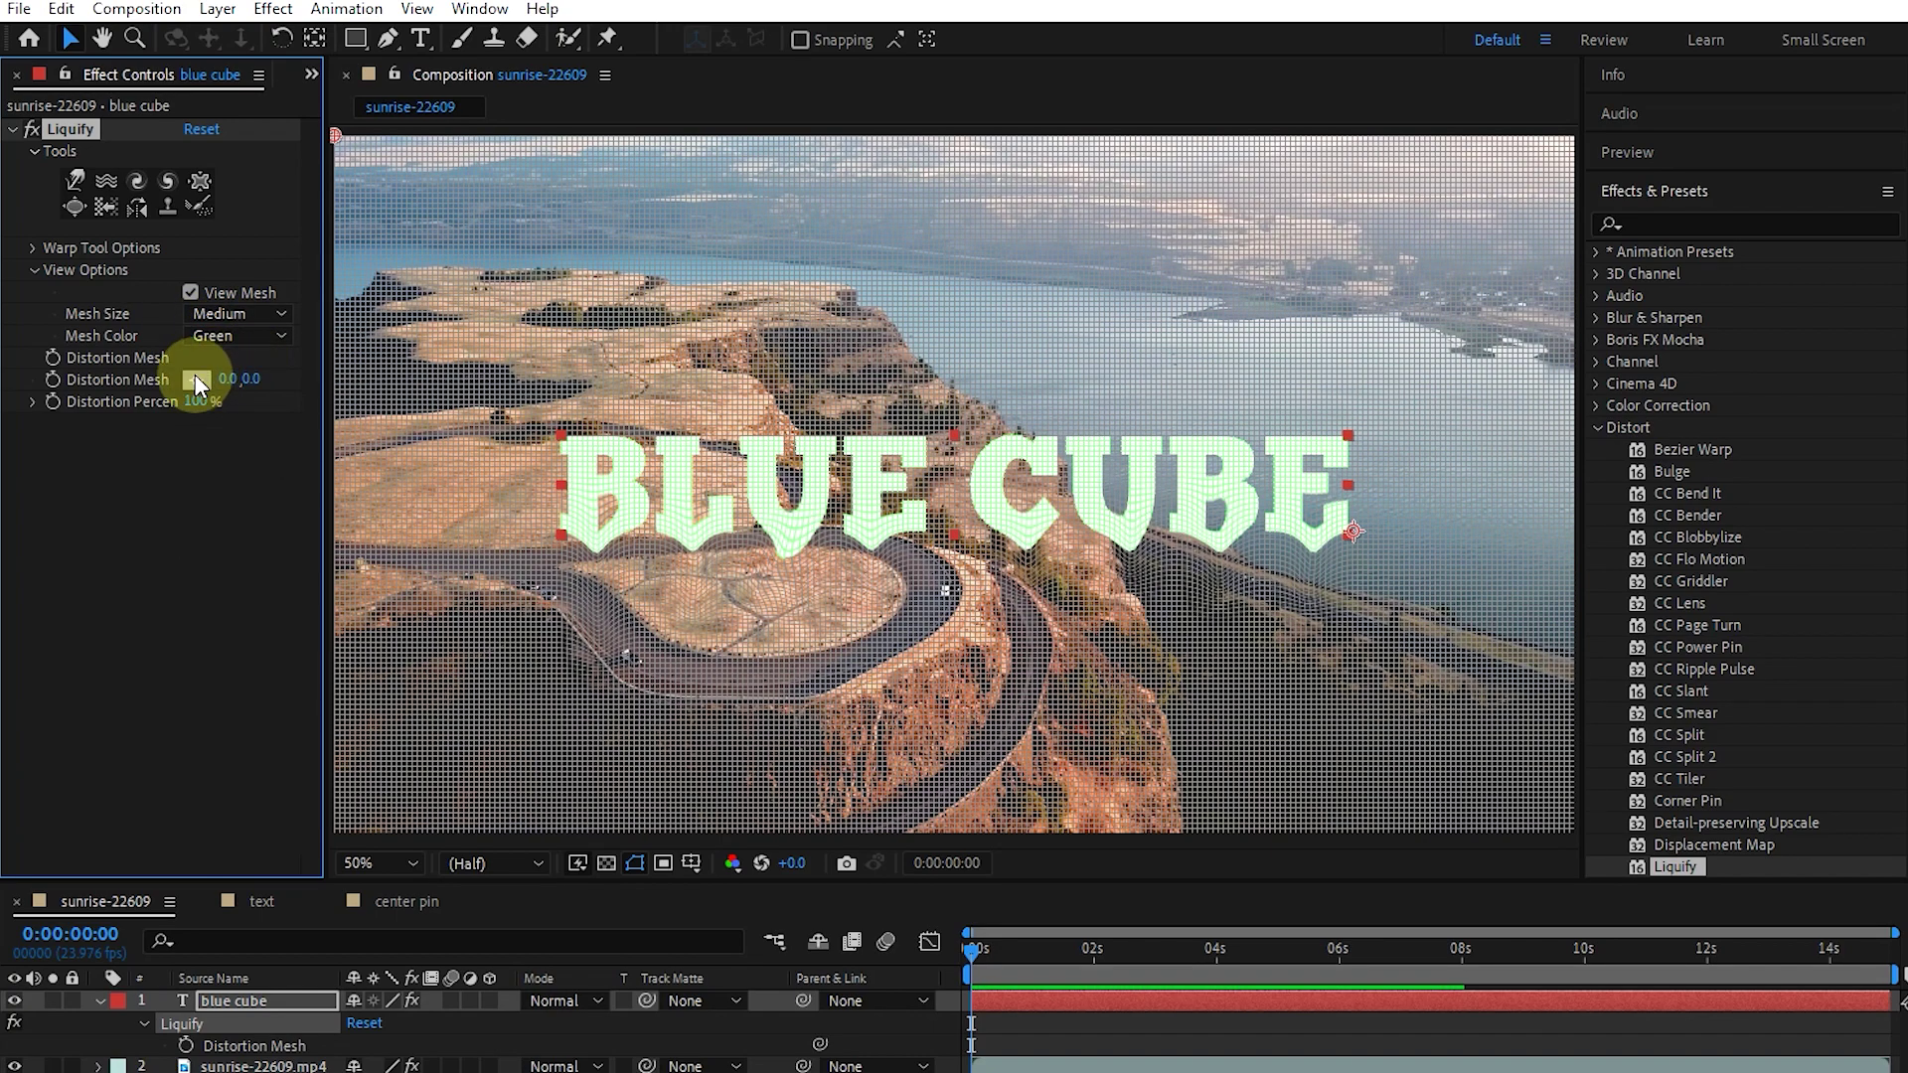
# Set a Liquify mesh offset point below the text and warp the BLUE letters sideways.
pyautogui.click(195, 379)
pyautogui.click(886, 533)
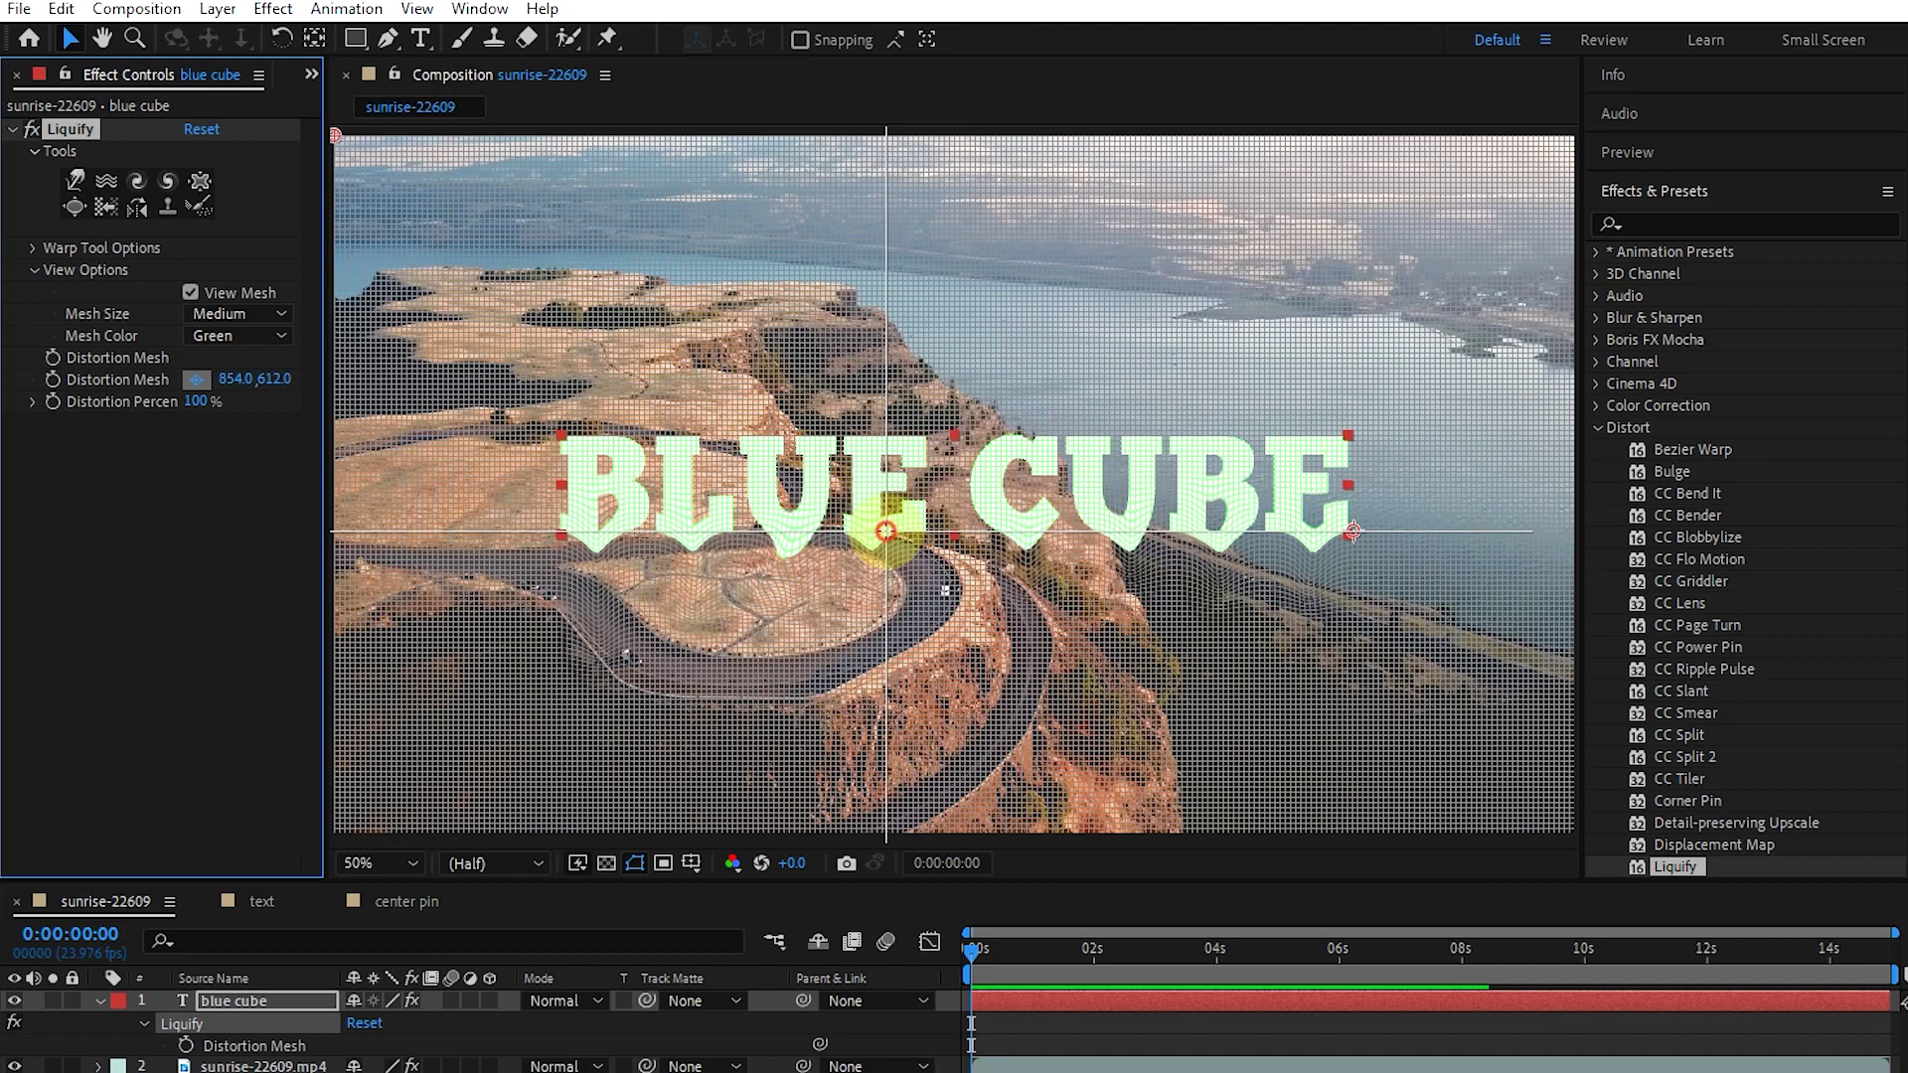
pyautogui.click(74, 180)
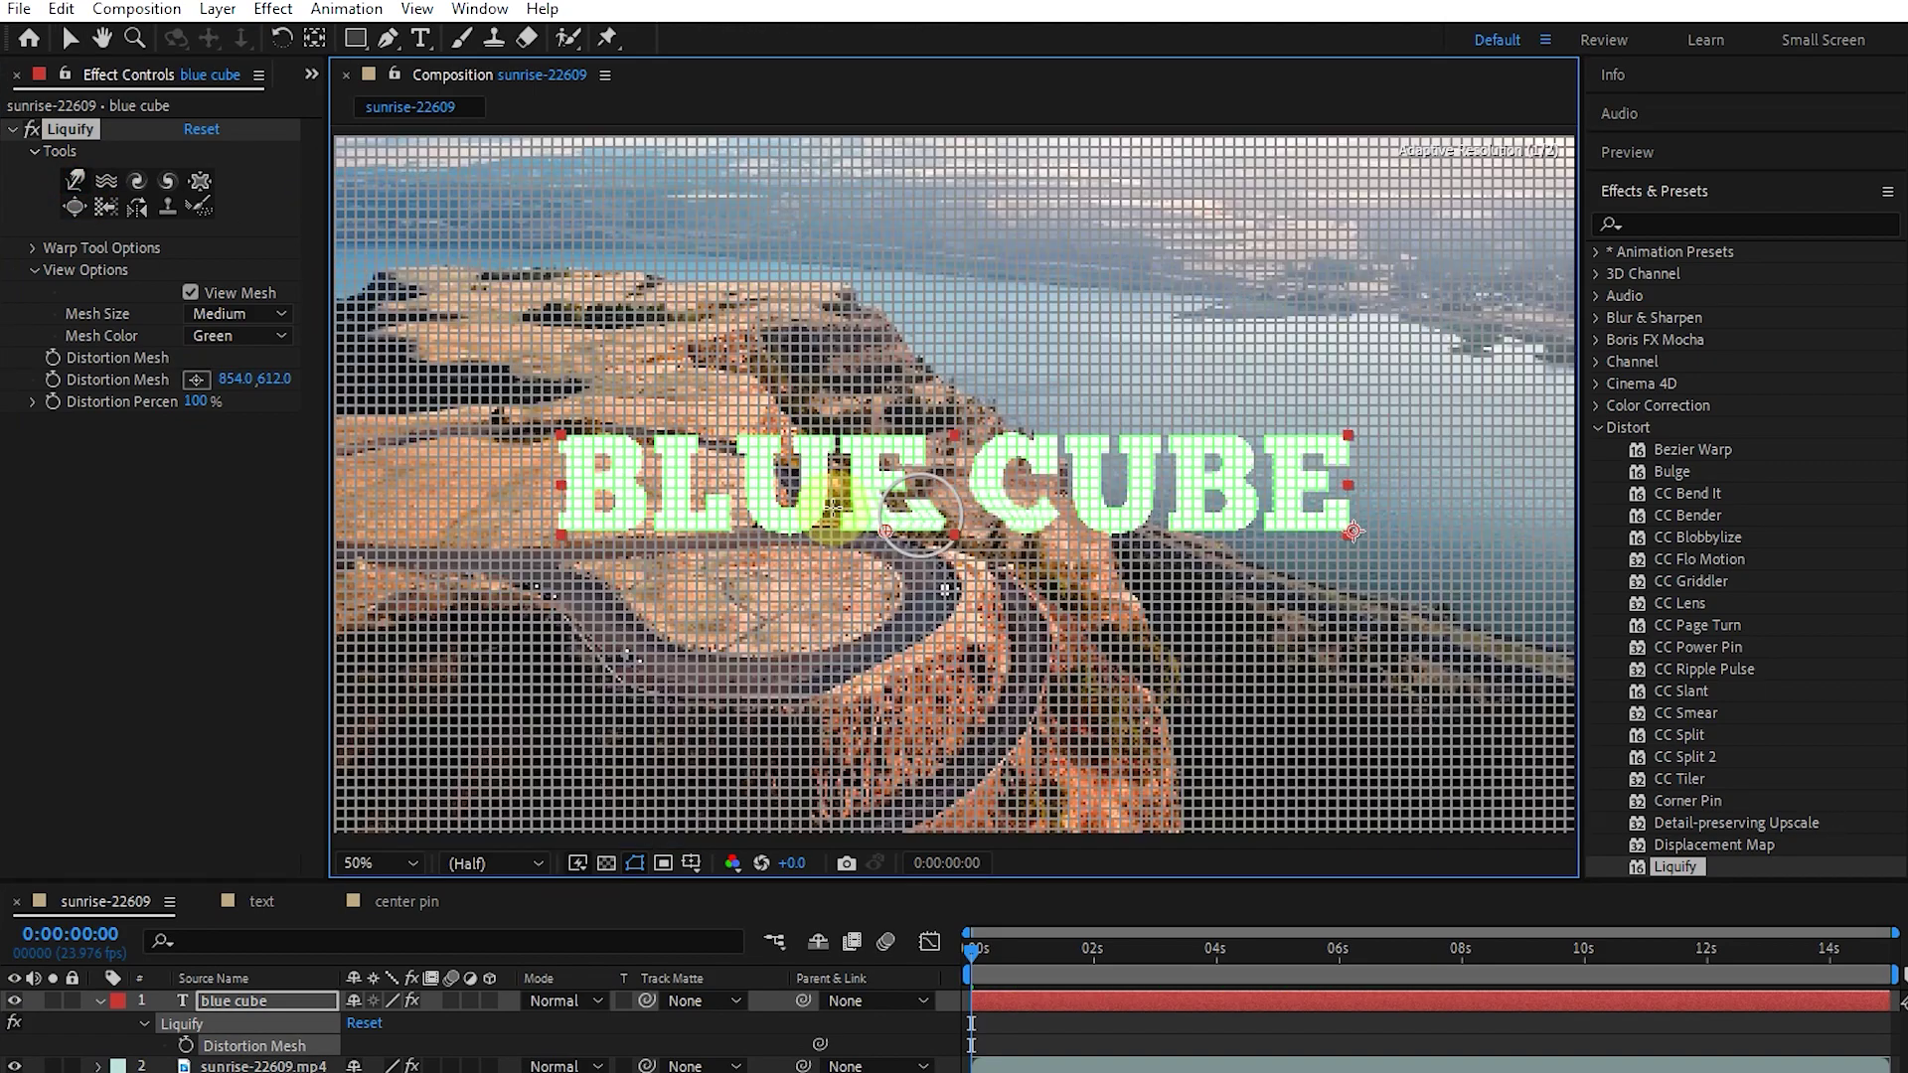
pyautogui.moveTo(511, 483)
pyautogui.mouseDown()
pyautogui.moveTo(788, 519)
pyautogui.moveTo(1193, 490)
pyautogui.moveTo(1299, 511)
pyautogui.moveTo(1023, 511)
pyautogui.moveTo(1406, 511)
pyautogui.mouseUp()
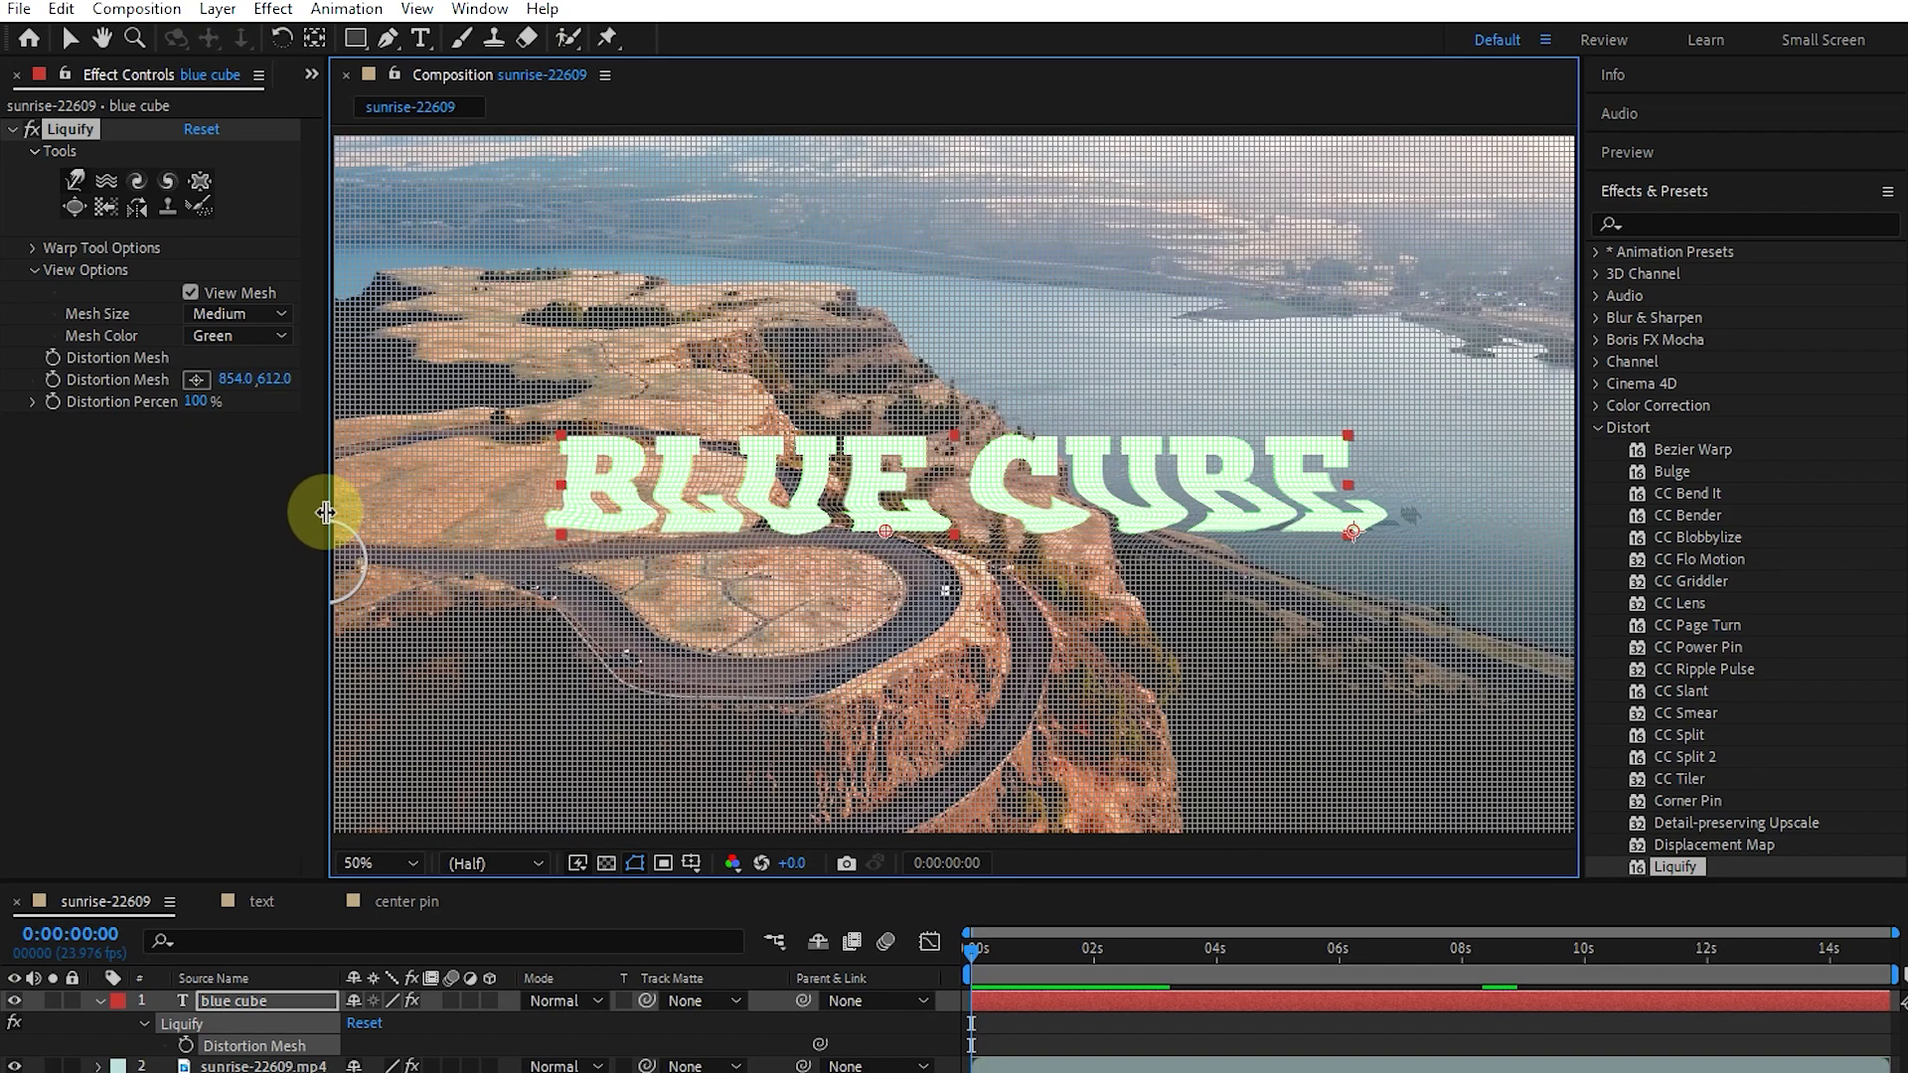
# Keyframe the Distortion Mesh Offset, moving it up to 854,363 at one second.
pyautogui.moveTo(326, 511); pyautogui.dragTo(408, 507)
pyautogui.click(51, 380)
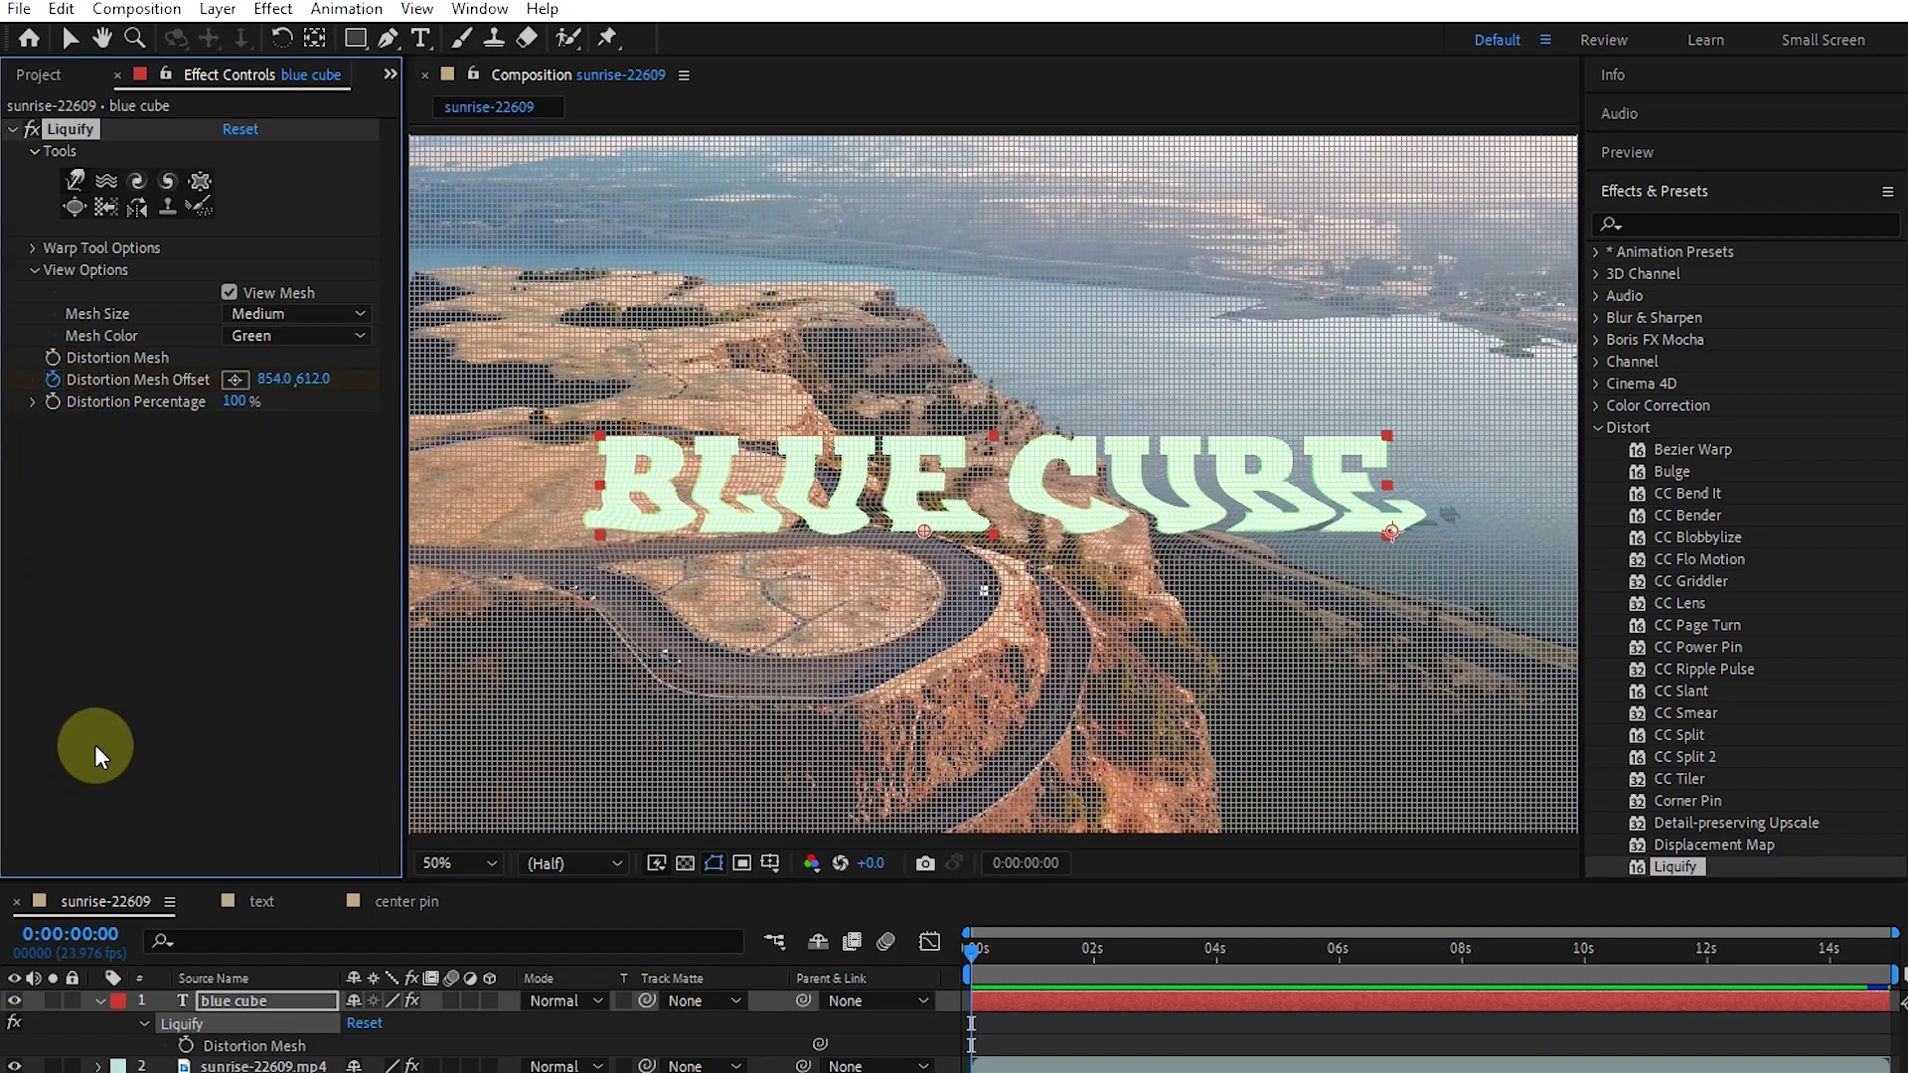
pyautogui.click(247, 994)
pyautogui.press('u')
pyautogui.click(1083, 1070)
pyautogui.click(269, 1050)
pyautogui.moveTo(1024, 956); pyautogui.dragTo(1031, 956)
pyautogui.moveTo(323, 382); pyautogui.dragTo(51, 370)
pyautogui.moveTo(1030, 938); pyautogui.dragTo(966, 934)
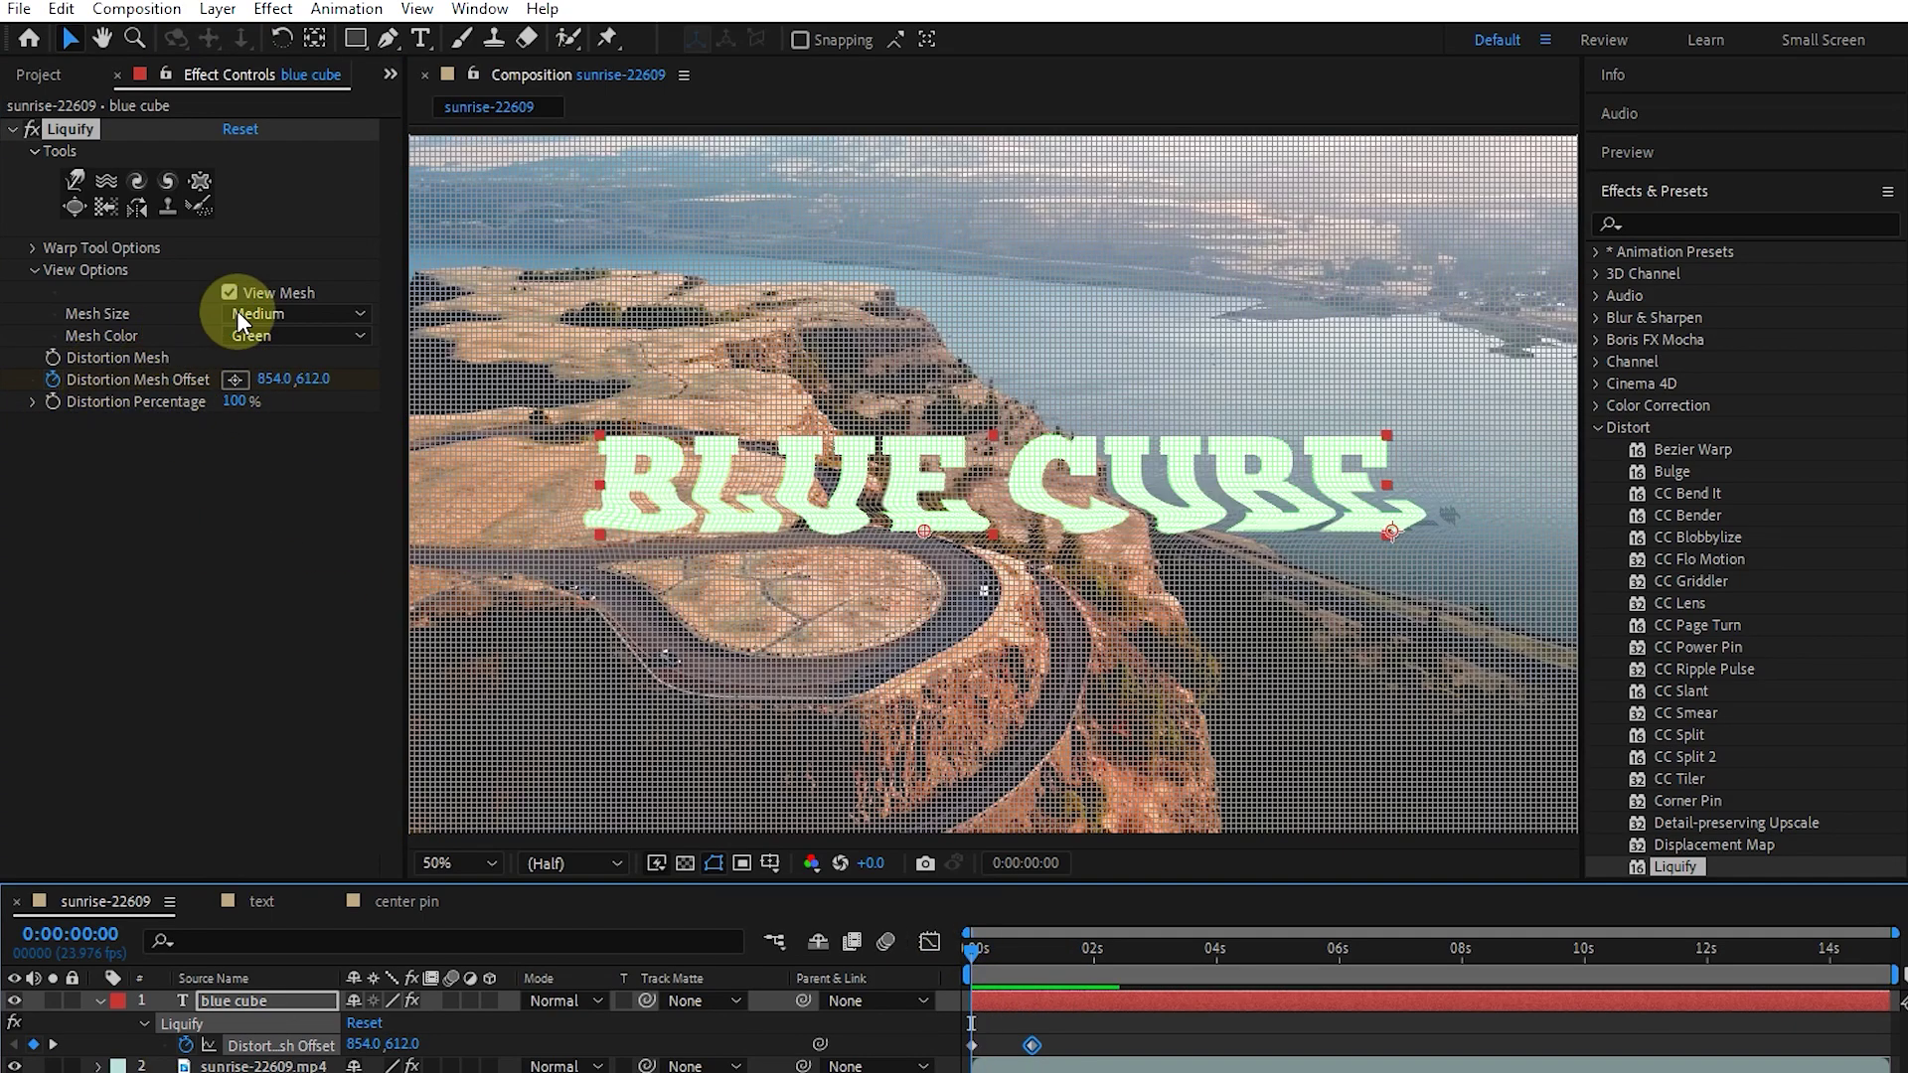
# Hide the distortion mesh, preview, and nudge the mesh offset down to 856,660.
pyautogui.click(283, 293)
pyautogui.press('space')
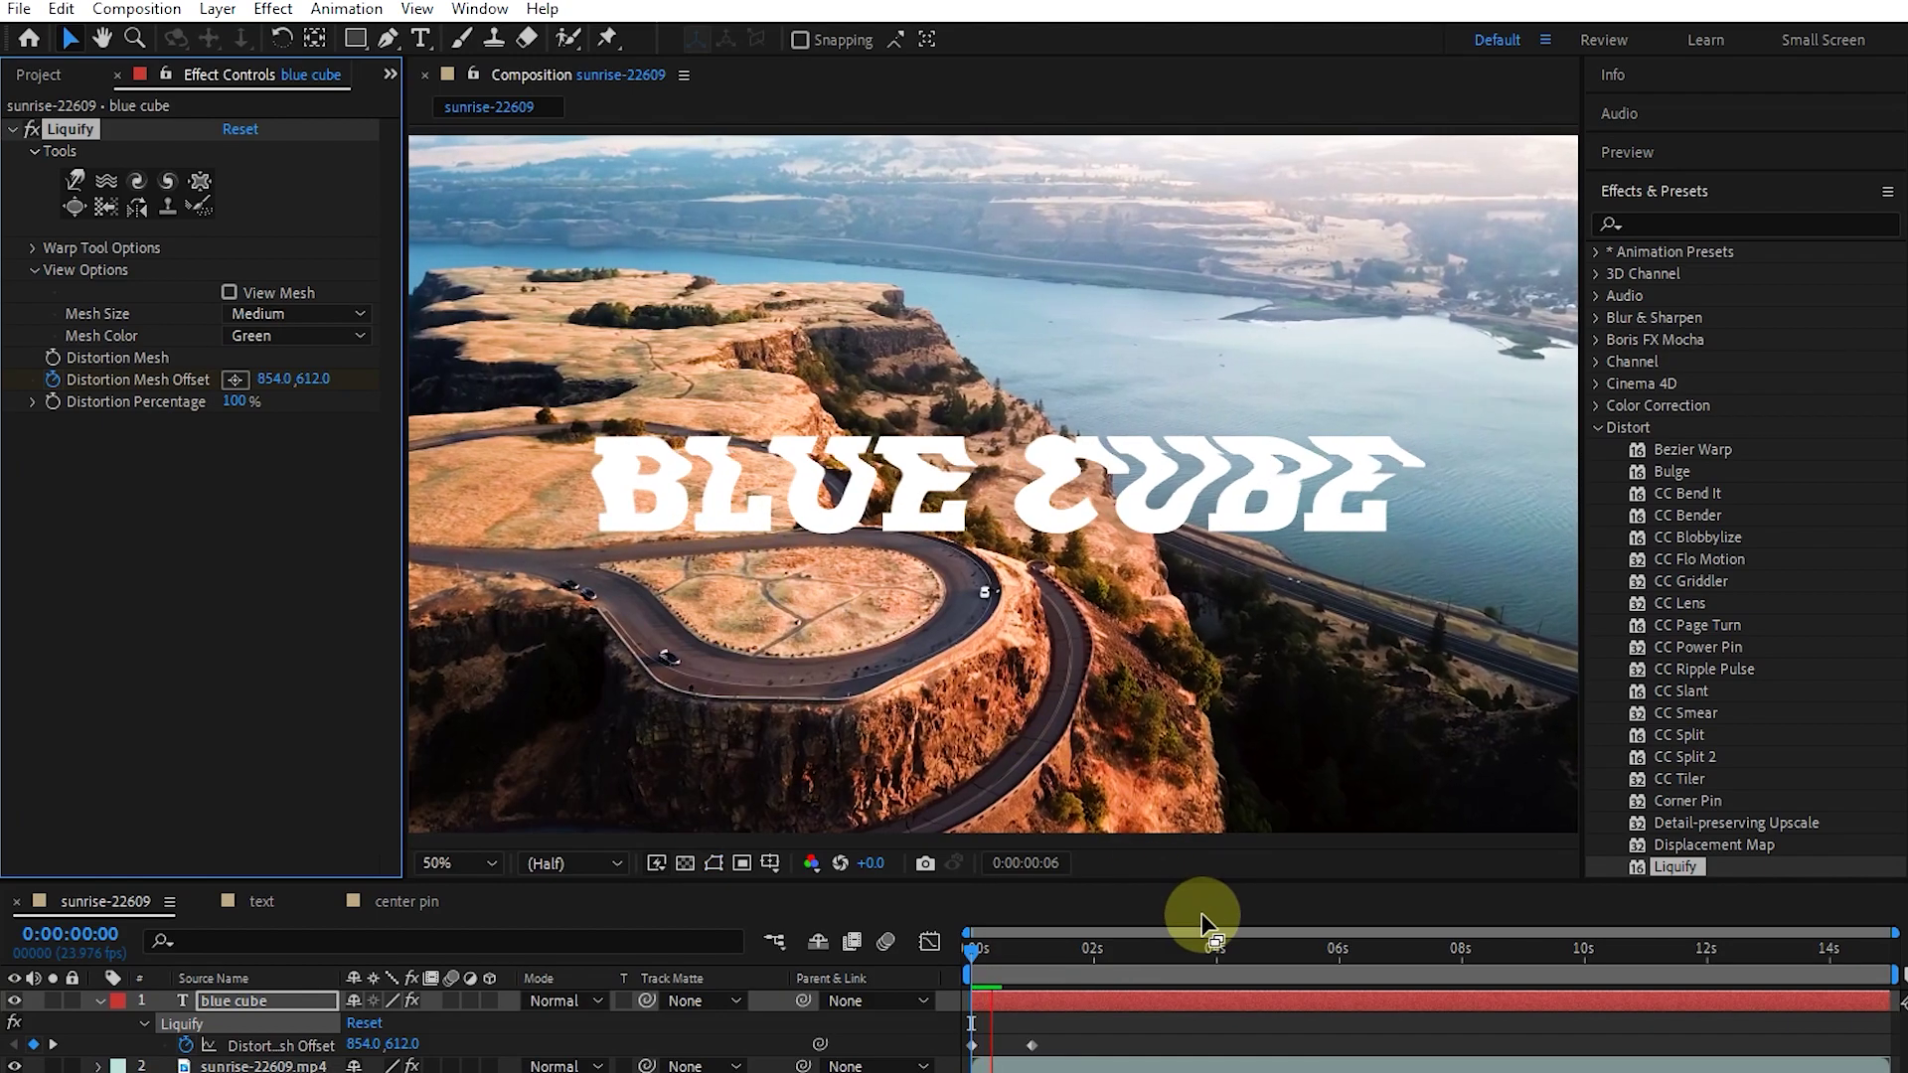
pyautogui.press('space')
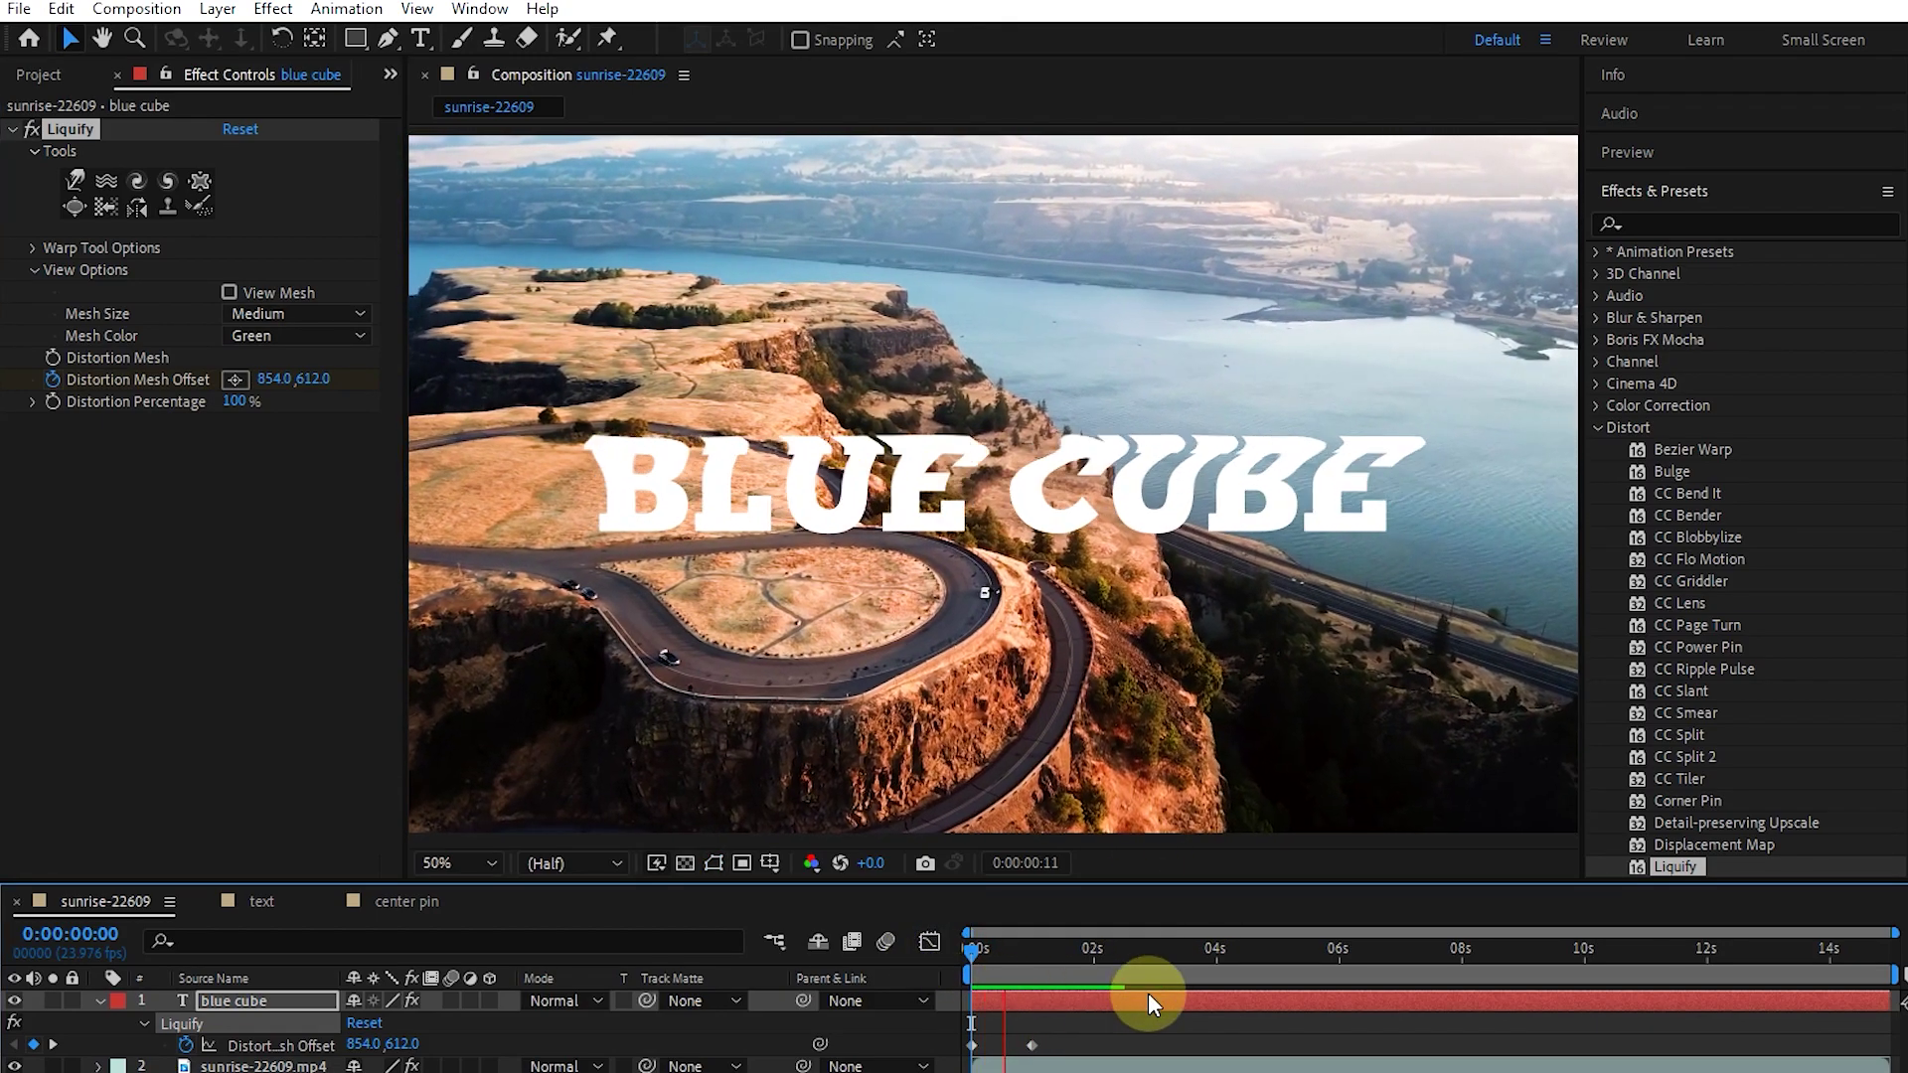
pyautogui.press('space')
pyautogui.moveTo(920, 534); pyautogui.dragTo(920, 565)
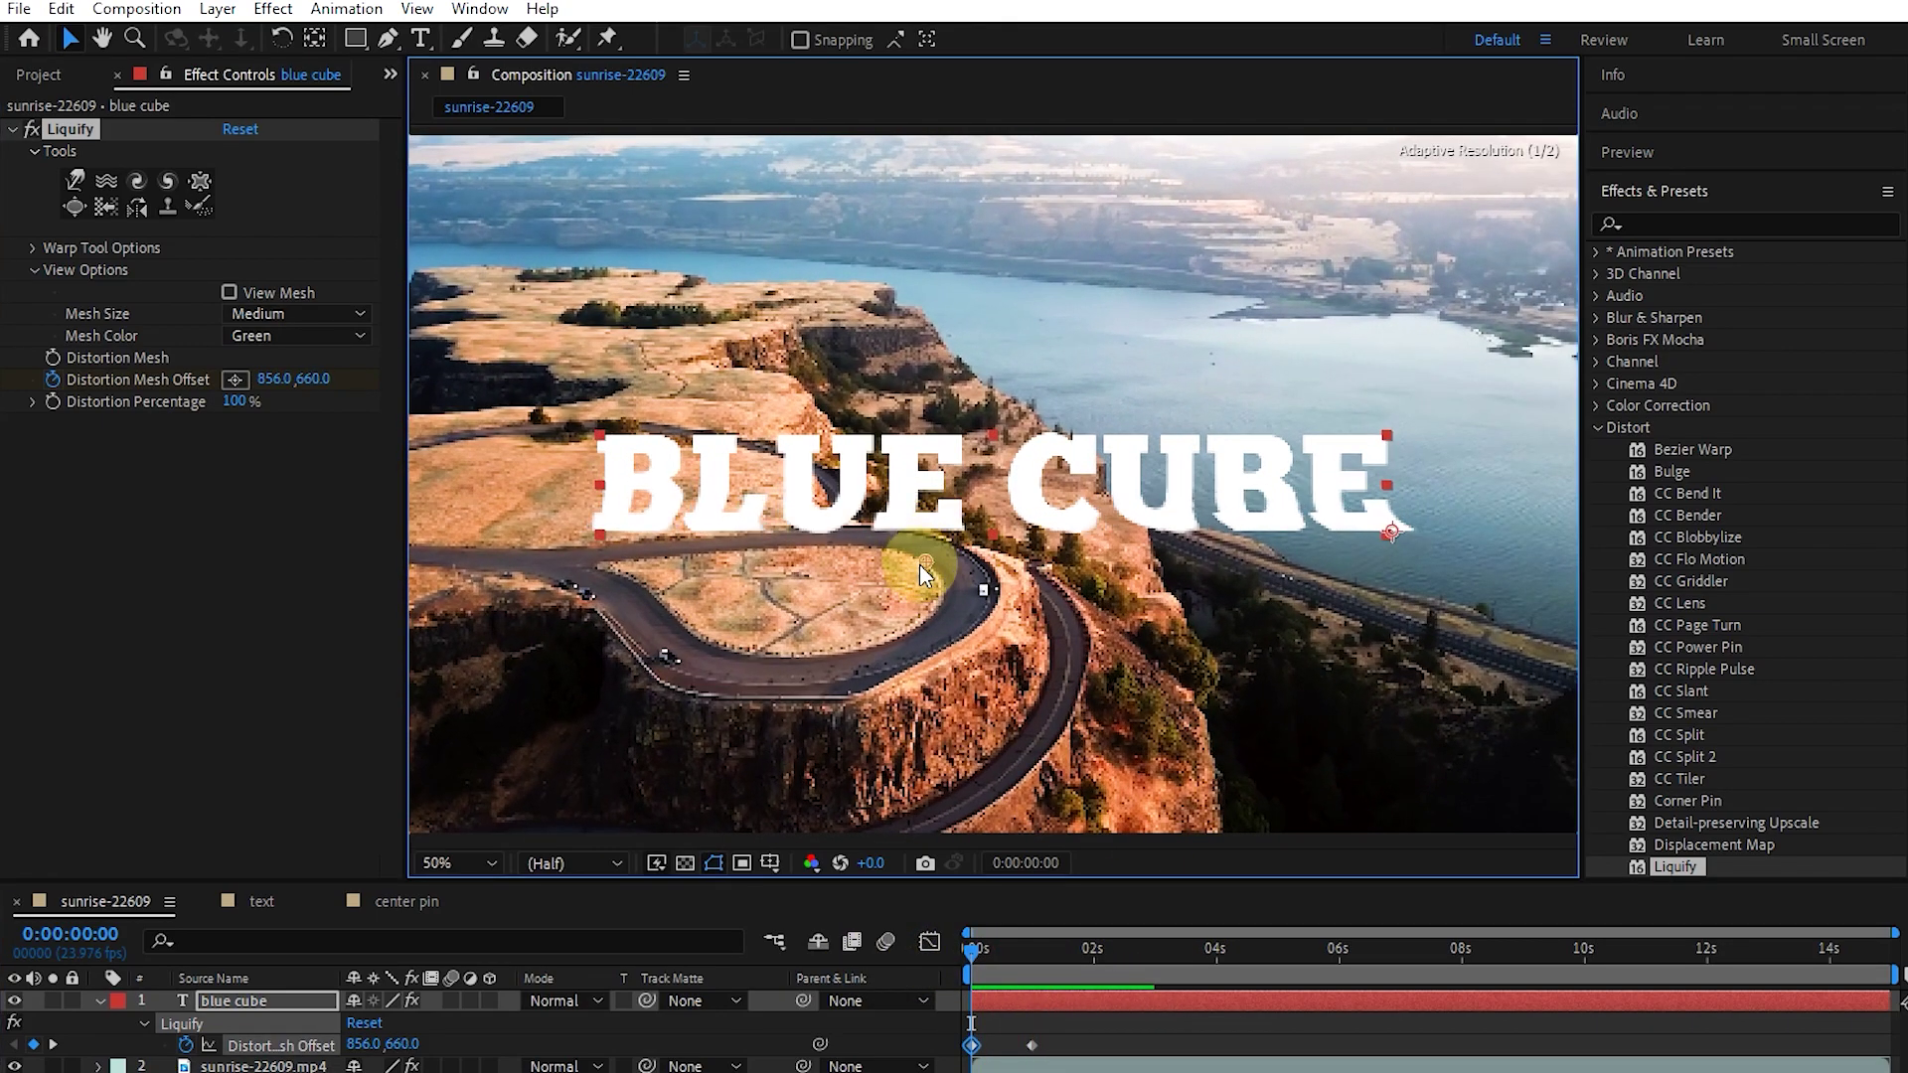
pyautogui.press('space')
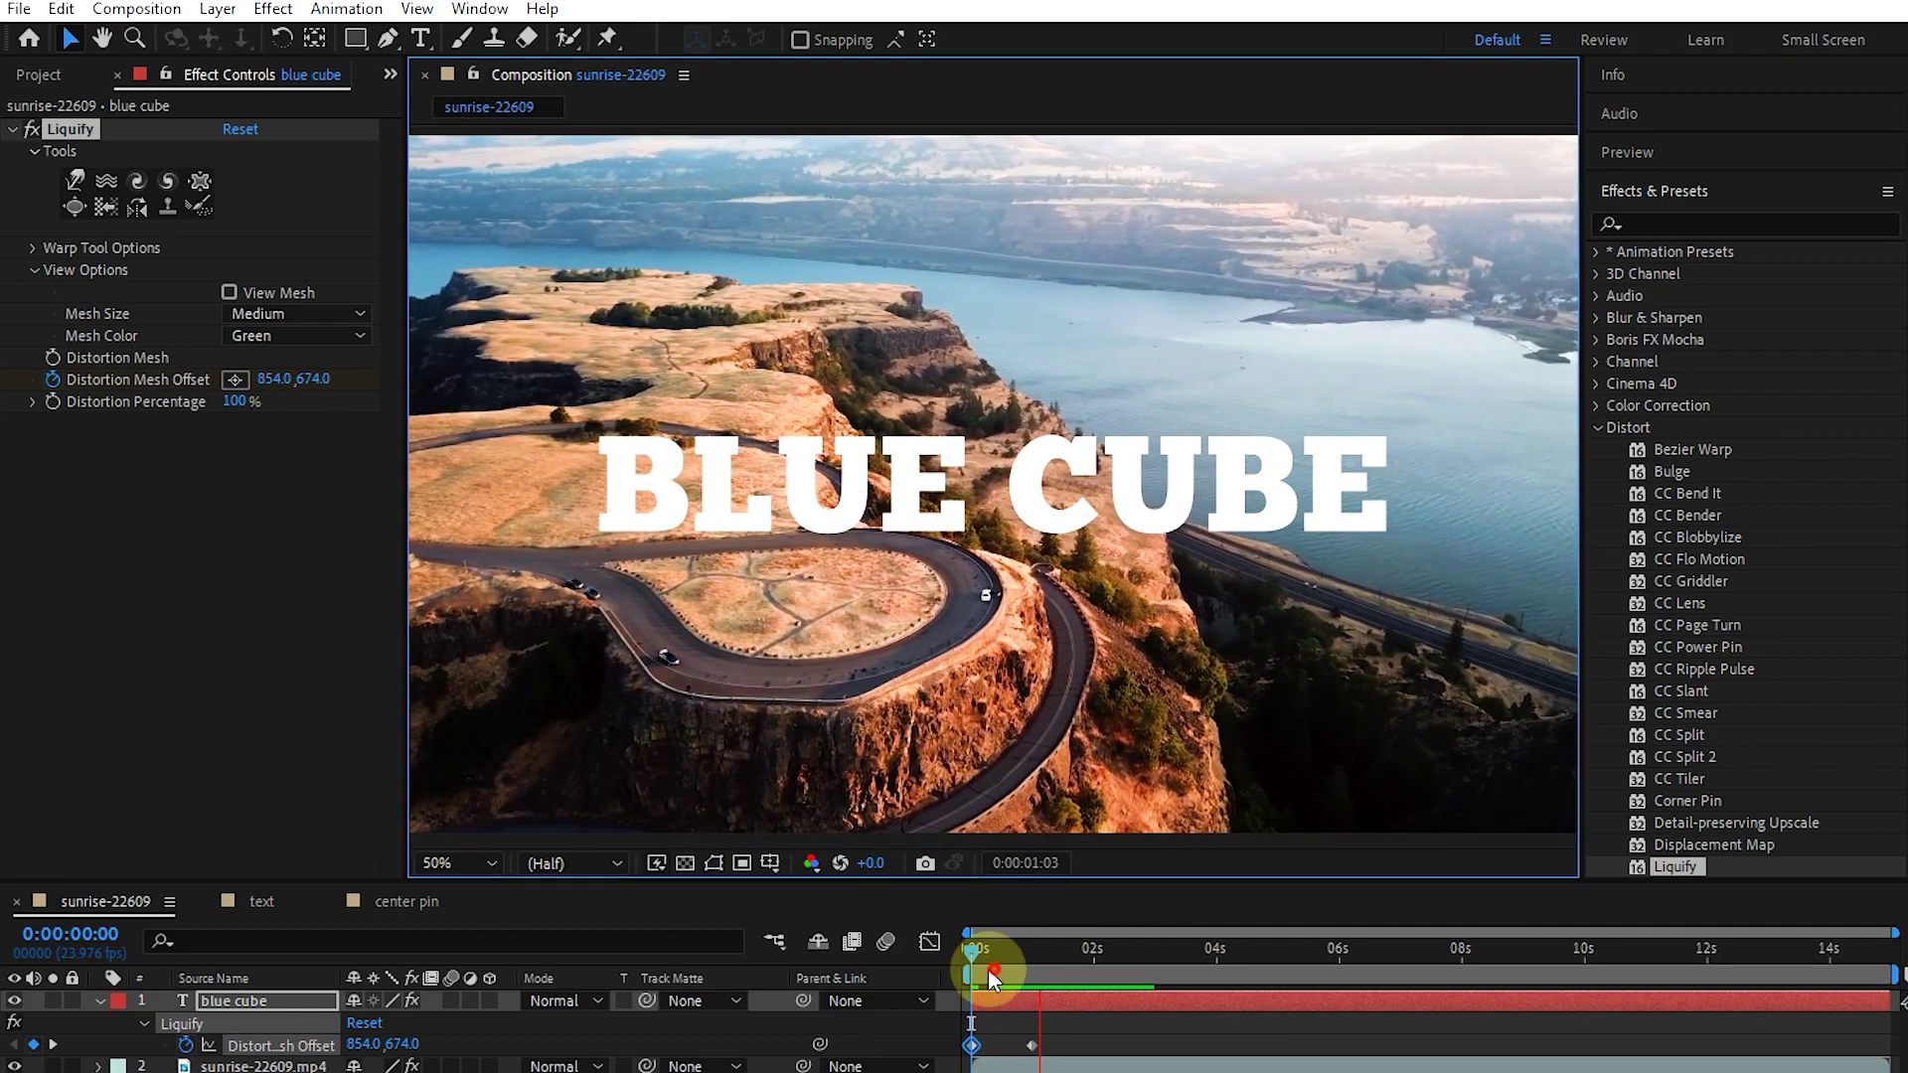
# Delete the Liquify effect from the BLUE CUBE text.
pyautogui.click(978, 960)
pyautogui.click(77, 126)
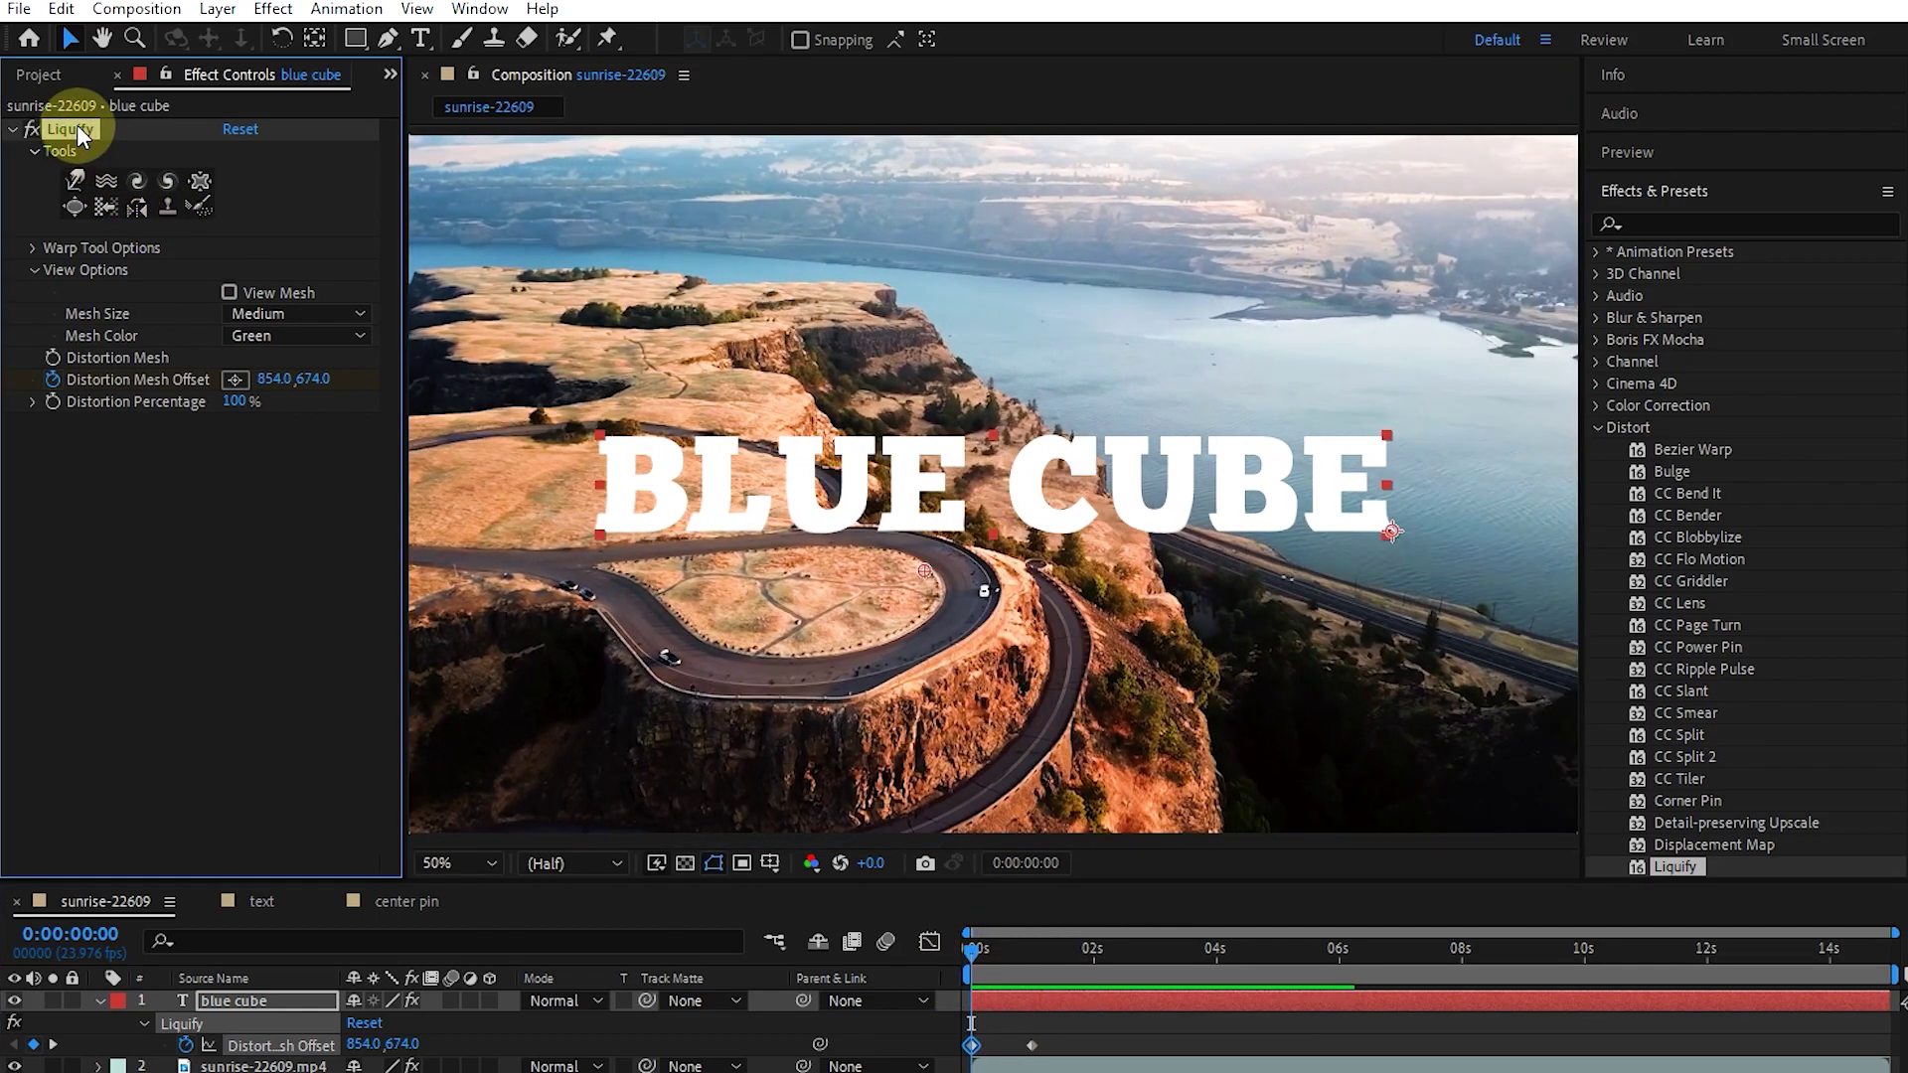
pyautogui.press('Delete')
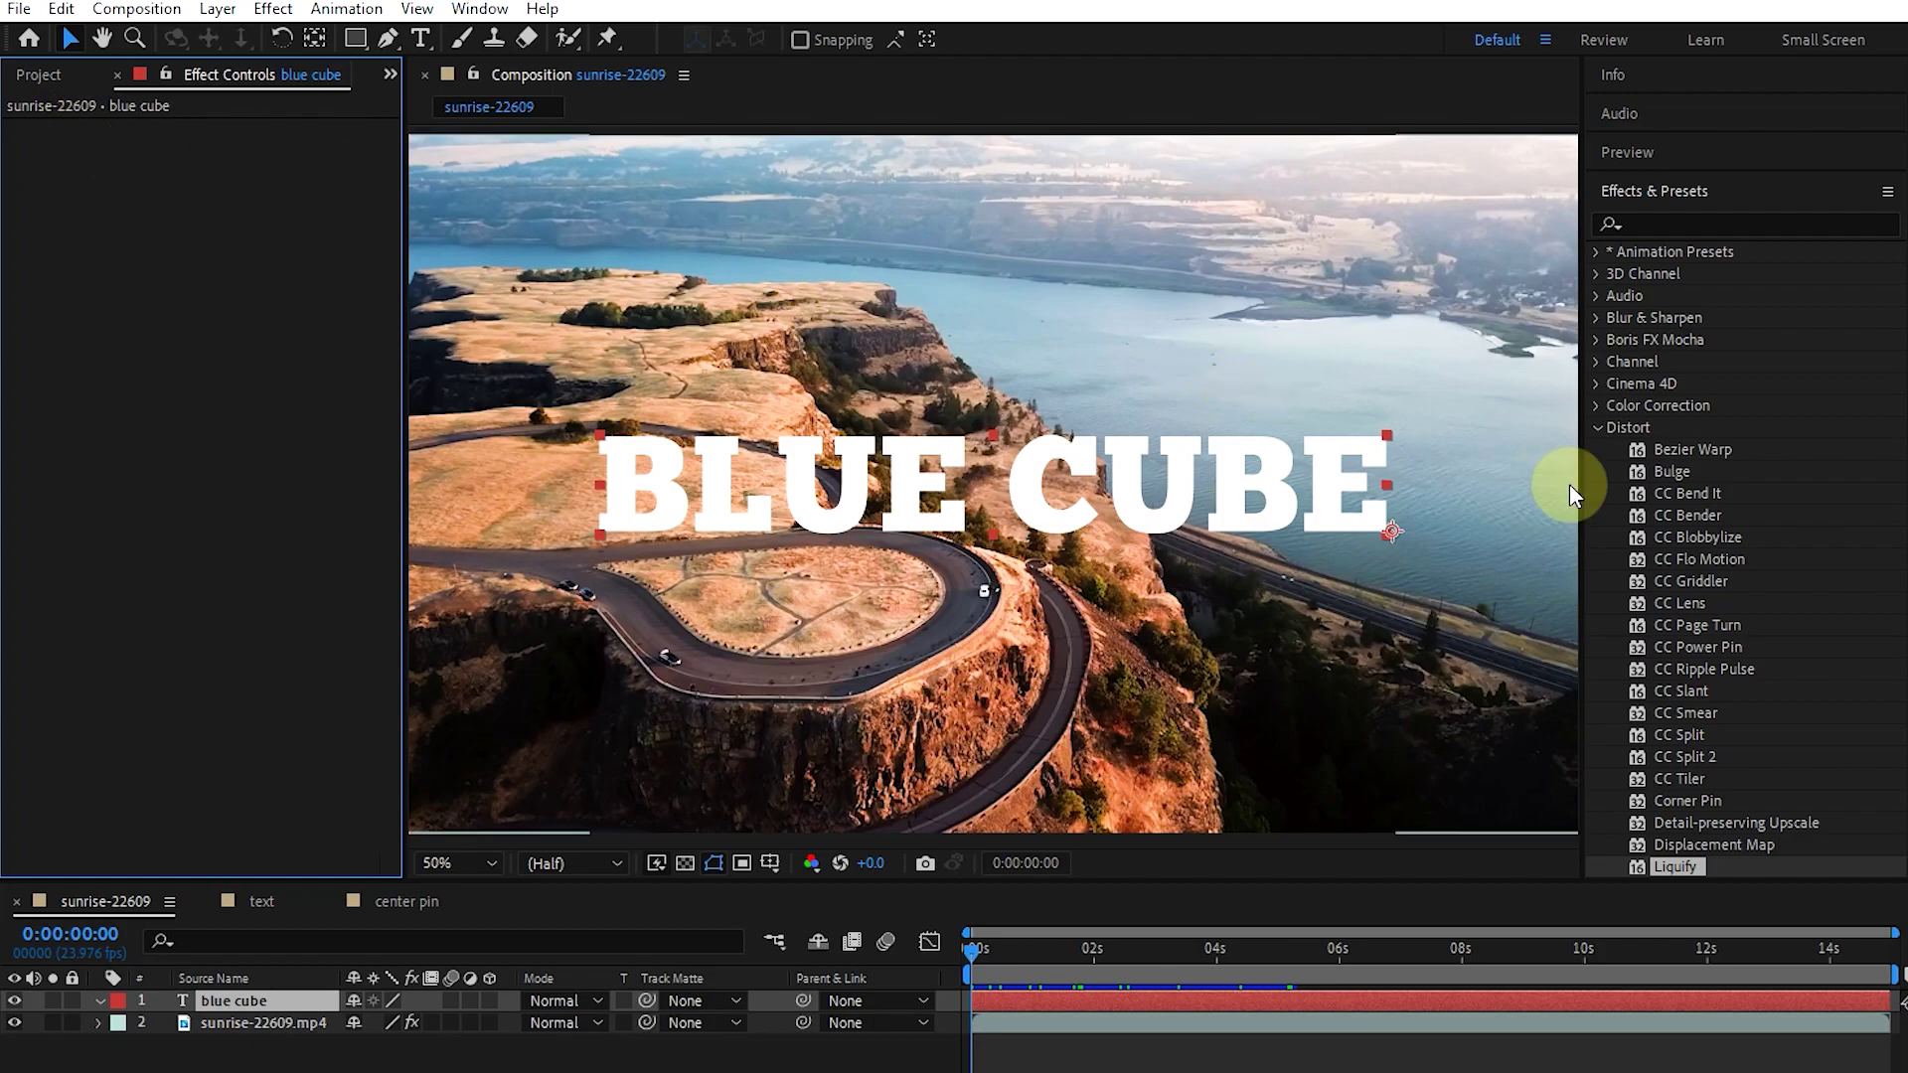
# Apply Displacement Map to BLUE CUBE with sunrise-22609.mp4 as the map layer.
pyautogui.scroll(-1, 1734, 845)
pyautogui.click(1717, 765)
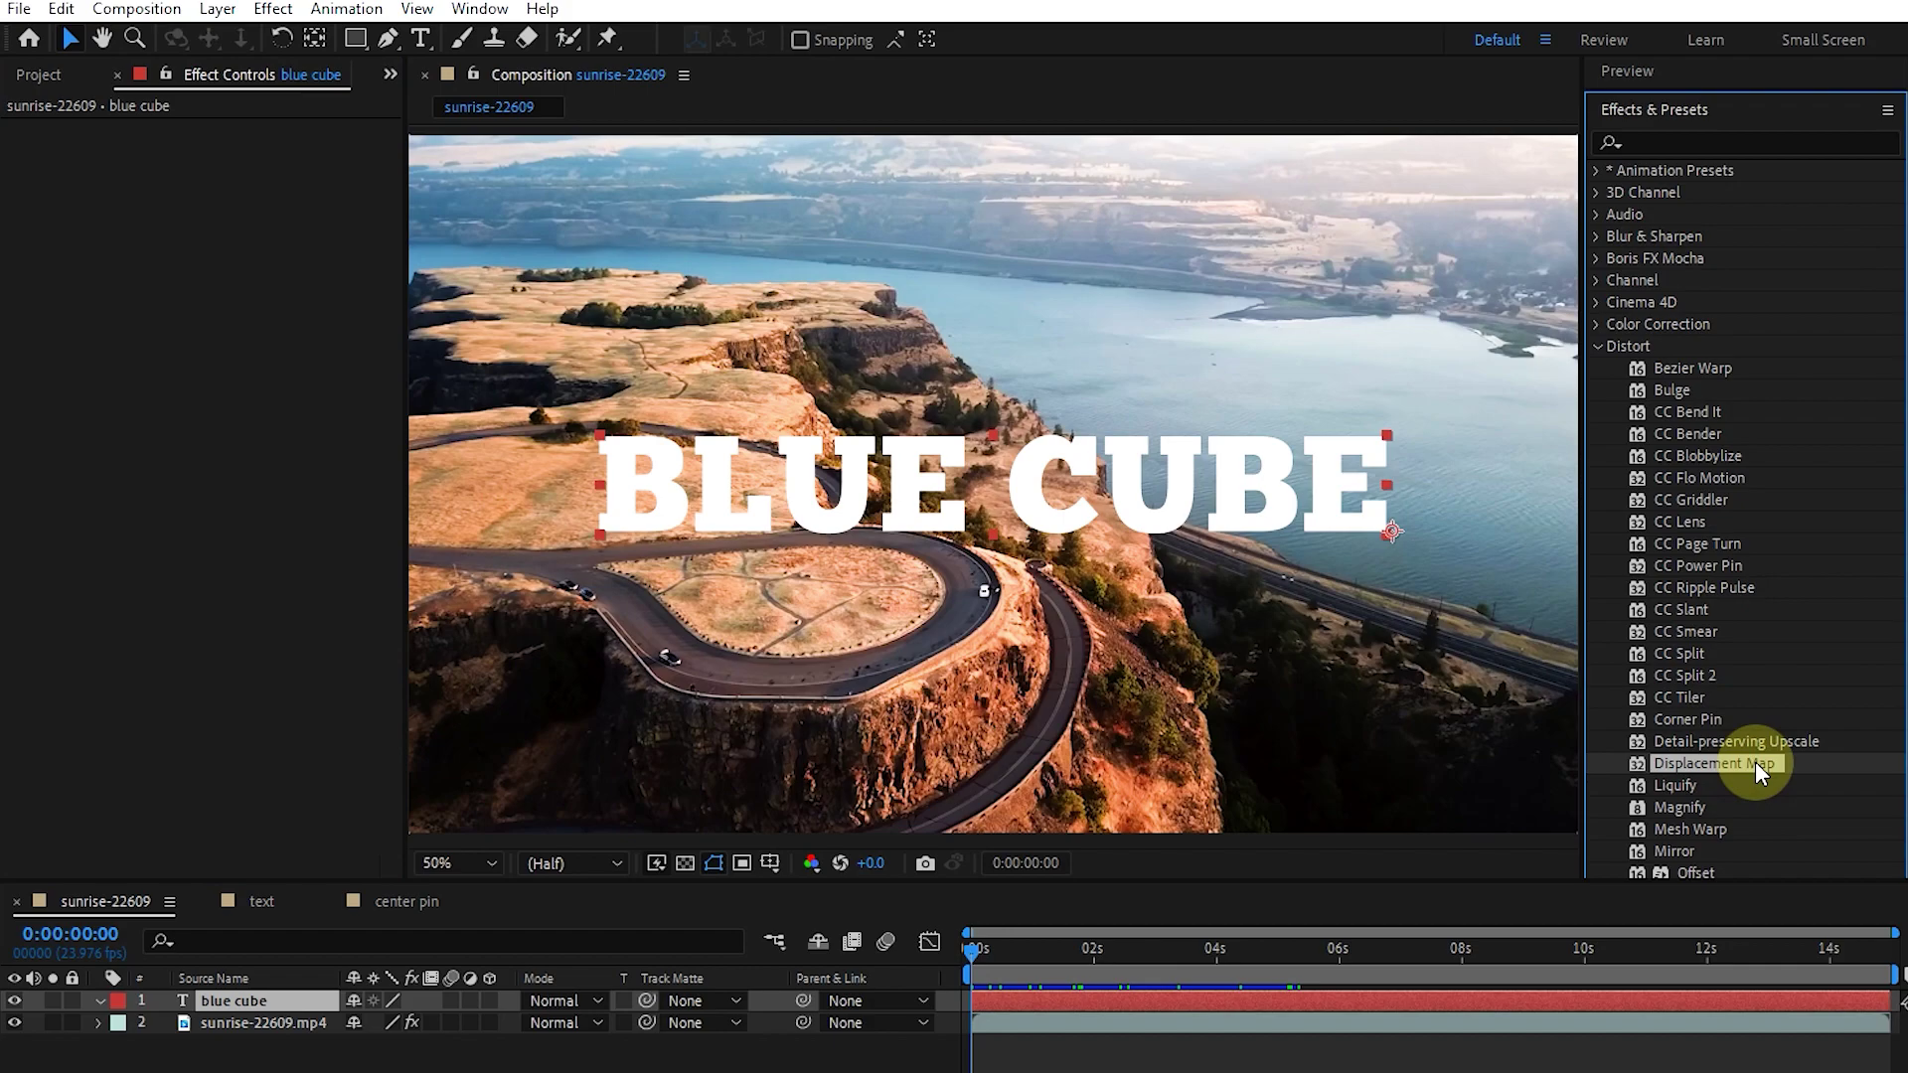
pyautogui.moveTo(1755, 761); pyautogui.dragTo(927, 469)
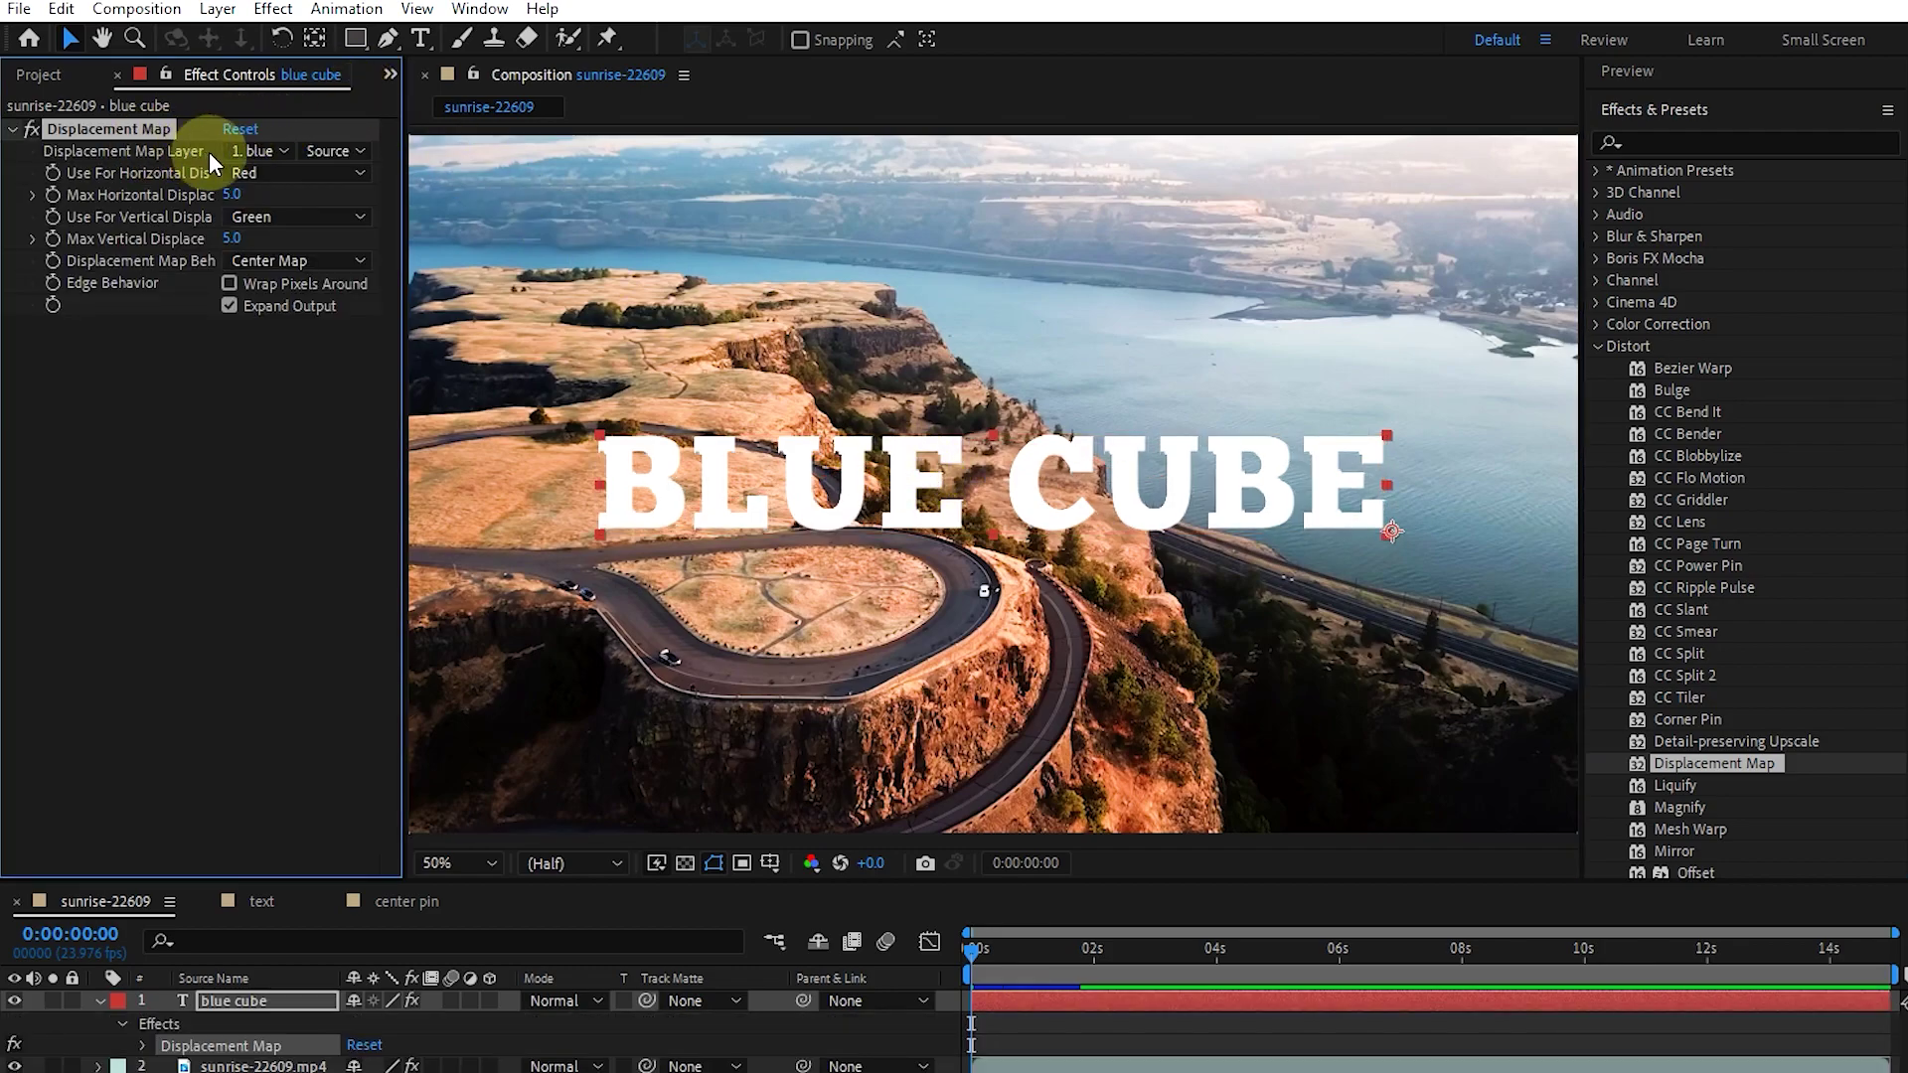
pyautogui.click(253, 151)
pyautogui.click(298, 243)
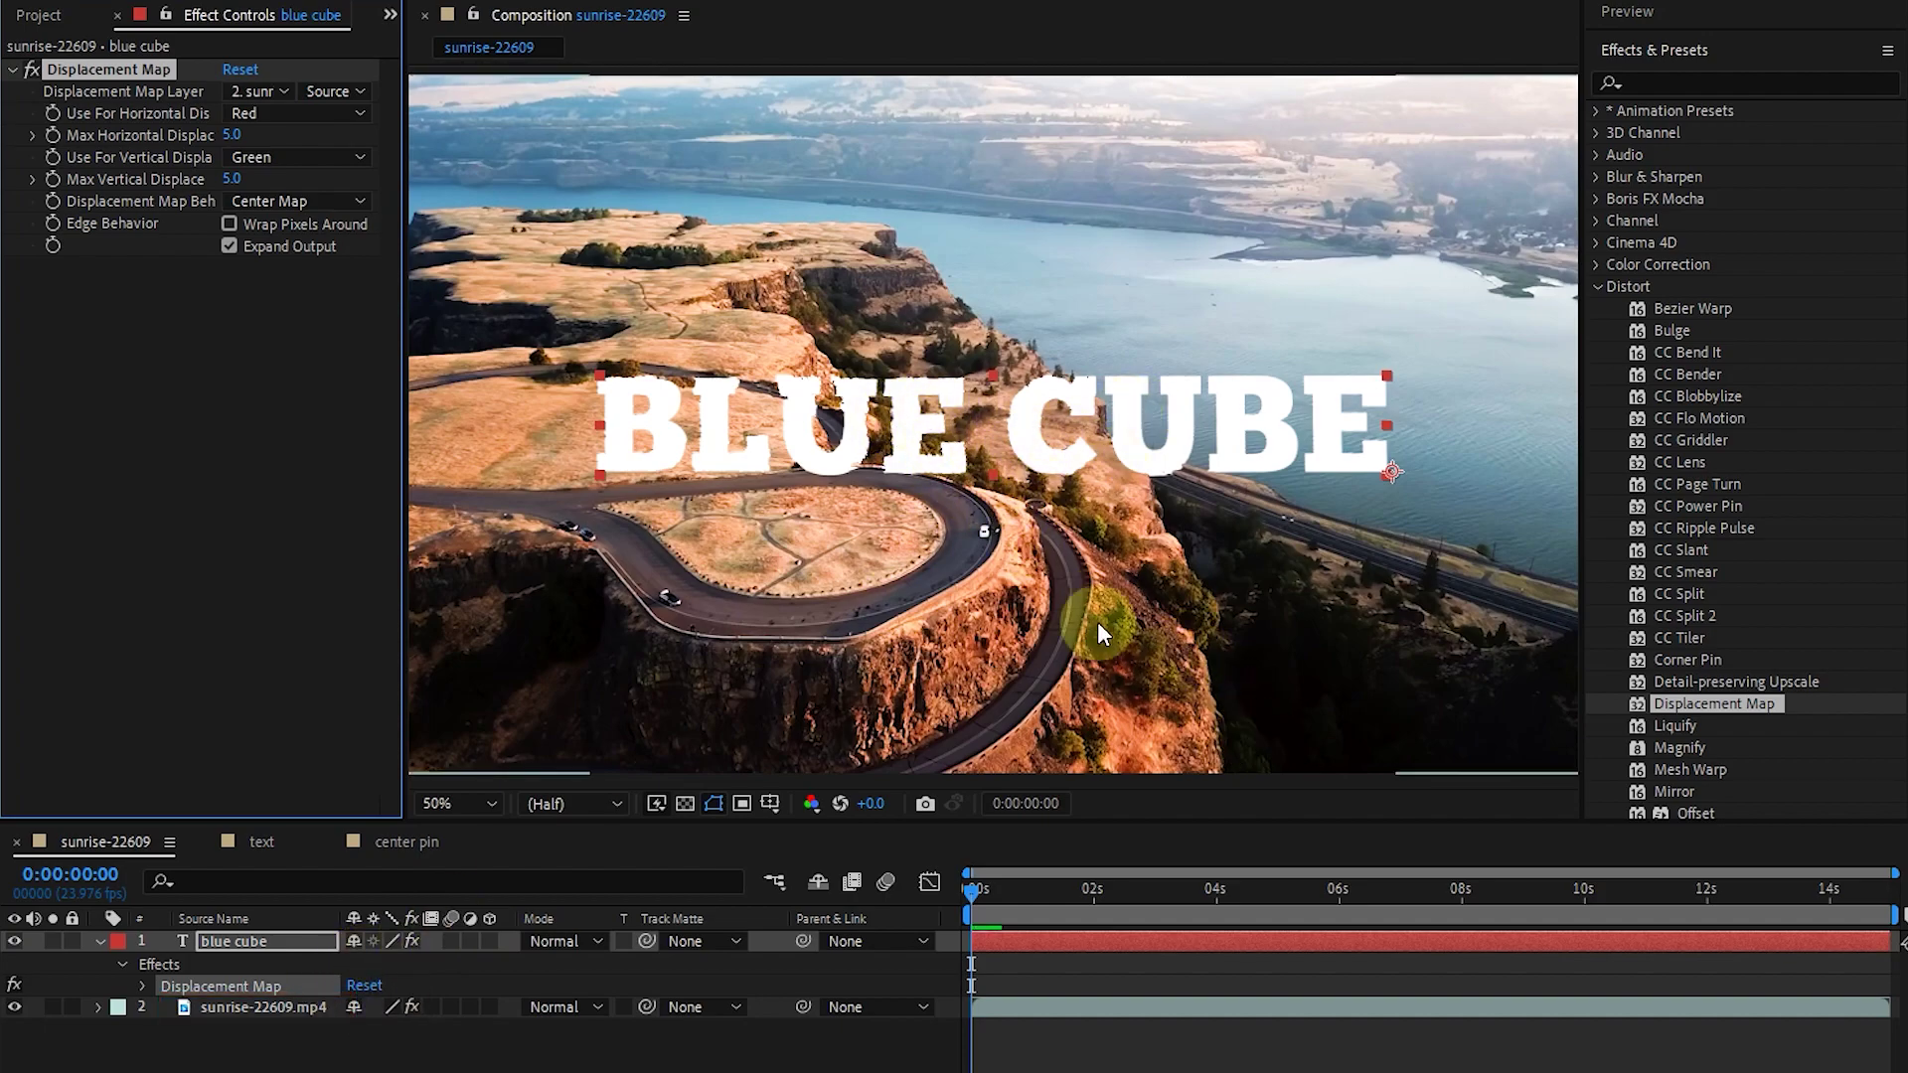
# Preview the displaced text at full-size magnification.
pyautogui.press('.')
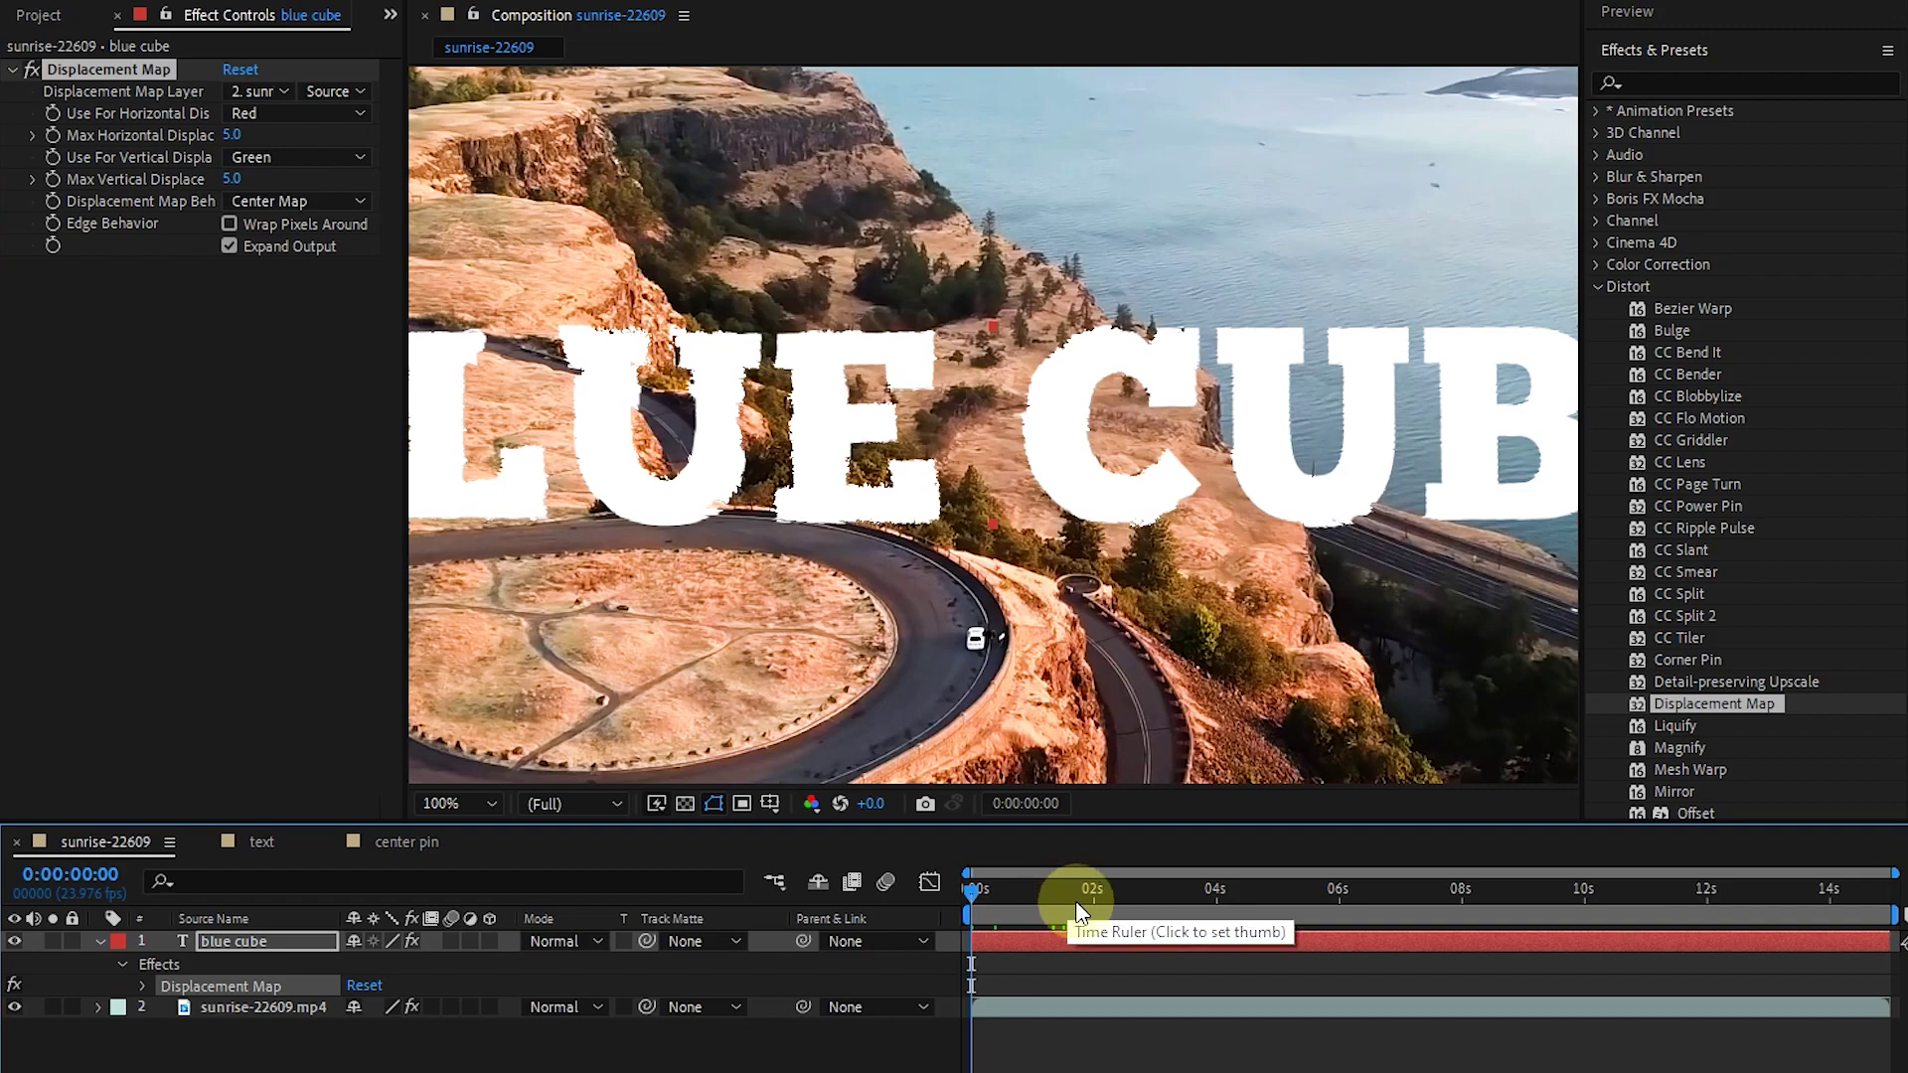
pyautogui.press('space')
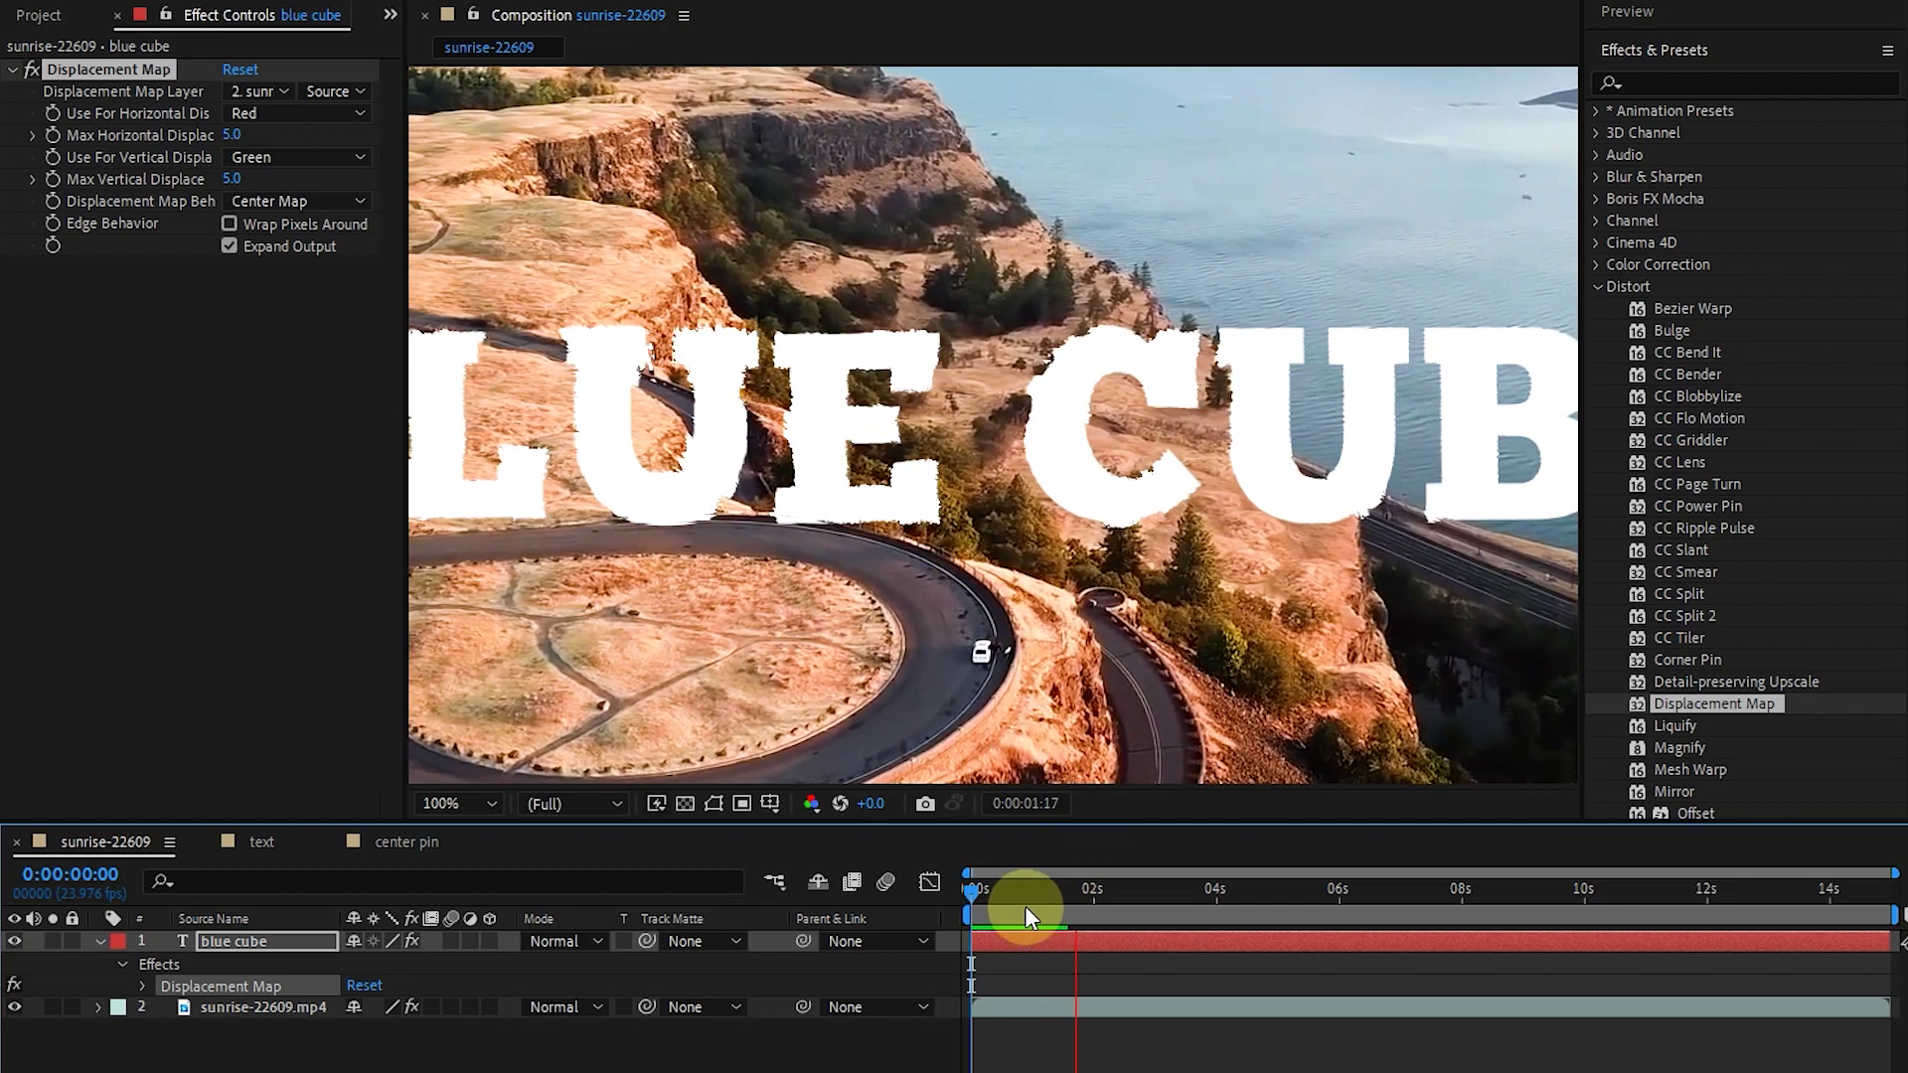
pyautogui.press('space')
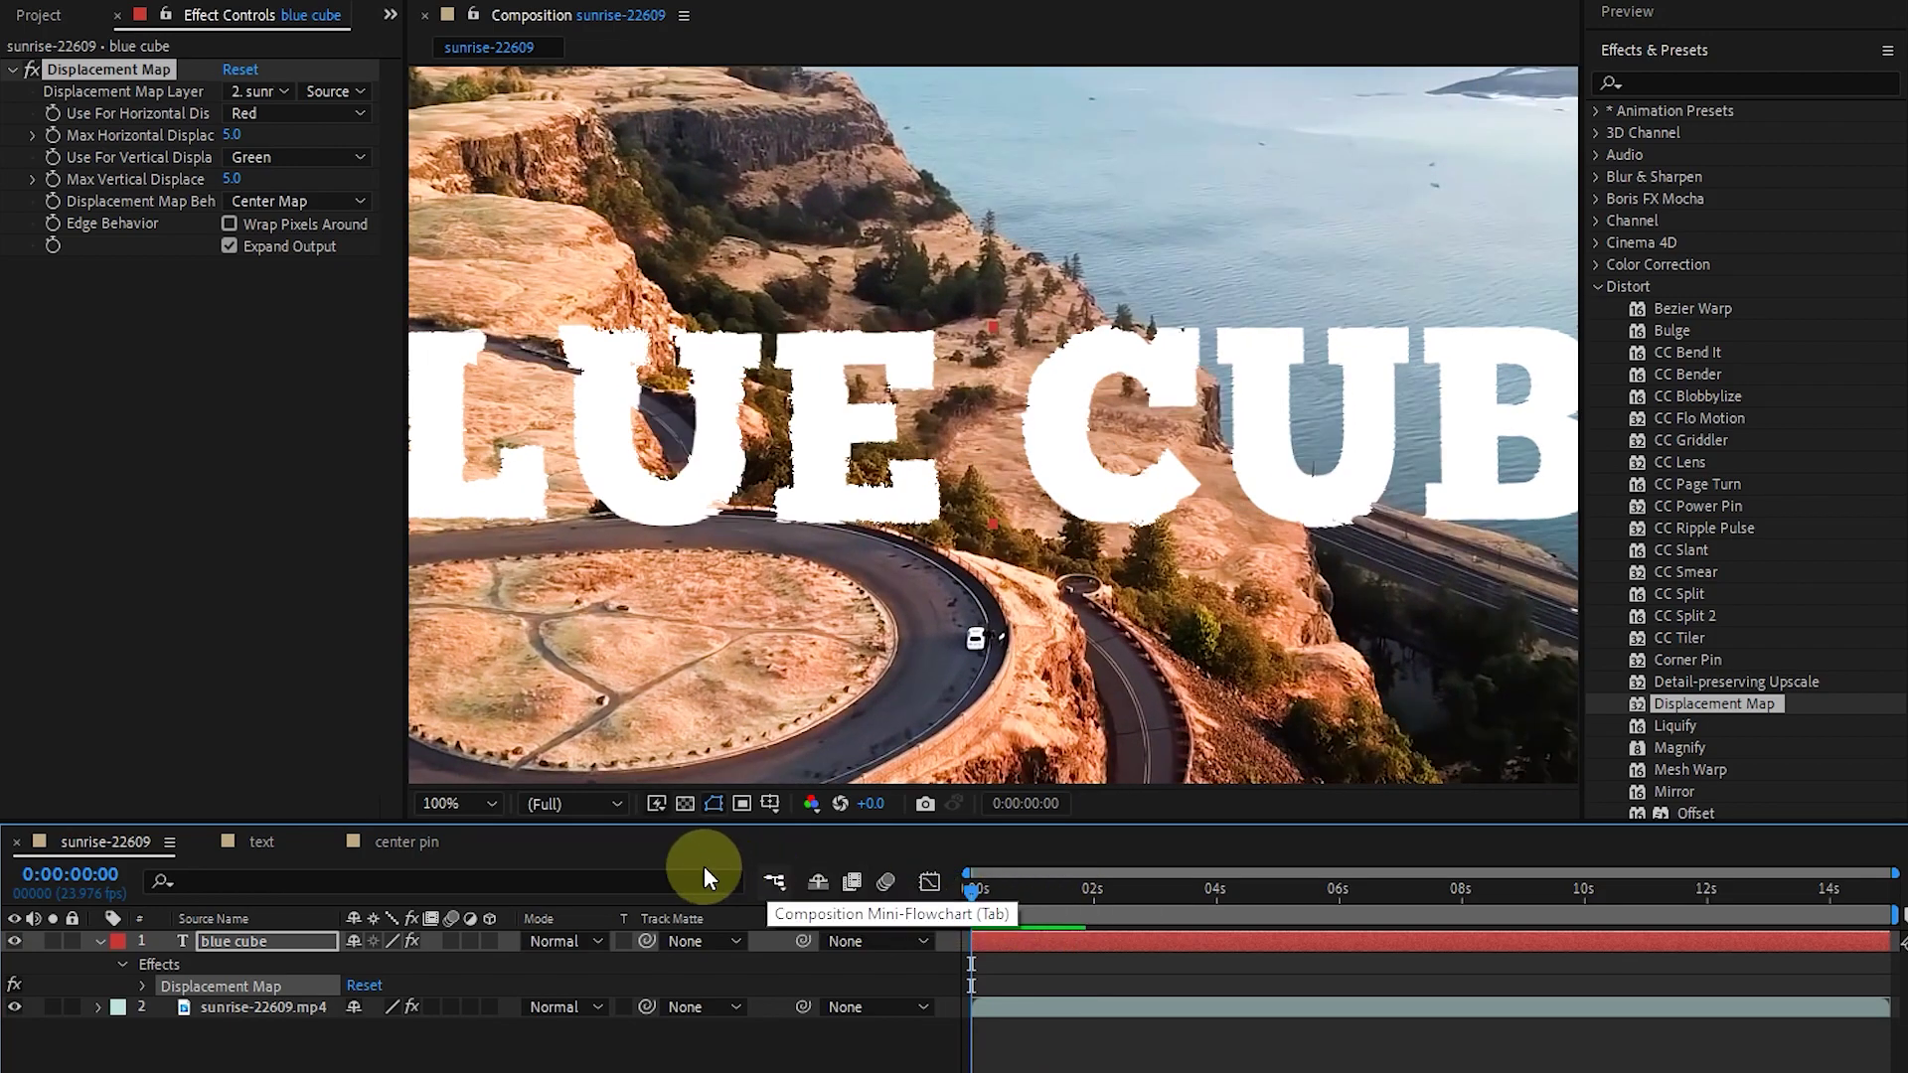
# Fit the view, keyframe Max Horizontal Displacement from 805 at 0s to 0 at 2s, and preview.
pyautogui.click(473, 804)
pyautogui.click(467, 857)
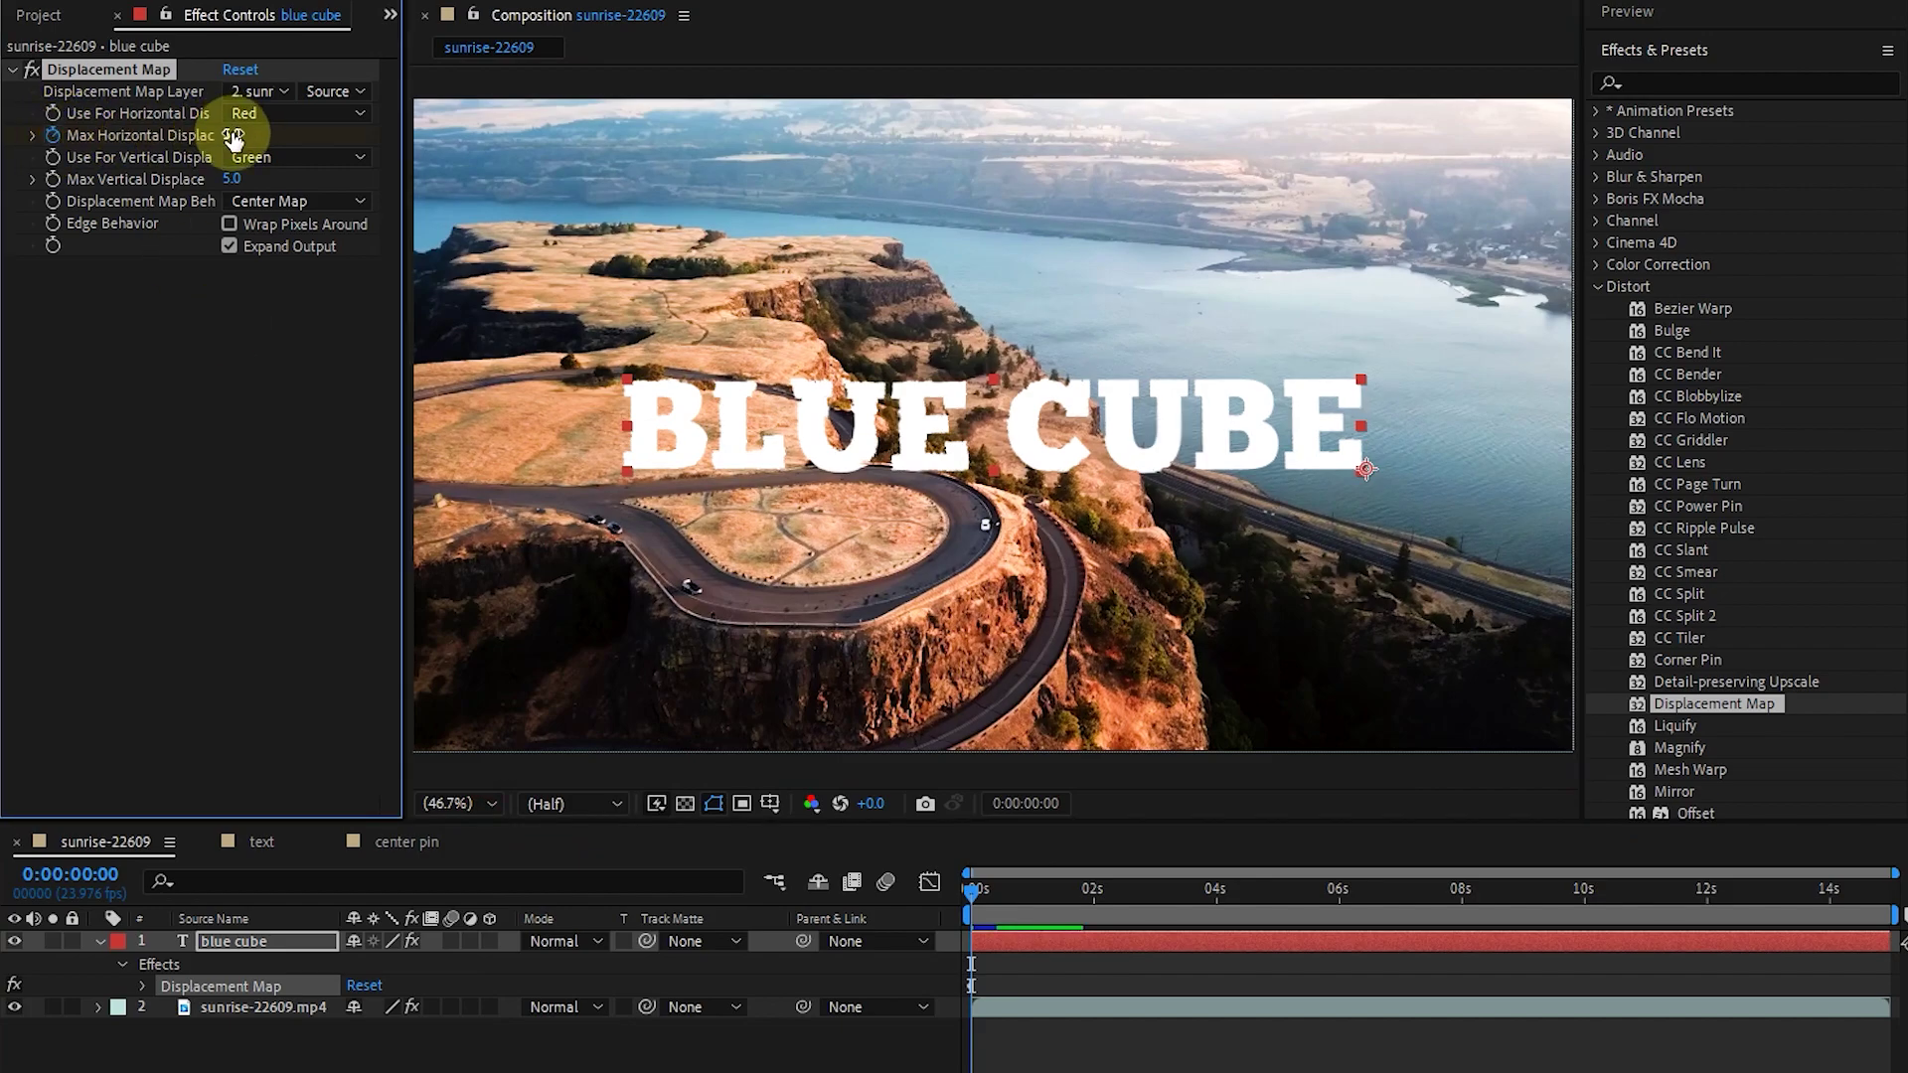
pyautogui.moveTo(234, 134)
pyautogui.mouseDown()
pyautogui.moveTo(904, 183)
pyautogui.moveTo(1731, 196)
pyautogui.moveTo(1461, 282)
pyautogui.moveTo(1262, 275)
pyautogui.moveTo(1375, 264)
pyautogui.mouseUp()
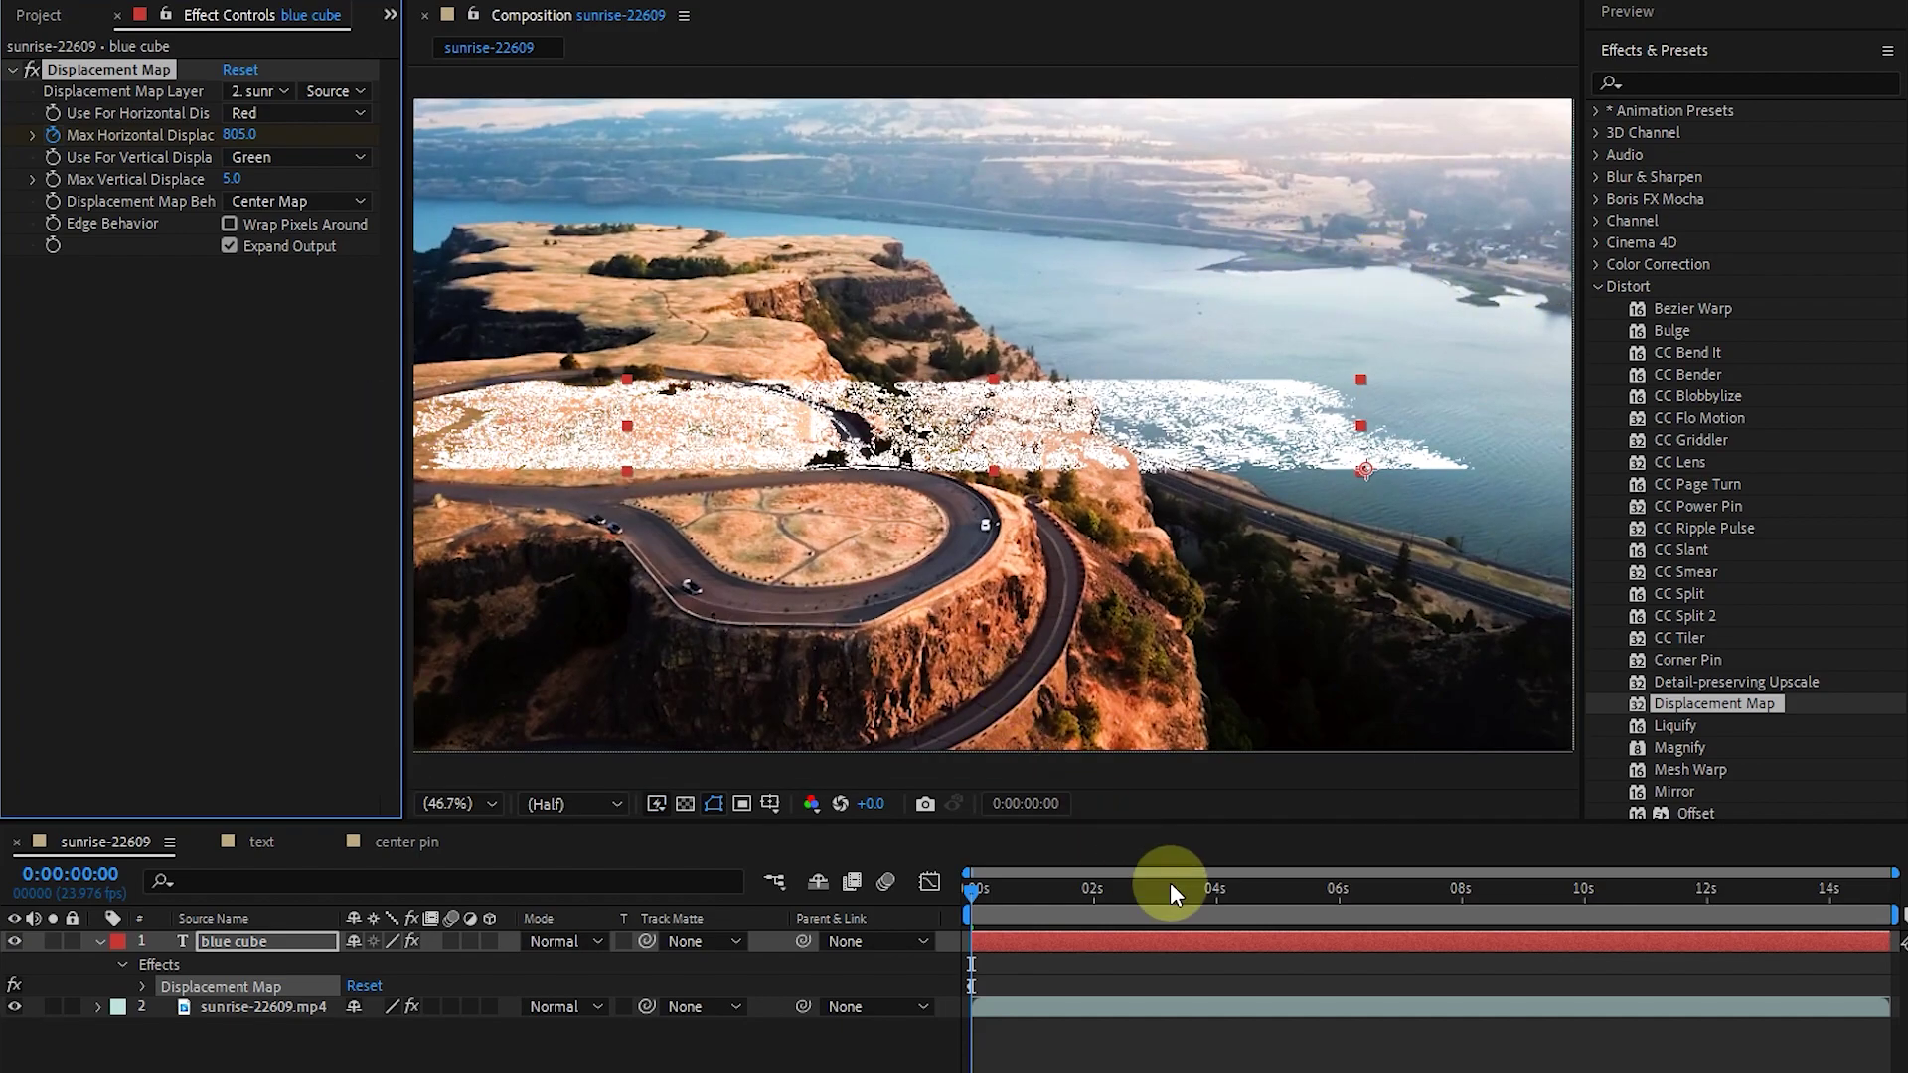
pyautogui.click(1093, 903)
pyautogui.click(242, 137)
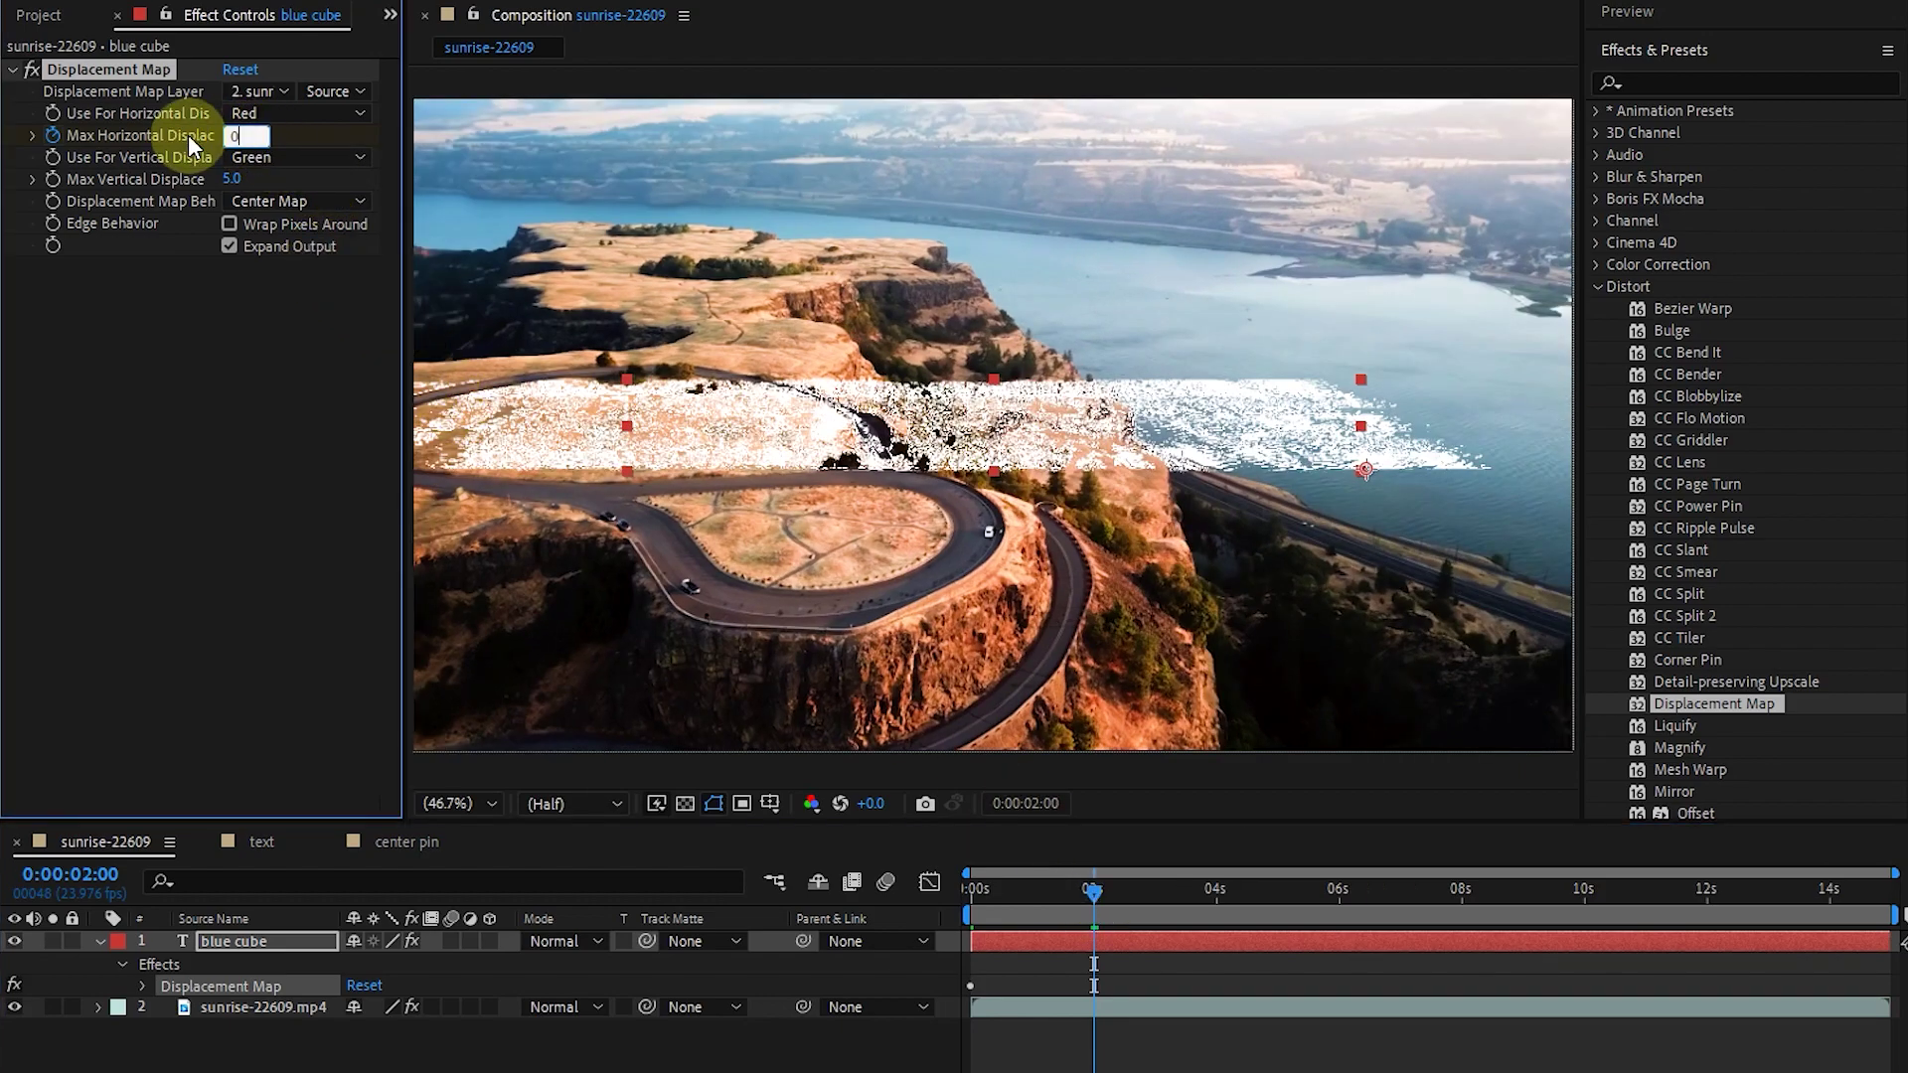
pyautogui.press('Return')
pyautogui.moveTo(1079, 871); pyautogui.dragTo(947, 887)
pyautogui.press('space')
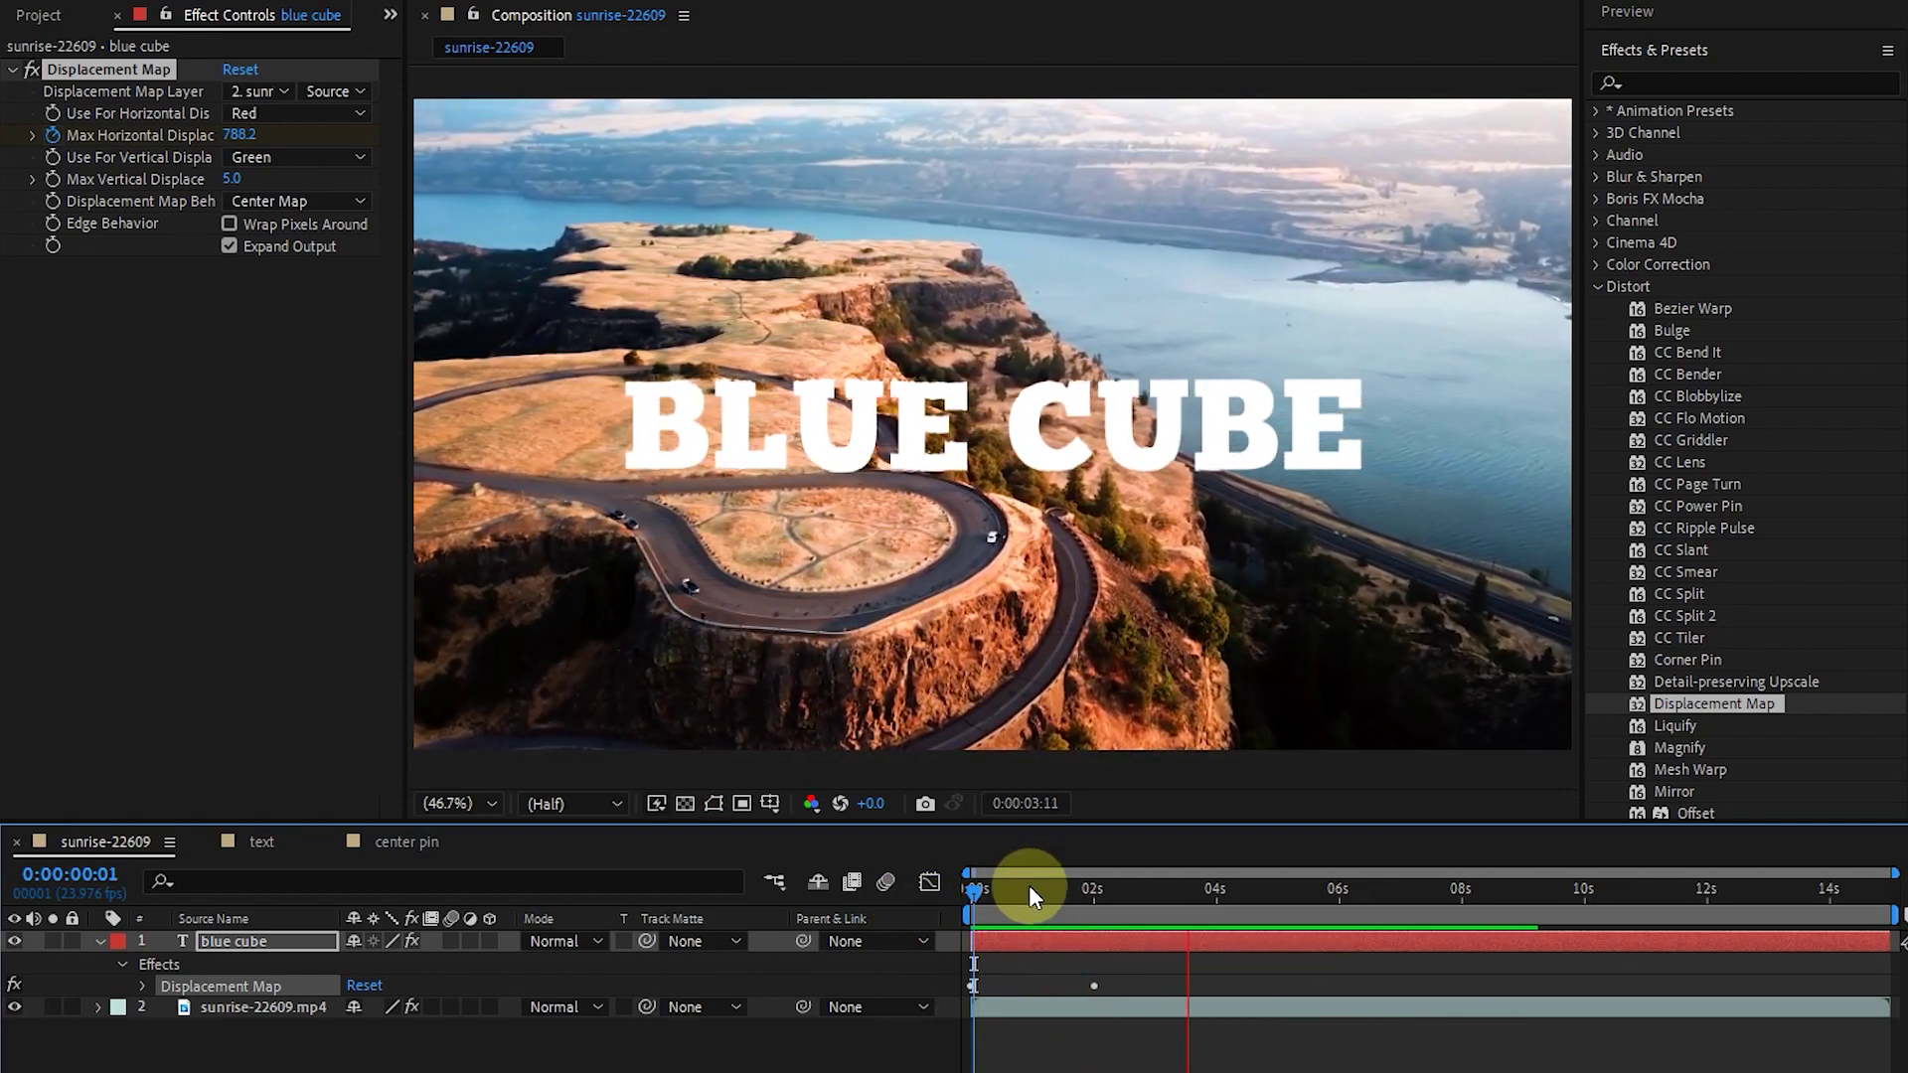
# Reselect the sunrise footage as map layer and raise Max Vertical Displacement to 257.
pyautogui.click(258, 92)
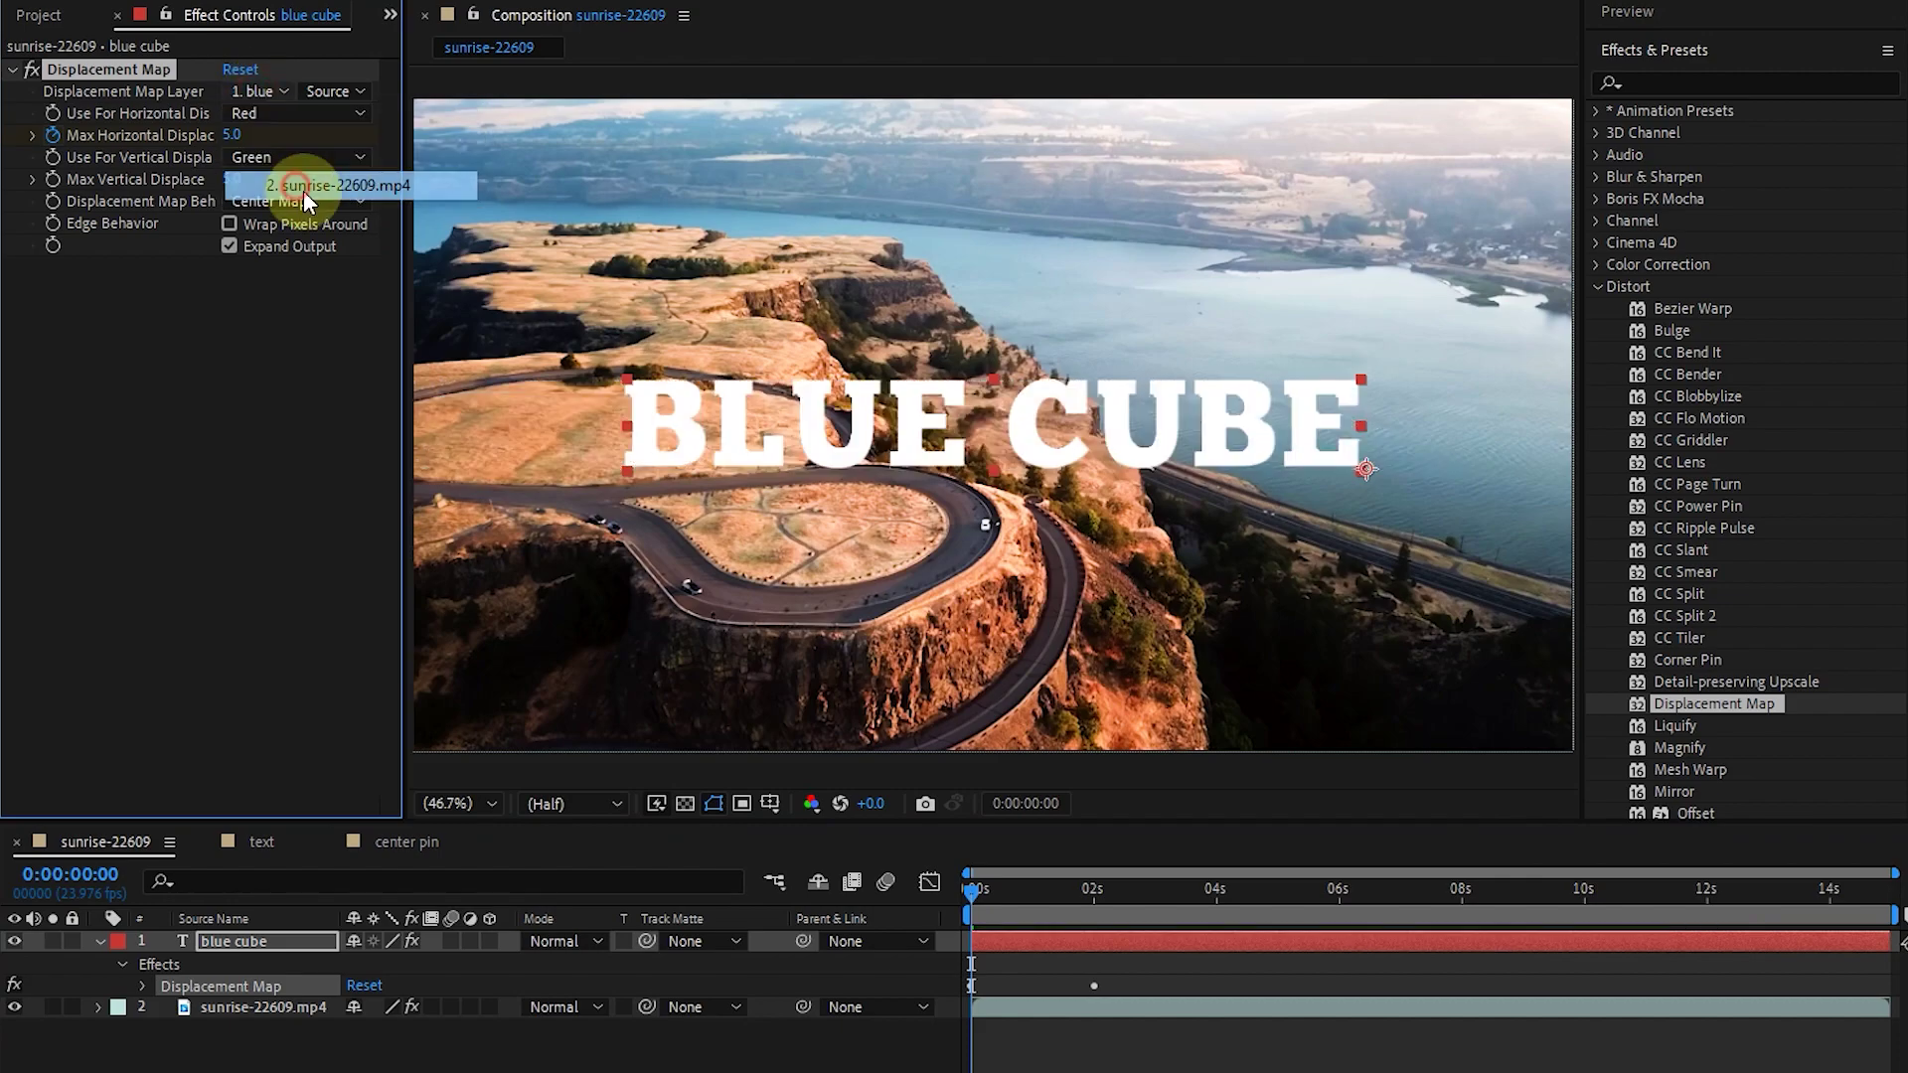
pyautogui.click(338, 184)
pyautogui.moveTo(547, 237); pyautogui.dragTo(556, 177)
# Reset the Displacement Map and delete it from the text.
pyautogui.click(242, 70)
pyautogui.click(133, 64)
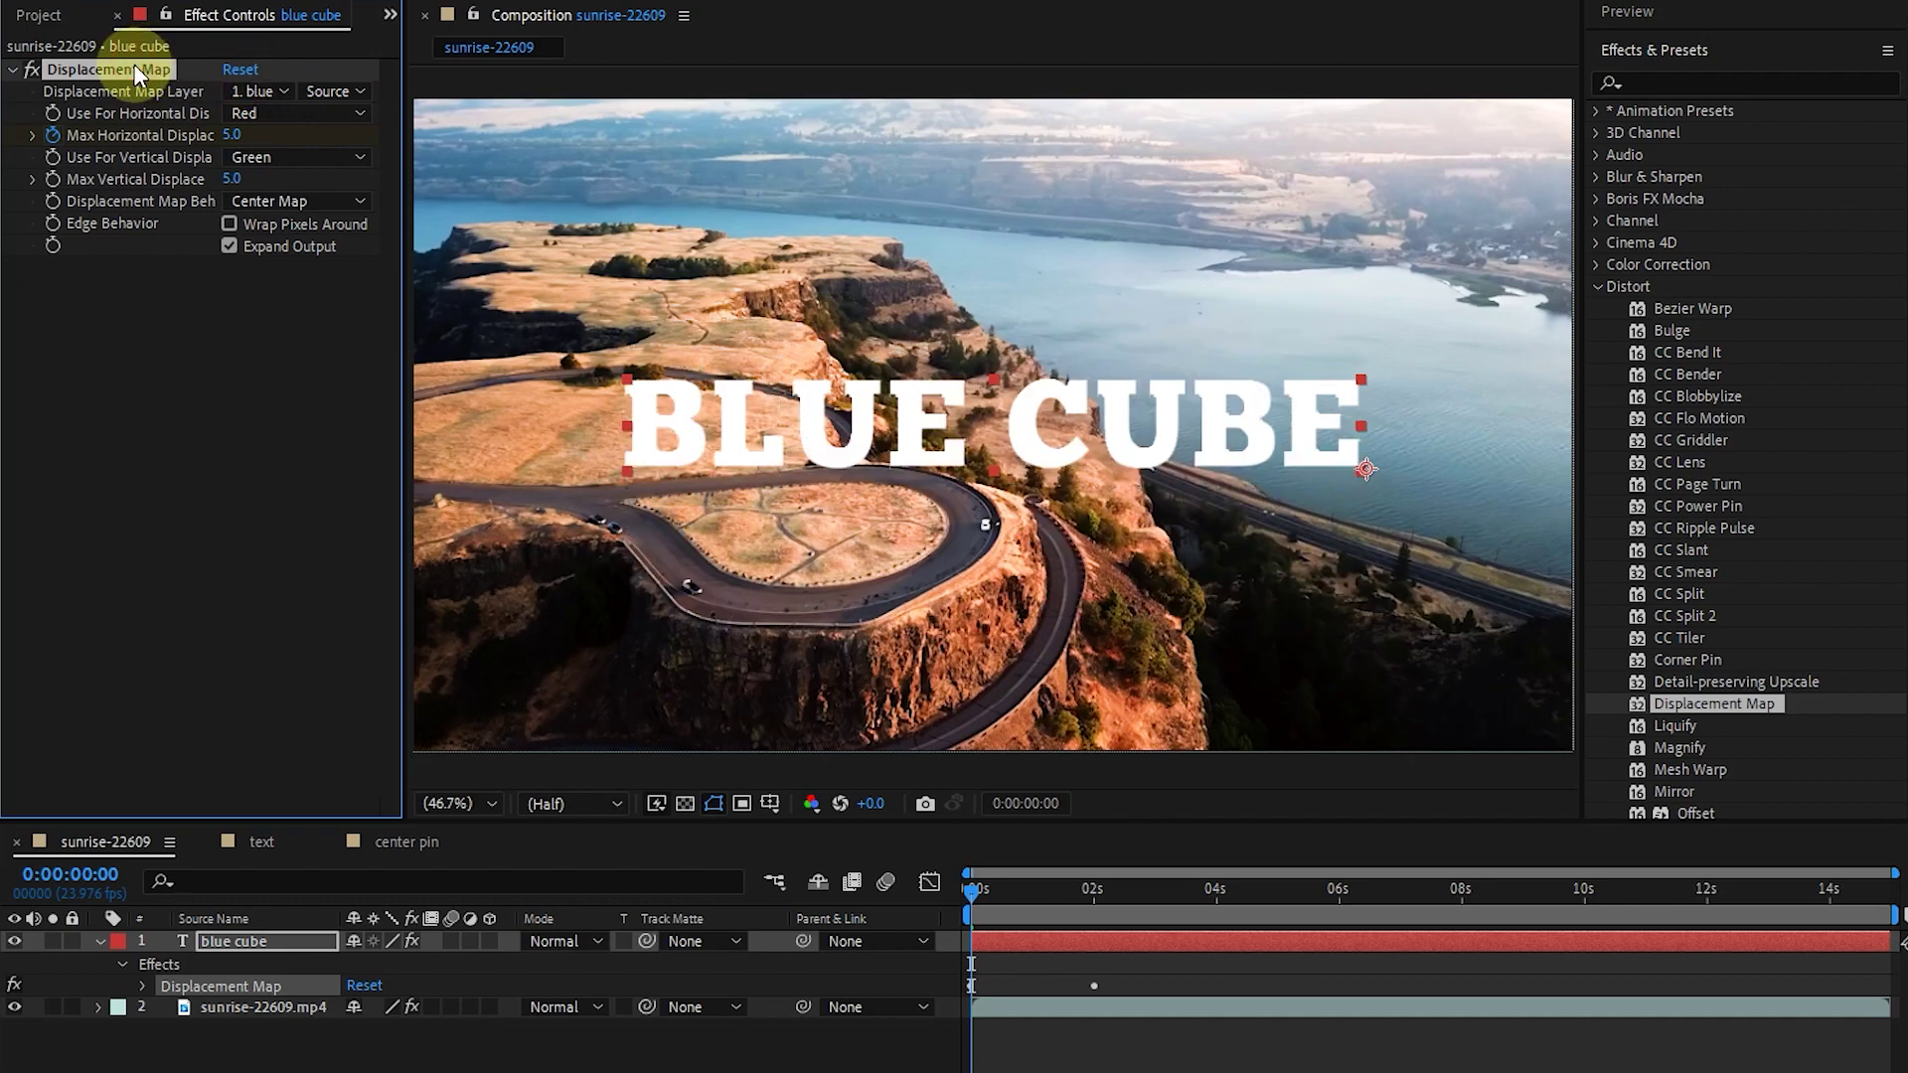
pyautogui.press('Delete')
# Add sunrise-22609.mp4 to the center pin composition and apply Corner Pin to it.
pyautogui.click(390, 844)
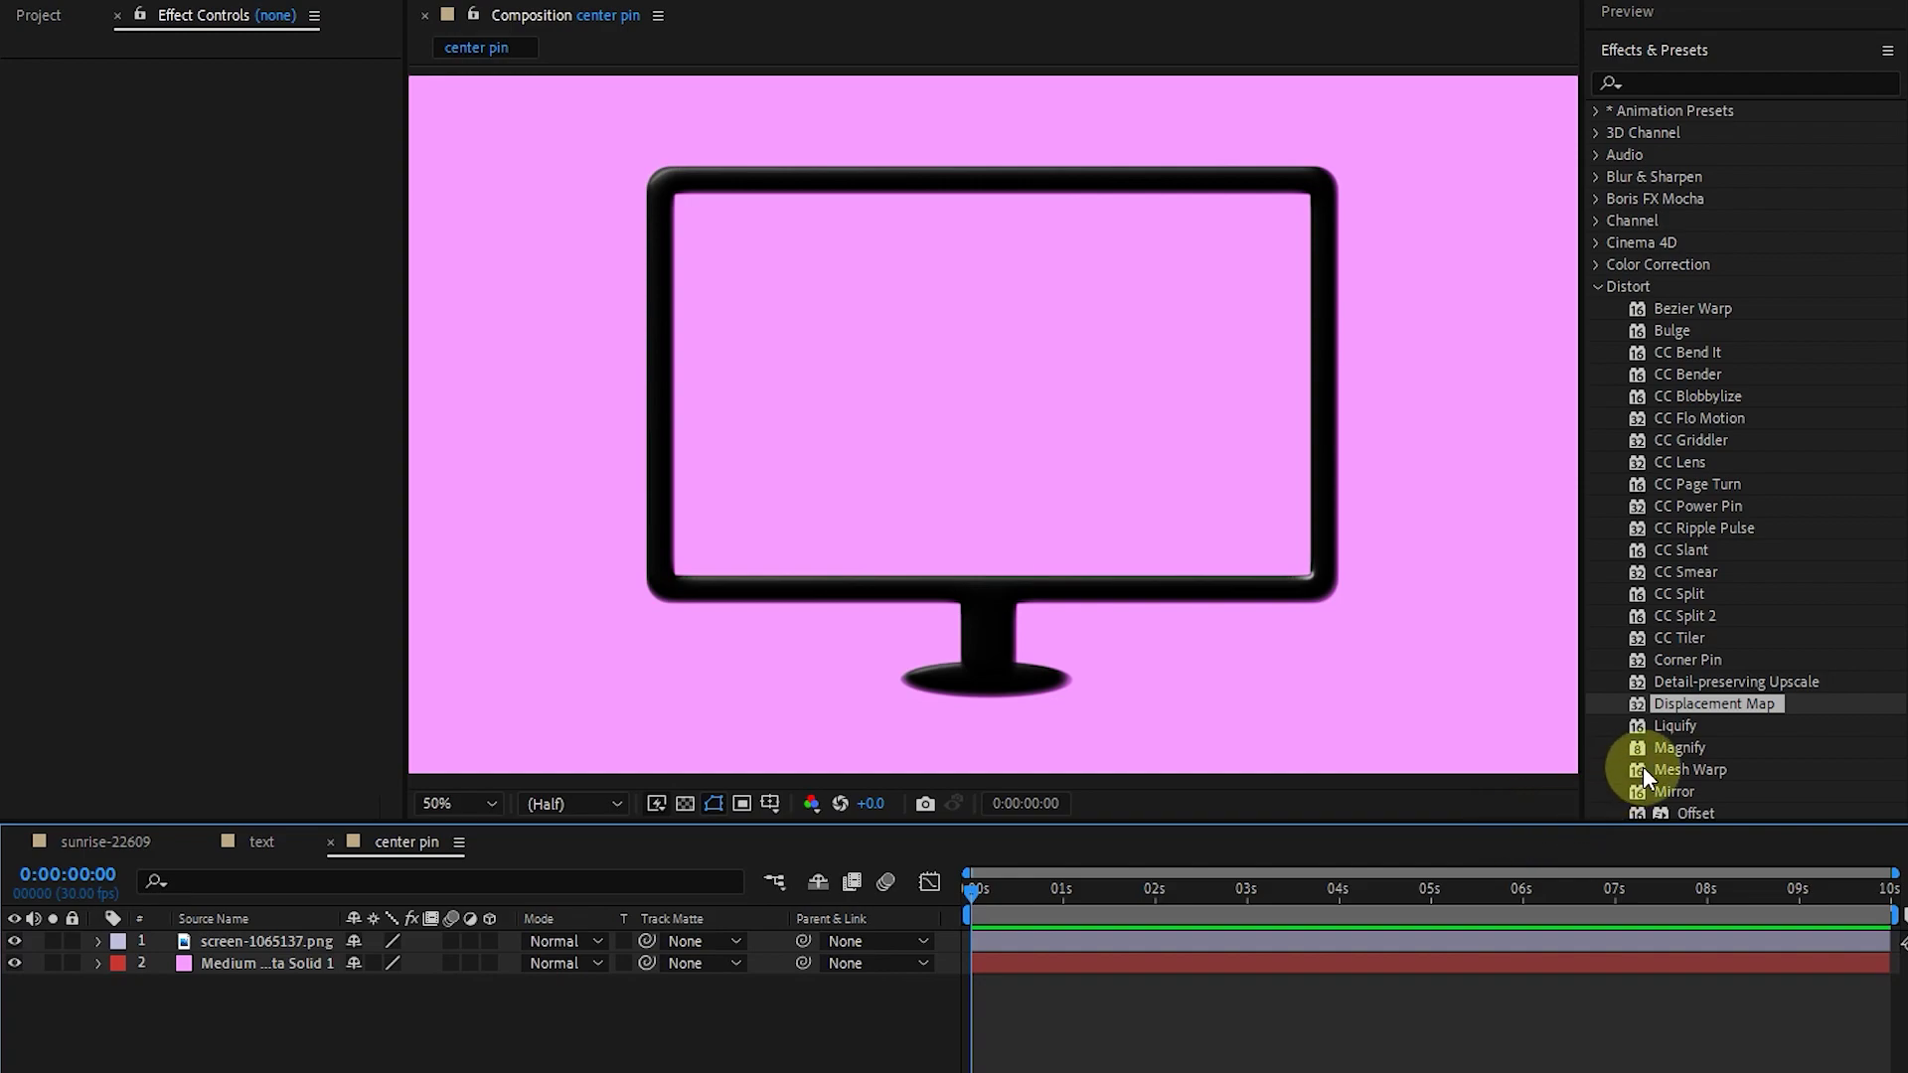
pyautogui.click(1704, 658)
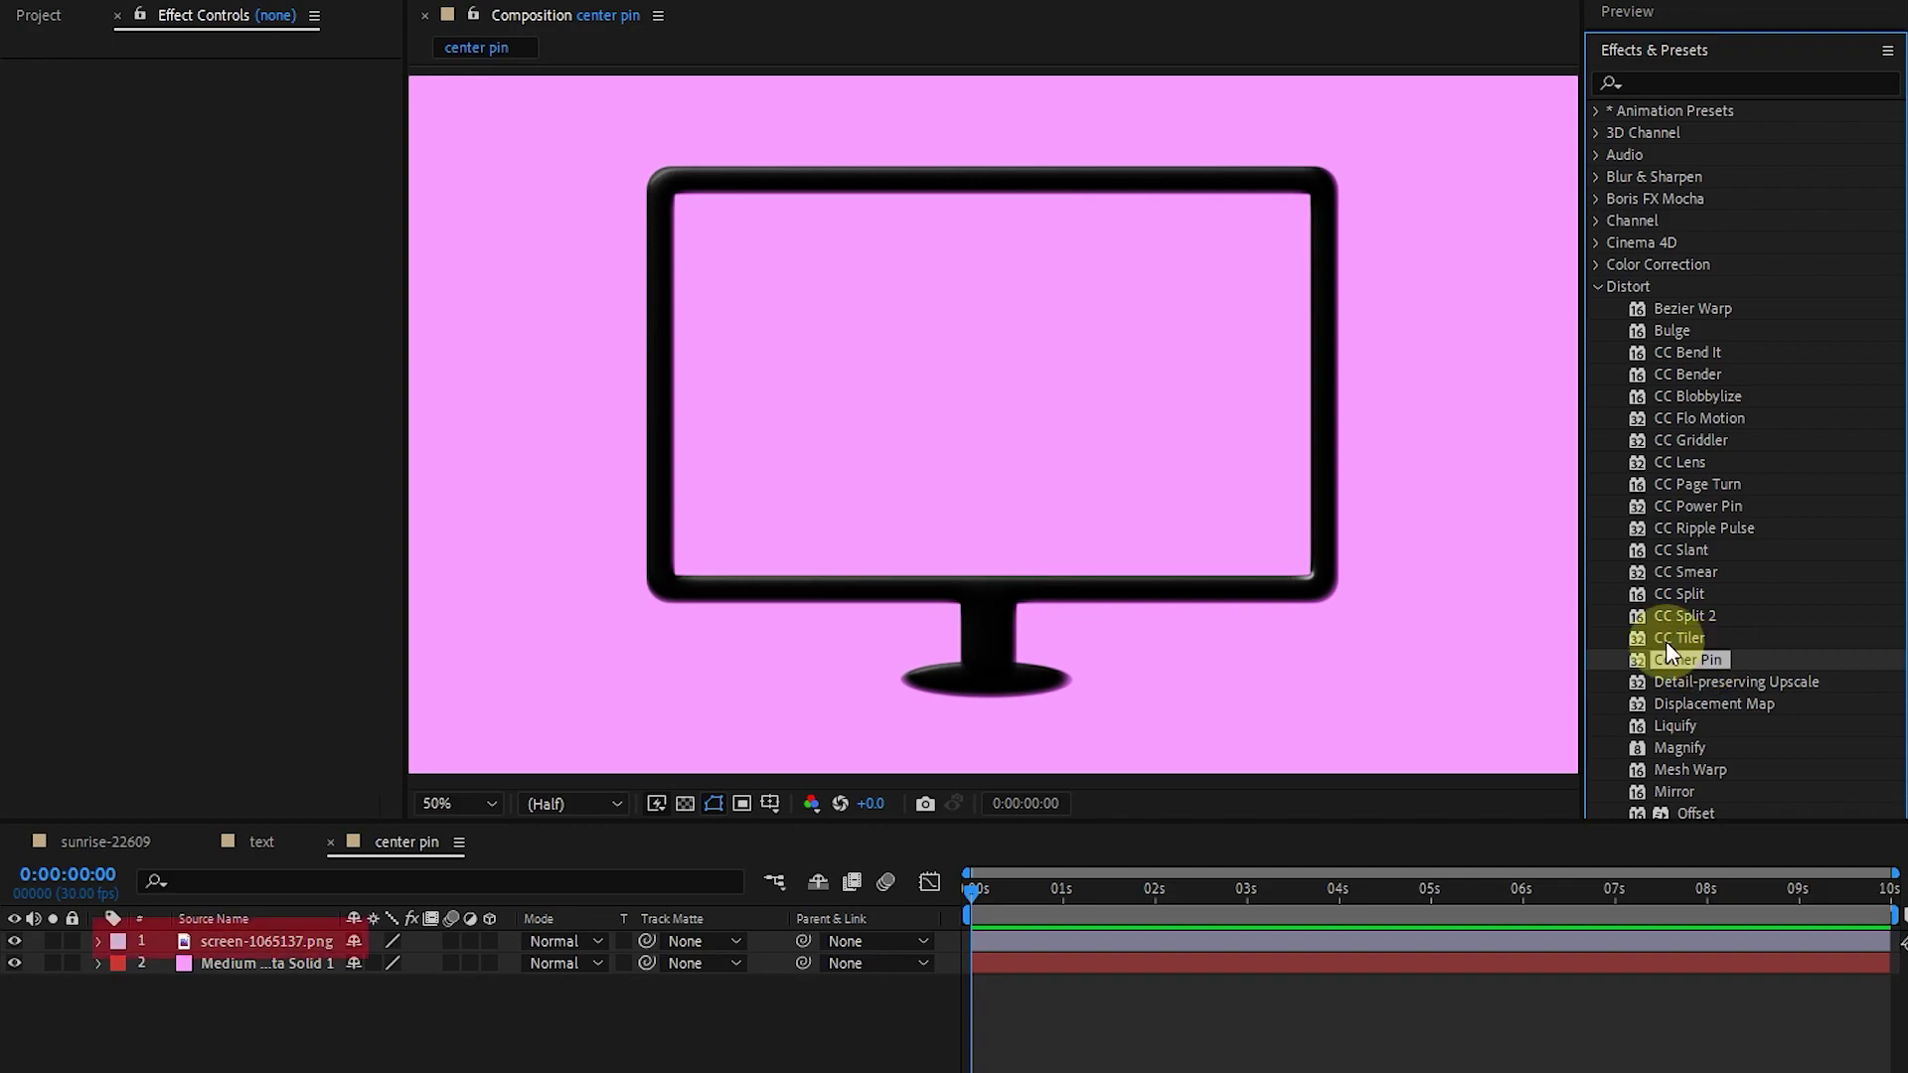
pyautogui.click(30, 15)
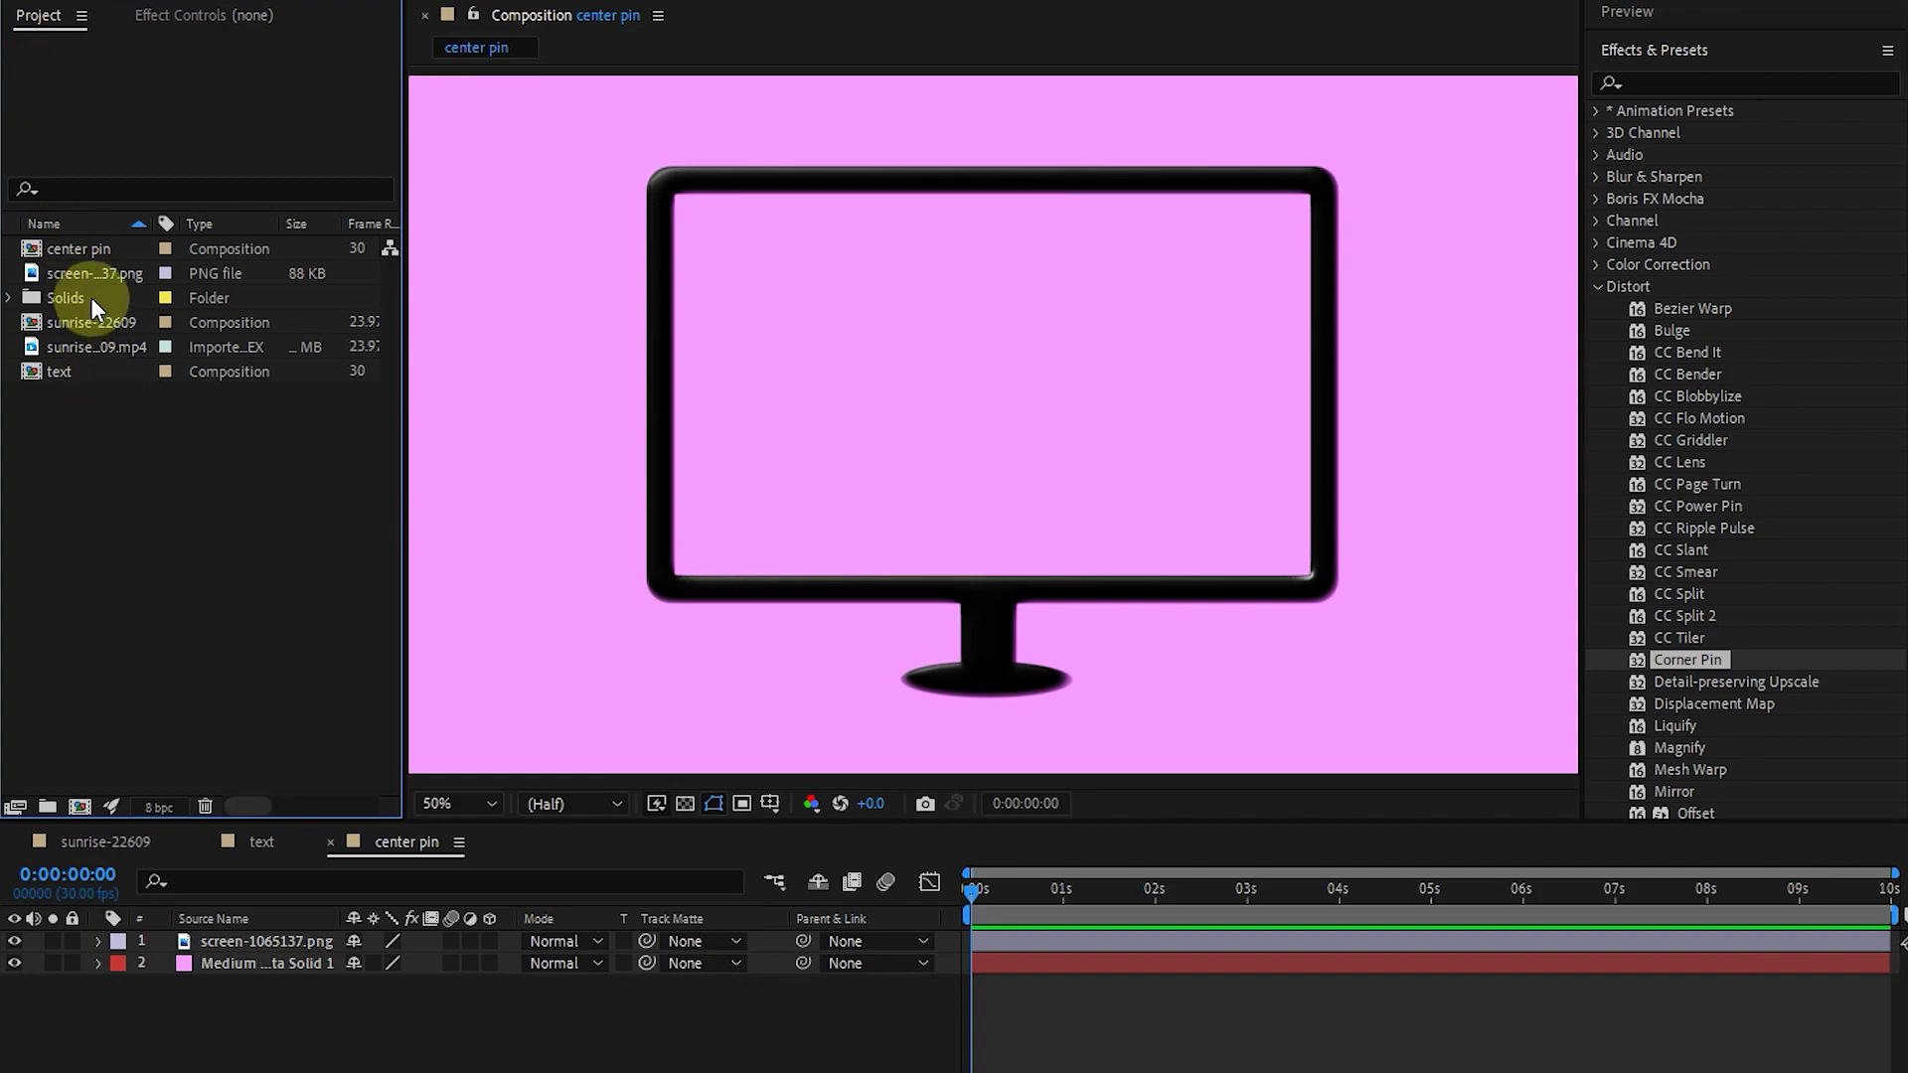
pyautogui.moveTo(85, 344); pyautogui.dragTo(223, 951)
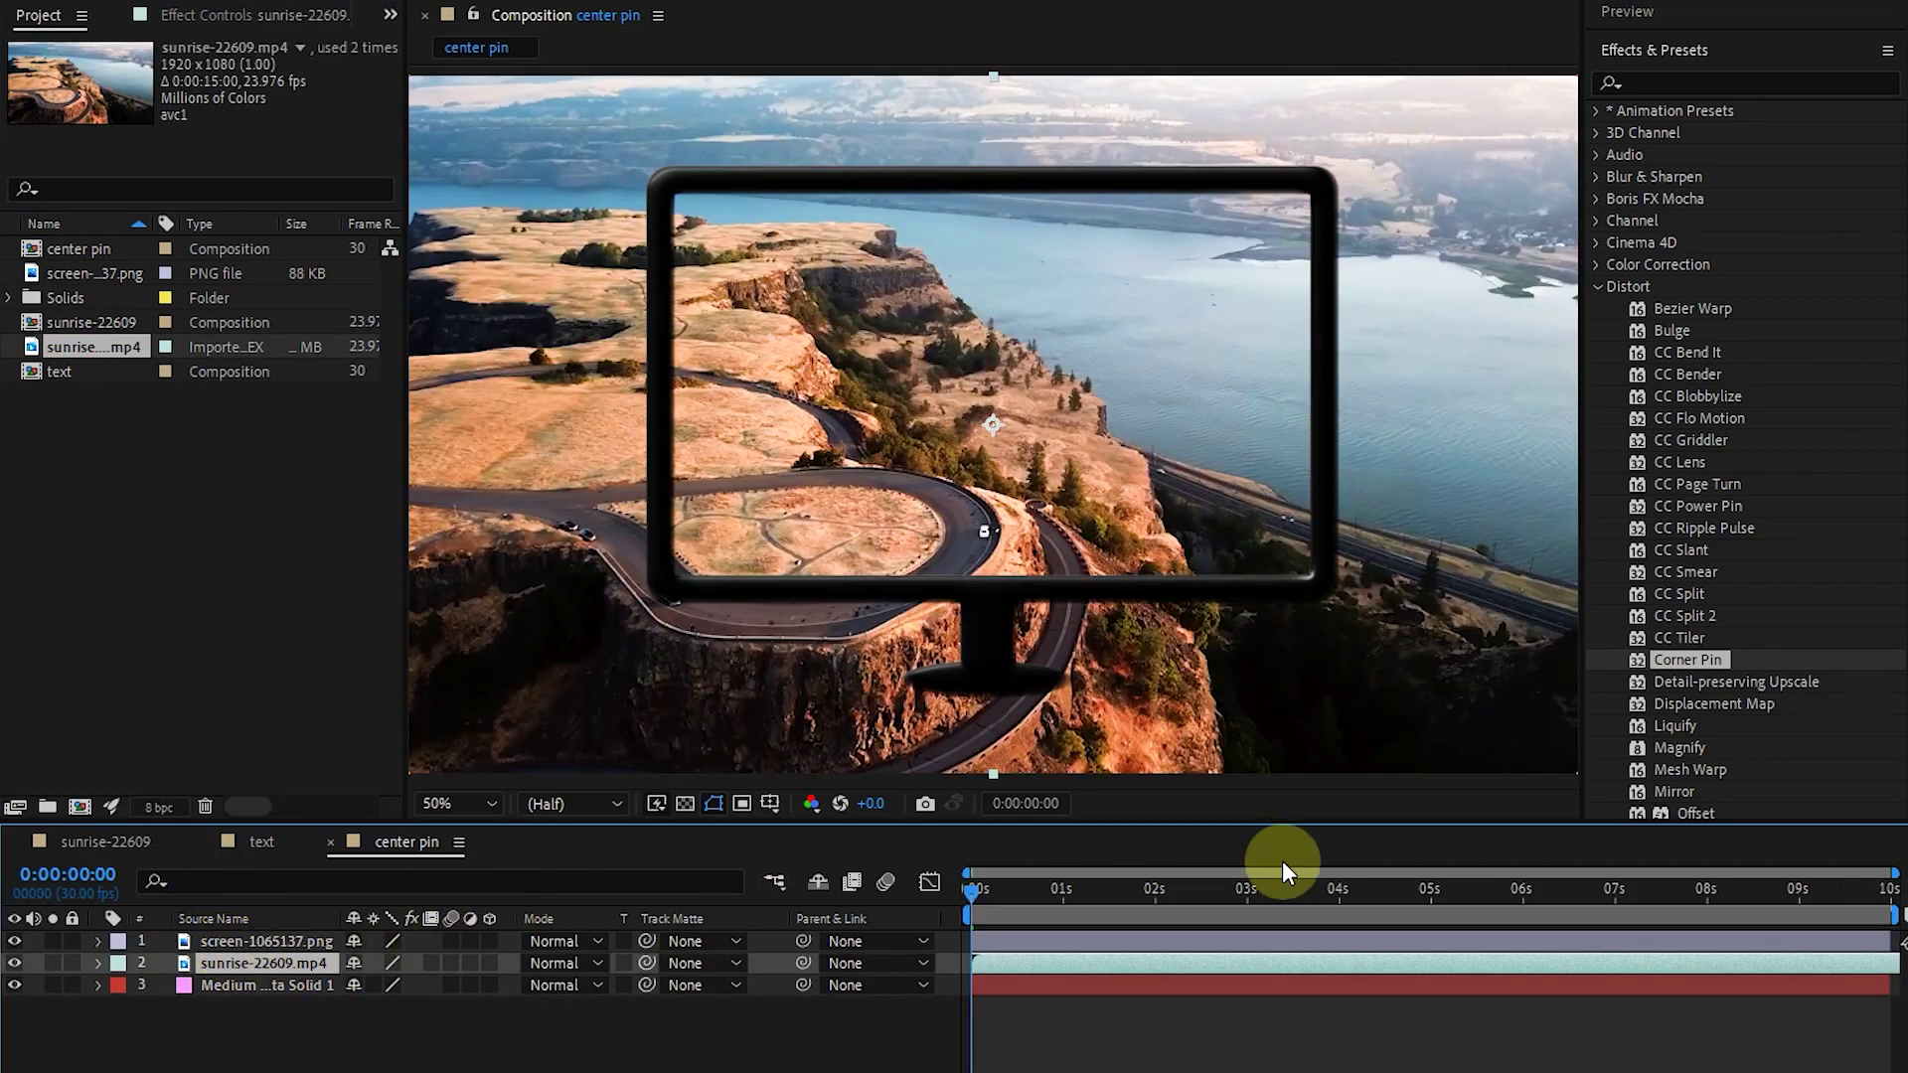
pyautogui.moveTo(1698, 658); pyautogui.dragTo(241, 963)
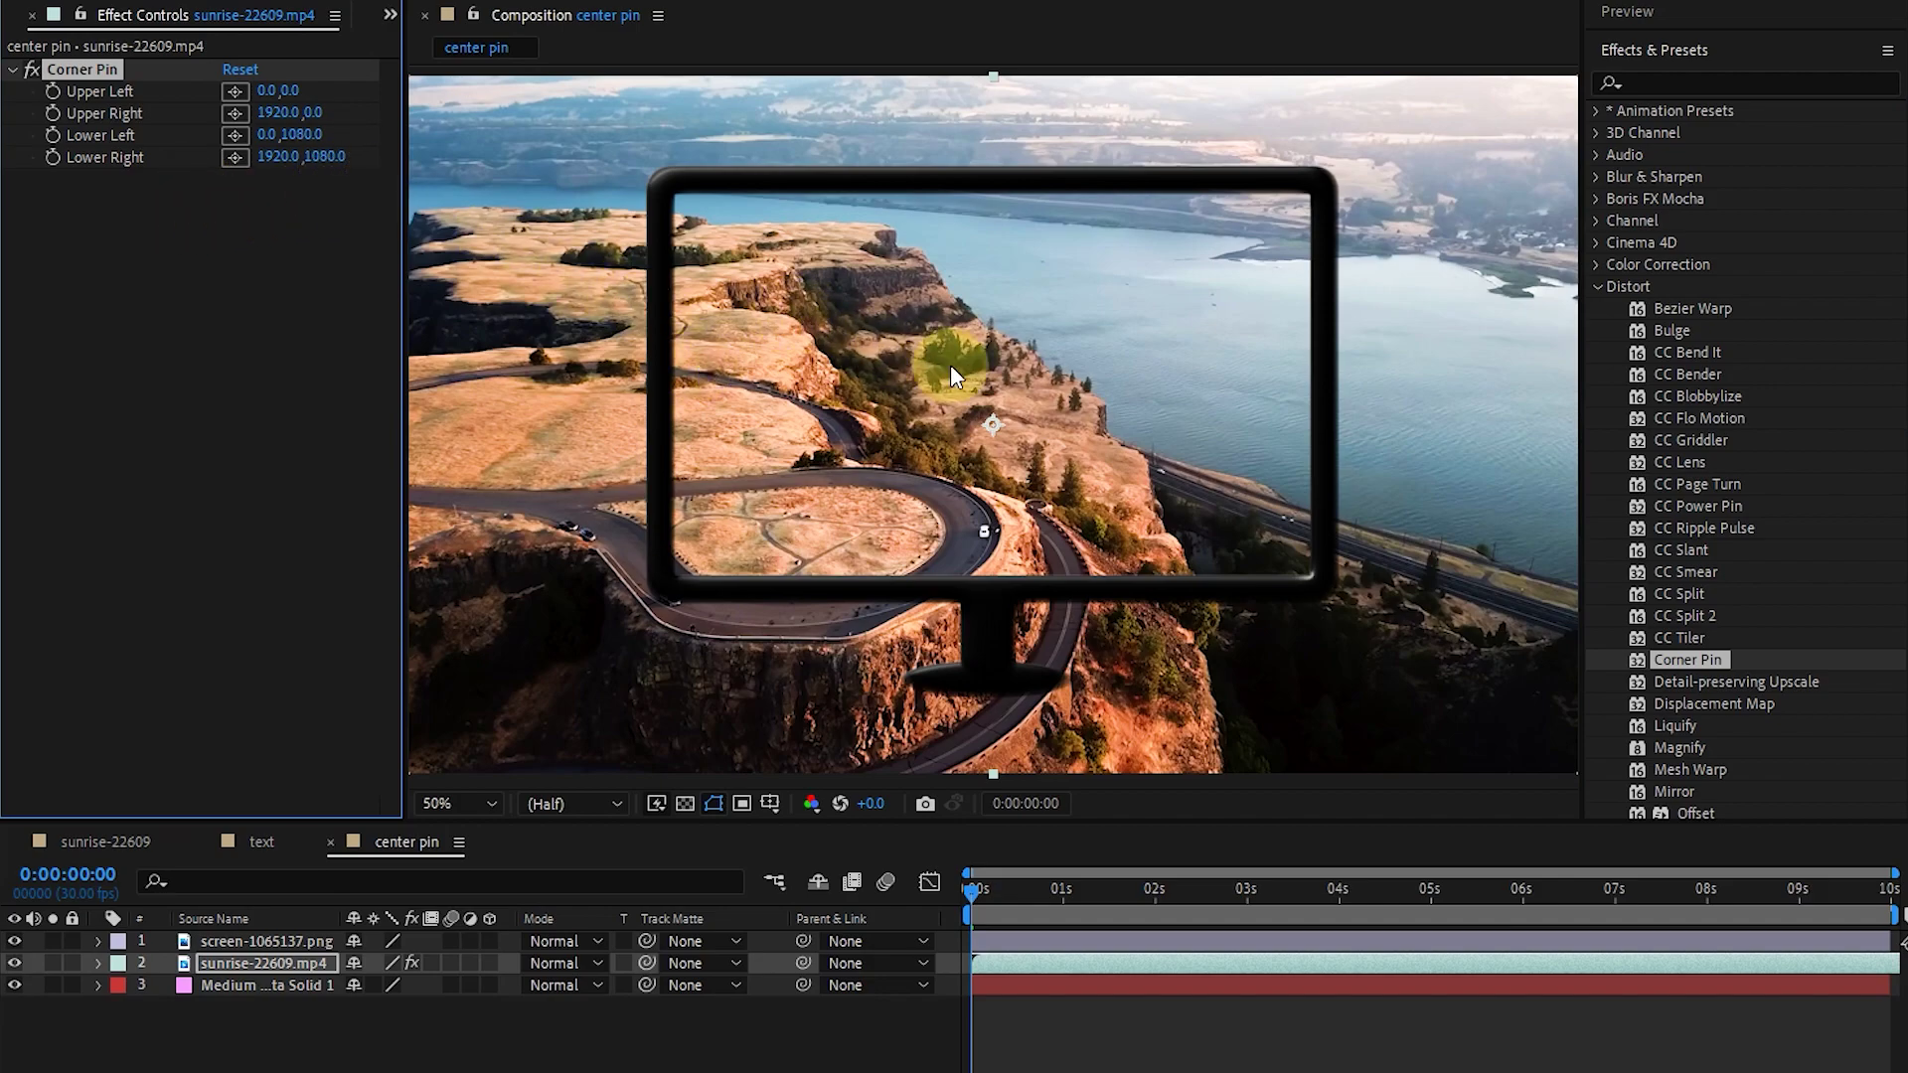
# Drag the four Corner Pin handles onto the monitor screen's corners.
pyautogui.scroll(-1, 967, 366)
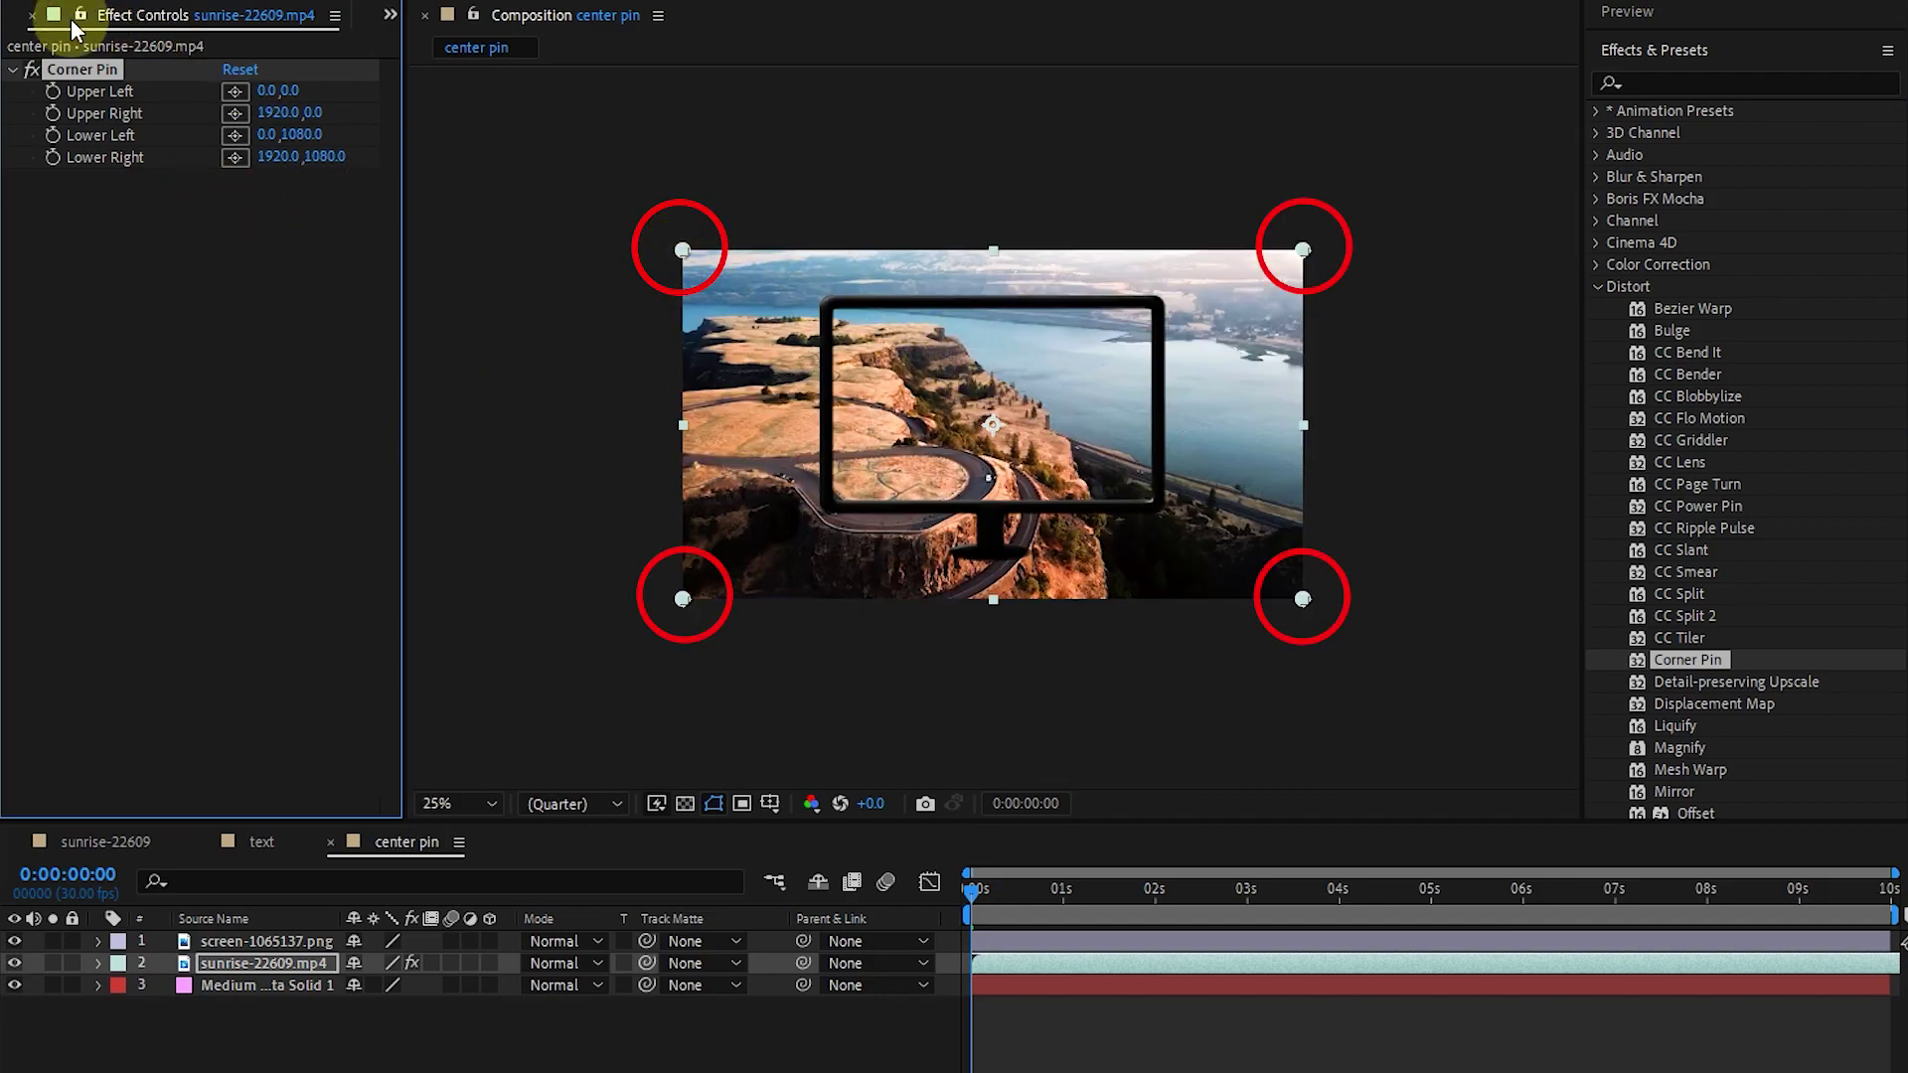
pyautogui.moveTo(682, 250); pyautogui.dragTo(827, 302)
pyautogui.moveTo(682, 598); pyautogui.dragTo(832, 505)
pyautogui.moveTo(1303, 598); pyautogui.dragTo(1151, 500)
pyautogui.moveTo(1303, 250); pyautogui.dragTo(1153, 301)
# Fine-tune the upper-right and lower-right corners and preview the pinned video.
pyautogui.scroll(1, 1153, 296)
pyautogui.moveTo(1320, 181); pyautogui.dragTo(1325, 187)
pyautogui.moveTo(1312, 581); pyautogui.dragTo(1314, 582)
pyautogui.press('space')
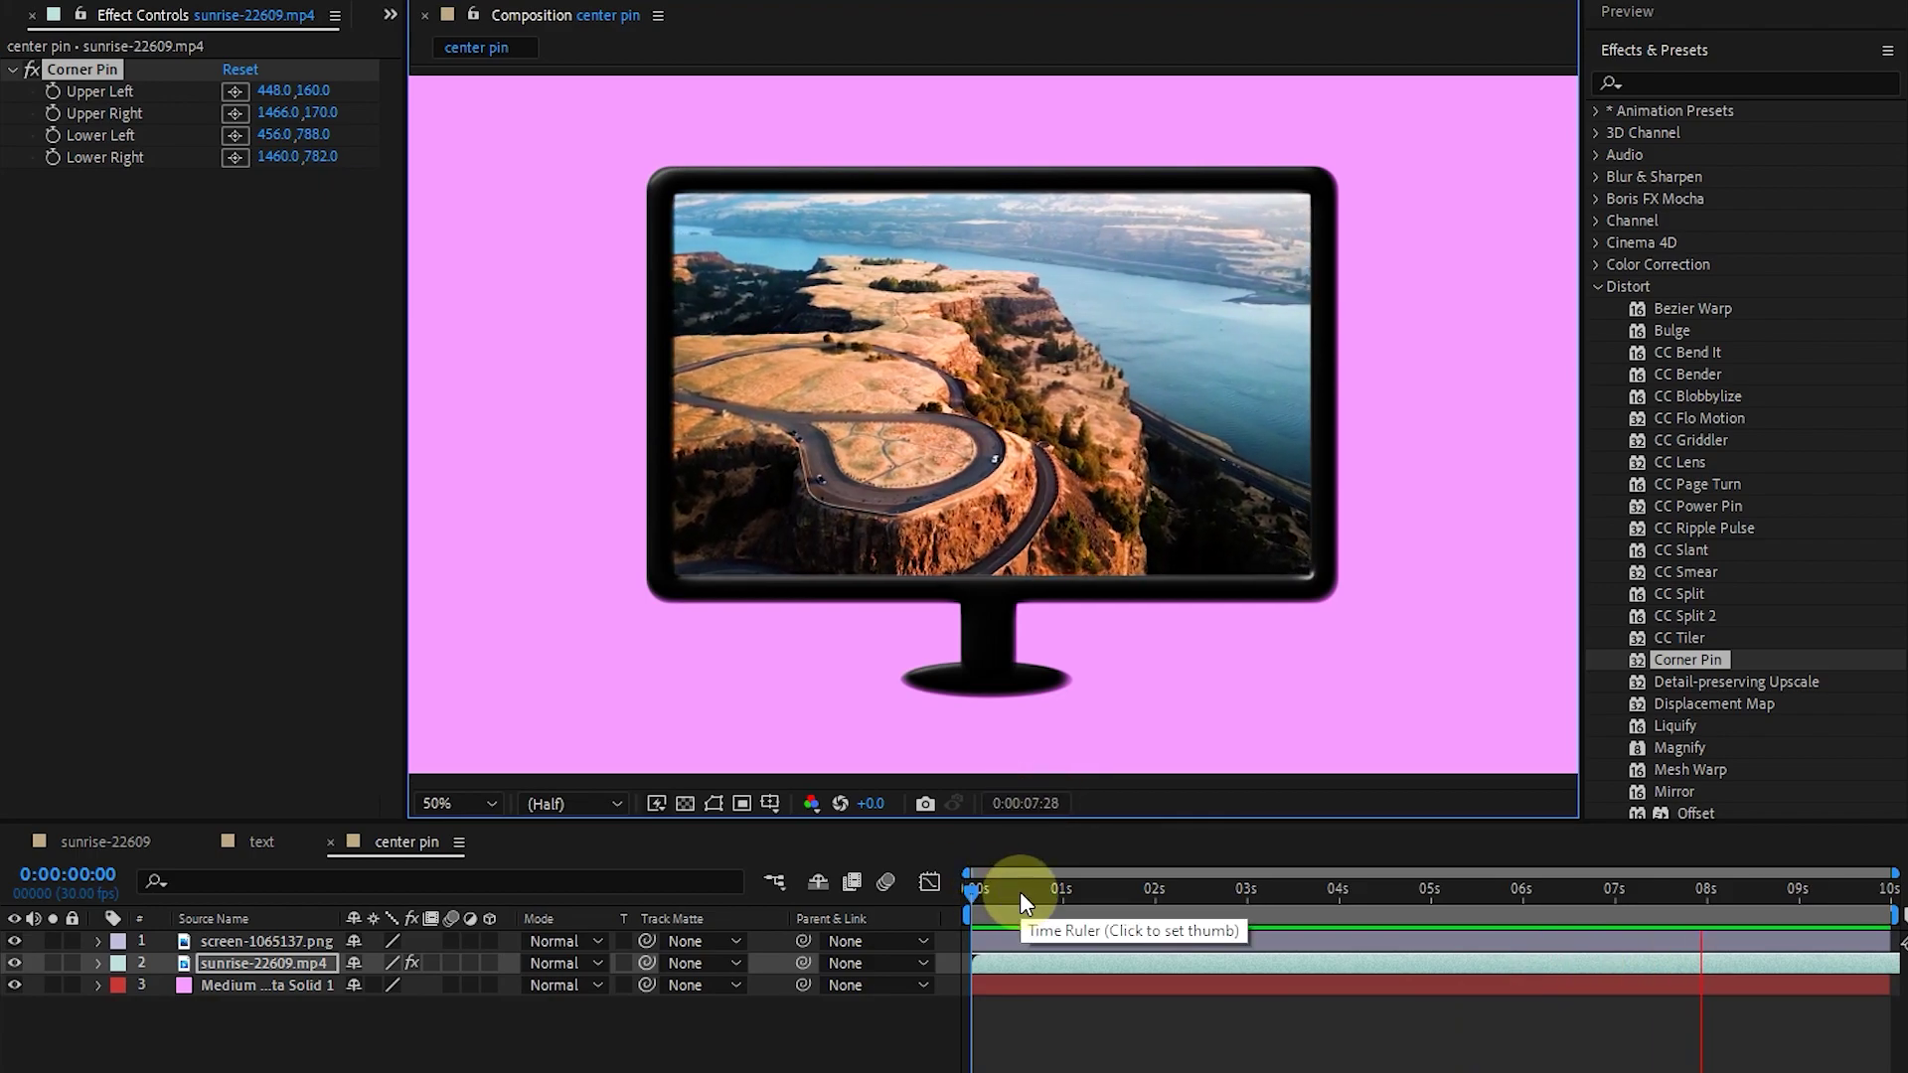
pyautogui.click(407, 843)
# Delete the Corner Pin and apply Wave Warp to BLUE CUBE in the text composition.
pyautogui.click(74, 66)
pyautogui.press('Delete')
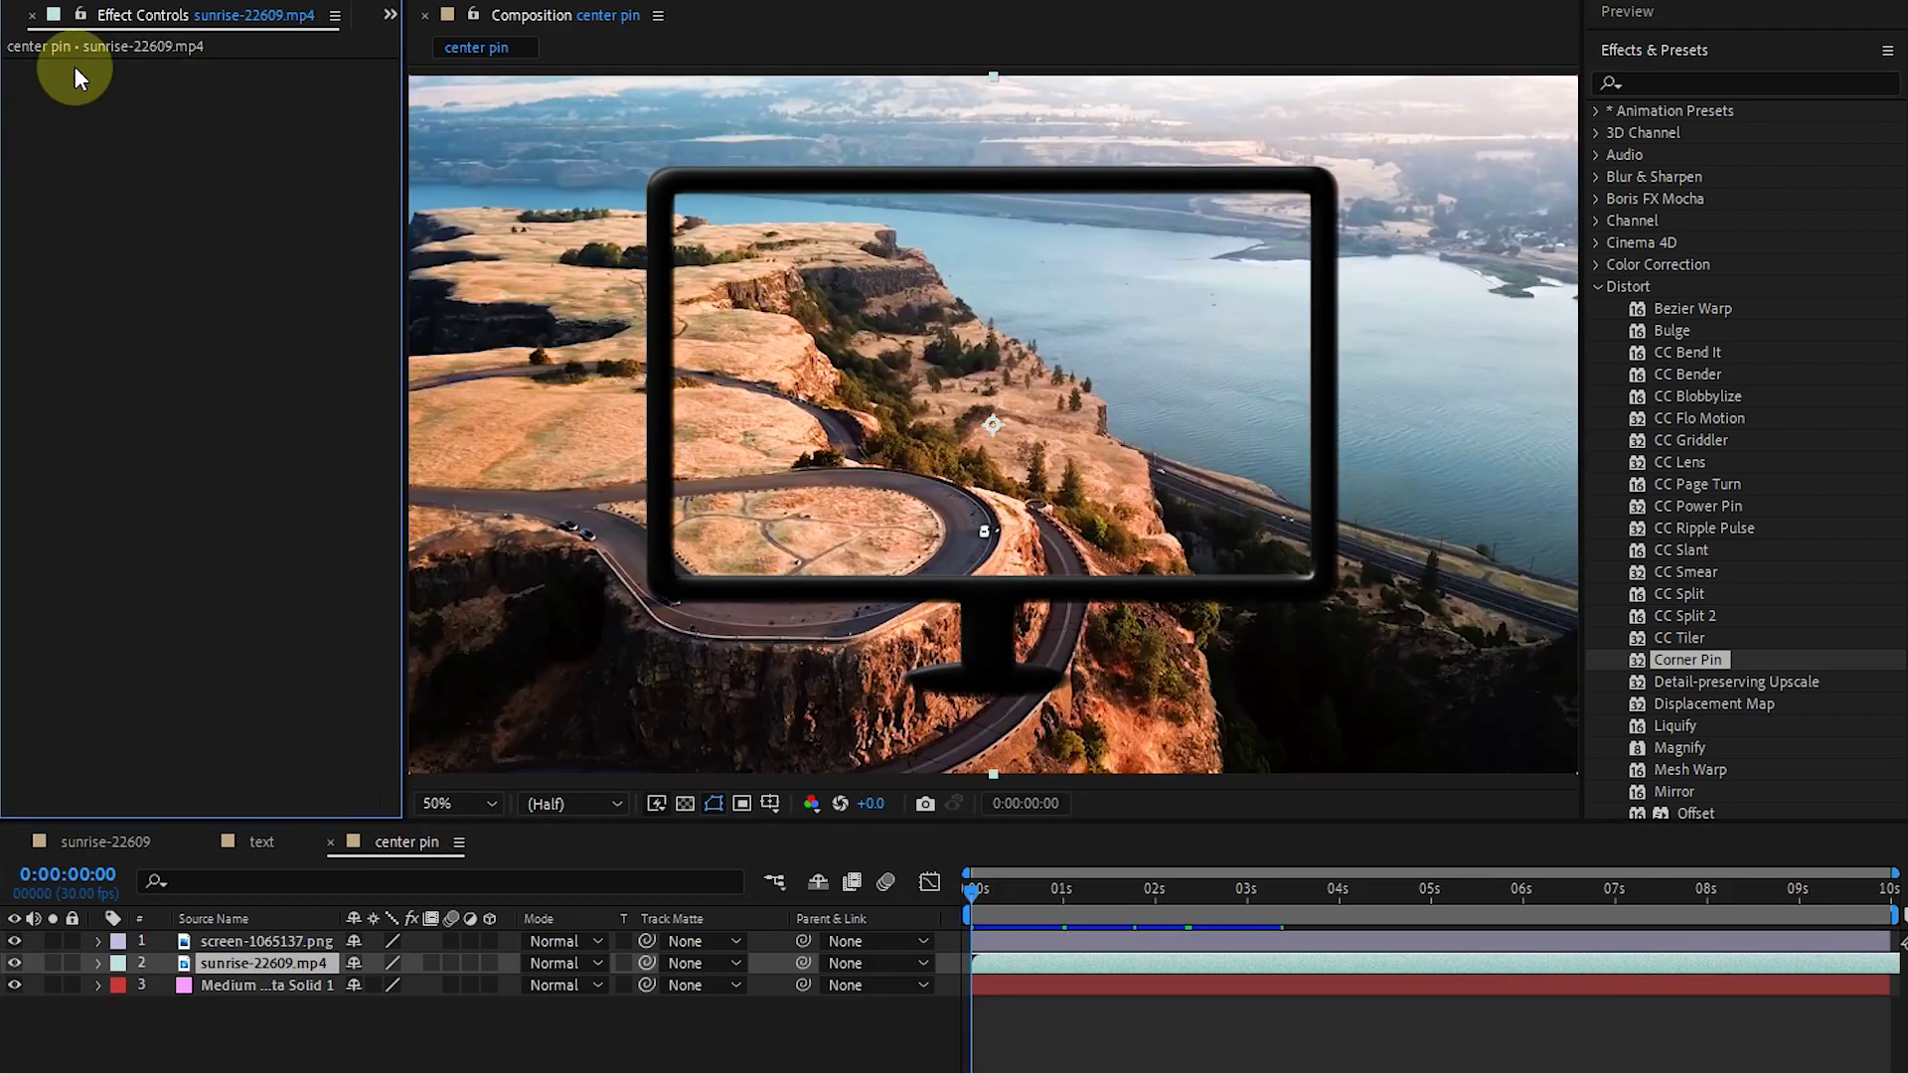
pyautogui.click(262, 841)
pyautogui.scroll(-5, 1781, 709)
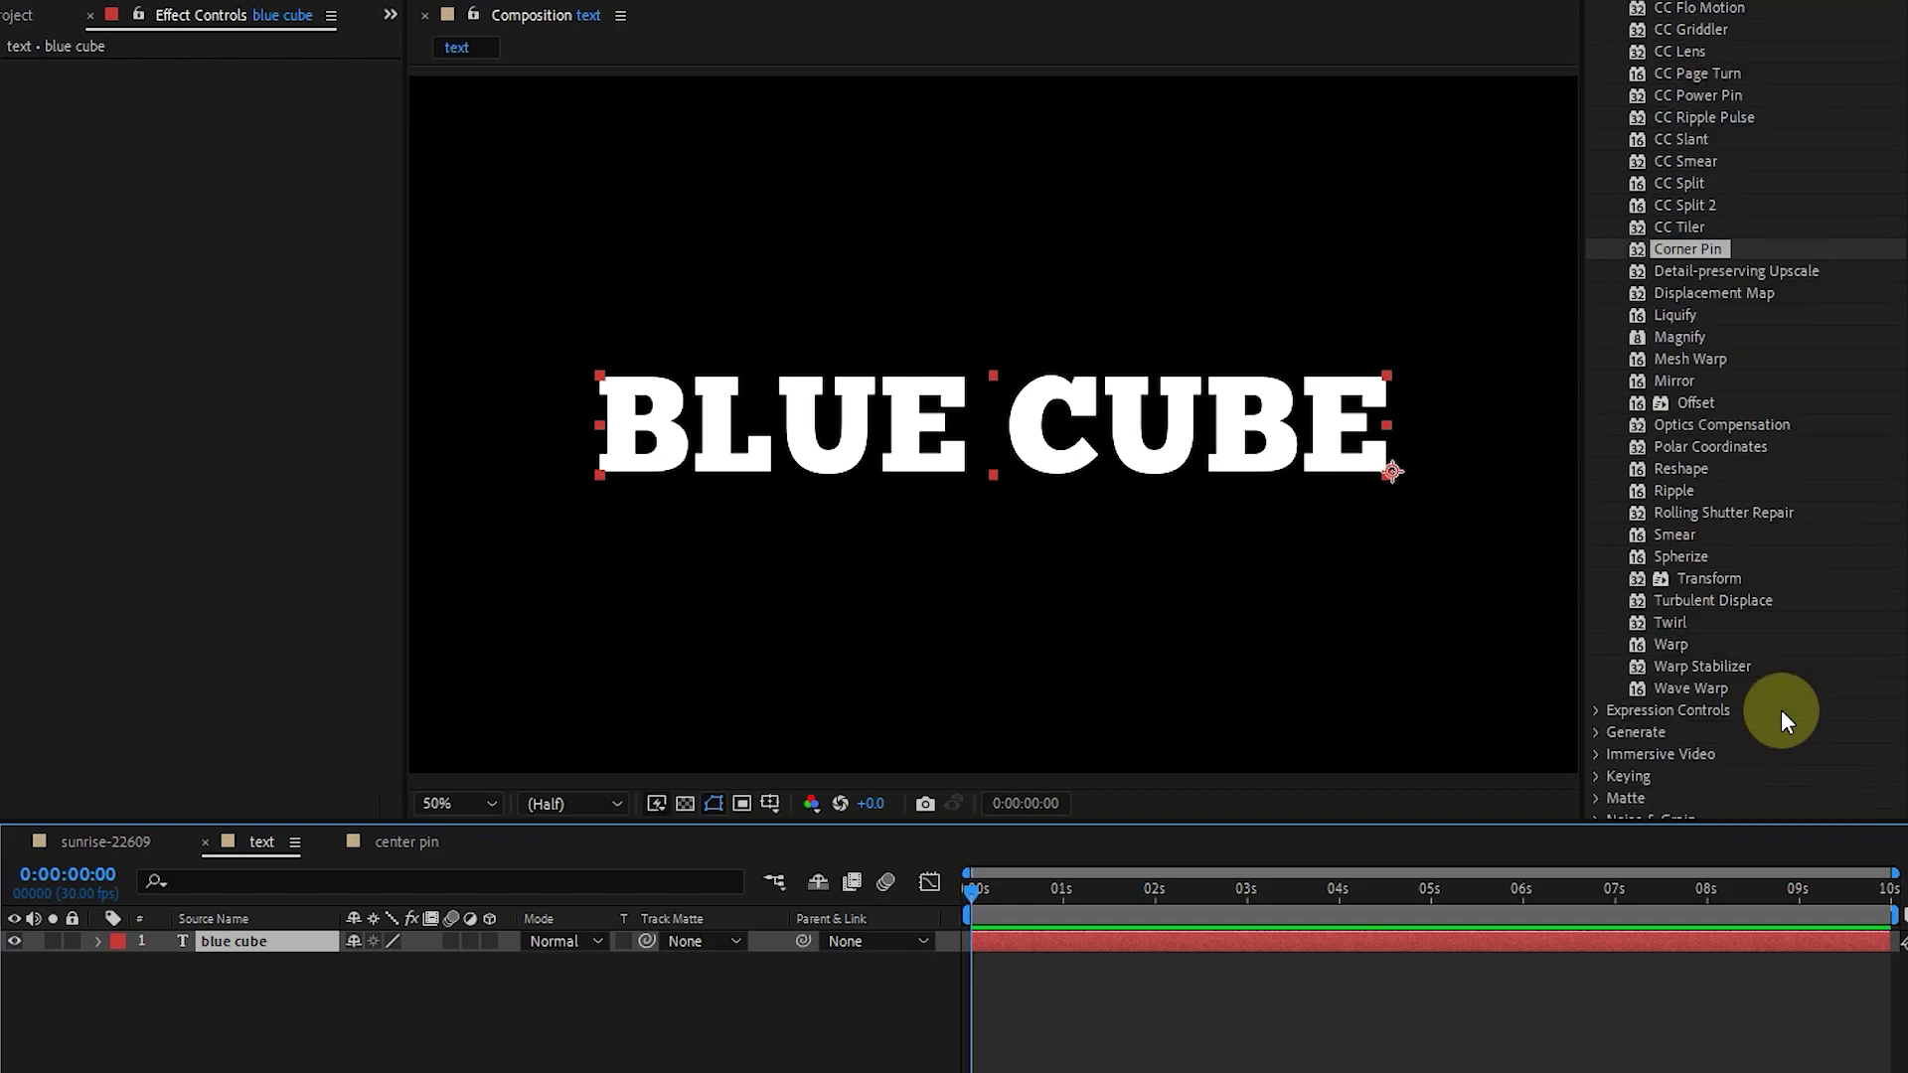
pyautogui.doubleClick(1712, 682)
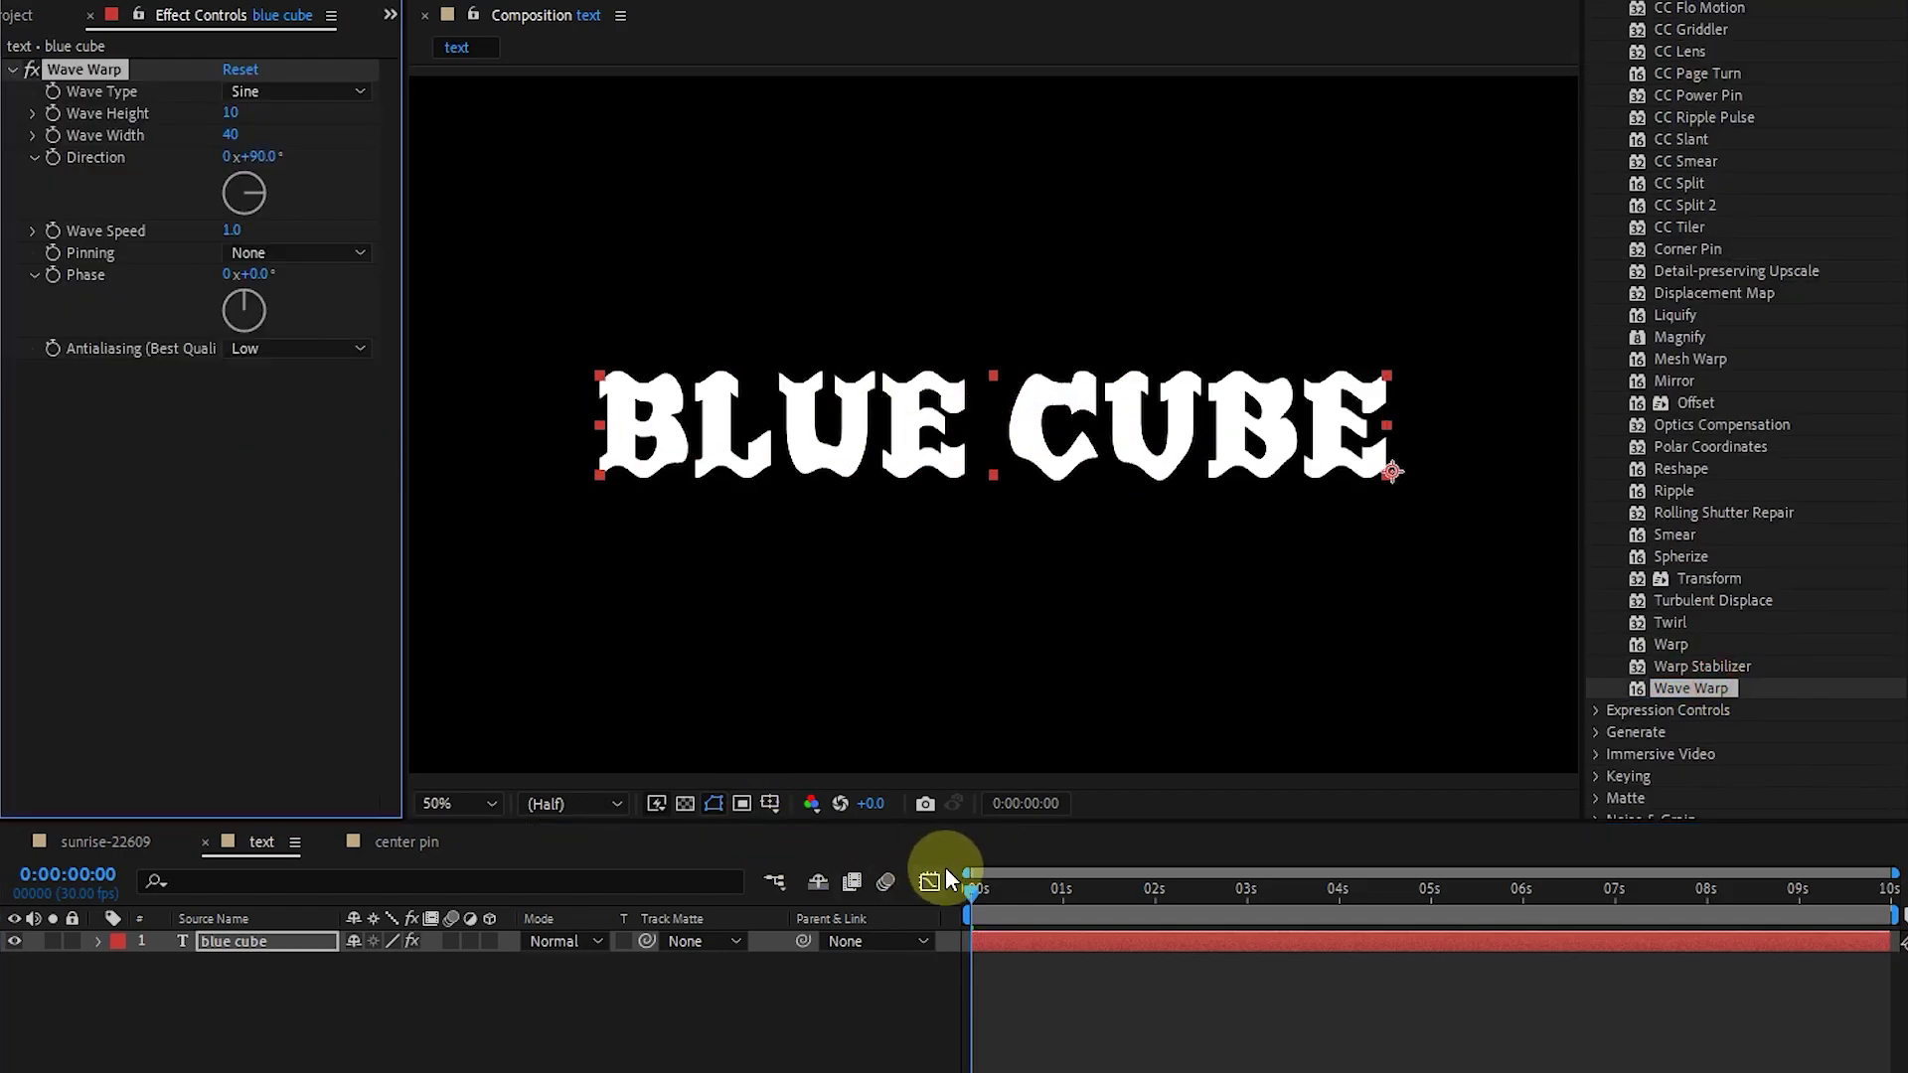
pyautogui.moveTo(974, 890)
pyautogui.mouseDown()
pyautogui.moveTo(1194, 911)
pyautogui.moveTo(945, 912)
pyautogui.mouseUp()
# Try the Square, Triangle, Sawtooth and Circle wave types, scrubbing to check each.
pyautogui.click(257, 90)
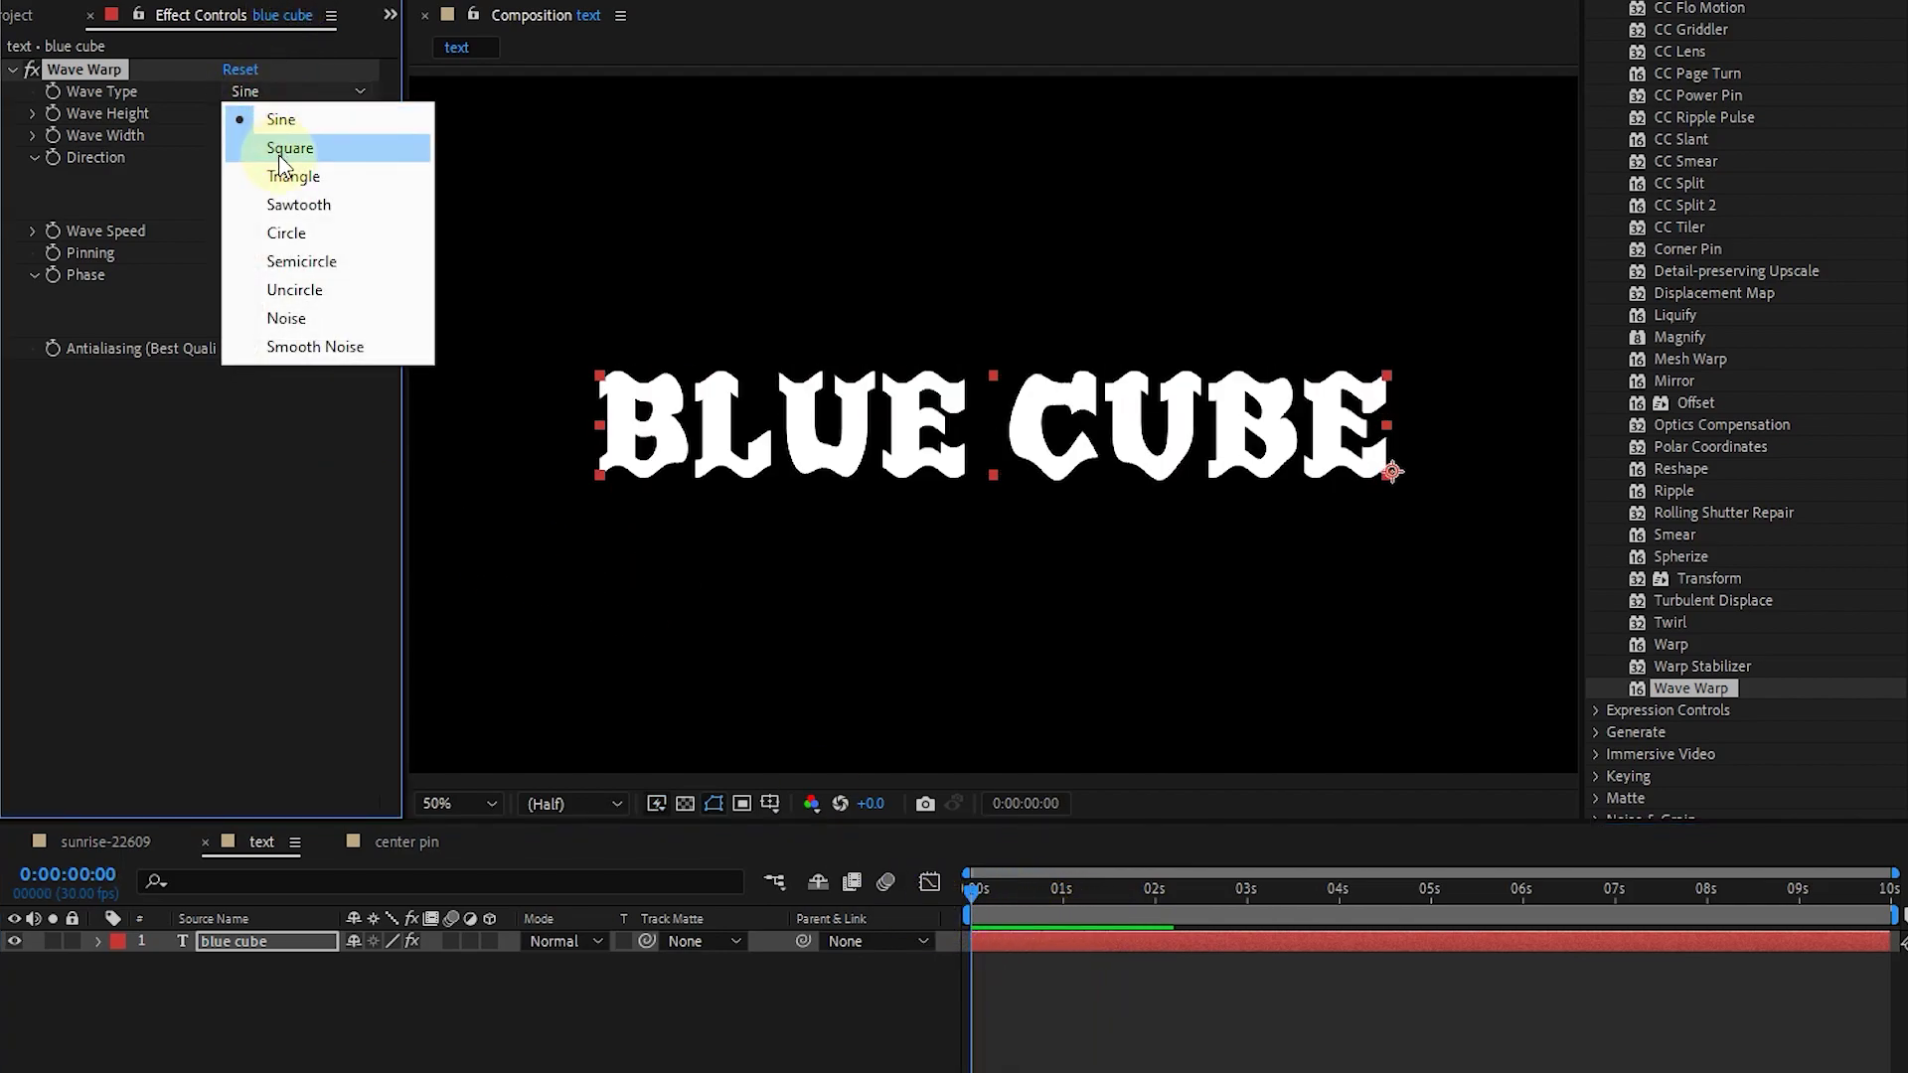
pyautogui.click(277, 150)
pyautogui.click(276, 91)
pyautogui.click(283, 176)
pyautogui.click(282, 93)
pyautogui.click(294, 205)
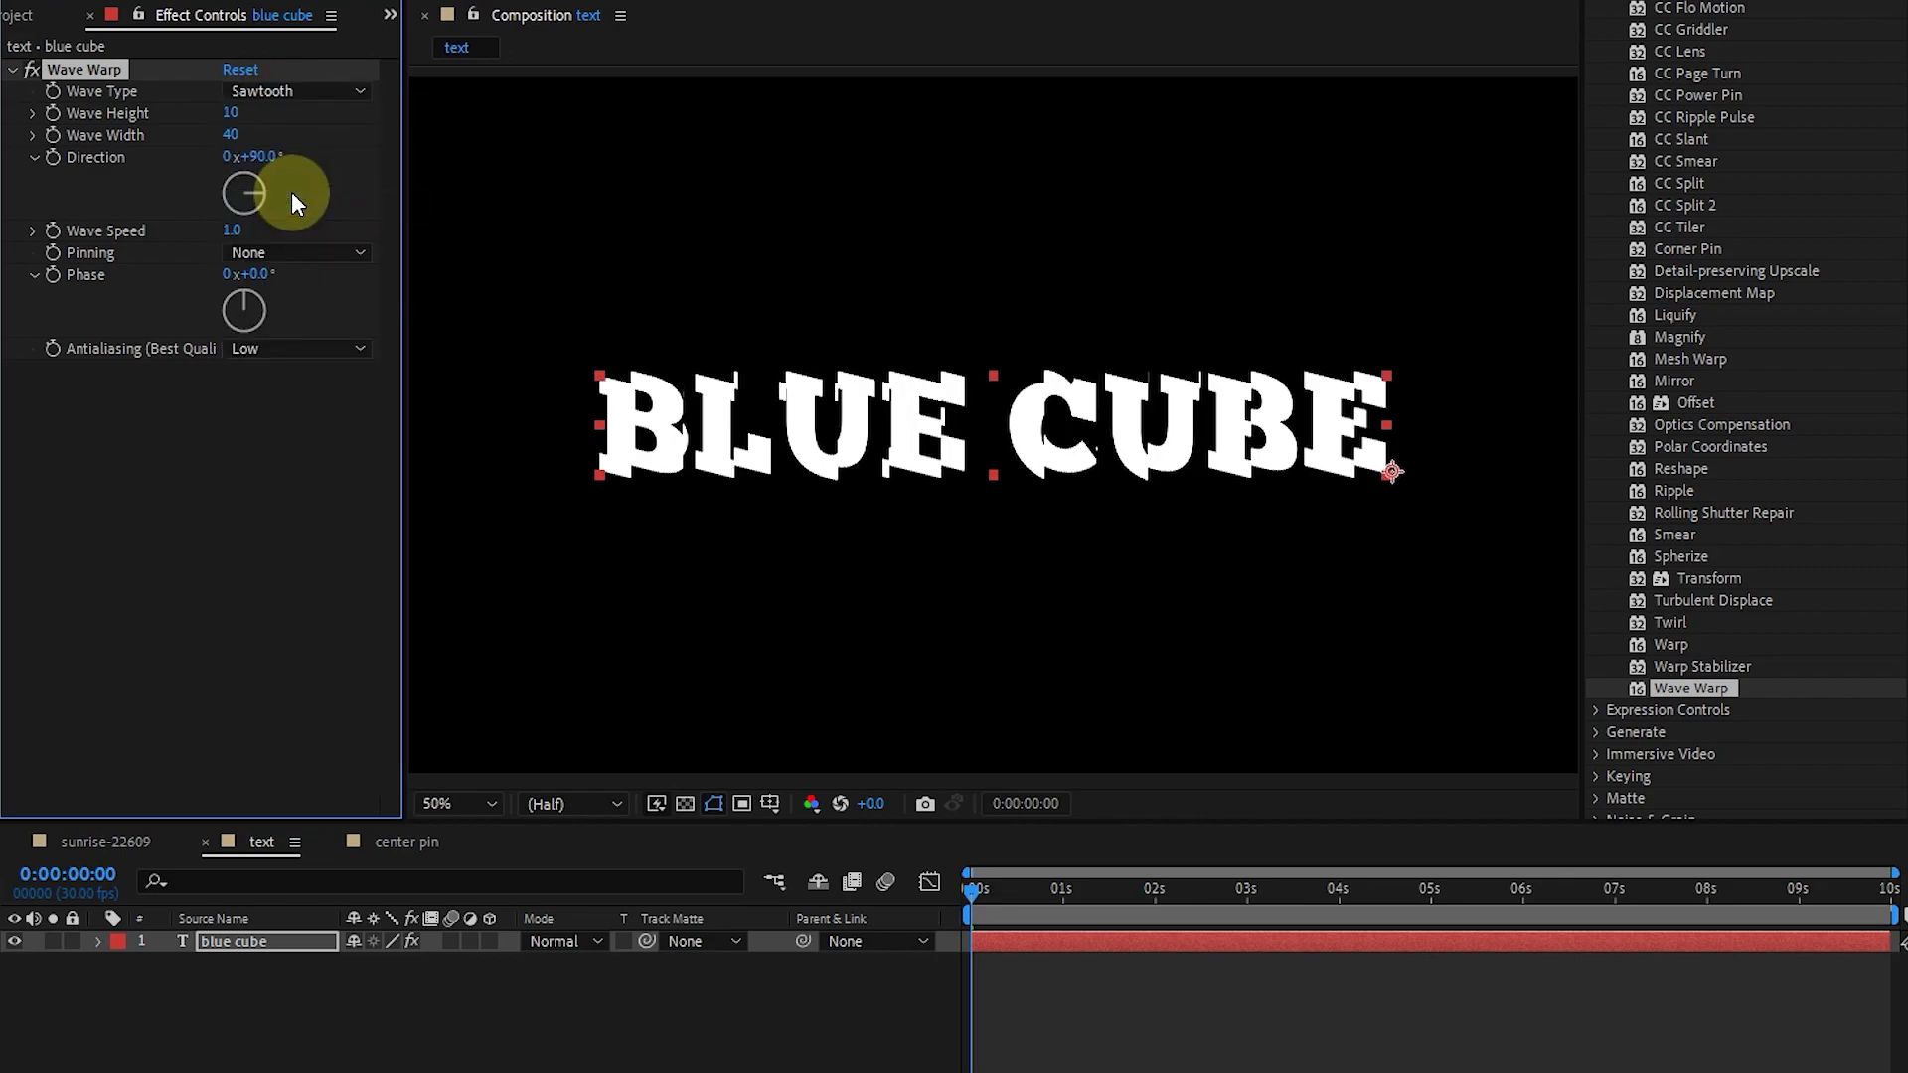
pyautogui.click(284, 96)
pyautogui.click(299, 233)
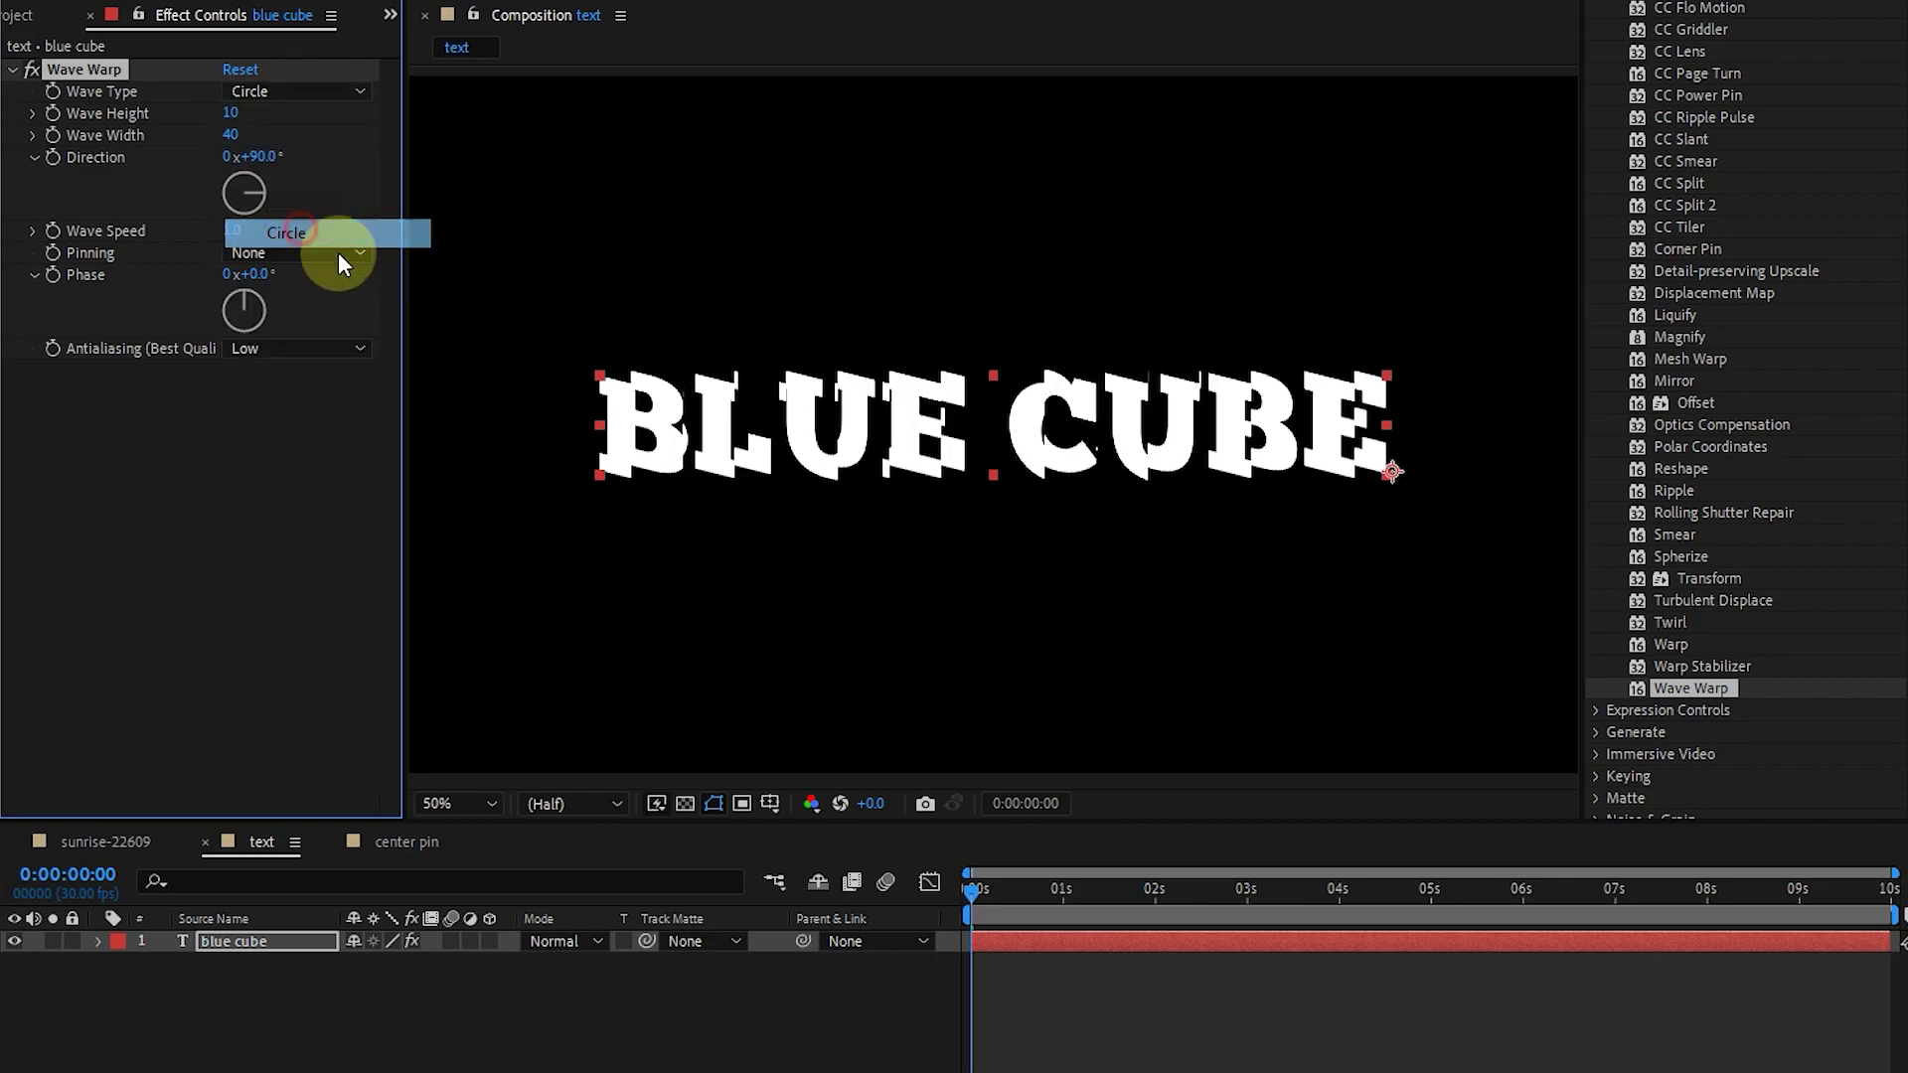
pyautogui.moveTo(1005, 885); pyautogui.dragTo(956, 901)
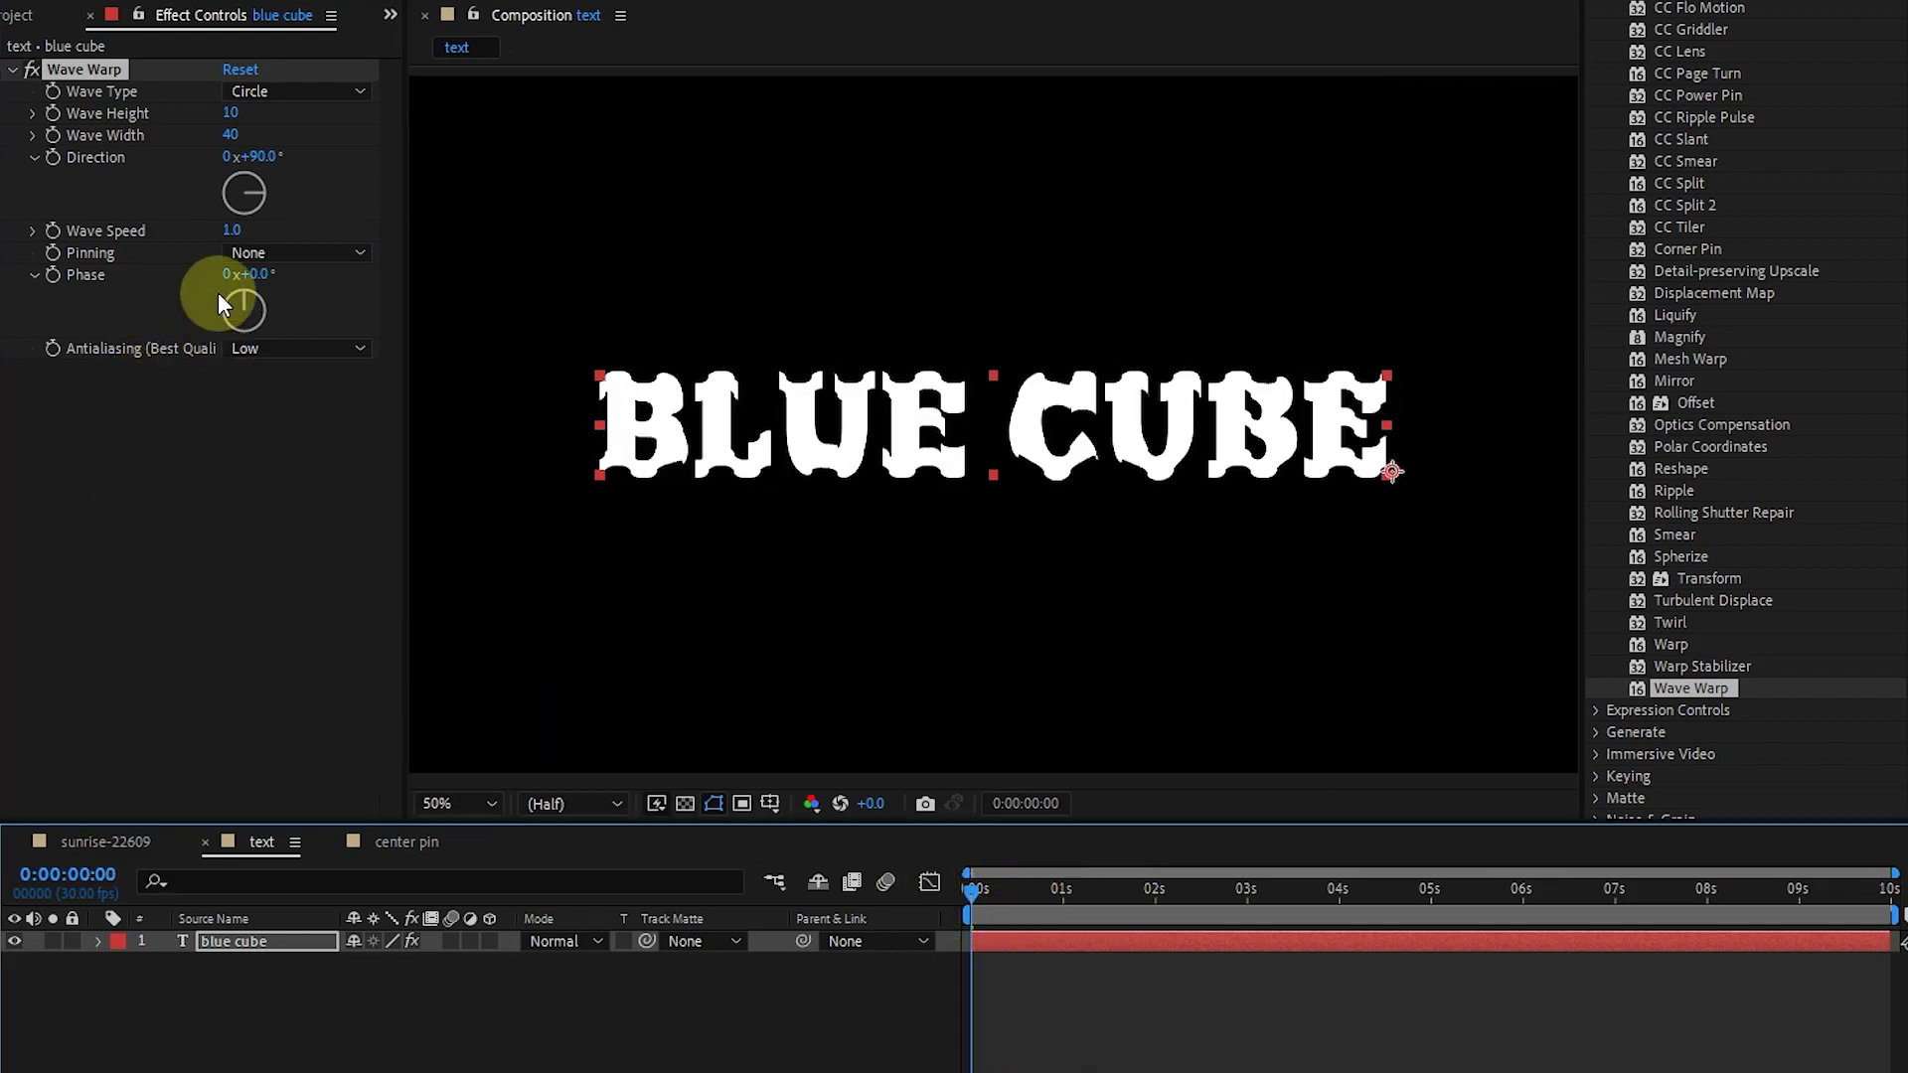
# Raise Wave Height to 16 and set the wave type back to Sine.
pyautogui.moveTo(230, 113); pyautogui.dragTo(284, 143)
pyautogui.click(255, 91)
pyautogui.click(268, 115)
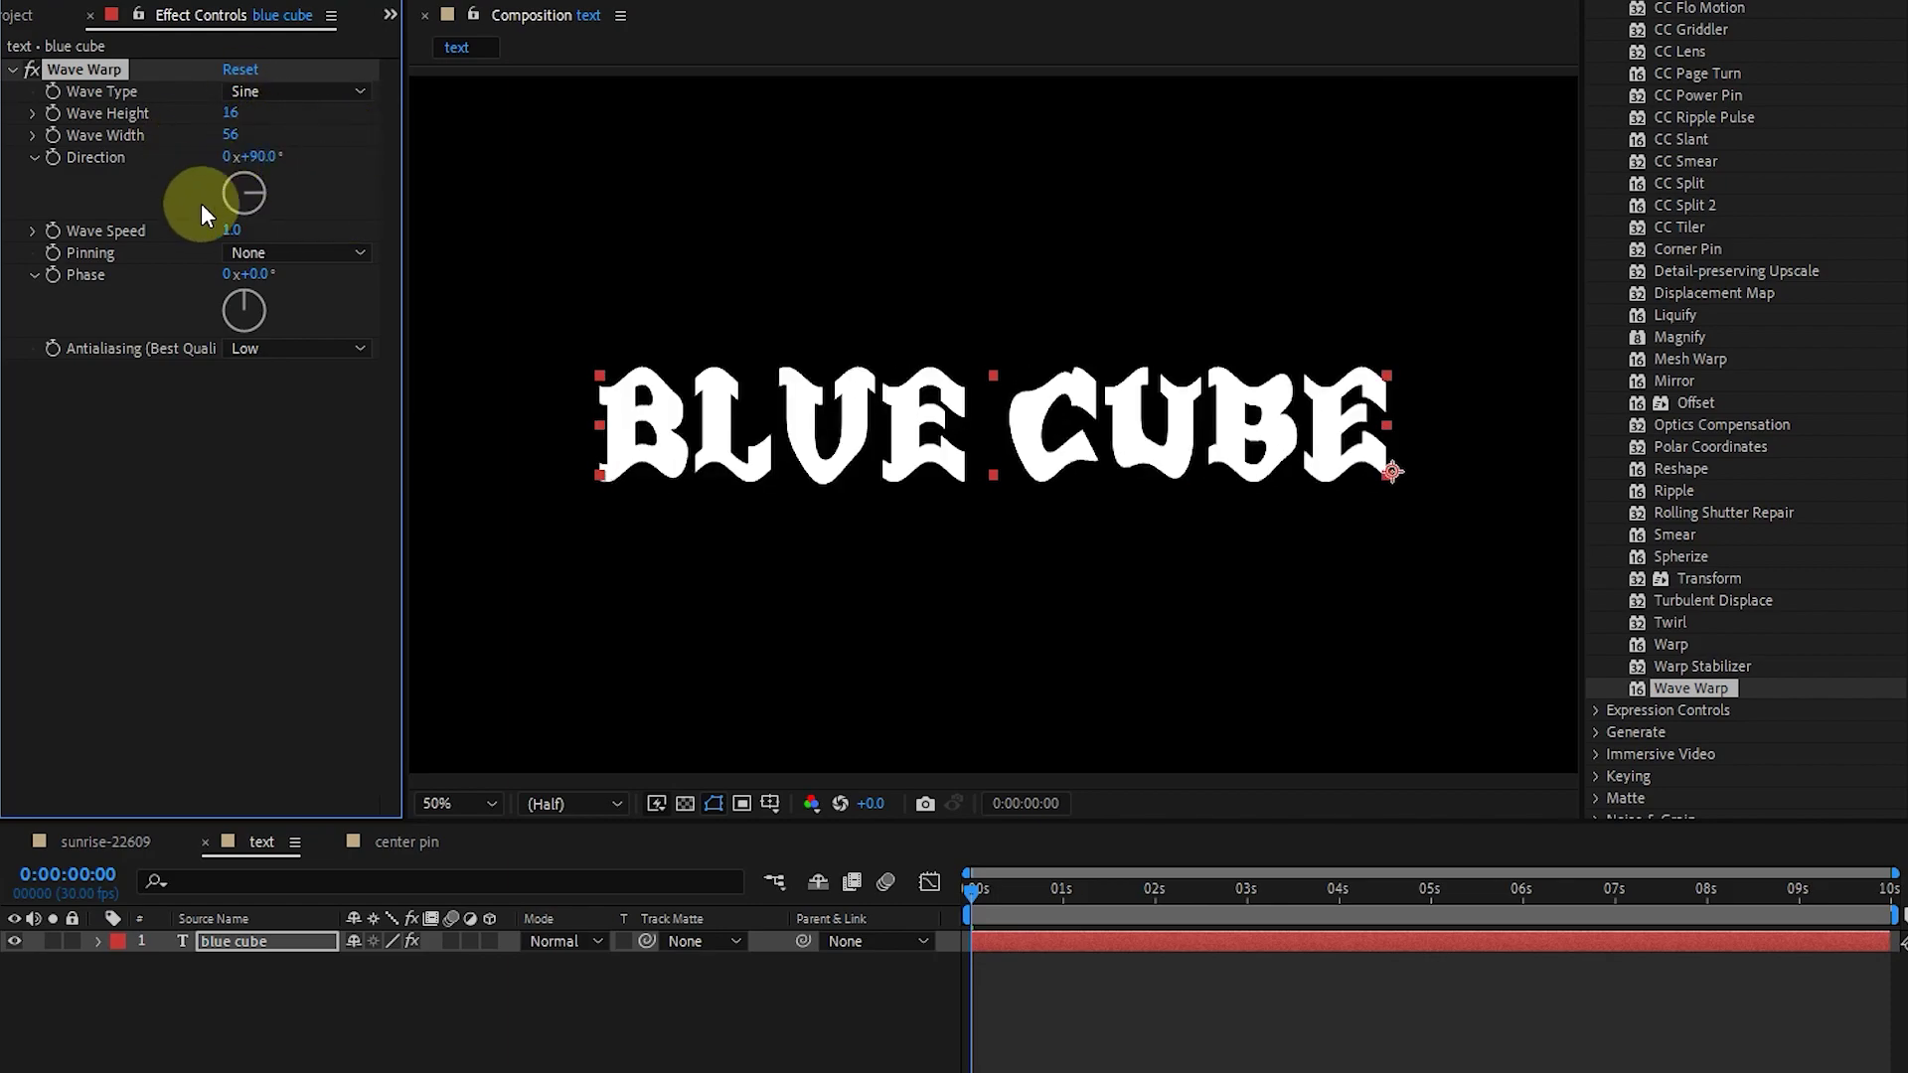
# Rotate the wave direction dial and scrub the timeline to watch the wave.
pyautogui.moveTo(257, 217); pyautogui.dragTo(758, 475)
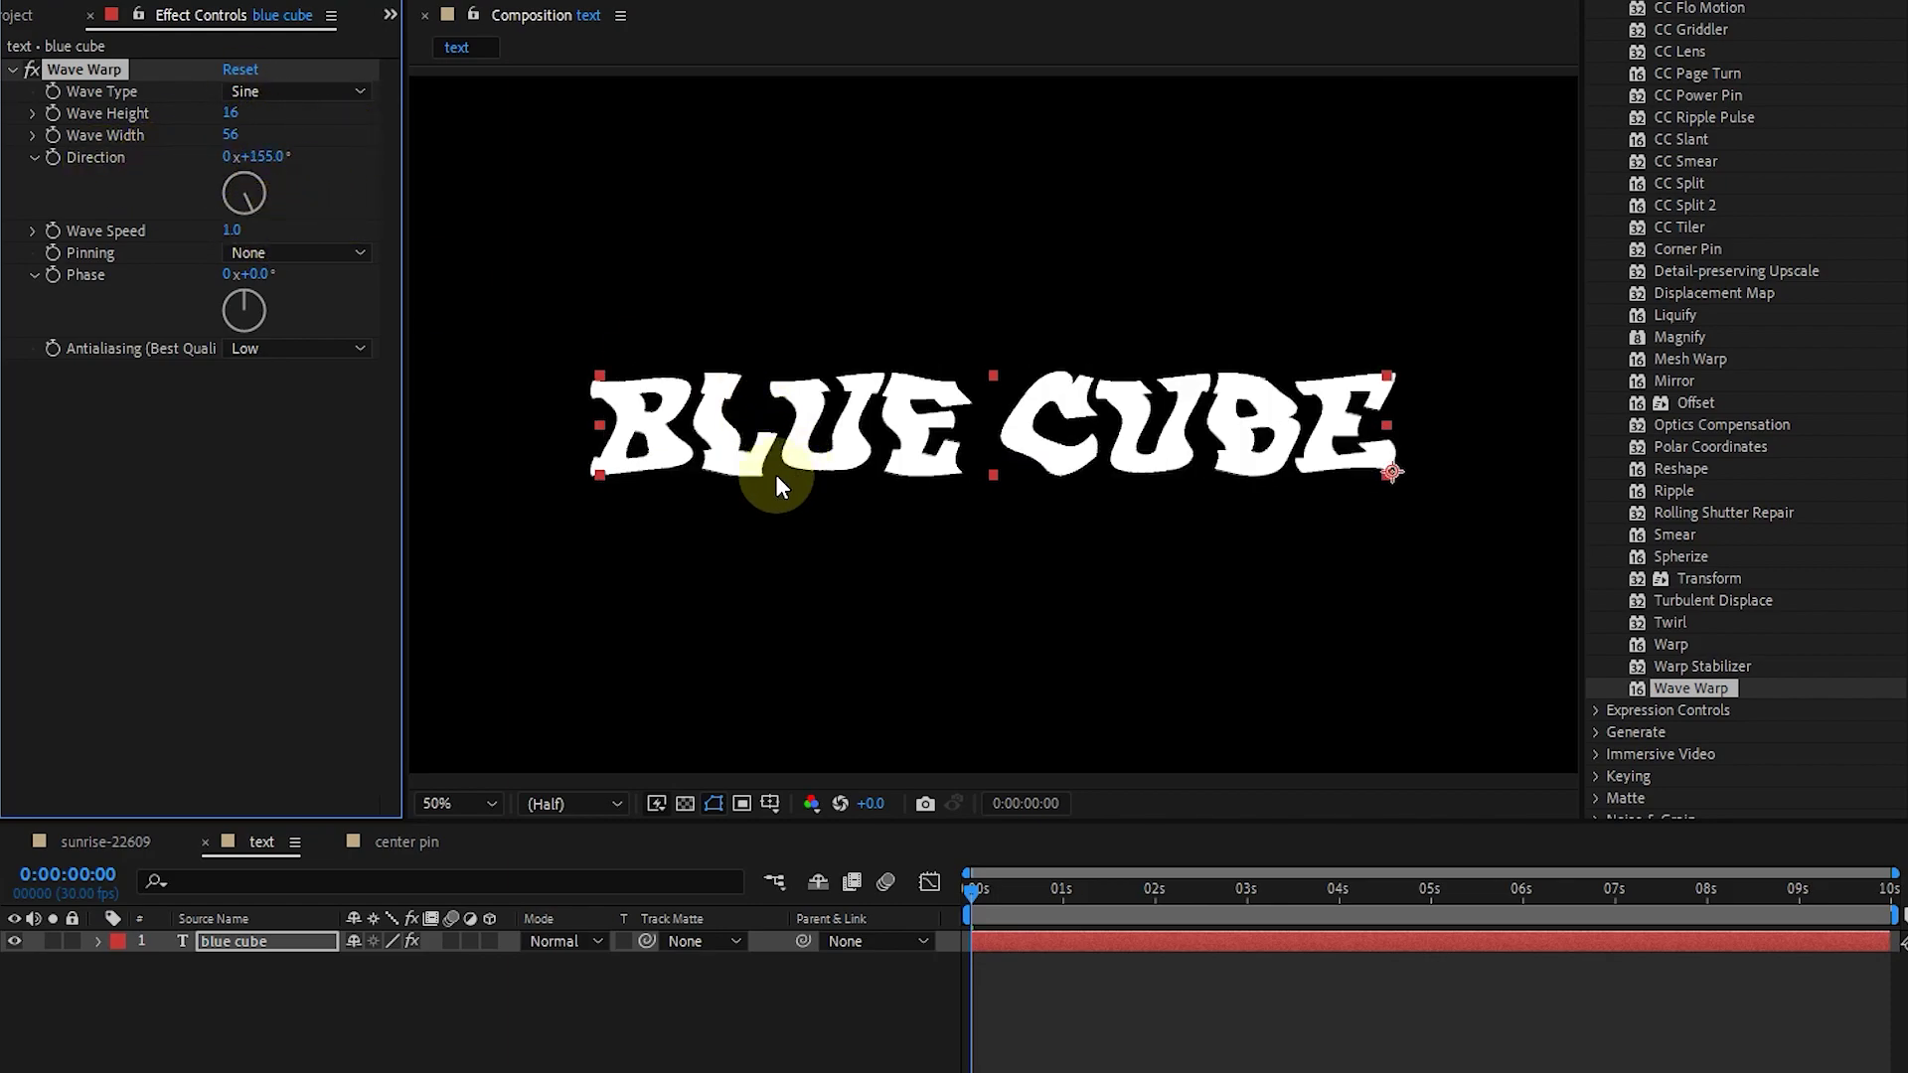
pyautogui.moveTo(356, 273); pyautogui.dragTo(242, 211)
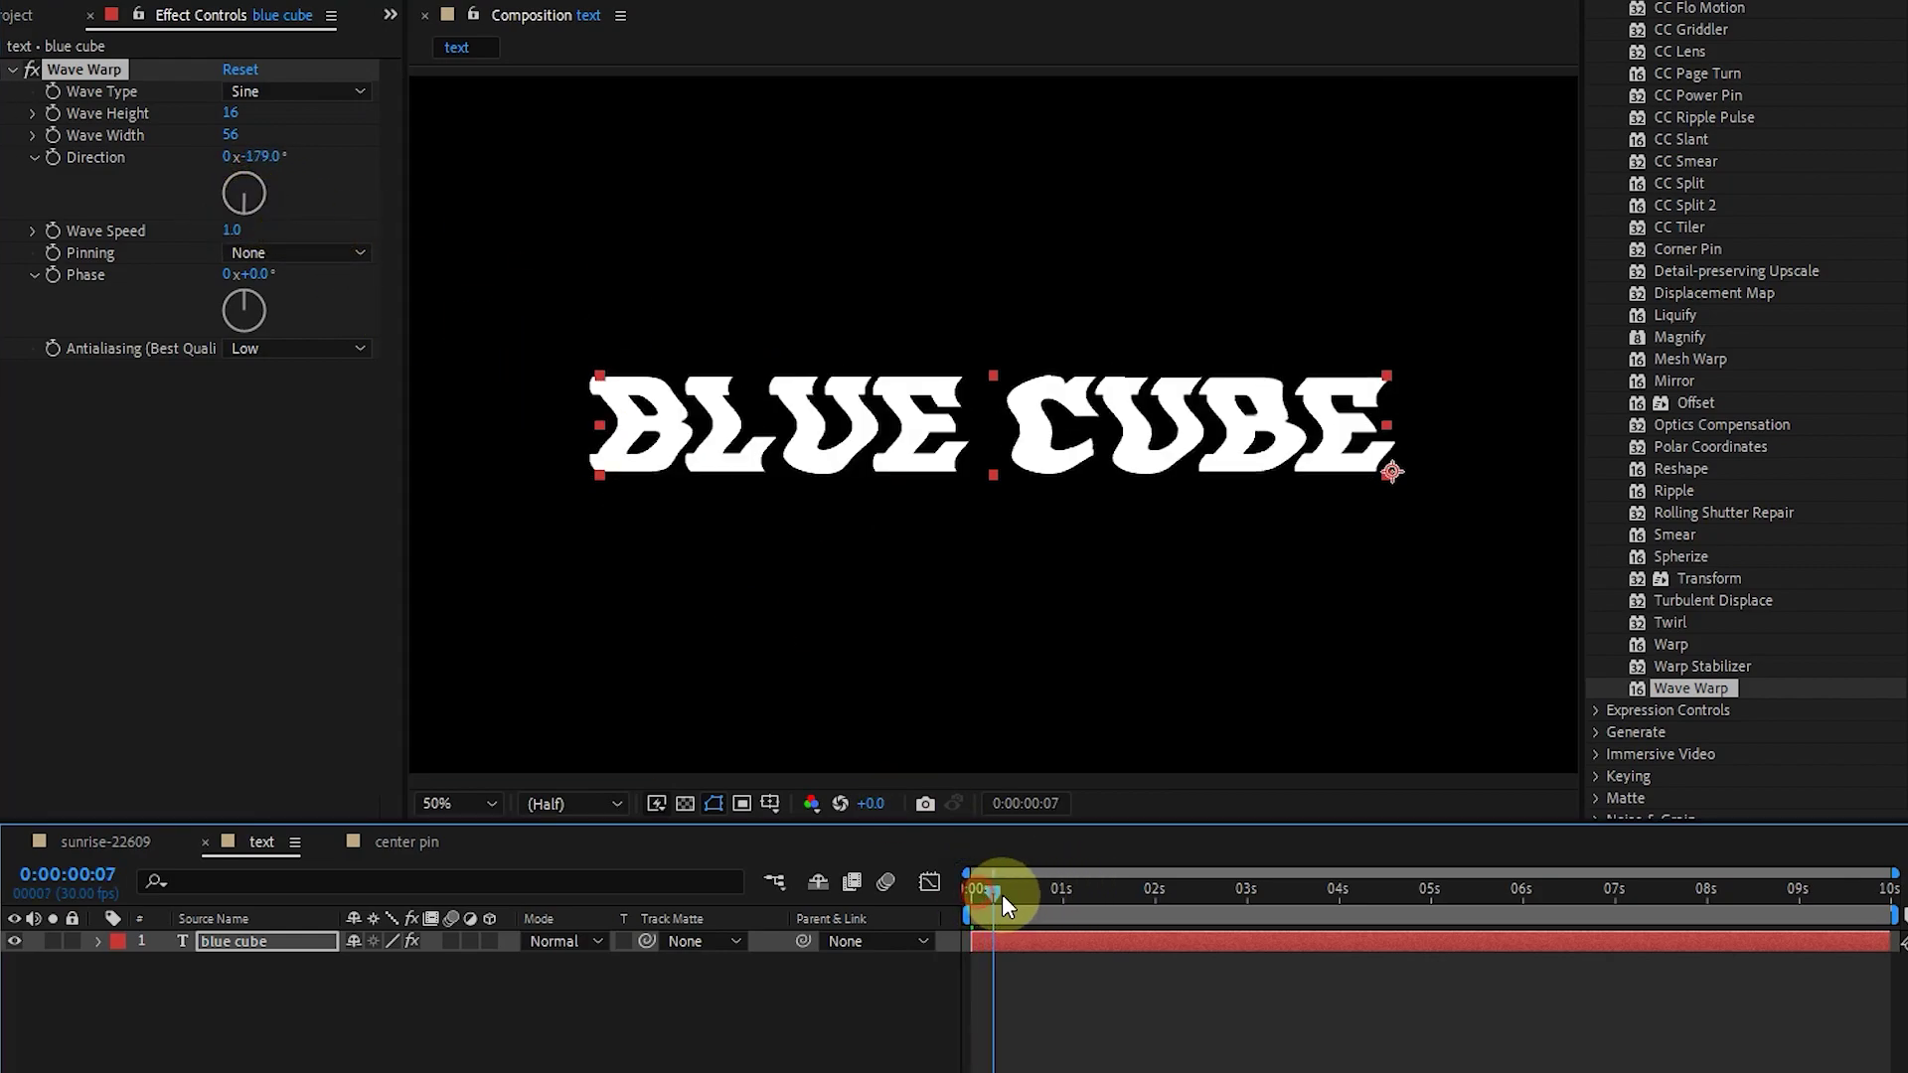
pyautogui.click(1002, 894)
pyautogui.moveTo(1004, 894); pyautogui.dragTo(940, 884)
# Try wave speeds of 3.3 and -2.2, previewing each.
pyautogui.moveTo(235, 235); pyautogui.dragTo(397, 235)
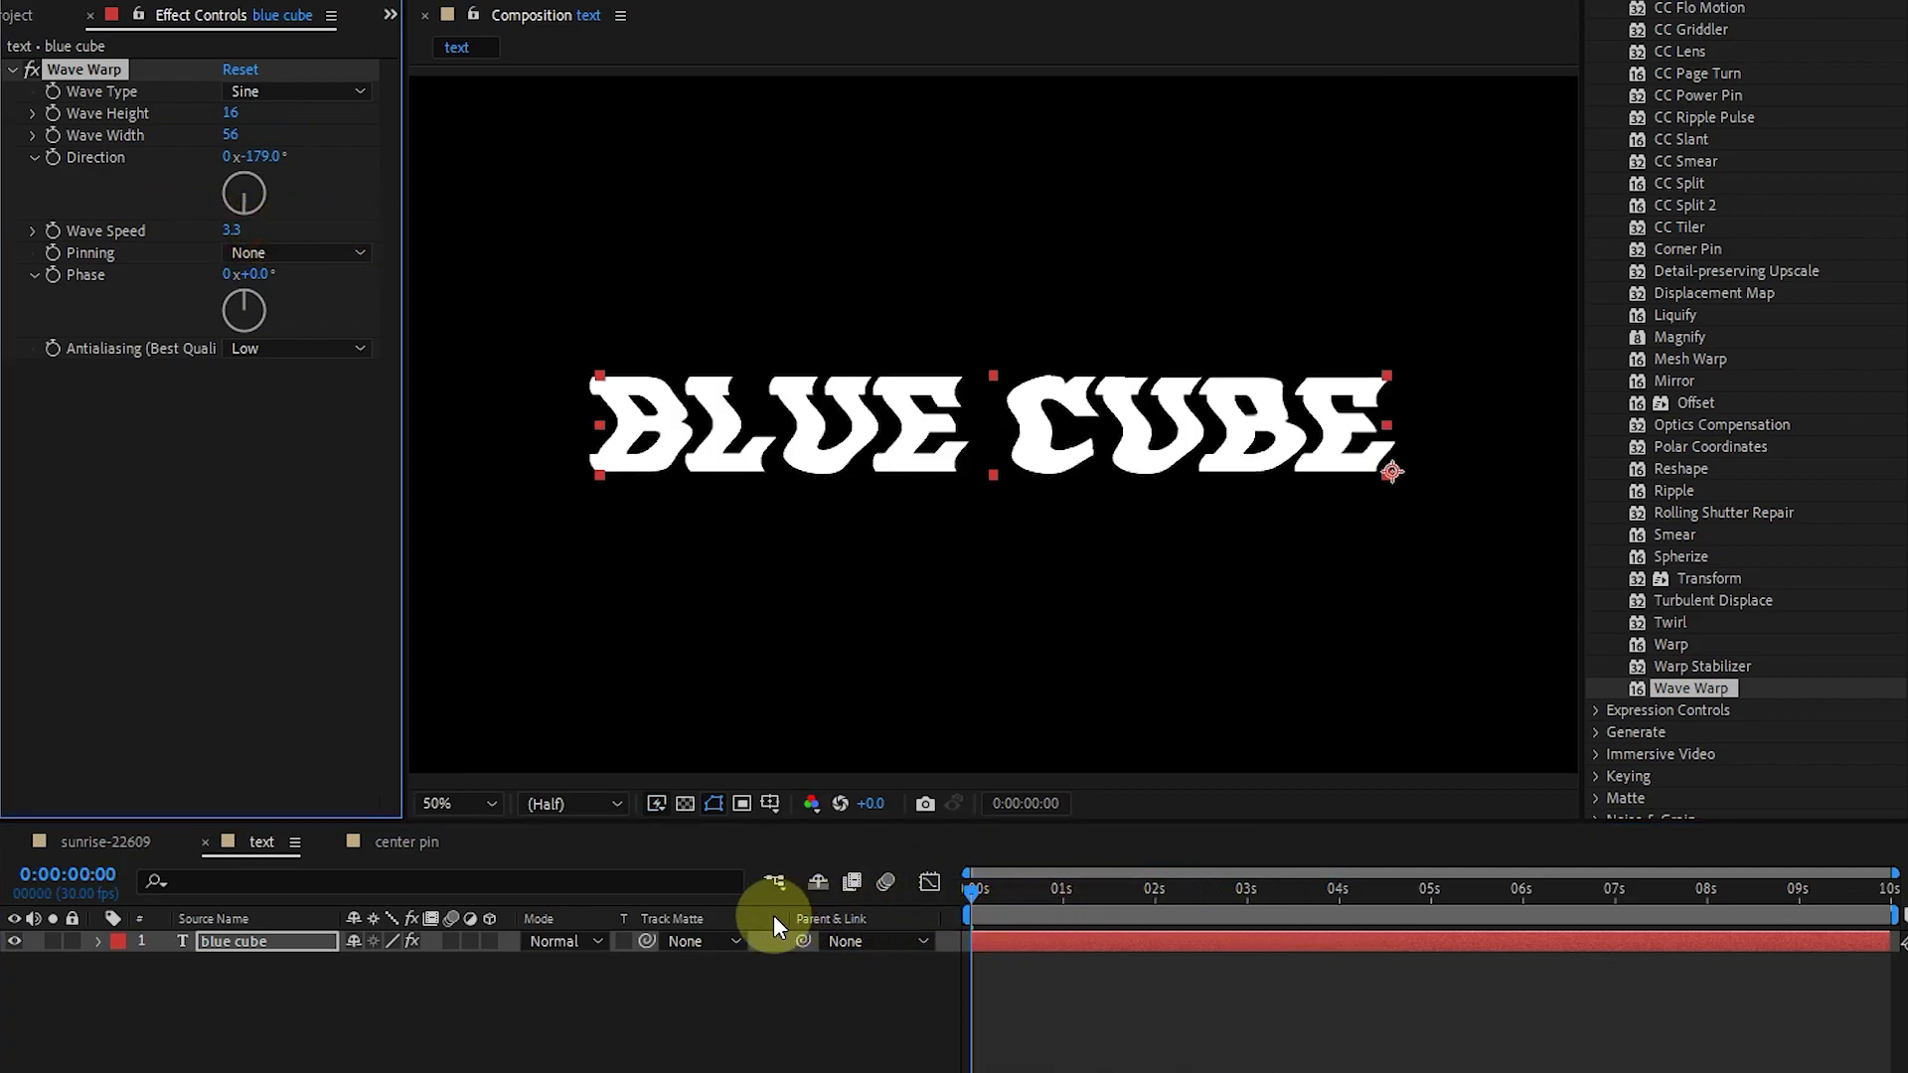
pyautogui.press('space')
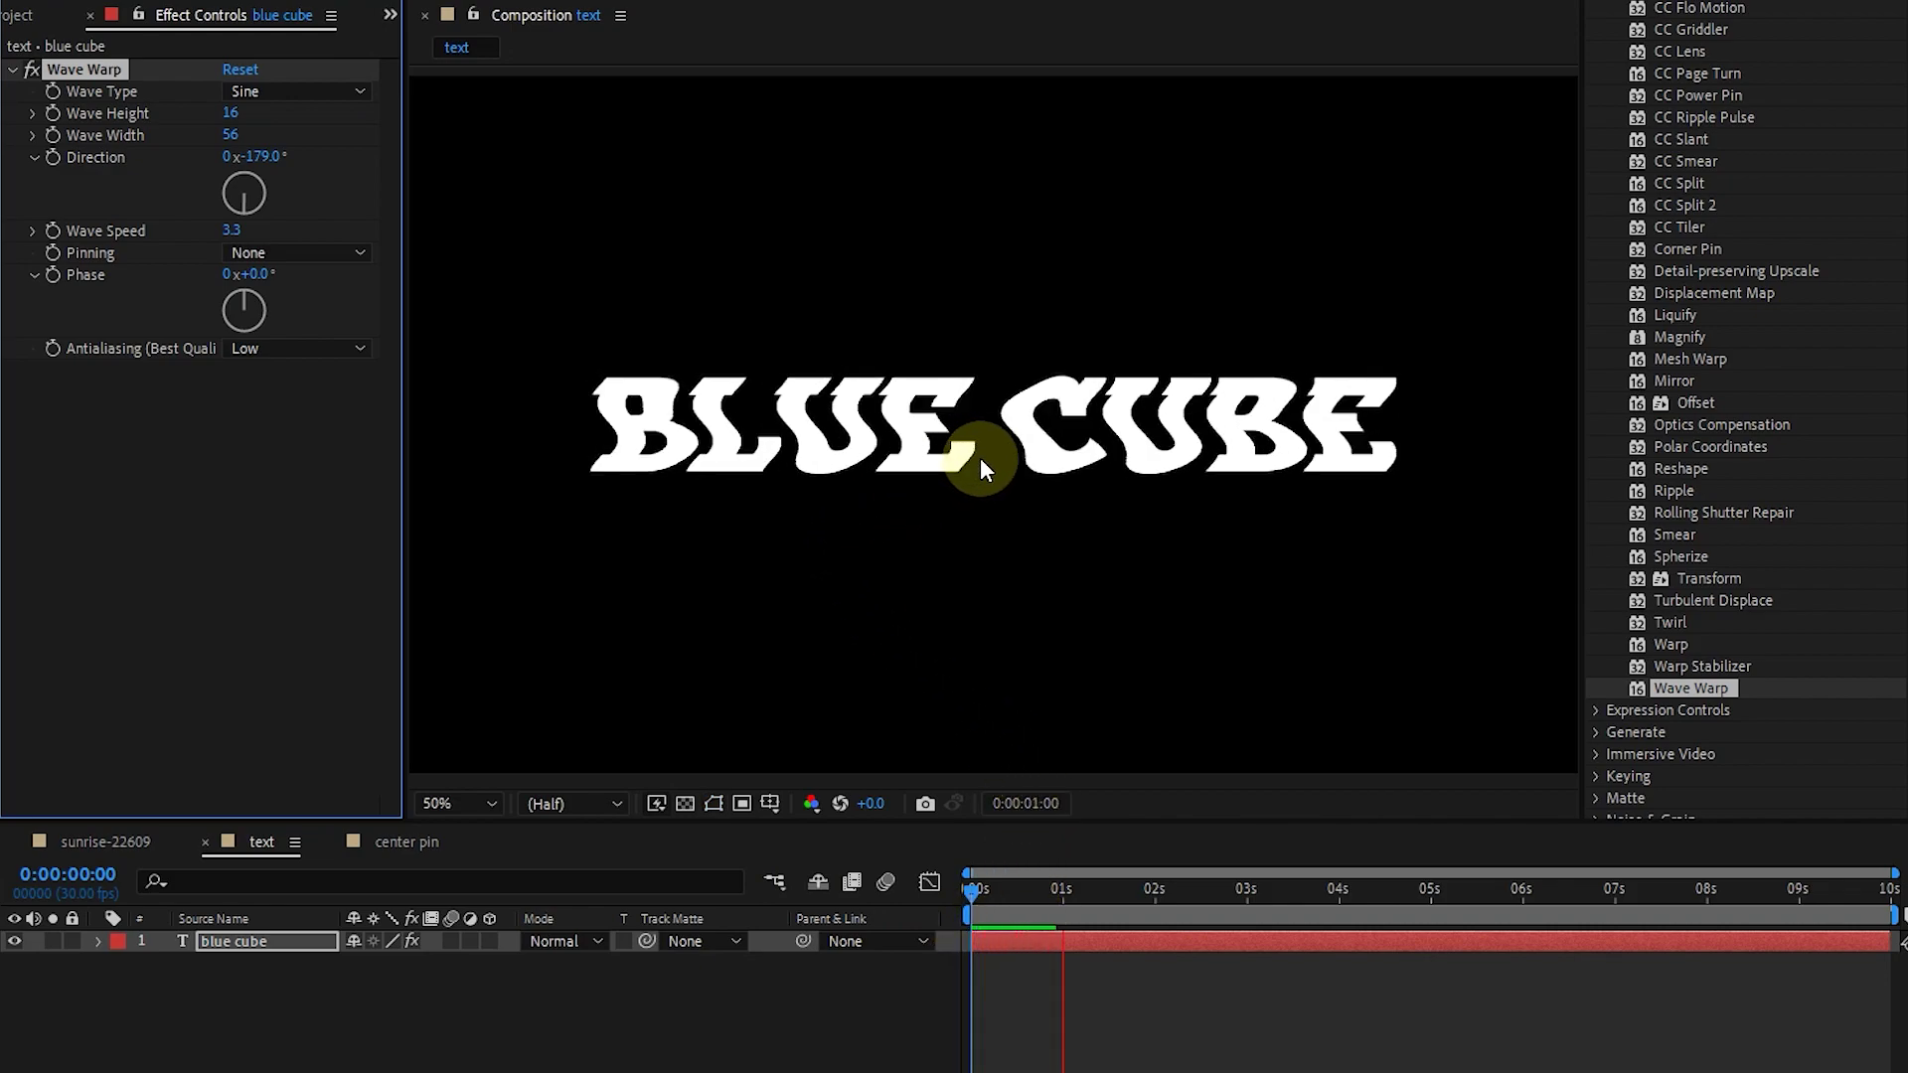
pyautogui.click(936, 894)
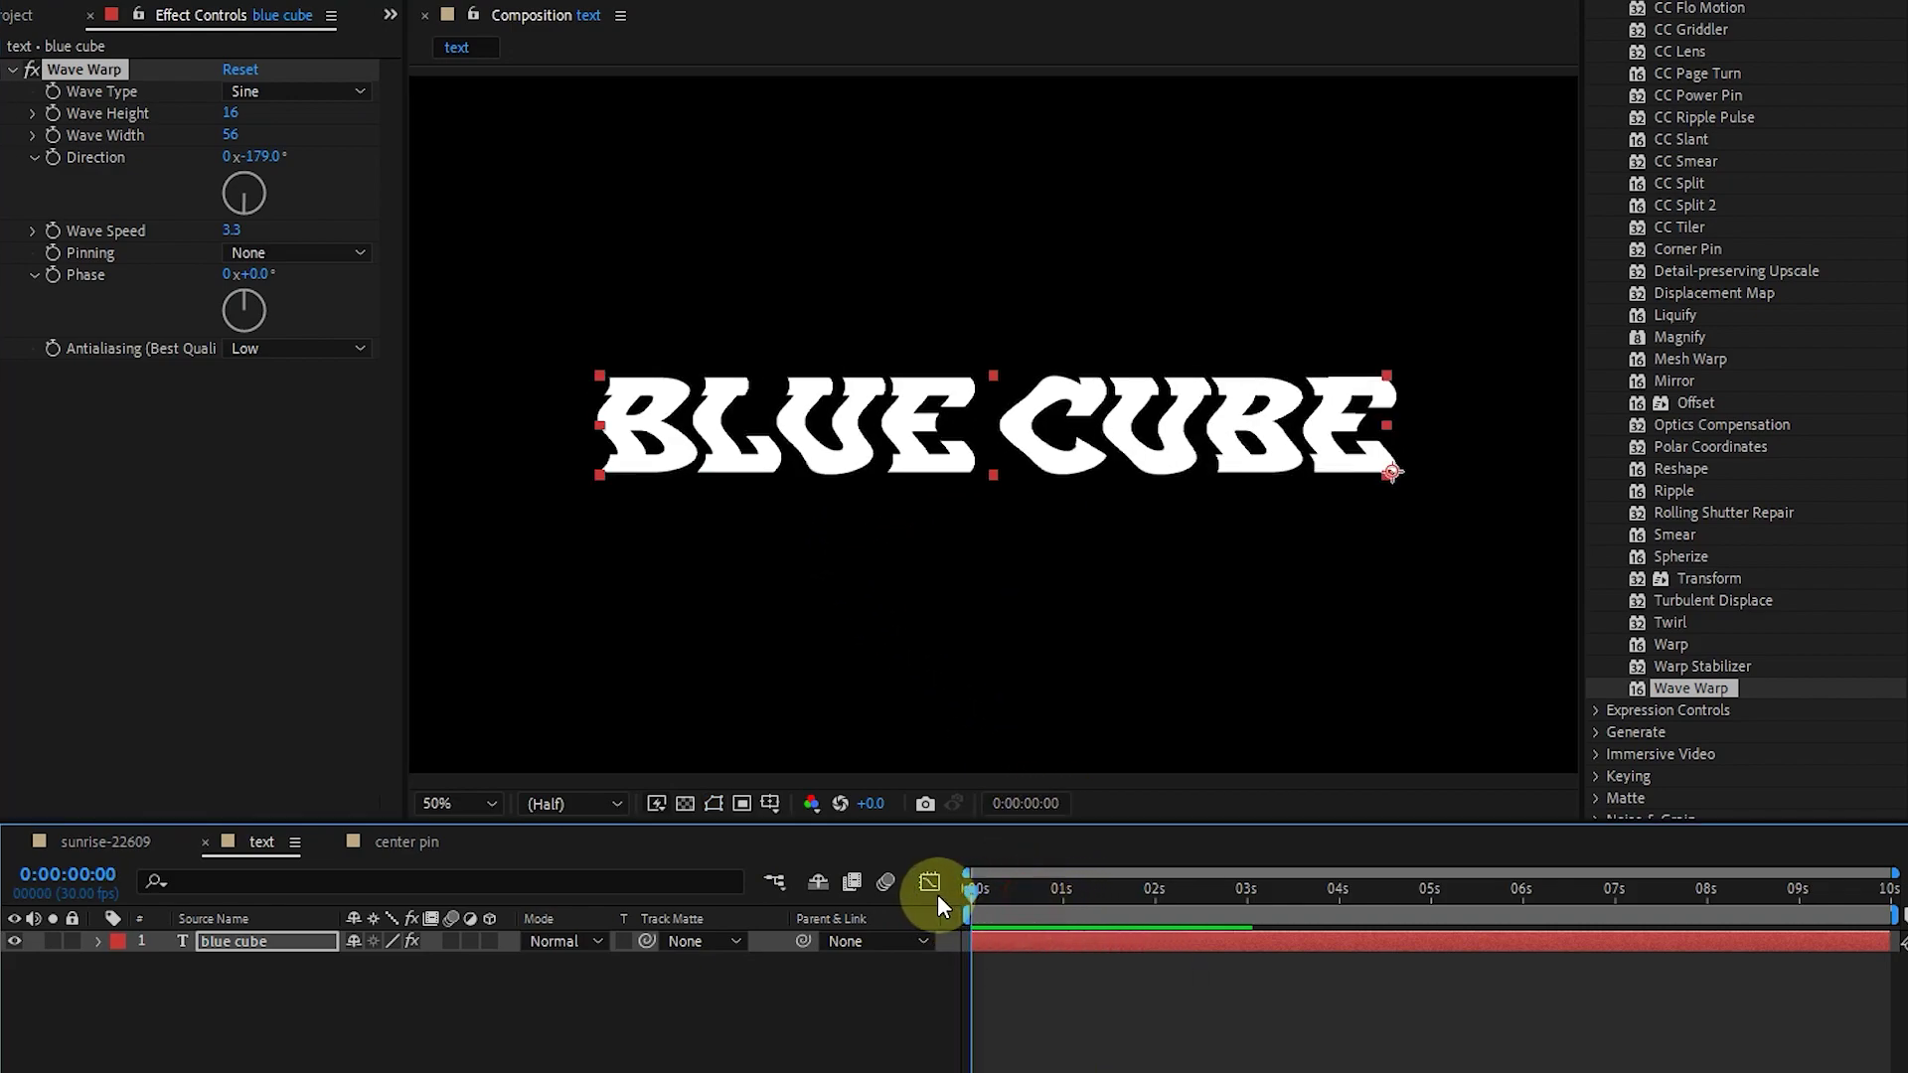
pyautogui.click(239, 232)
pyautogui.moveTo(239, 230); pyautogui.dragTo(42, 239)
pyautogui.press('space')
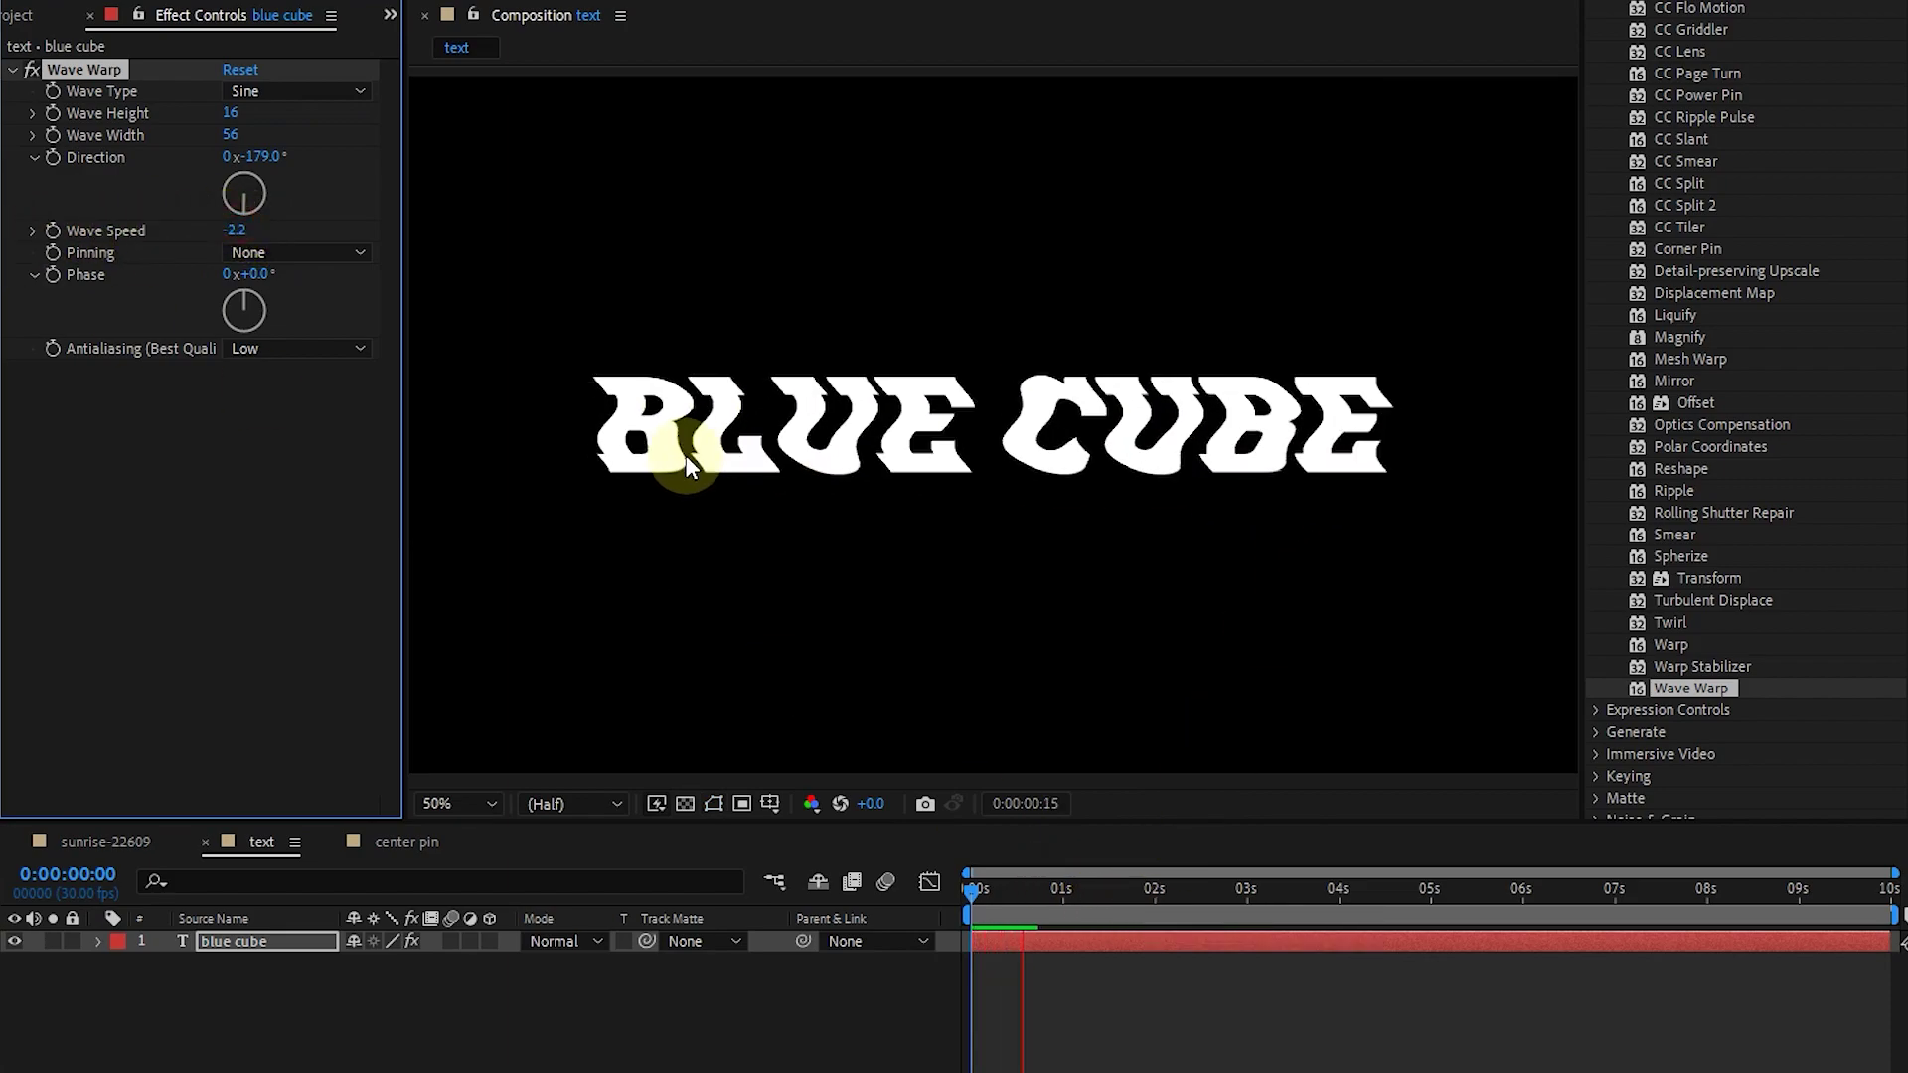
# Set the wave direction to -96° and the wave speed to 3.6.
pyautogui.click(226, 195)
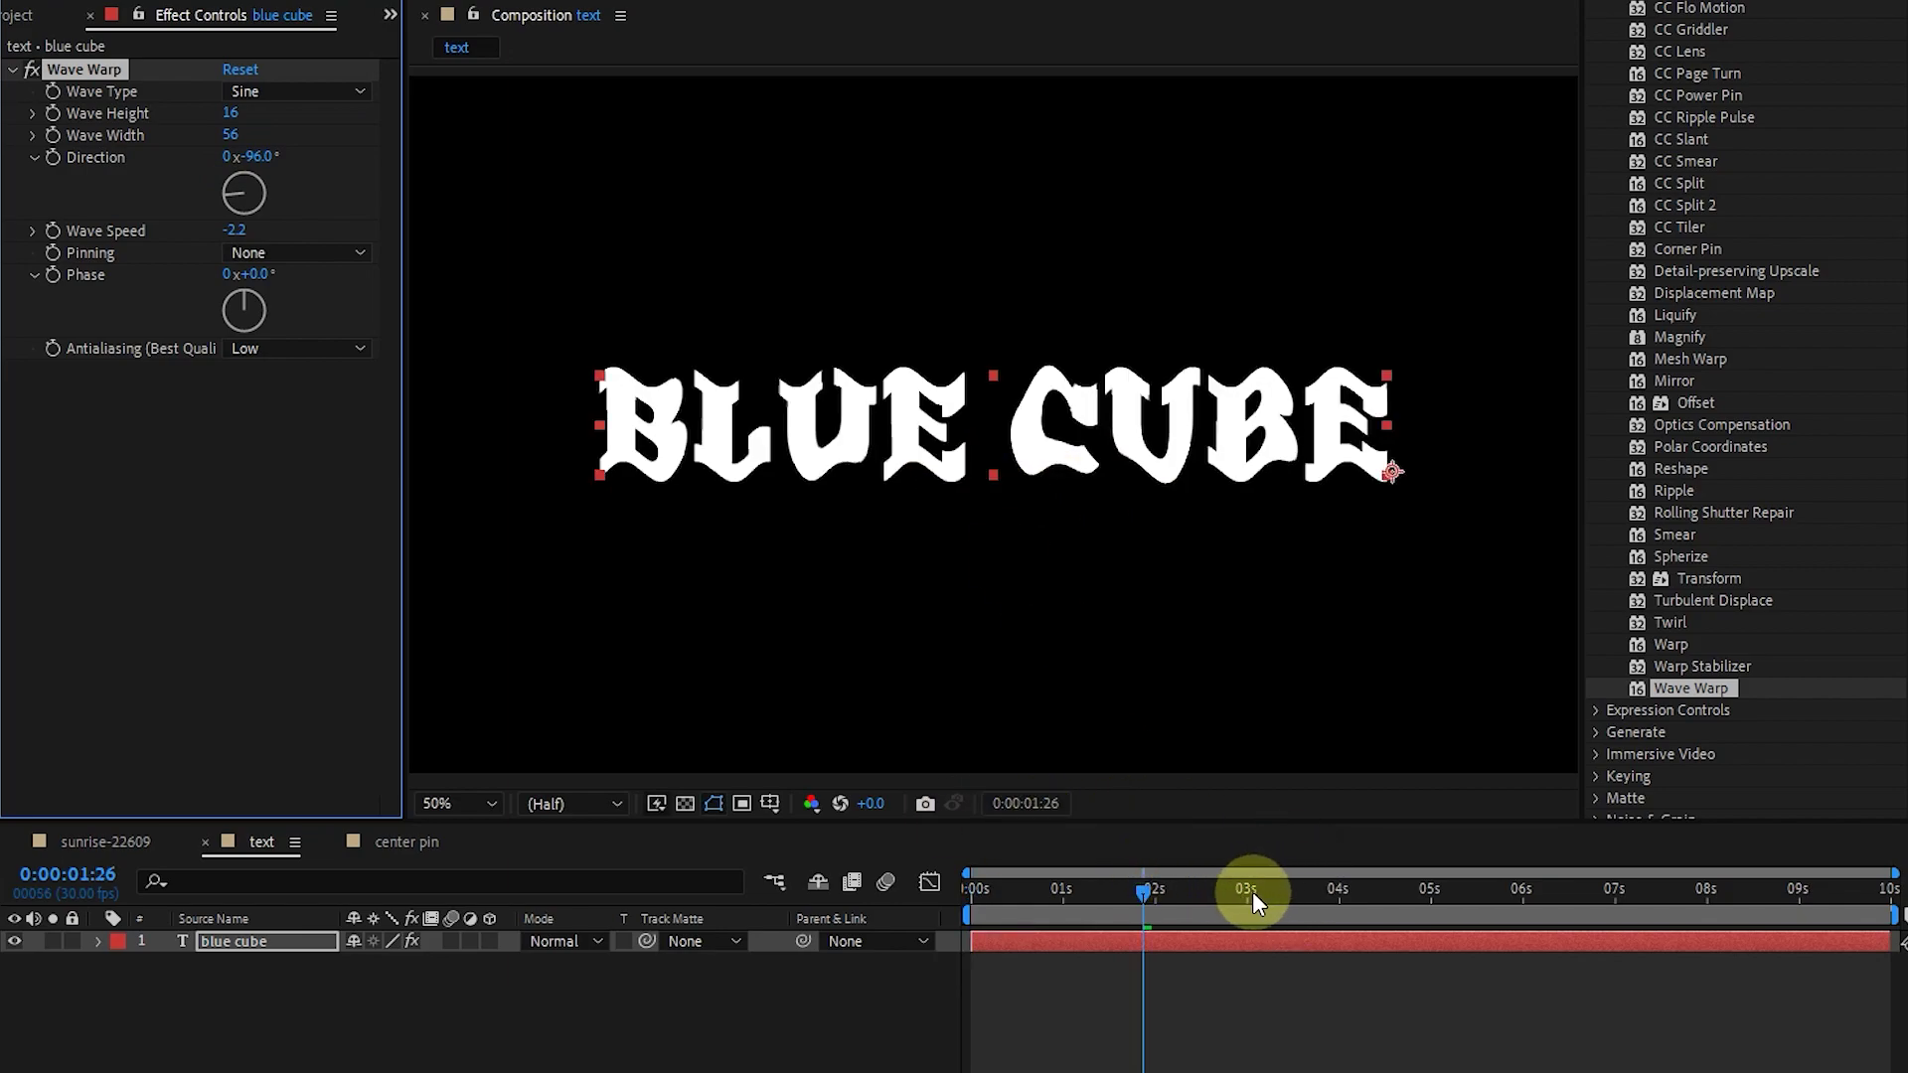
pyautogui.moveTo(1149, 895)
pyautogui.mouseDown()
pyautogui.moveTo(907, 907)
pyautogui.moveTo(1181, 900)
pyautogui.mouseUp()
pyautogui.click(235, 229)
pyautogui.write('0')
pyautogui.press('Return')
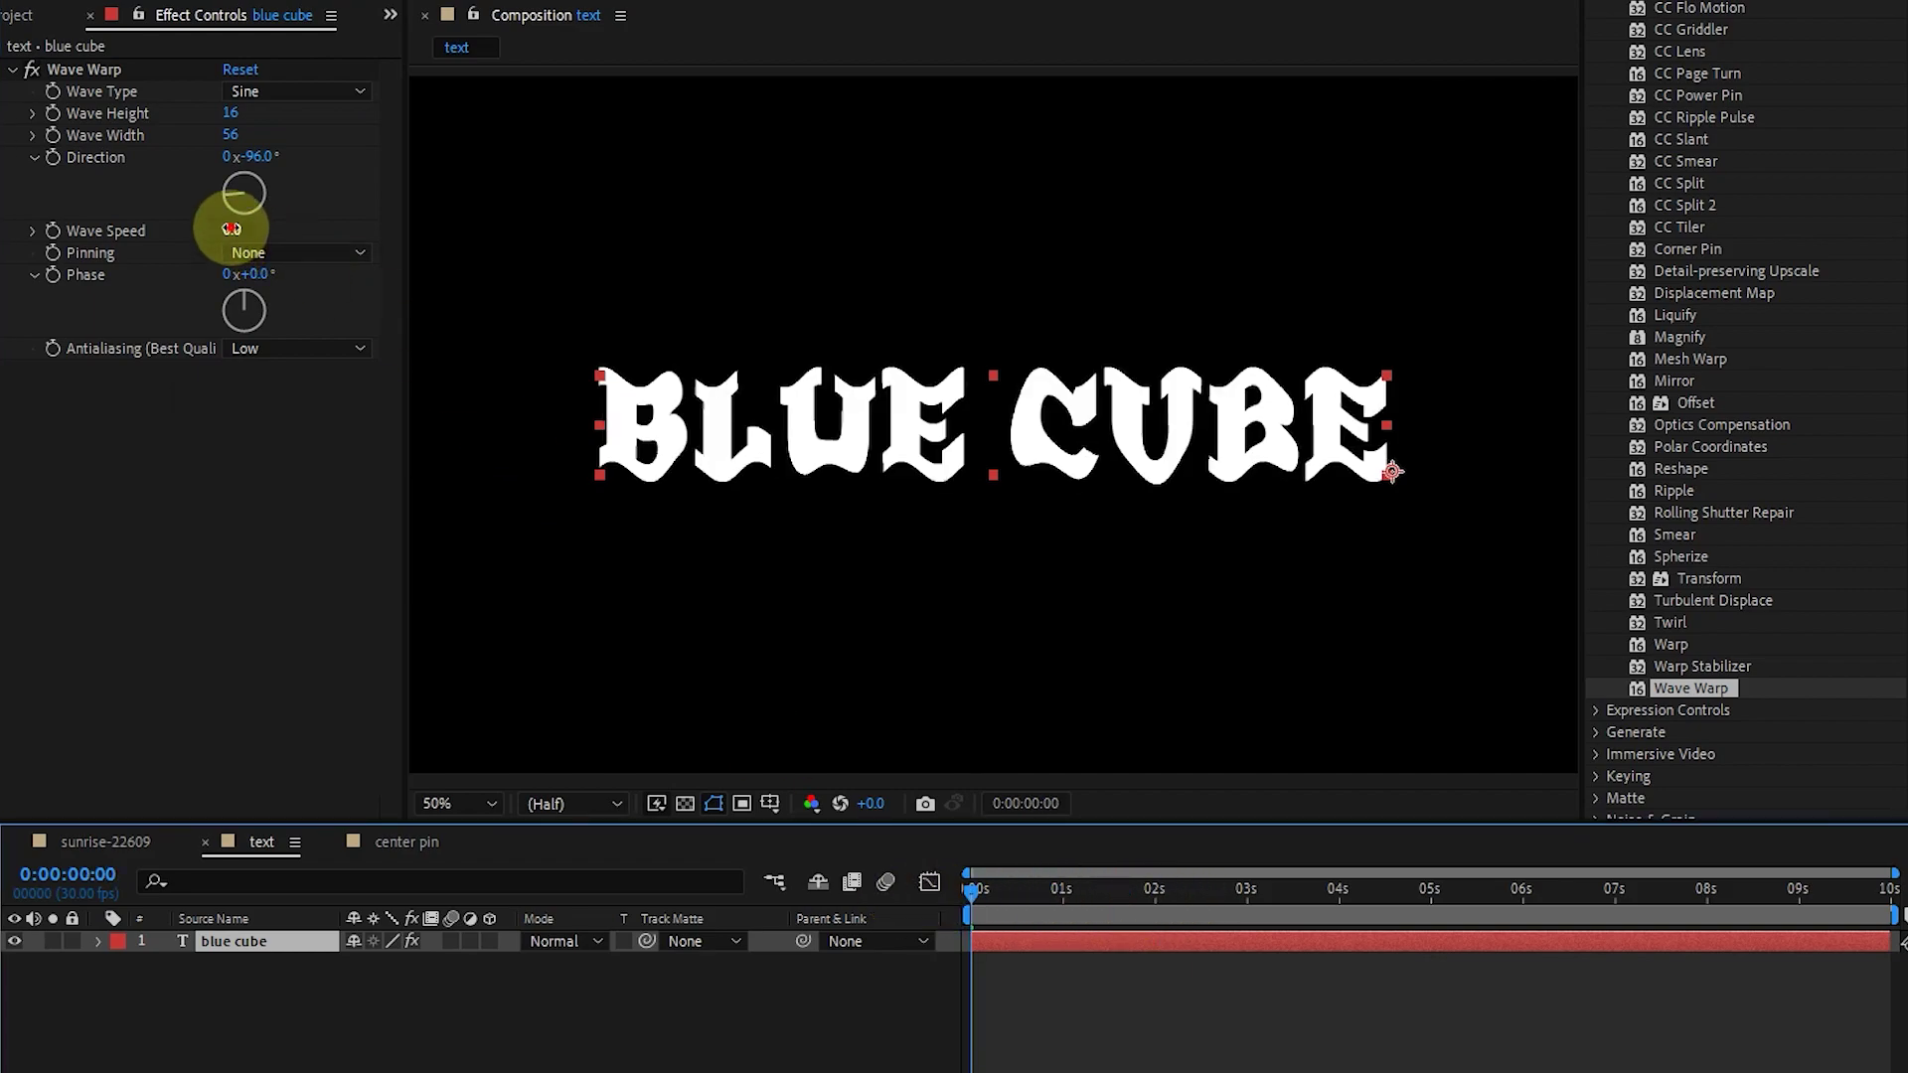
pyautogui.moveTo(232, 229); pyautogui.dragTo(733, 277)
# Set wave Pinning to Center and preview the finished wave animation.
pyautogui.click(248, 254)
pyautogui.click(320, 404)
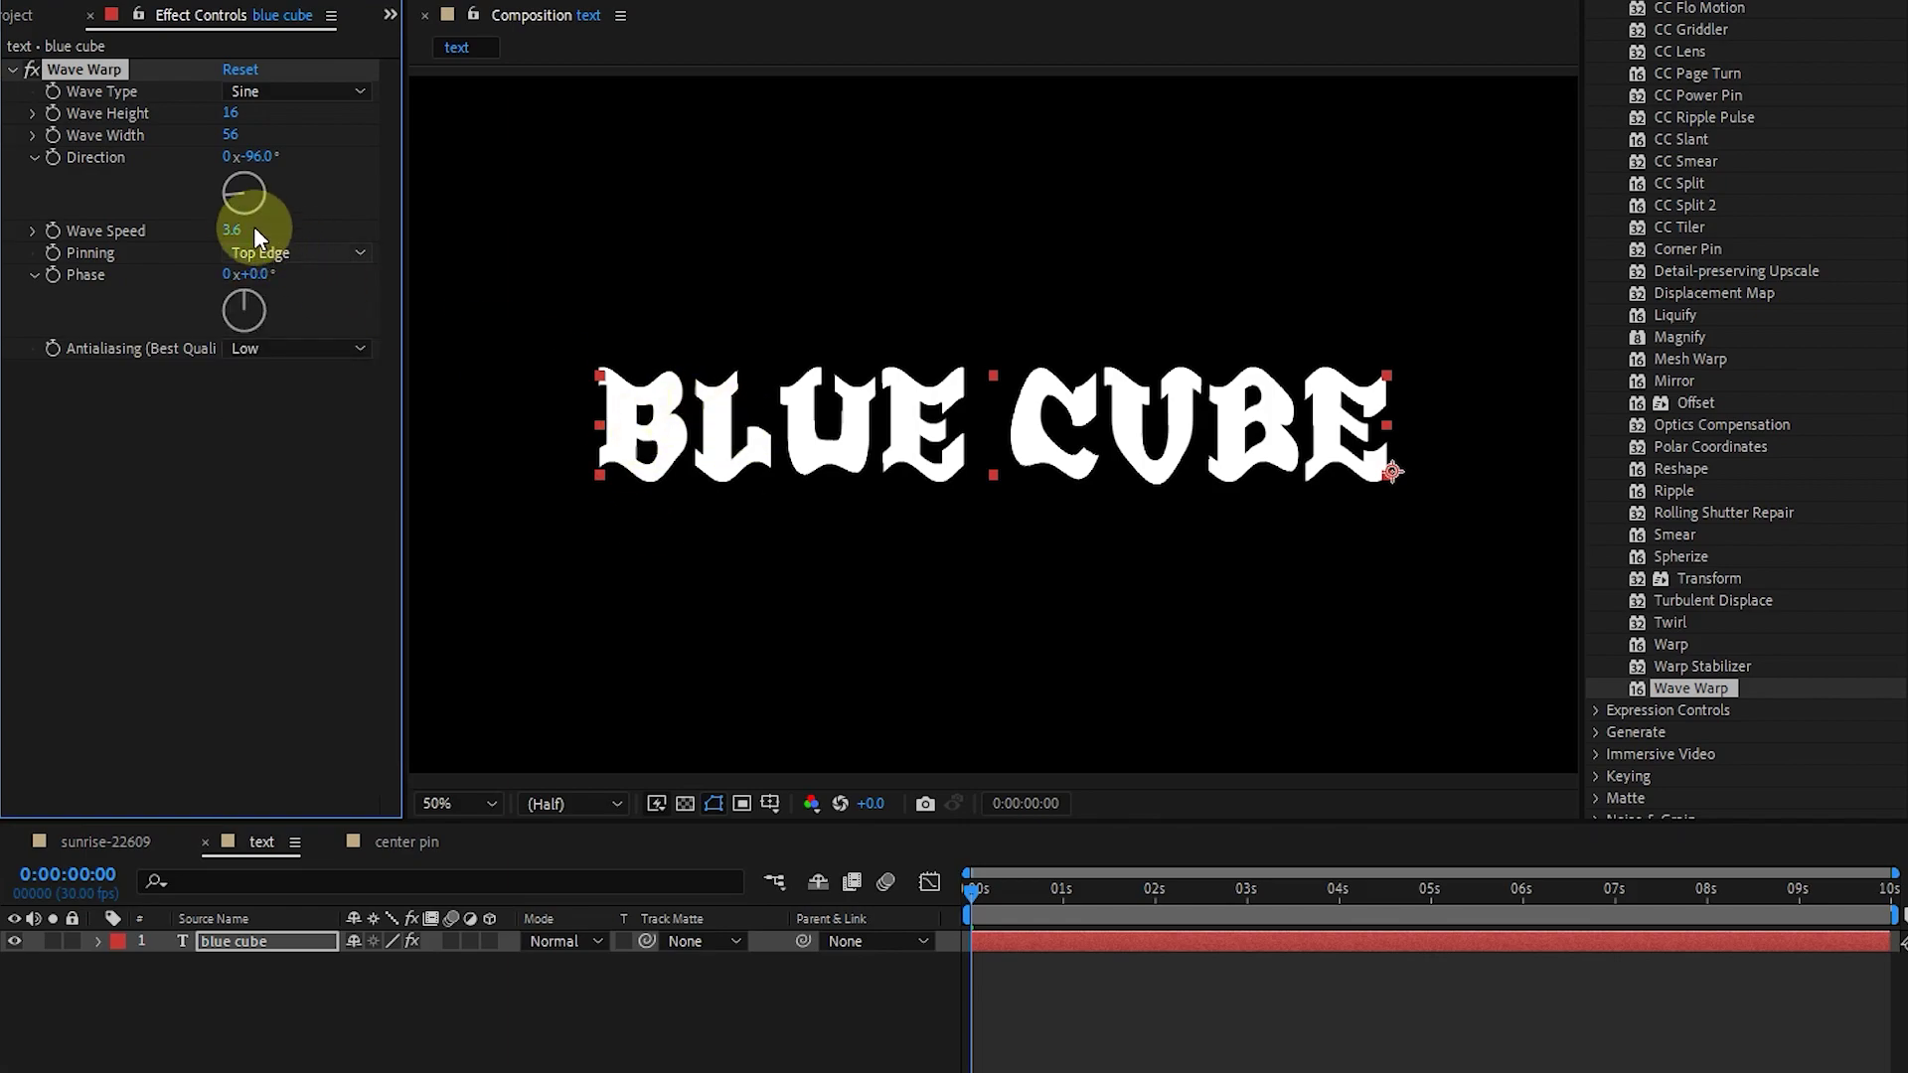
pyautogui.click(254, 252)
pyautogui.click(318, 337)
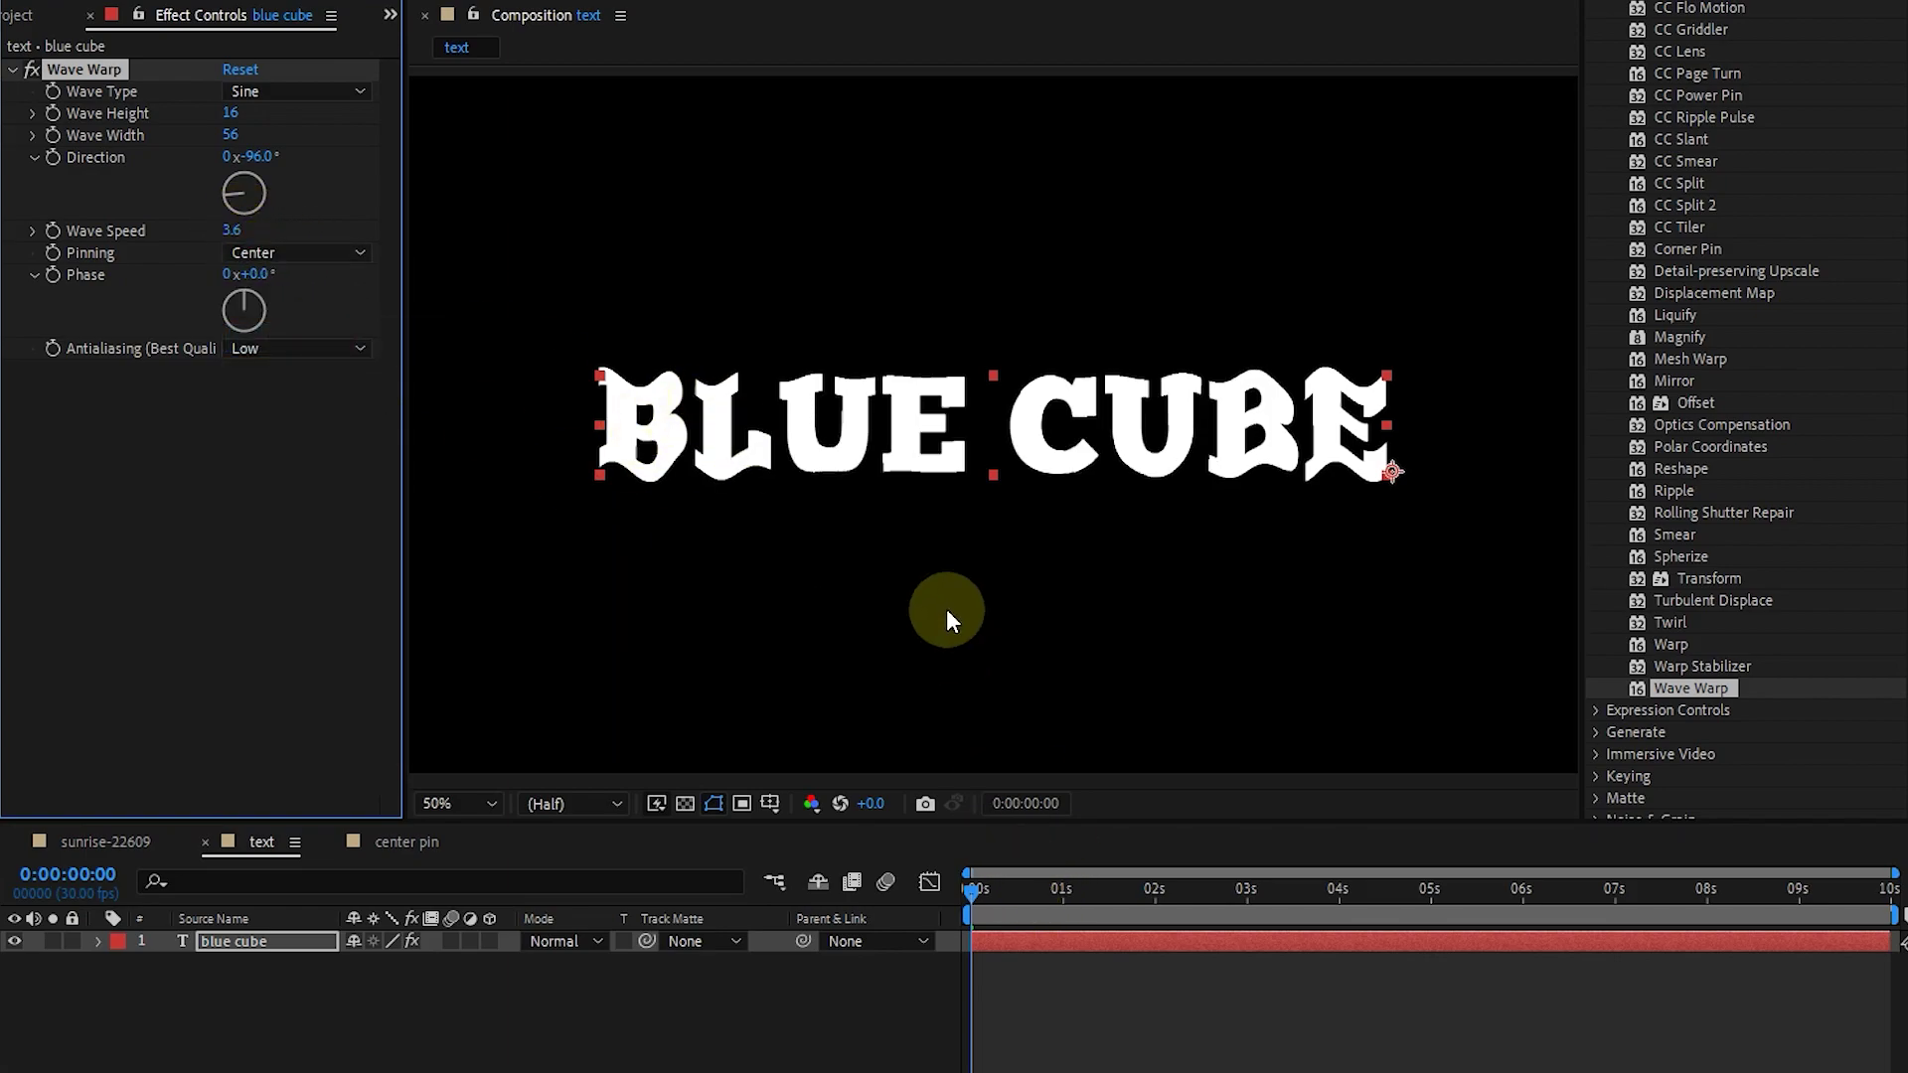
pyautogui.press('space')
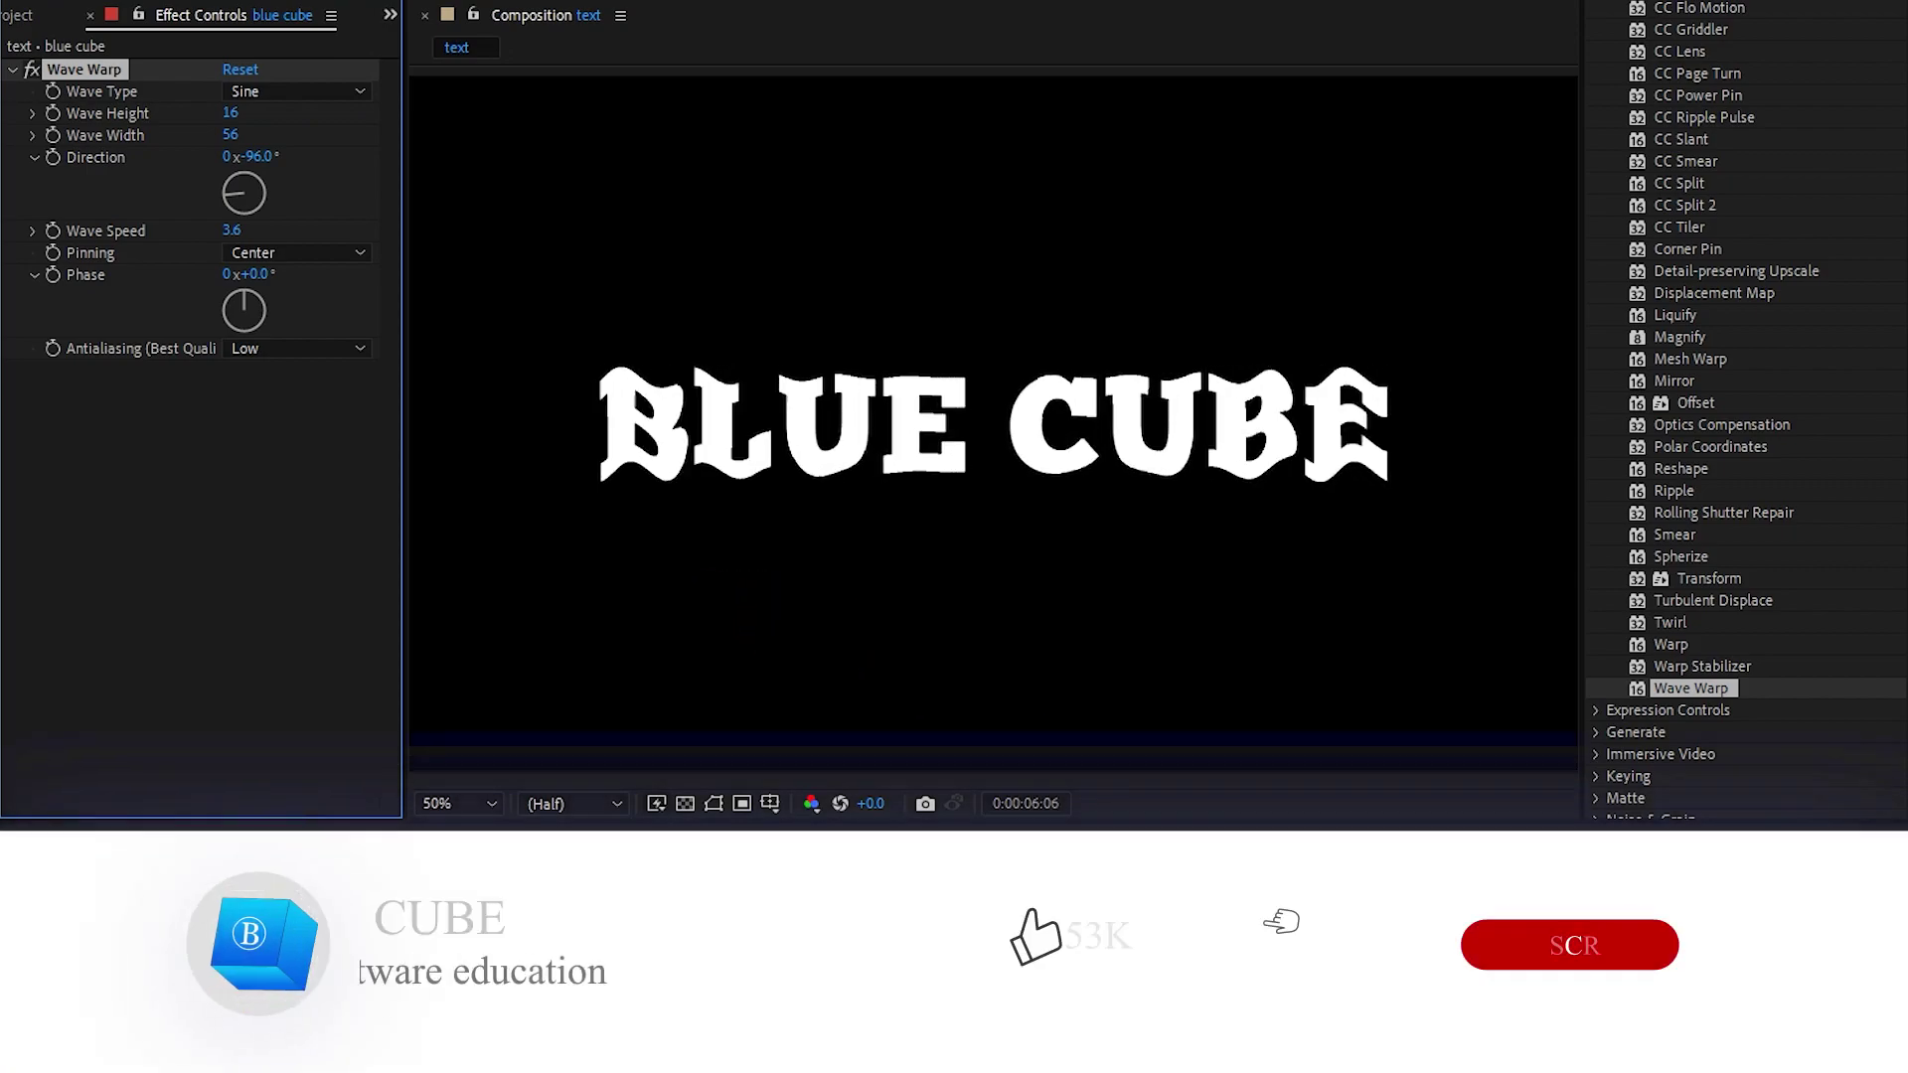
pyautogui.press('space')
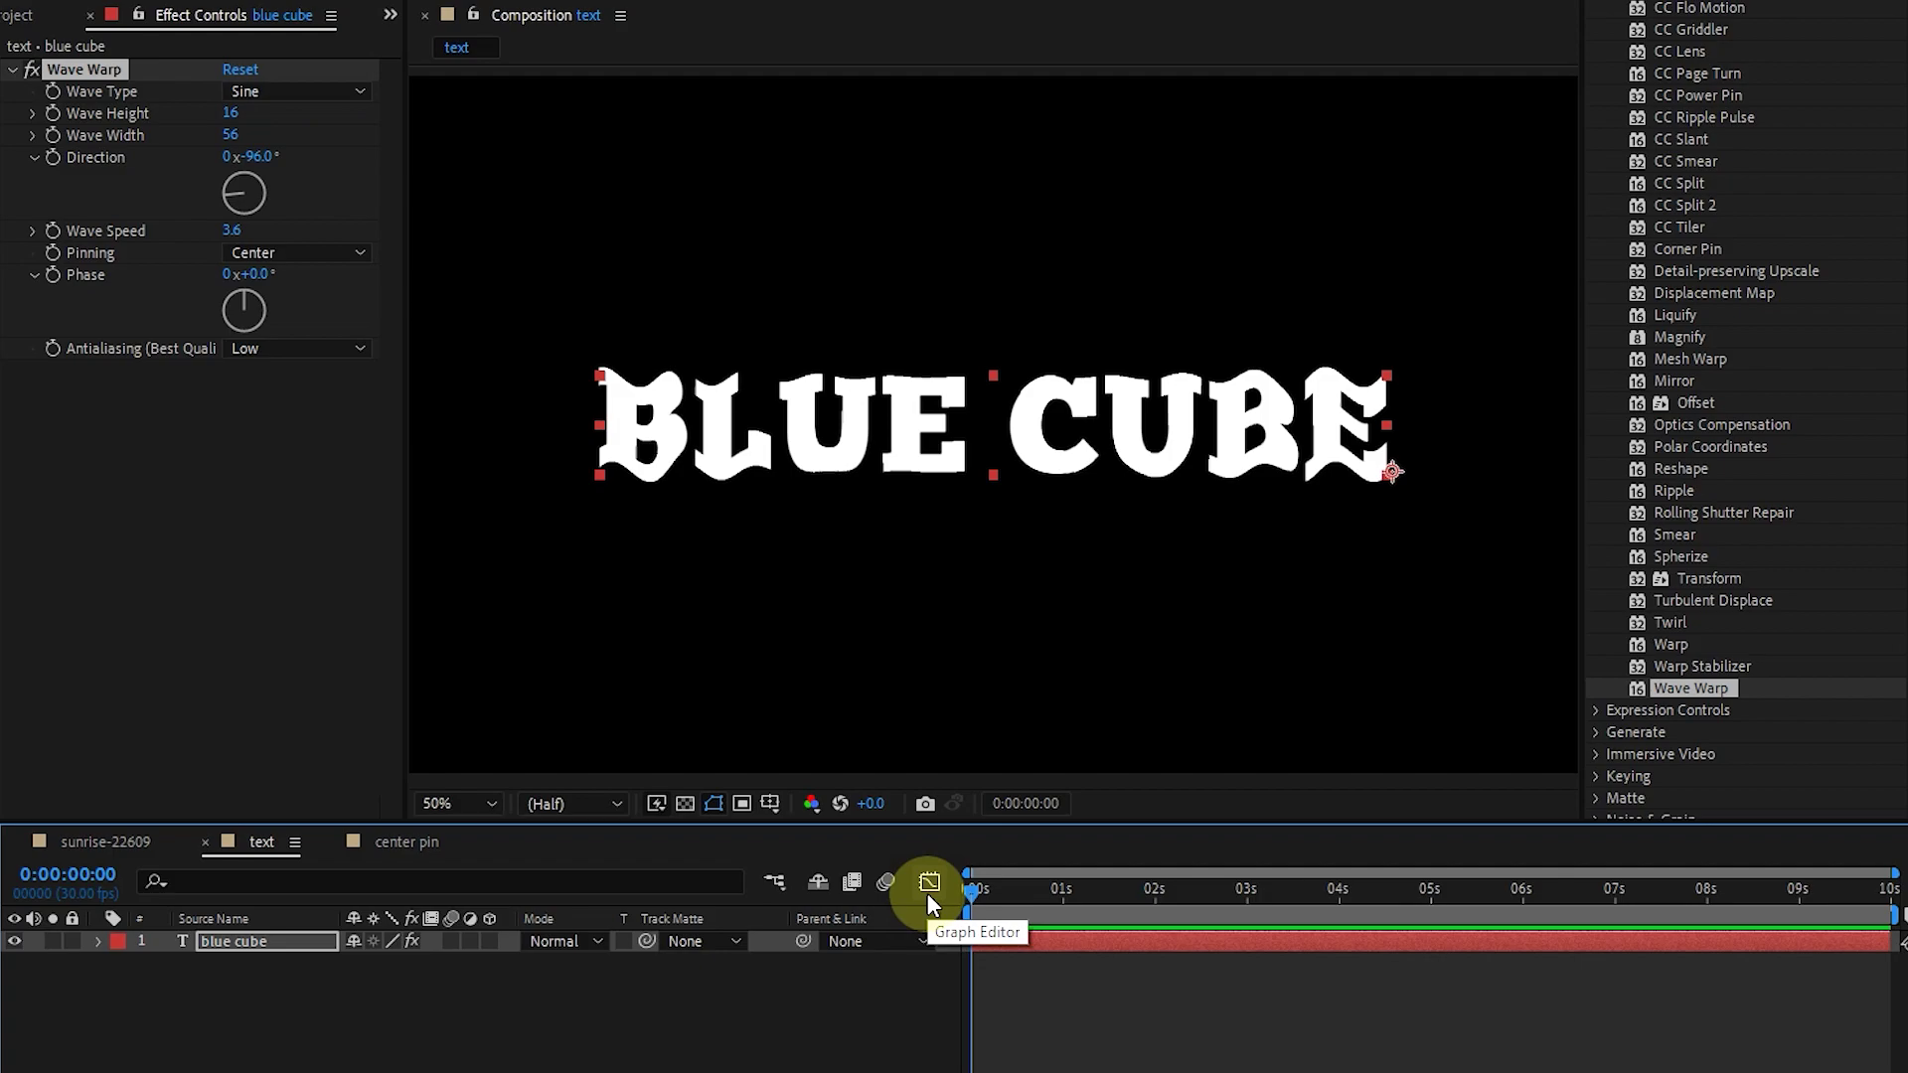
pyautogui.press('space')
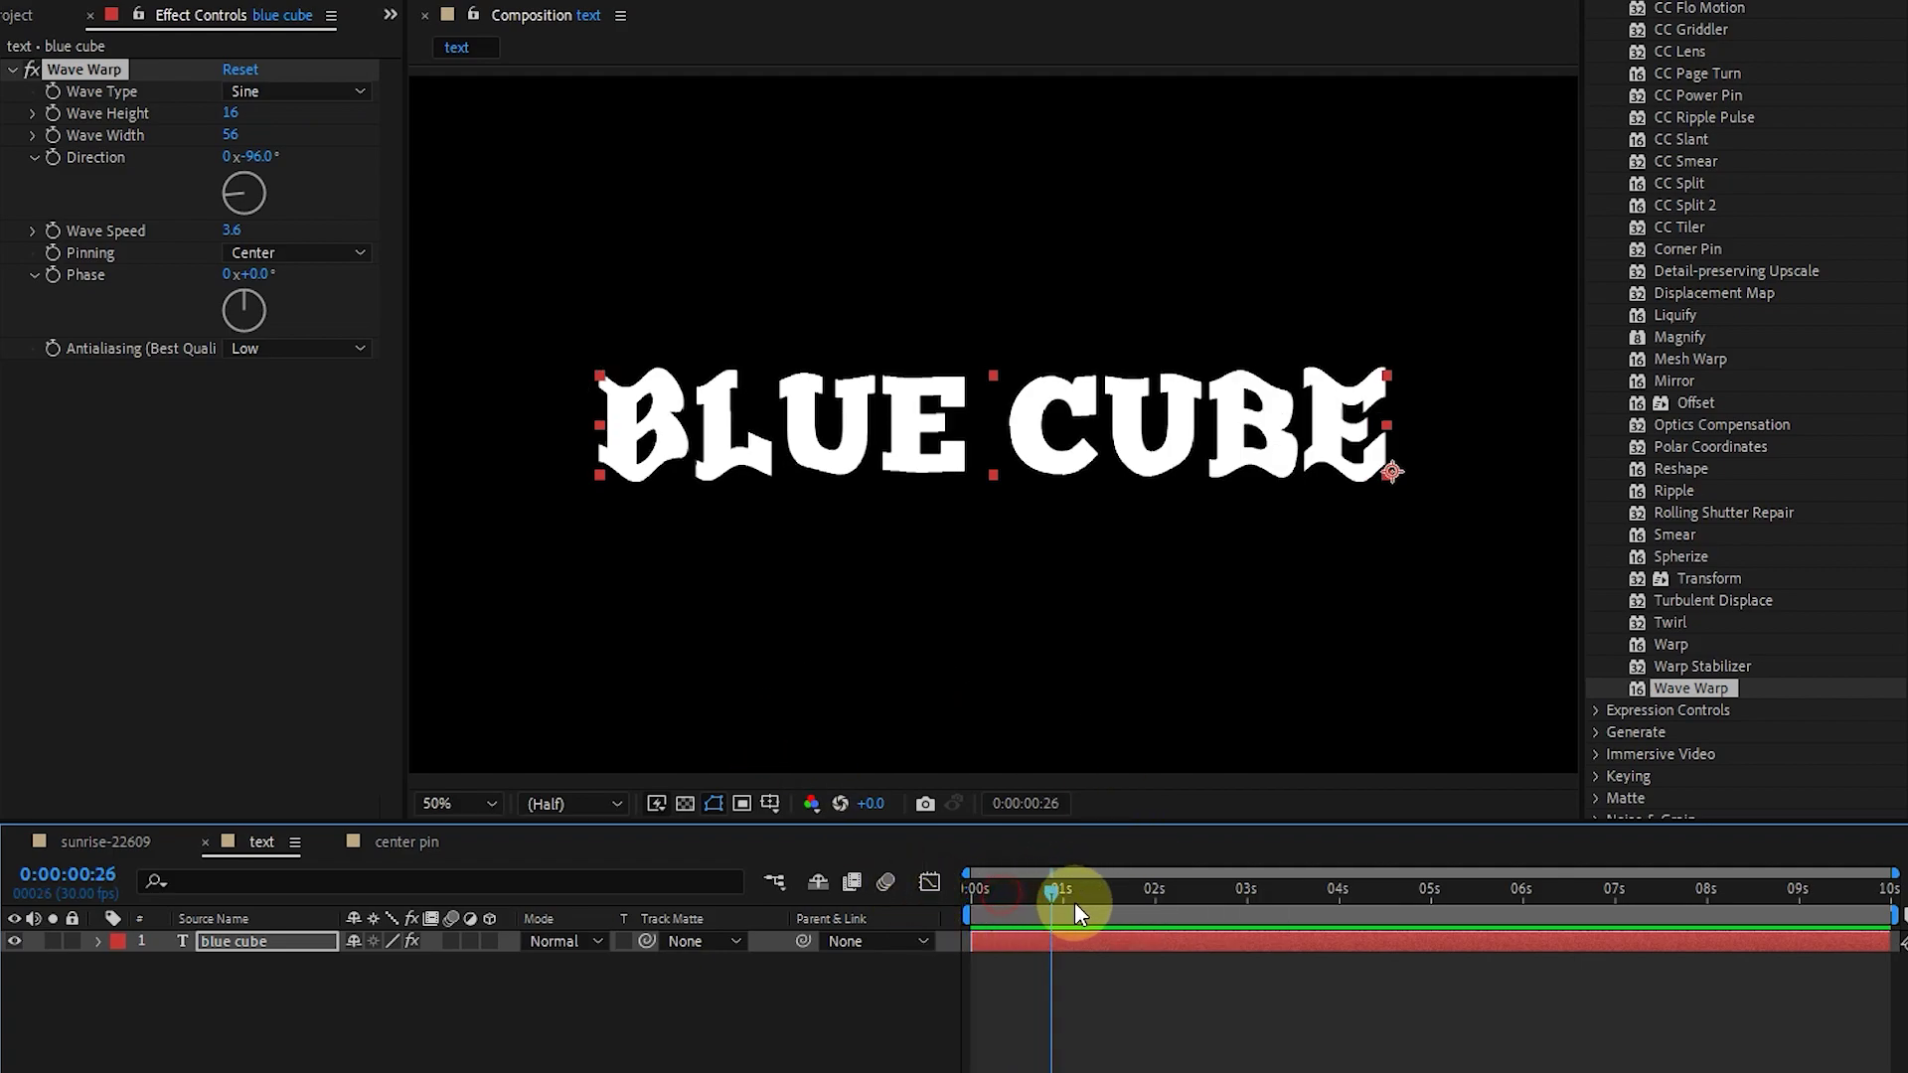